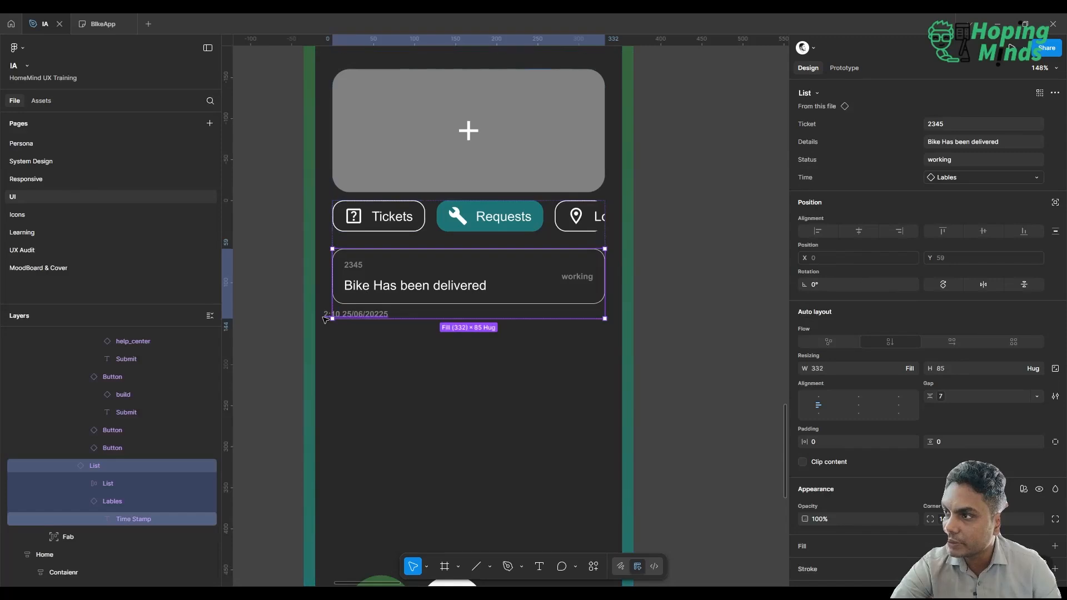
Inspect the time stamp layers of the ticket card on the UI page and go to the List main component.
{"action": "left_click", "coordinate": [325, 317]}
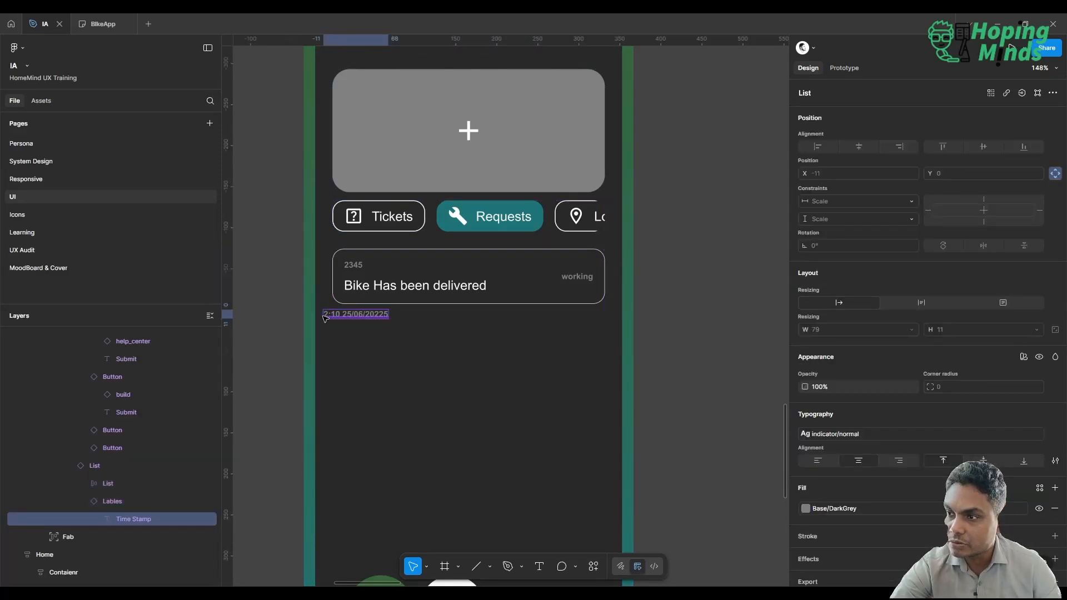
{"action": "left_click", "coordinate": [141, 501]}
{"action": "left_click", "coordinate": [82, 502]}
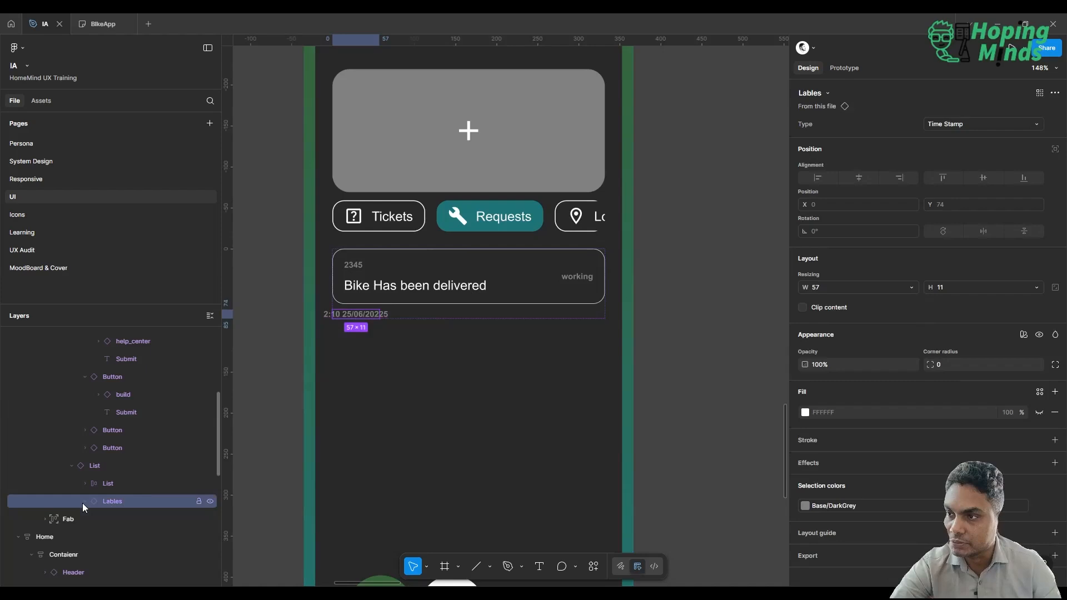
{"action": "left_click", "coordinate": [102, 468]}
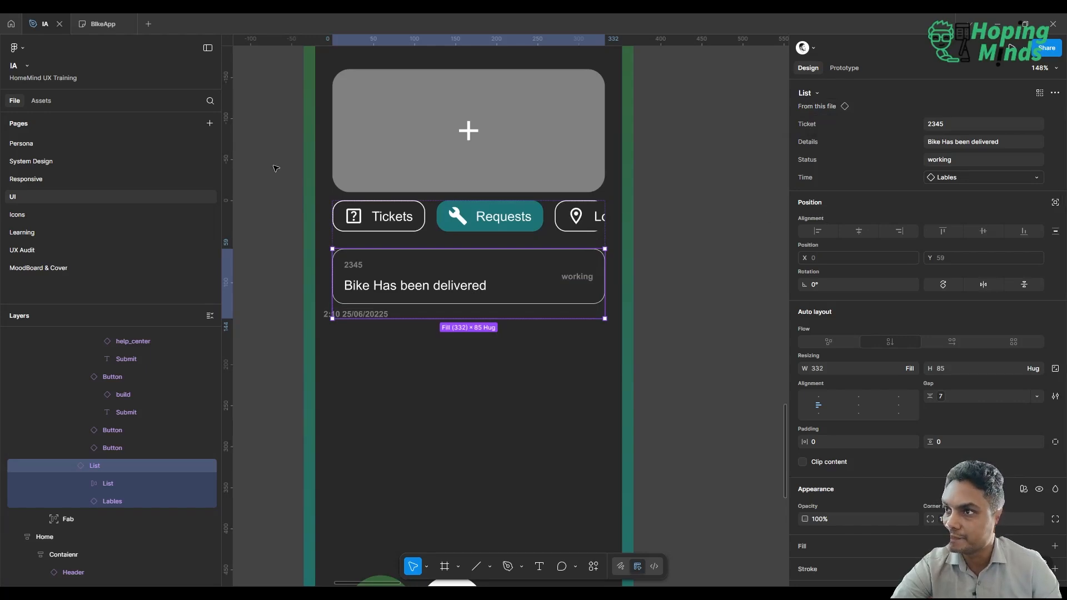
{"action": "left_click", "coordinate": [850, 105]}
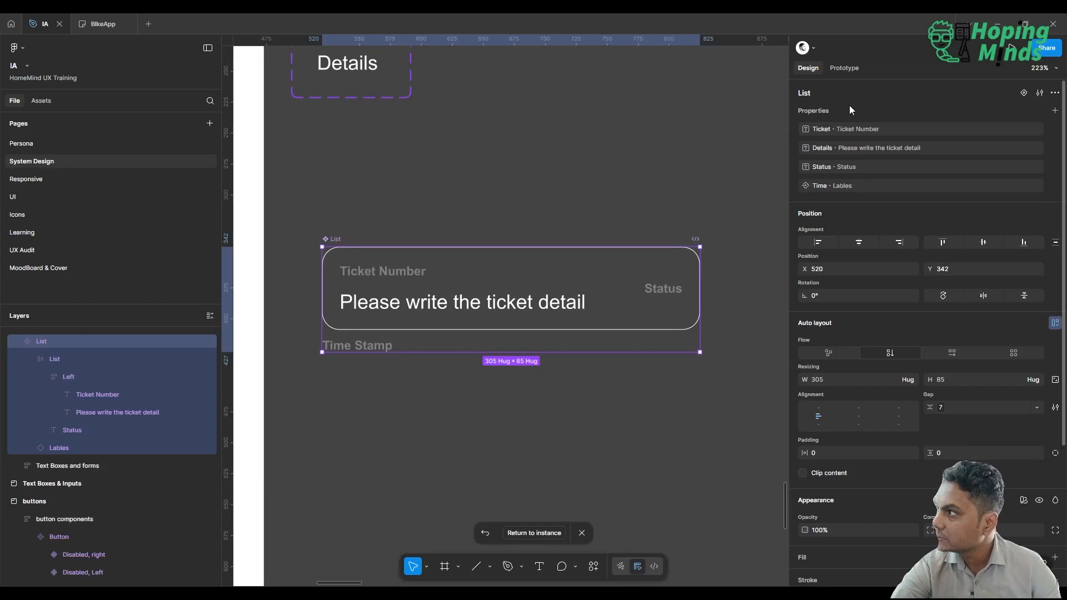
Go from the Time Stamp label inside the List component to its Lables main component.
{"action": "left_click", "coordinate": [372, 347]}
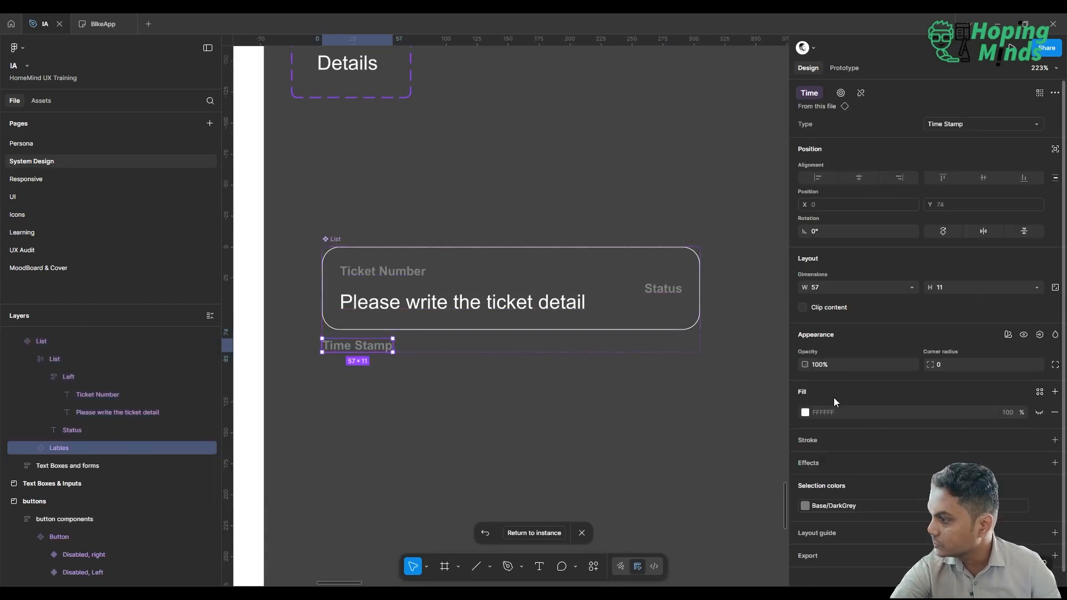
{"action": "scroll", "coordinate": [915, 438], "scroll_direction": "down", "scroll_amount": 1}
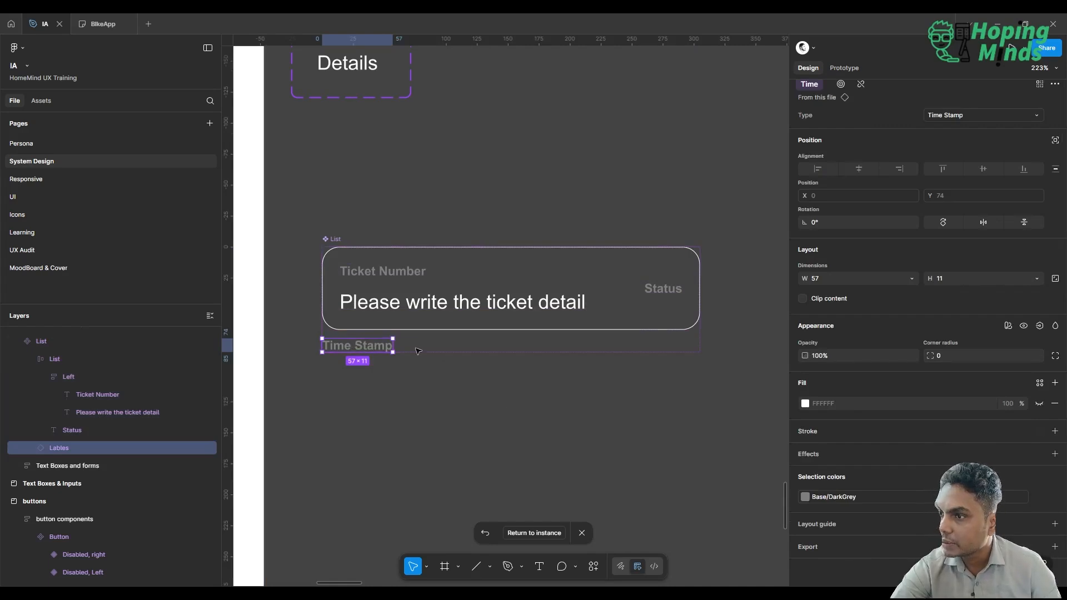
{"action": "left_click", "coordinate": [842, 96]}
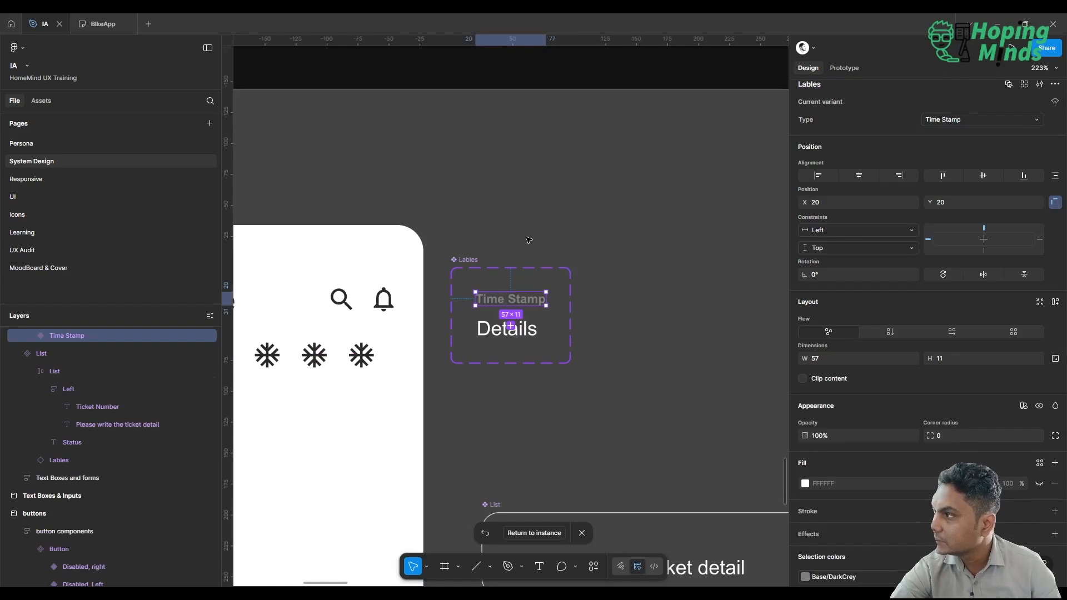
Left-align the text inside the Time Stamp variant of the Lables component set.
{"action": "scroll", "coordinate": [529, 240], "scroll_direction": "left", "scroll_amount": 1}
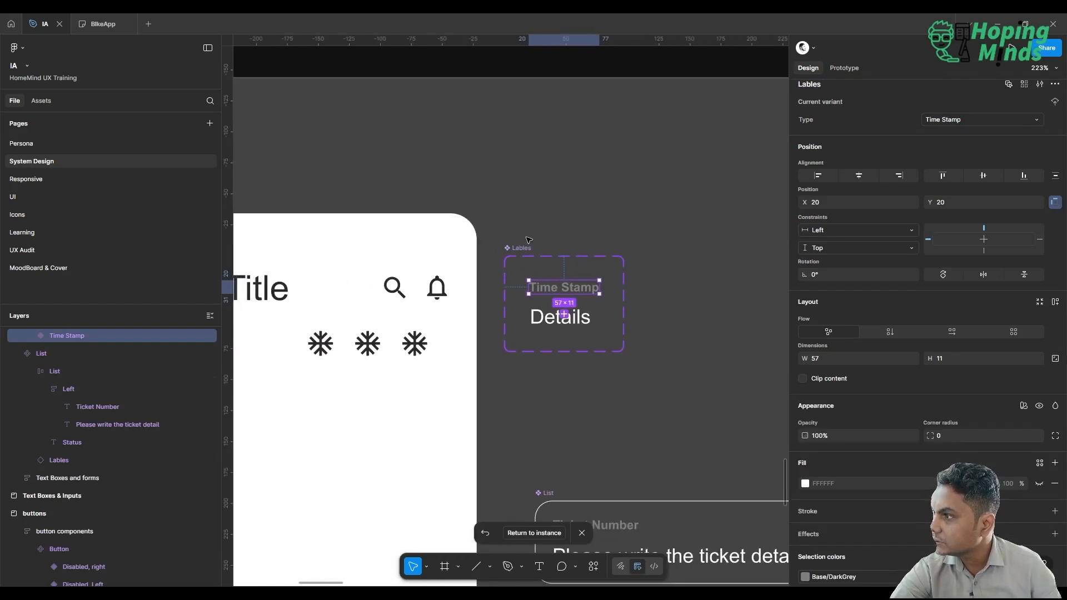
{"action": "scroll", "coordinate": [918, 381], "scroll_direction": "down", "scroll_amount": 2}
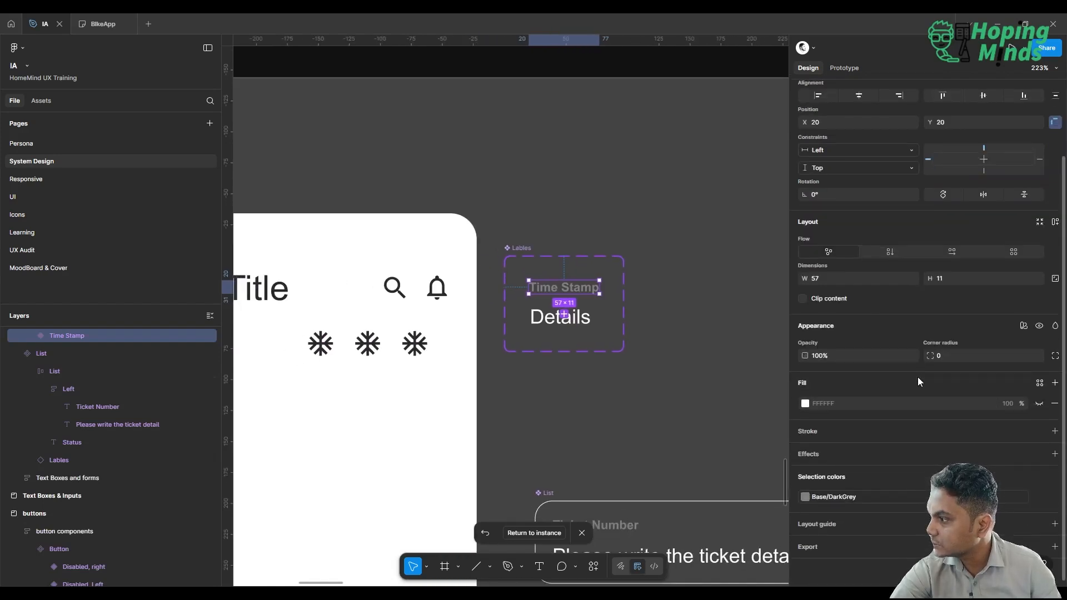
{"action": "scroll", "coordinate": [918, 377], "scroll_direction": "up", "scroll_amount": 2}
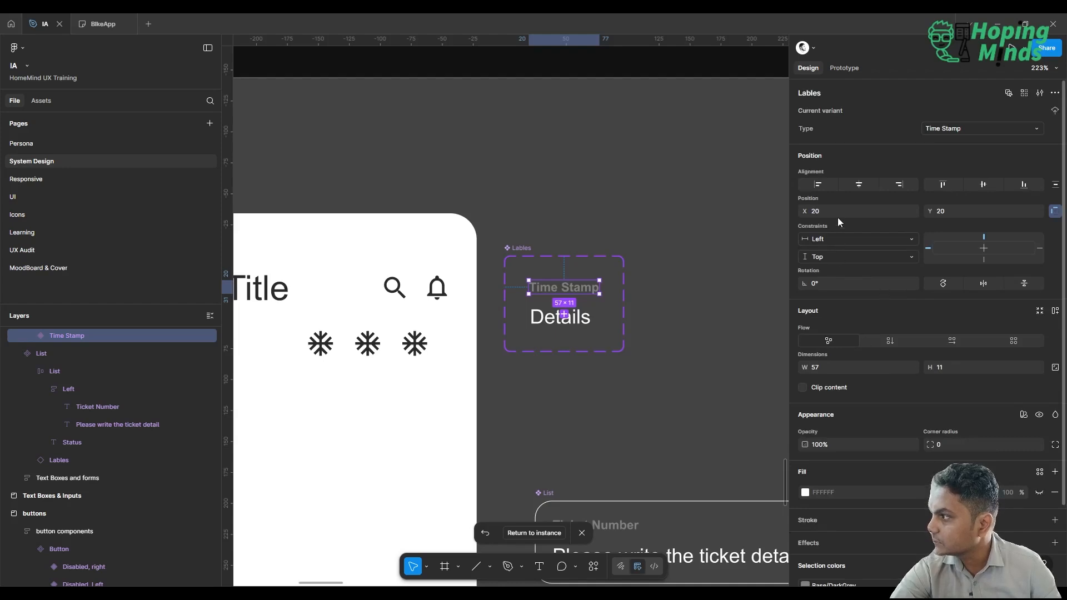
{"action": "left_click", "coordinate": [819, 183]}
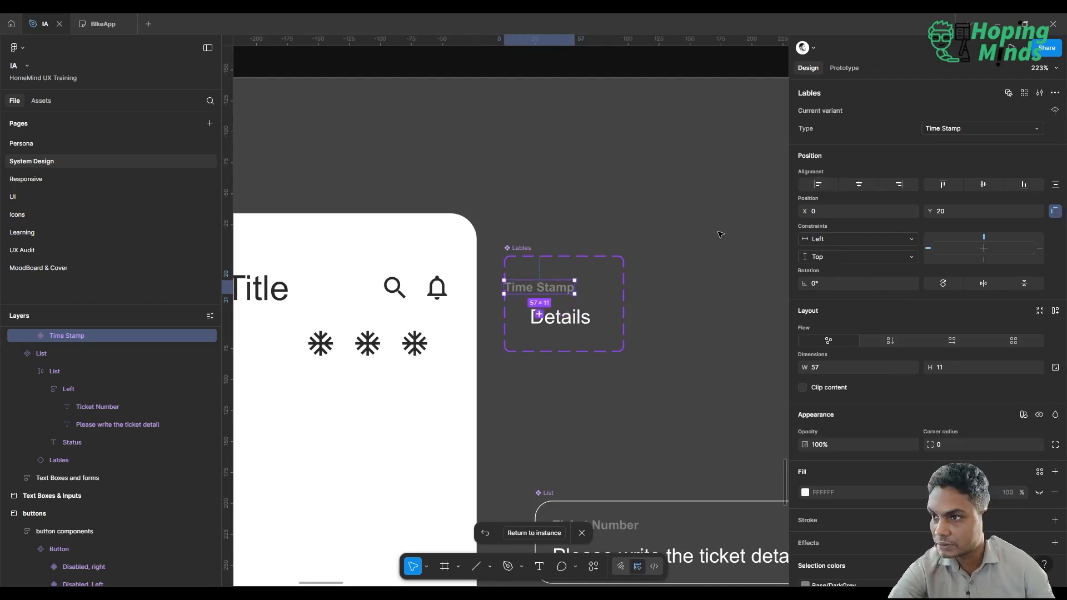
{"action": "key", "text": "ctrl+z"}
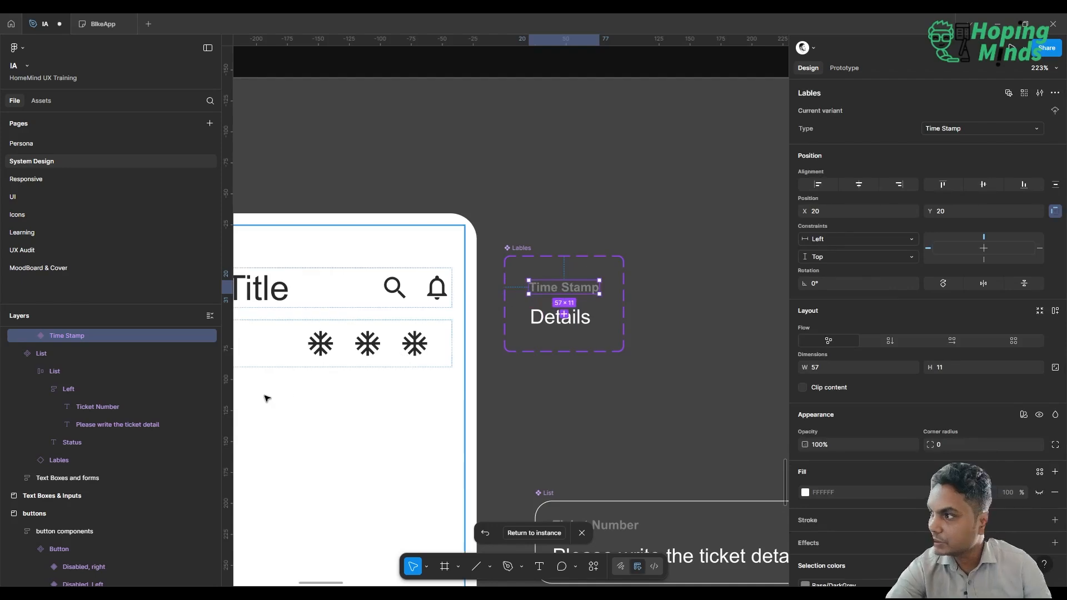
{"action": "scroll", "coordinate": [846, 458], "scroll_direction": "down", "scroll_amount": 3}
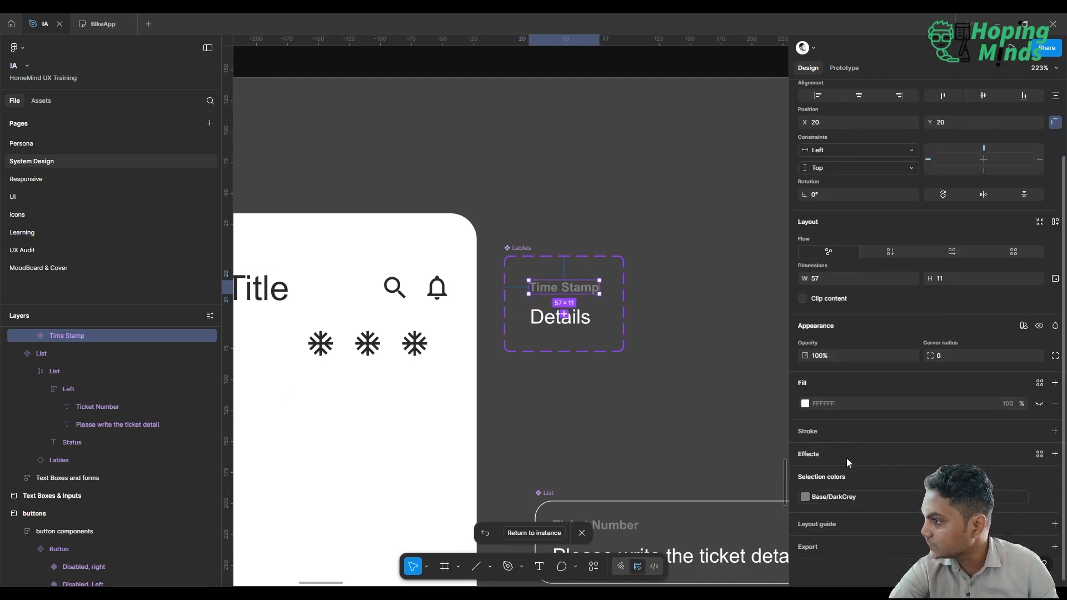
{"action": "double_click", "coordinate": [540, 281]}
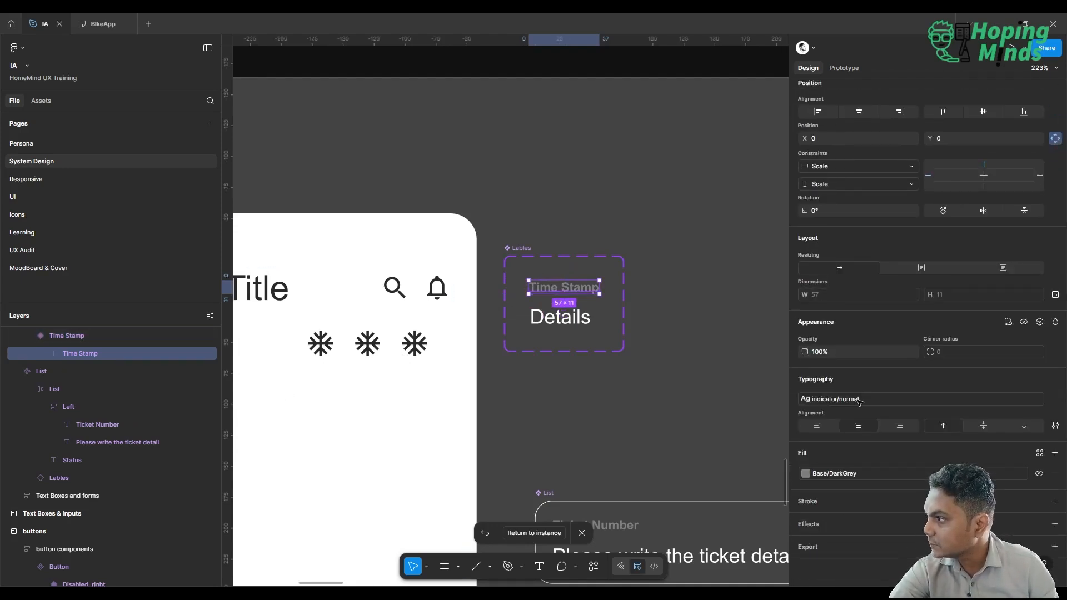
{"action": "left_click", "coordinate": [822, 427]}
{"action": "left_click", "coordinate": [662, 351]}
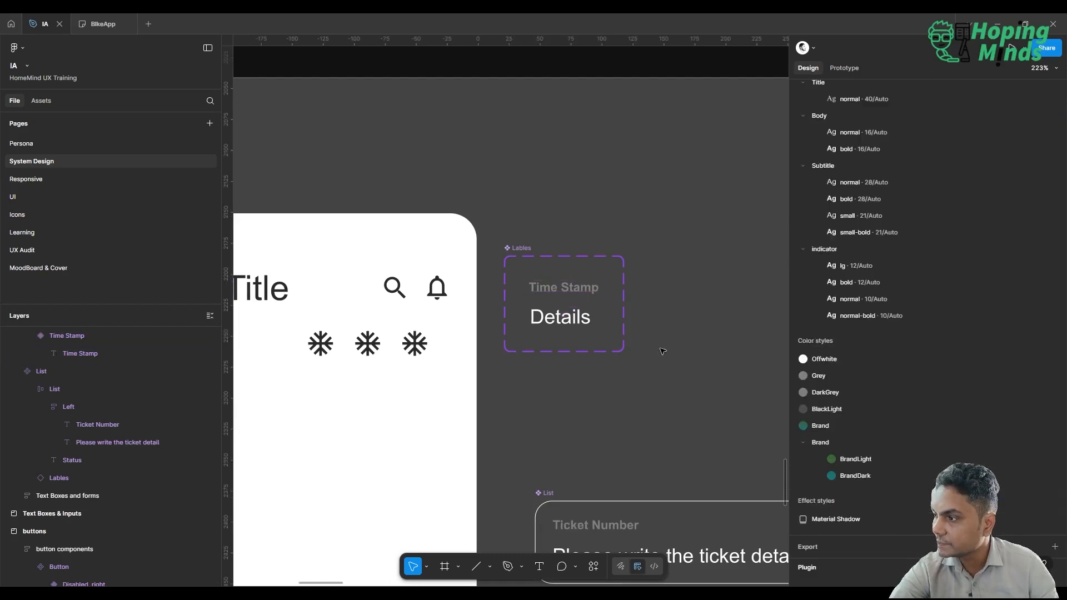
Check the time stamp's alignment in the ticket card on the UI page and return to the System Design page.
{"action": "scroll", "coordinate": [663, 351], "scroll_direction": "left", "scroll_amount": 2}
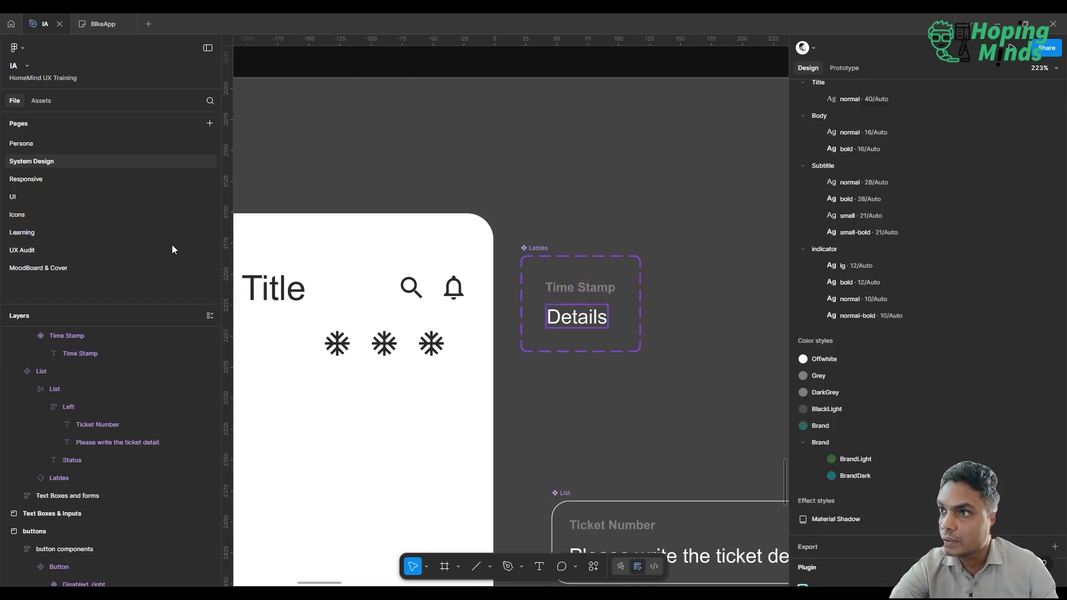
{"action": "left_click", "coordinate": [34, 197]}
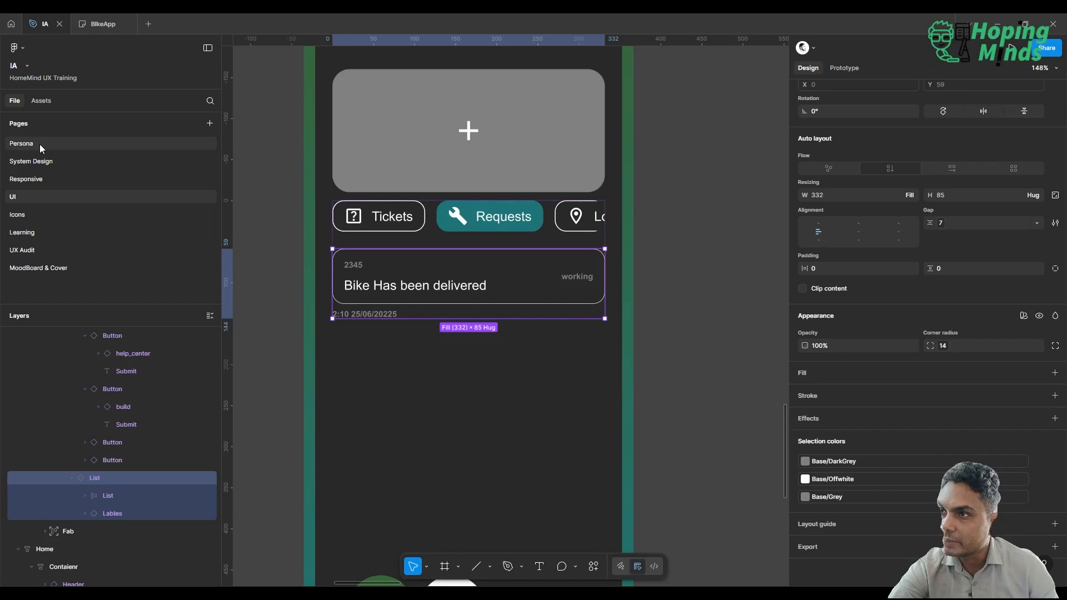
{"action": "left_click", "coordinate": [42, 163]}
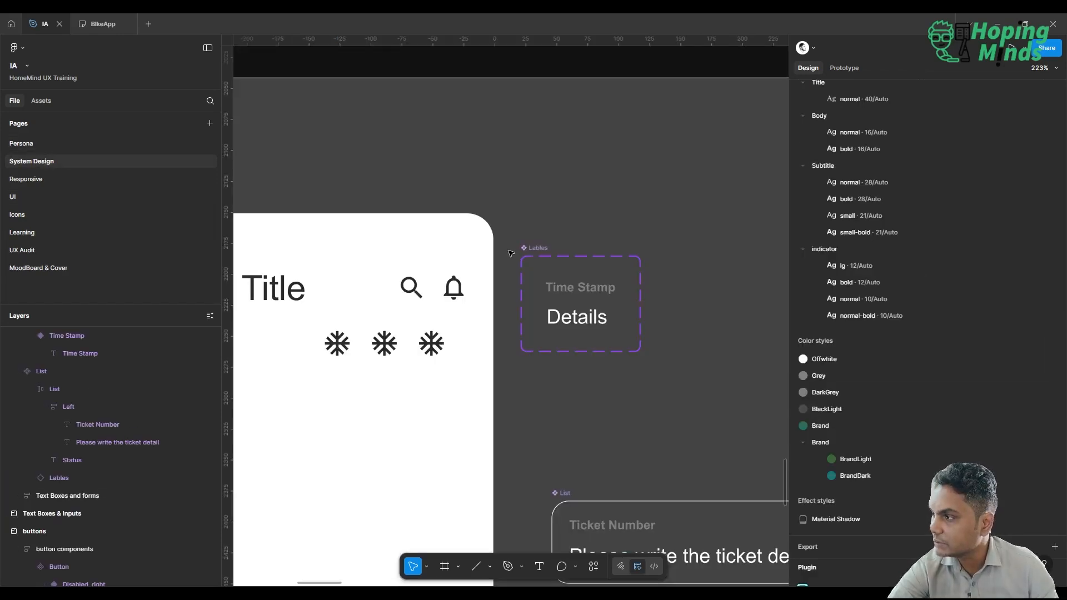
Examine the properties of the Lables component set and the Type setting of its Time Stamp variant.
{"action": "left_click", "coordinate": [604, 294]}
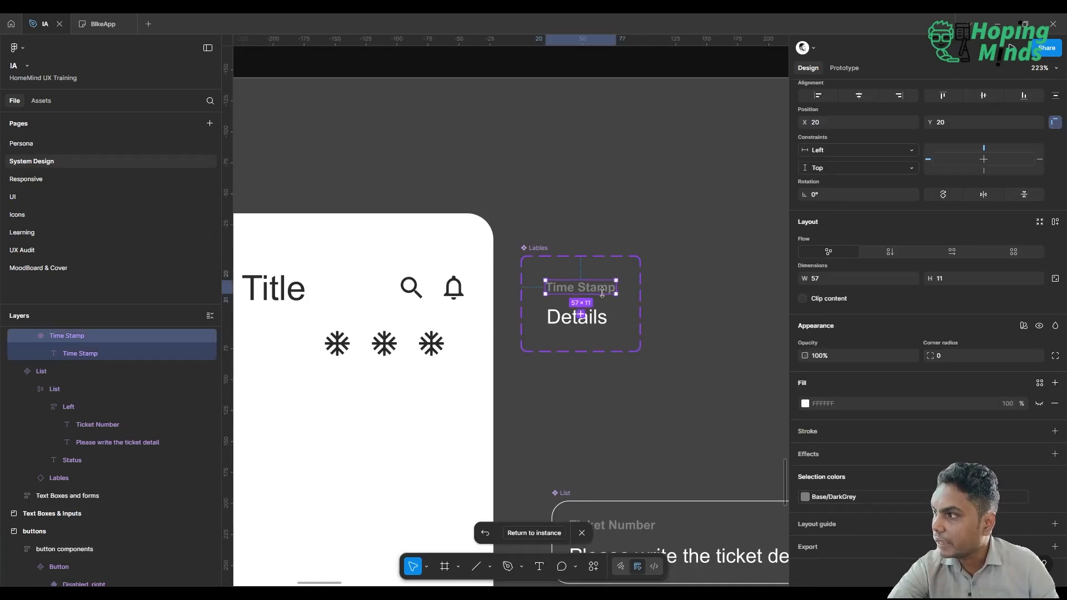
{"action": "scroll", "coordinate": [603, 293], "scroll_direction": "down", "scroll_amount": 5}
{"action": "scroll", "coordinate": [604, 294], "scroll_direction": "up", "scroll_amount": 1}
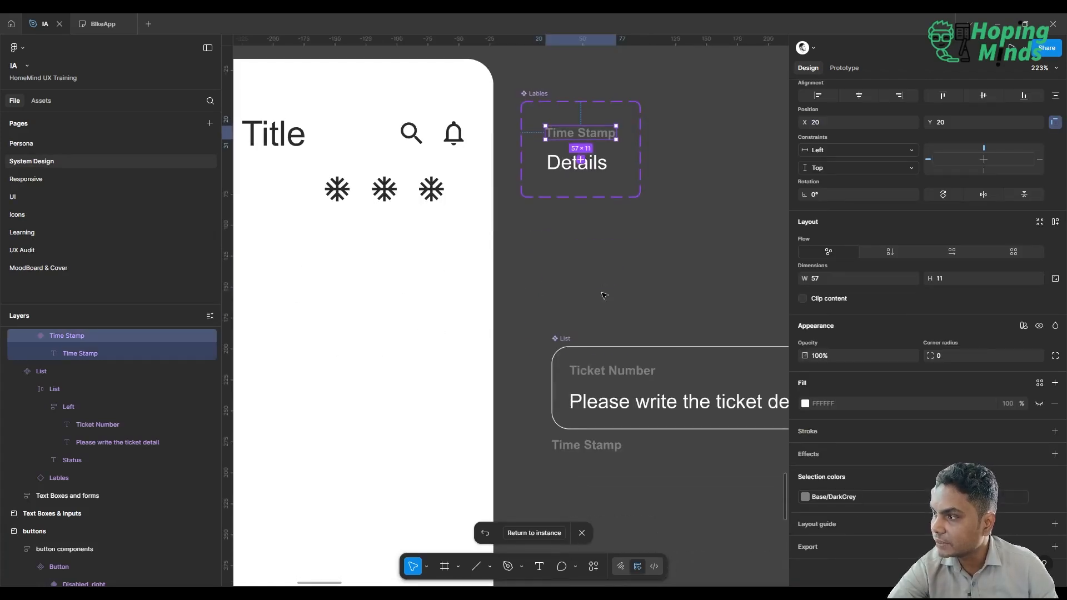
{"action": "scroll", "coordinate": [604, 295], "scroll_direction": "right", "scroll_amount": 5}
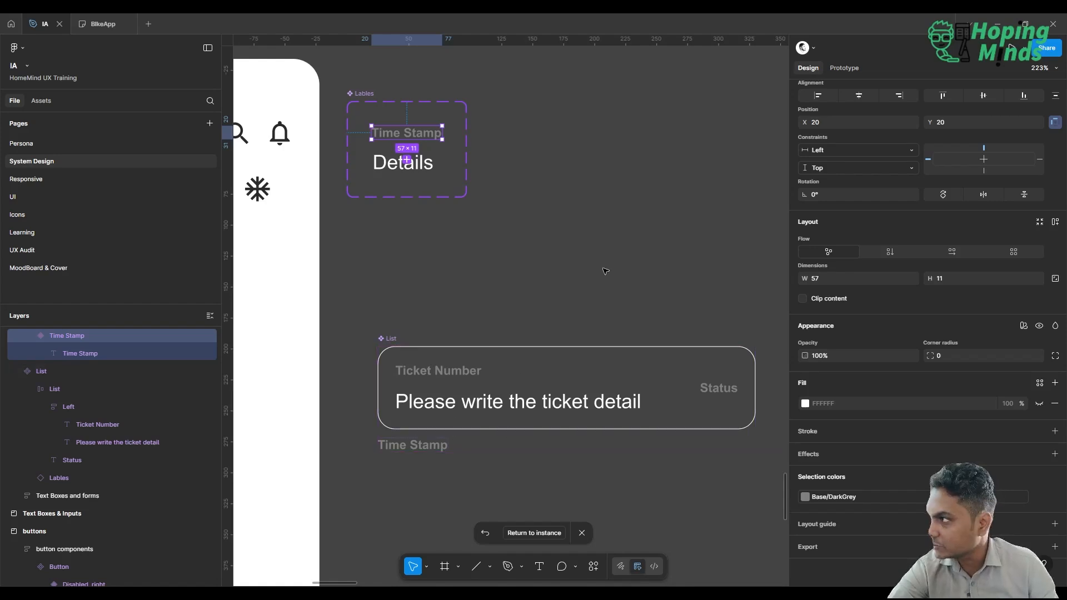
{"action": "scroll", "coordinate": [984, 168], "scroll_direction": "up", "scroll_amount": 3}
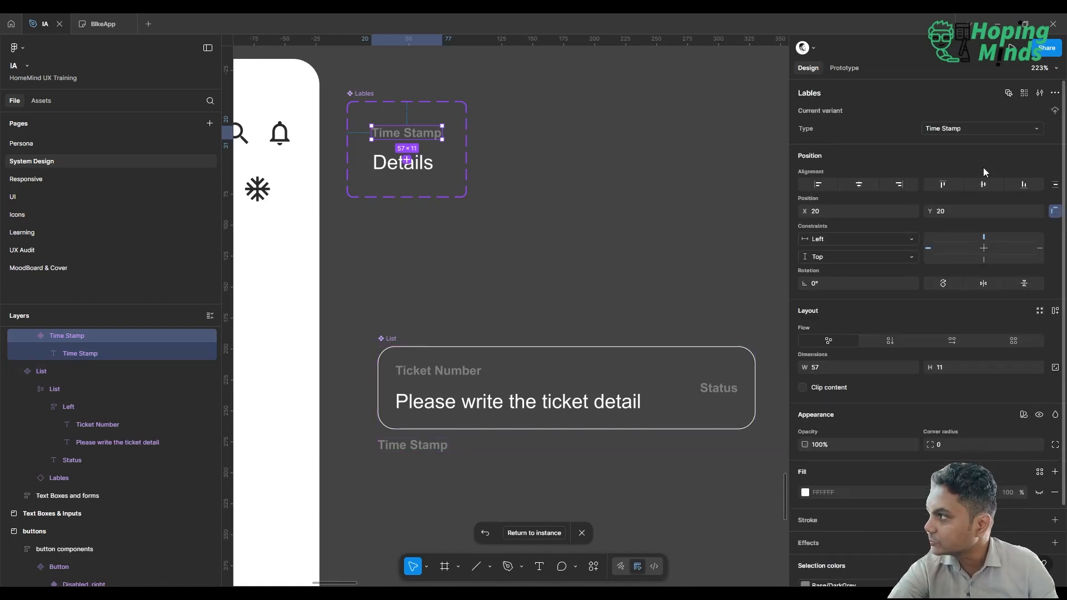
{"action": "left_click", "coordinate": [1056, 111]}
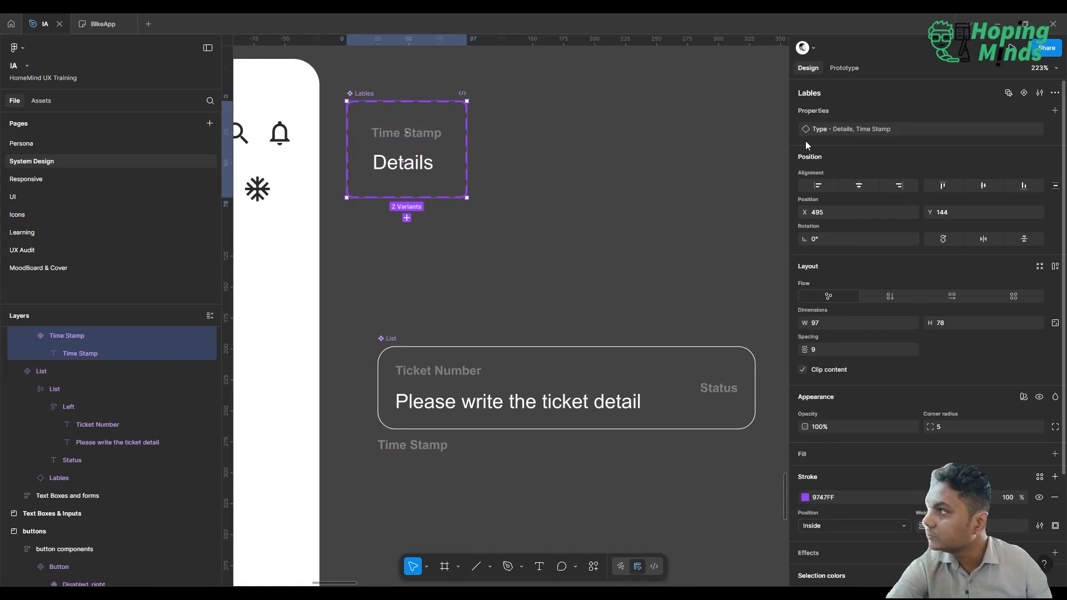
{"action": "double_click", "coordinate": [406, 132]}
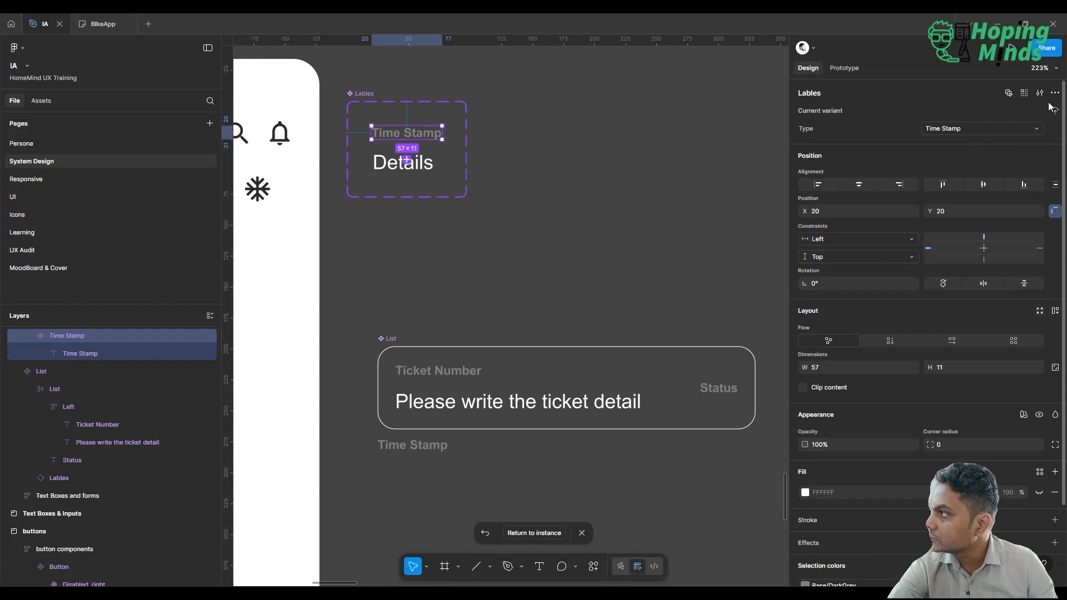
{"action": "left_click", "coordinate": [1037, 130]}
{"action": "left_click", "coordinate": [1017, 128]}
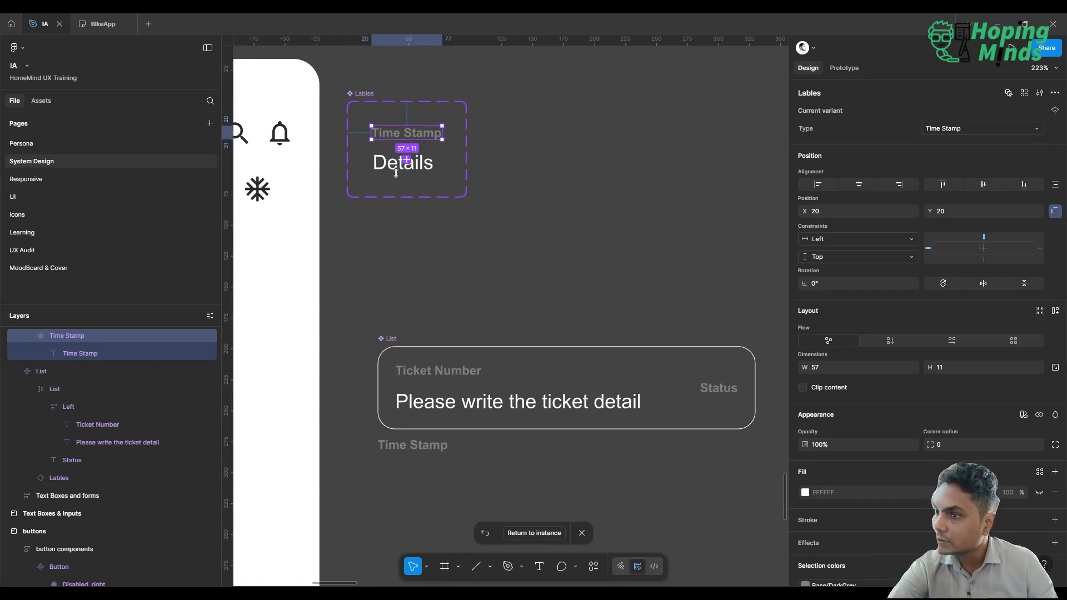
Create a text property named Timestamp with the value Time Stamp for the text layer in the Time Stamp variant.
{"action": "left_click", "coordinate": [73, 358]}
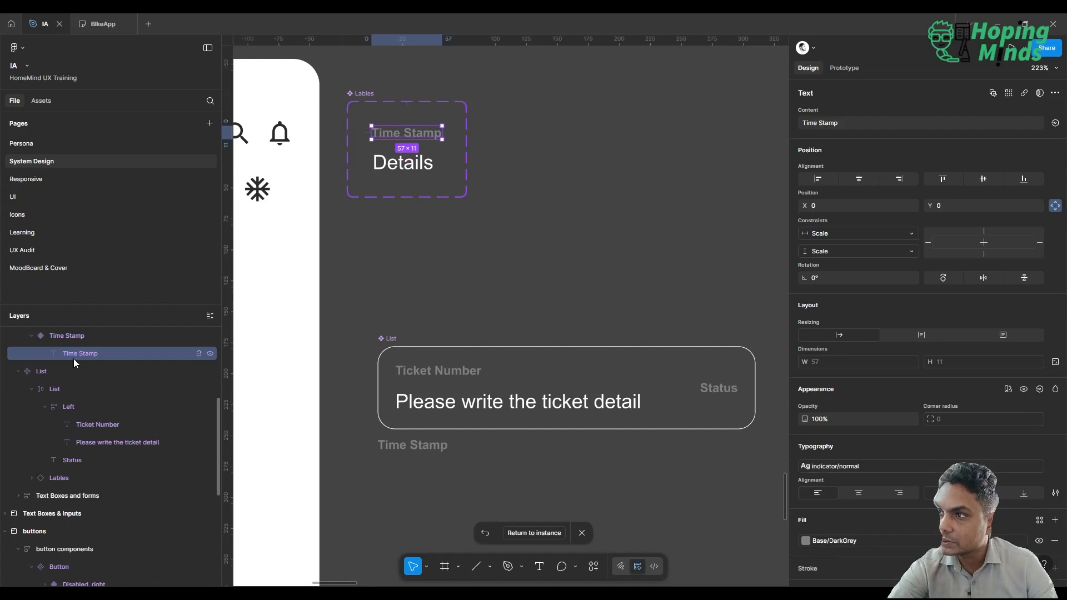
{"action": "left_click", "coordinate": [1055, 122]}
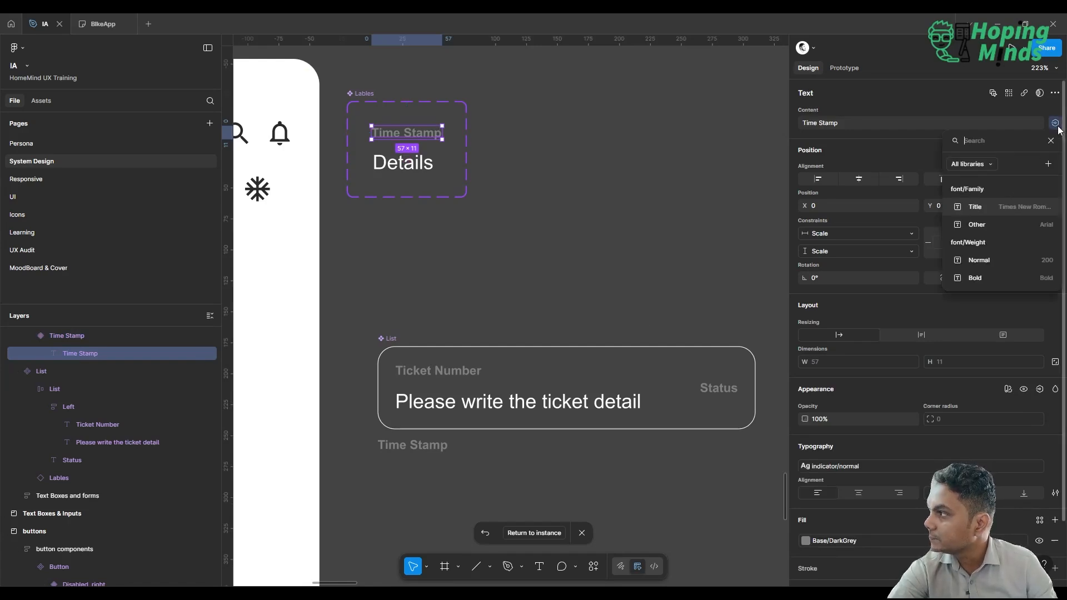
{"action": "left_click", "coordinate": [1049, 165]}
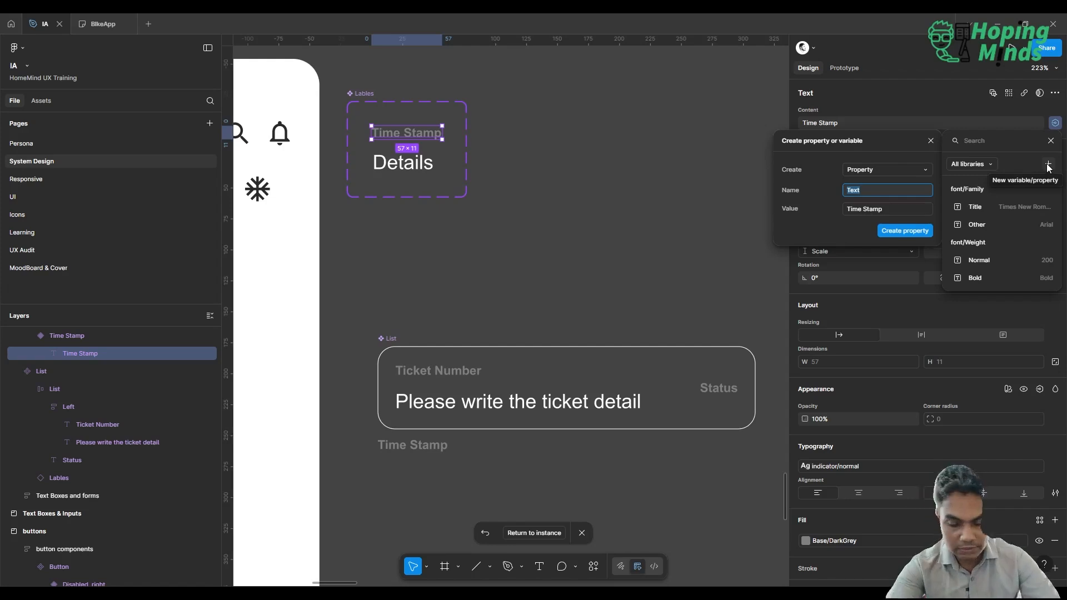
{"action": "type", "text": "Tim"}
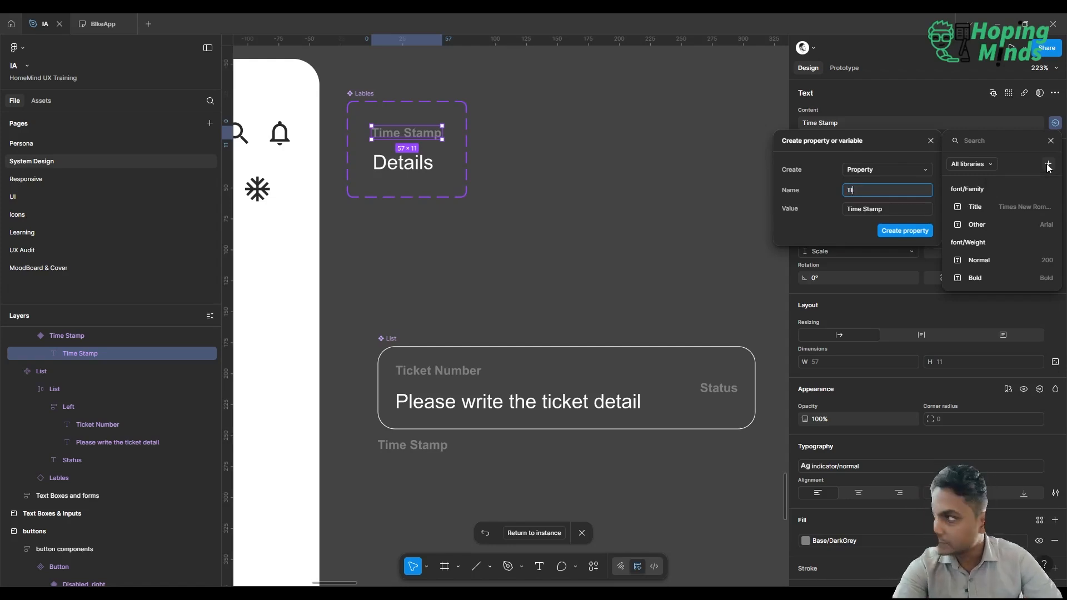
{"action": "key", "text": "BackSpace"}
{"action": "type", "text": "imestamp"}
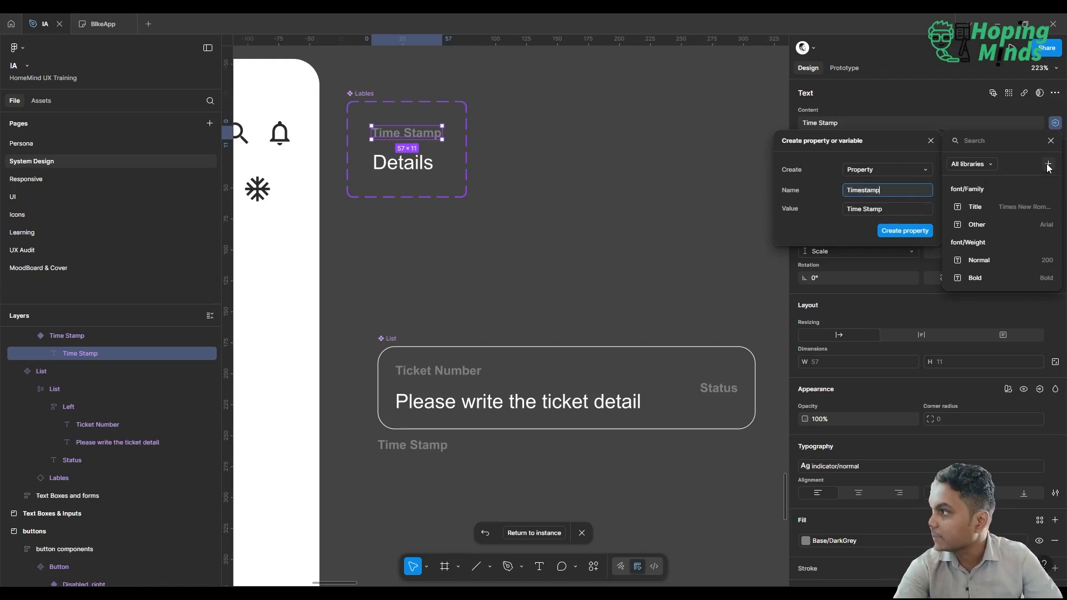
{"action": "left_click", "coordinate": [915, 230]}
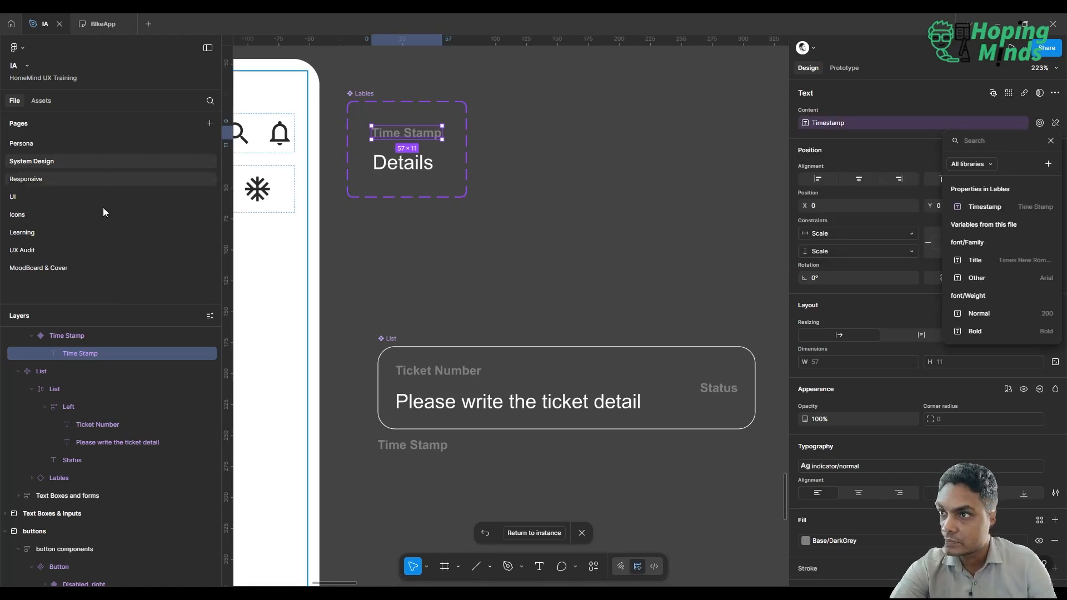
Examine the ticket card's instance properties on the UI page with the variable picker closed.
{"action": "left_click", "coordinate": [74, 200]}
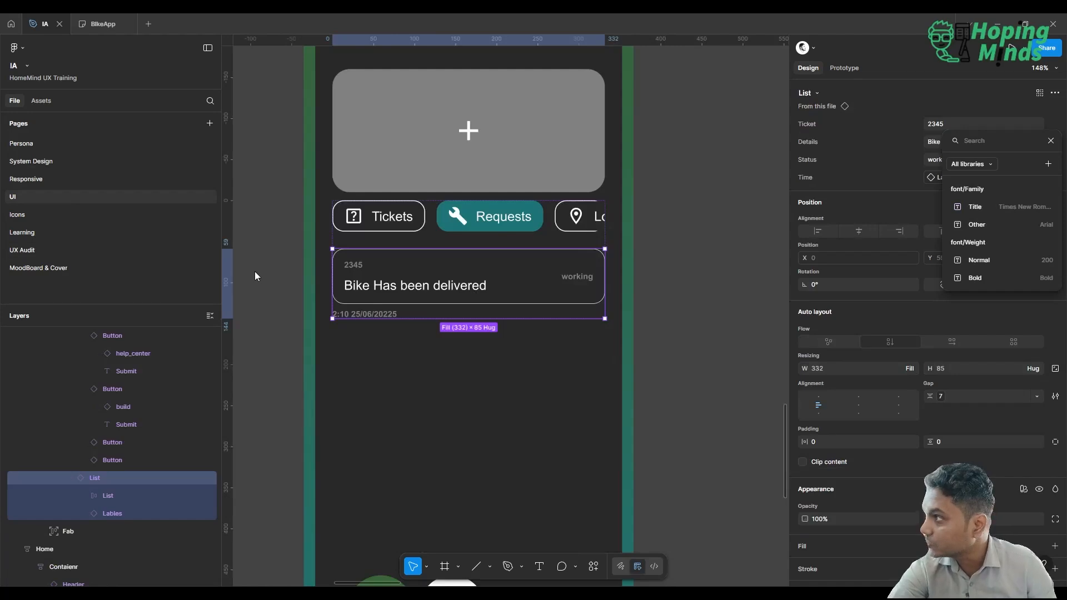
{"action": "left_click", "coordinate": [700, 209]}
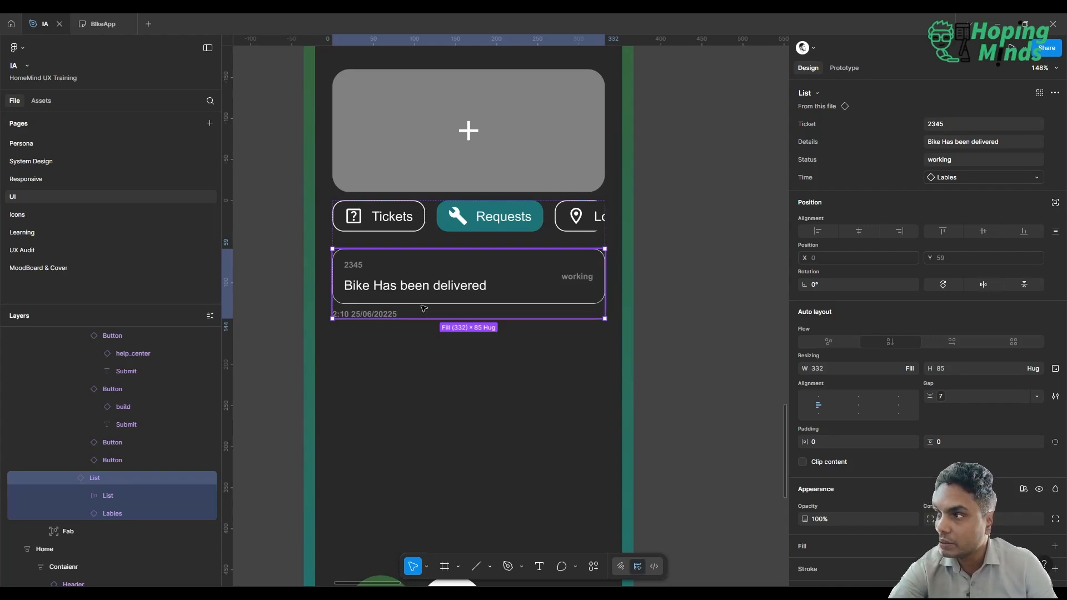
Examine the Timestamp property of the time stamp label in the List component on System Design, and recheck the ticket card on the UI page.
{"action": "left_click", "coordinate": [67, 160]}
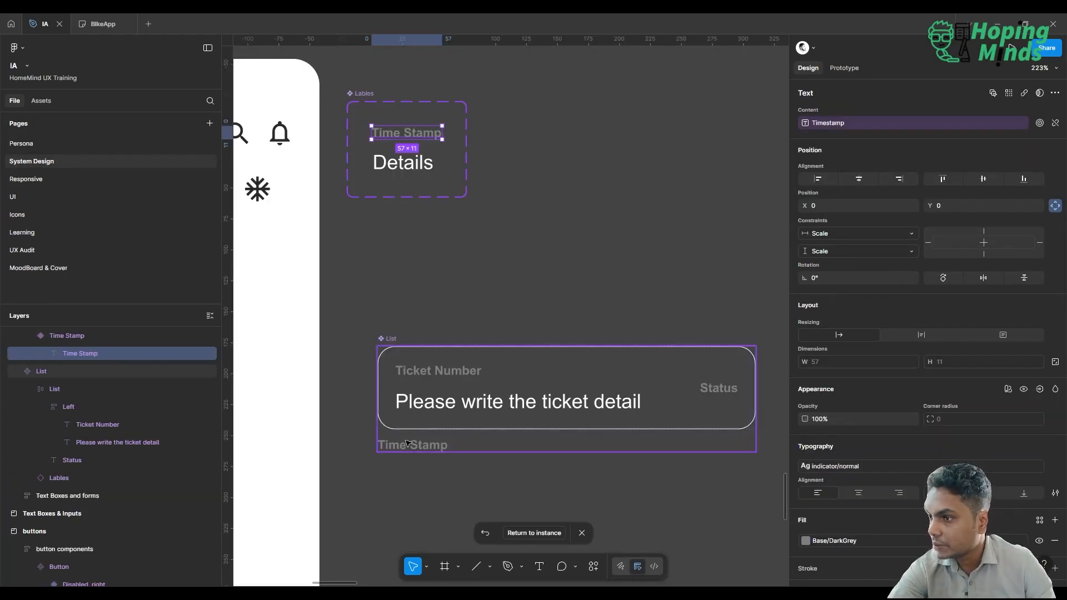
{"action": "left_click", "coordinate": [408, 443]}
{"action": "double_click", "coordinate": [407, 443]}
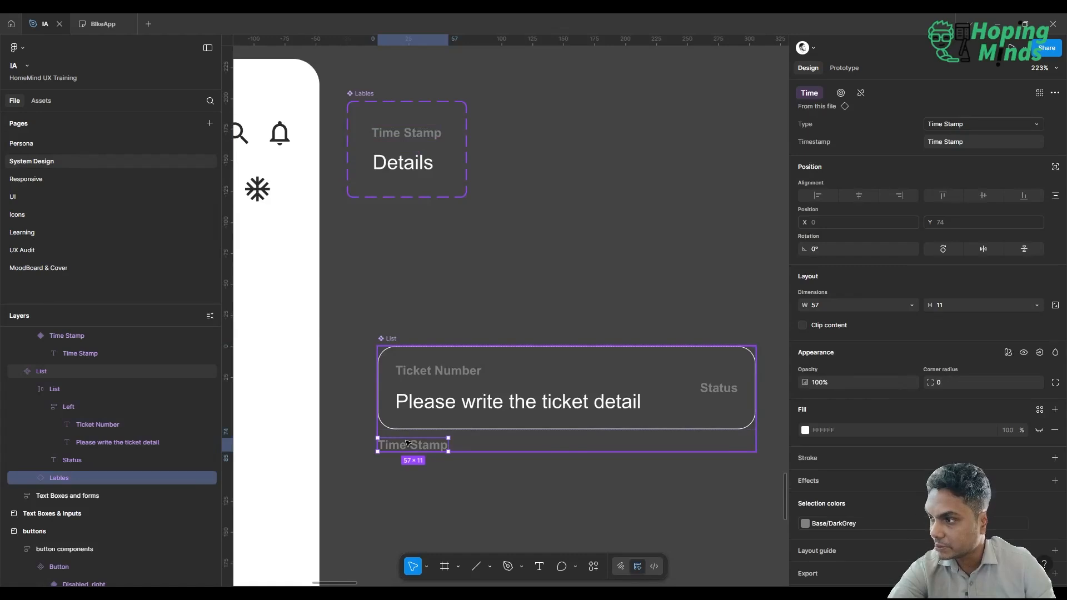
{"action": "double_click", "coordinate": [408, 443]}
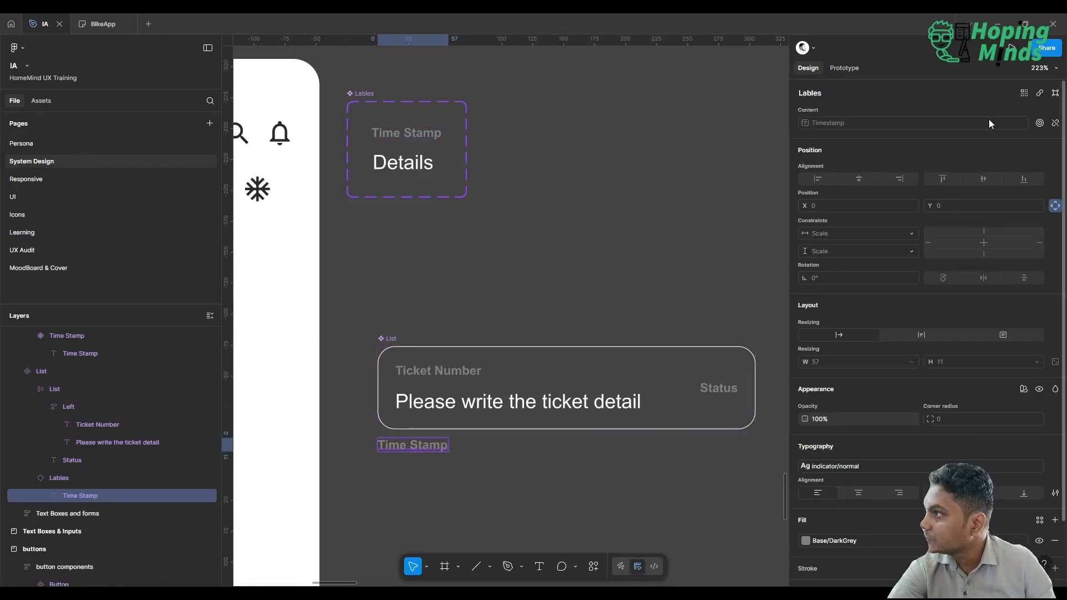
{"action": "left_click", "coordinate": [1042, 125]}
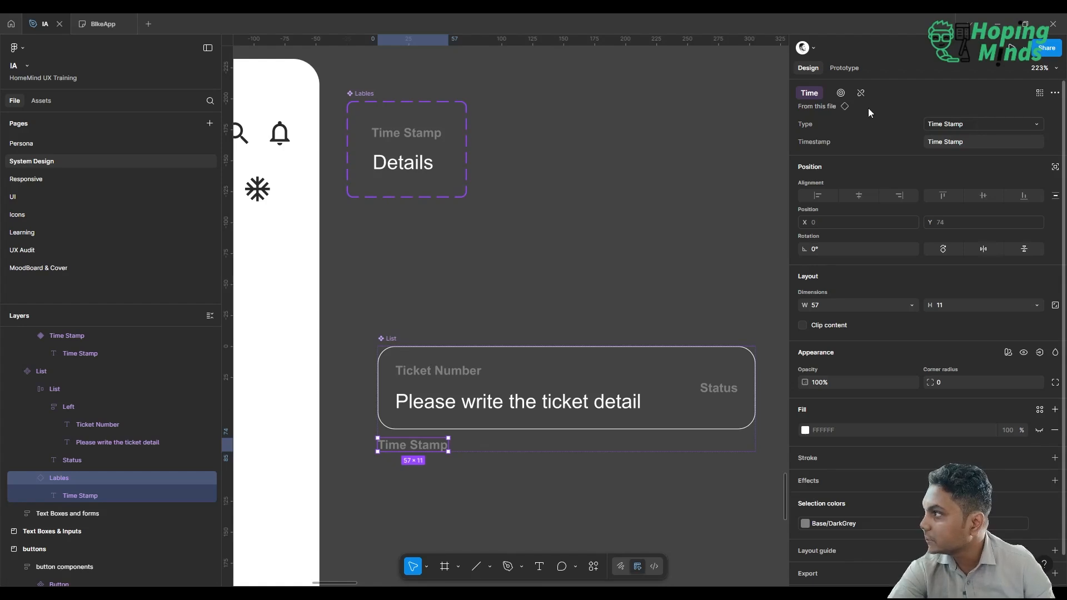
{"action": "left_click", "coordinate": [987, 142]}
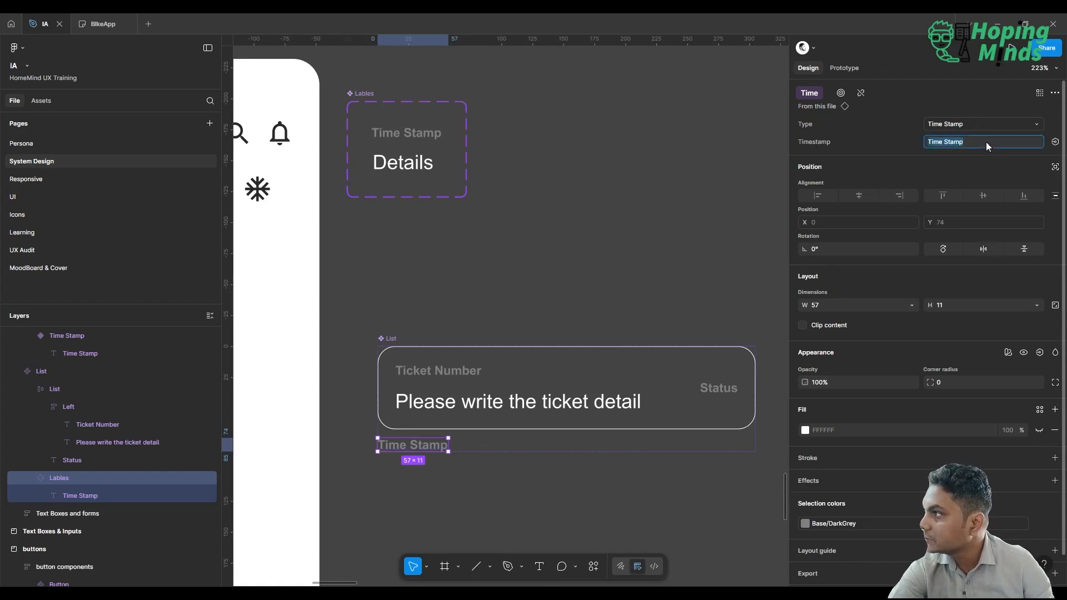
{"action": "left_click", "coordinate": [682, 176]}
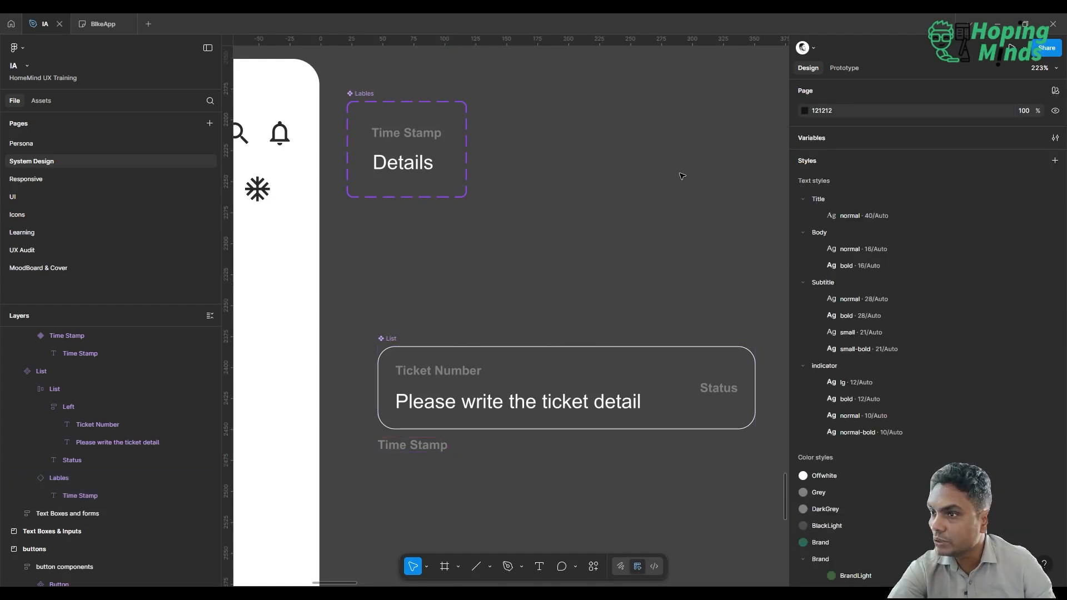
{"action": "left_click", "coordinate": [95, 198]}
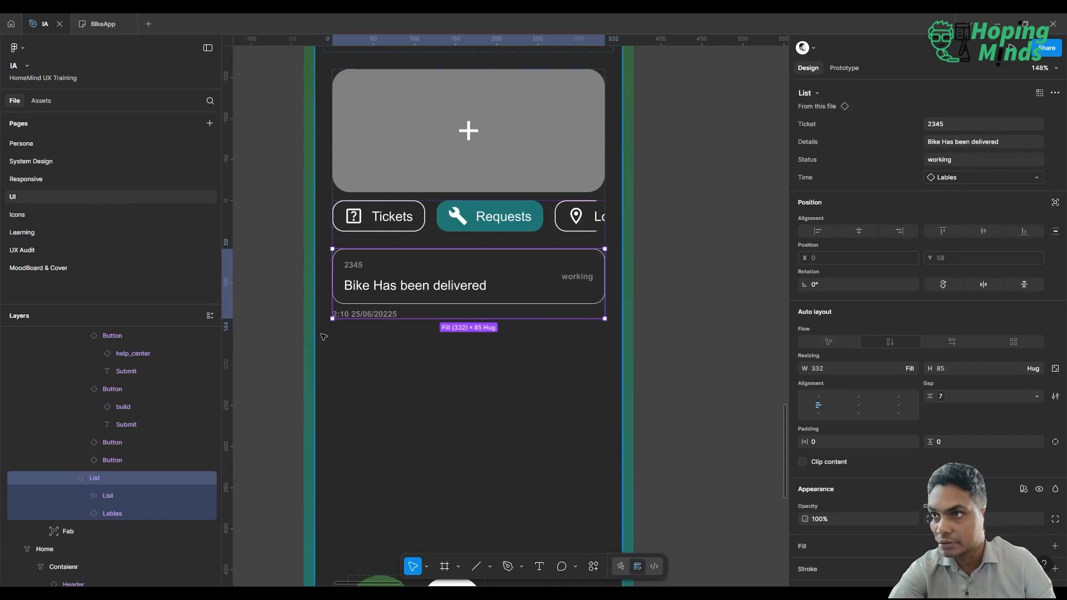
Reset the Timestamp property of the time stamp text nested in the List component on the System Design page.
{"action": "left_click", "coordinate": [61, 162]}
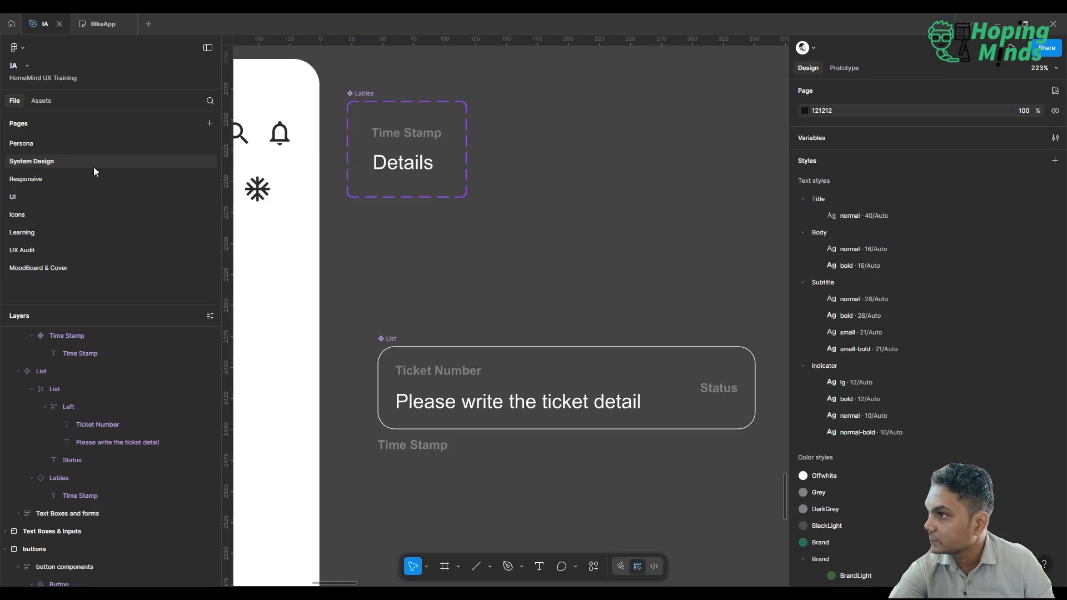
{"action": "left_click", "coordinate": [405, 443]}
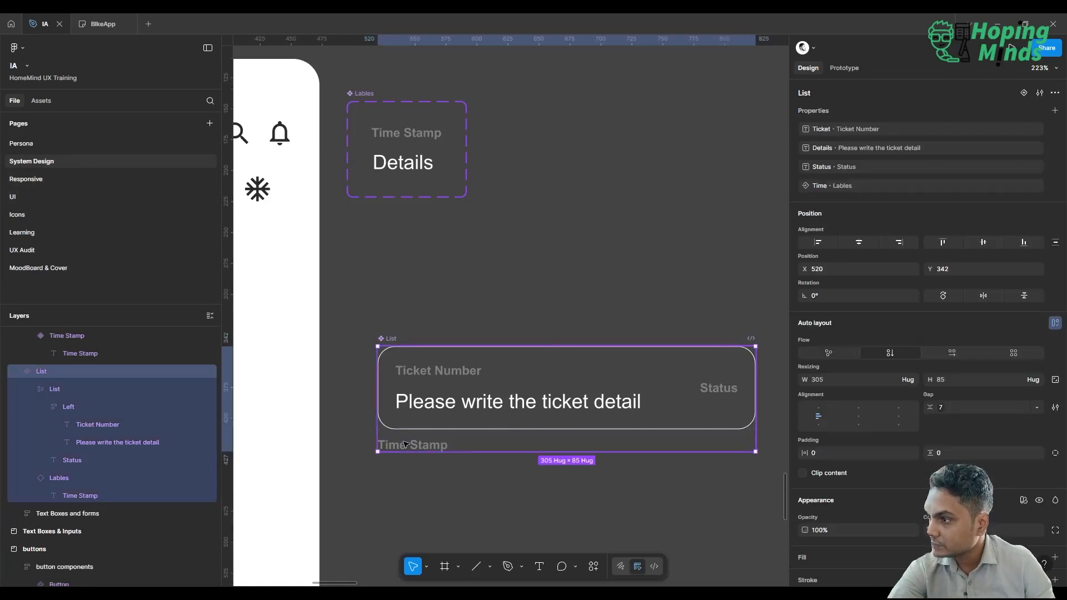
{"action": "left_click", "coordinate": [404, 443]}
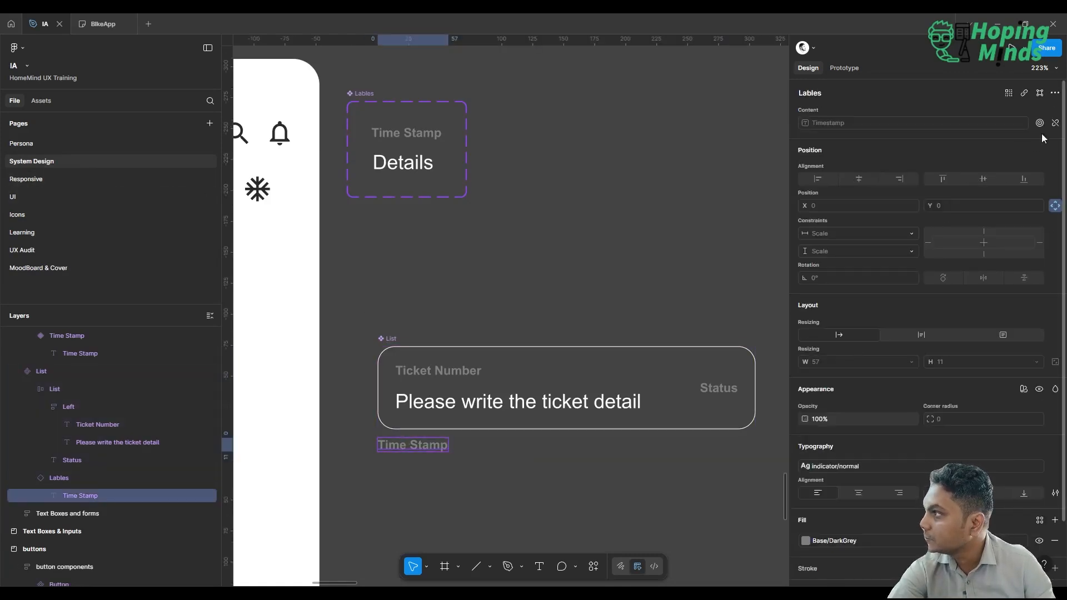
{"action": "left_click", "coordinate": [1055, 94]}
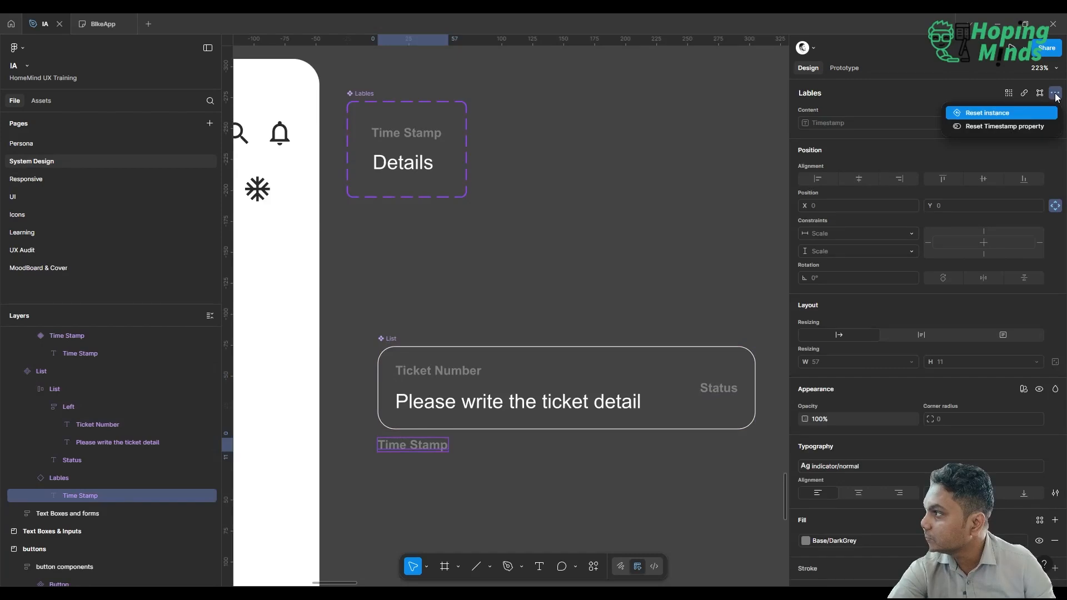
{"action": "left_click", "coordinate": [1041, 129]}
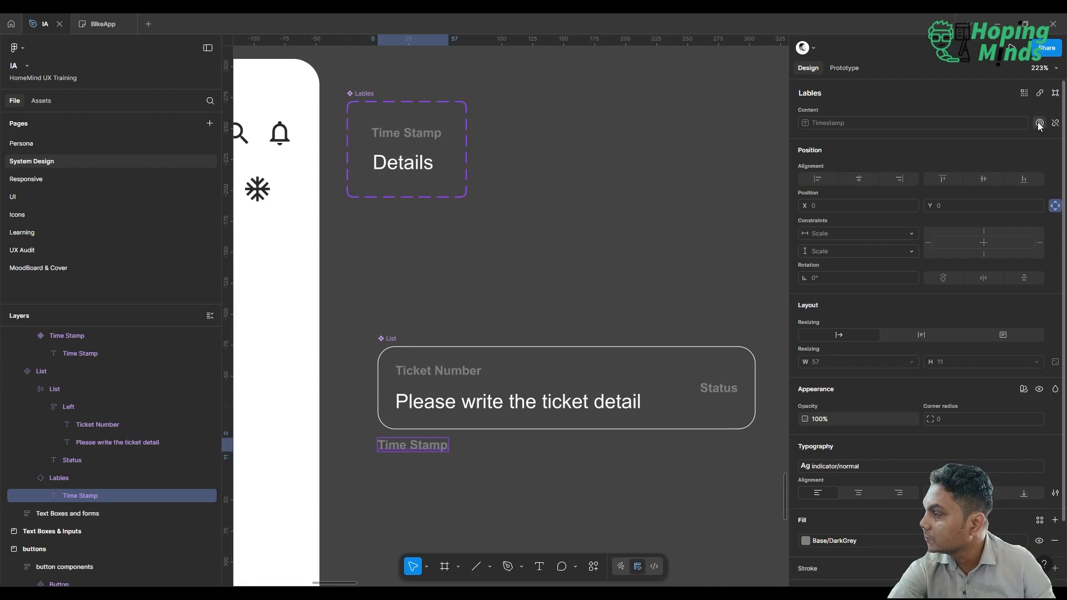
Review the properties and variables that can be applied to the Timestamp value of the label instance in List.
{"action": "left_click", "coordinate": [1040, 124]}
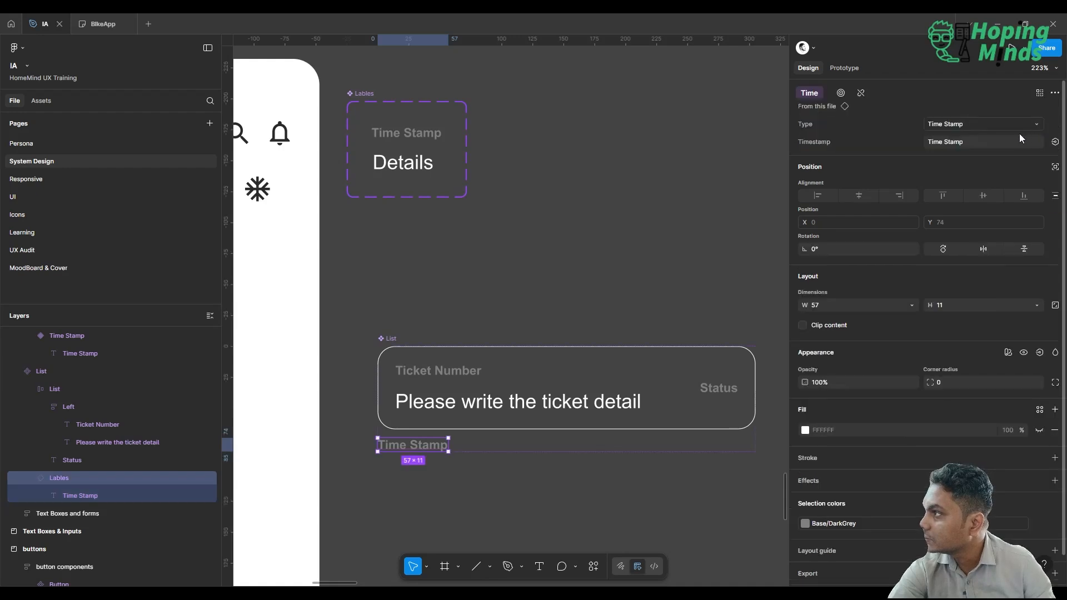
{"action": "left_click", "coordinate": [1022, 144]}
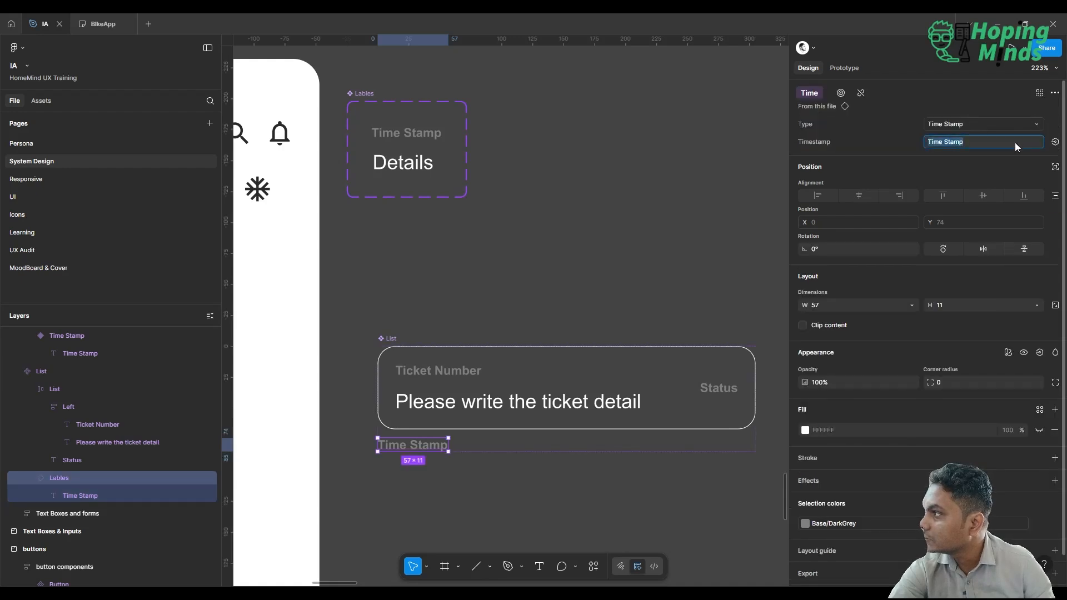
{"action": "left_click", "coordinate": [1056, 142]}
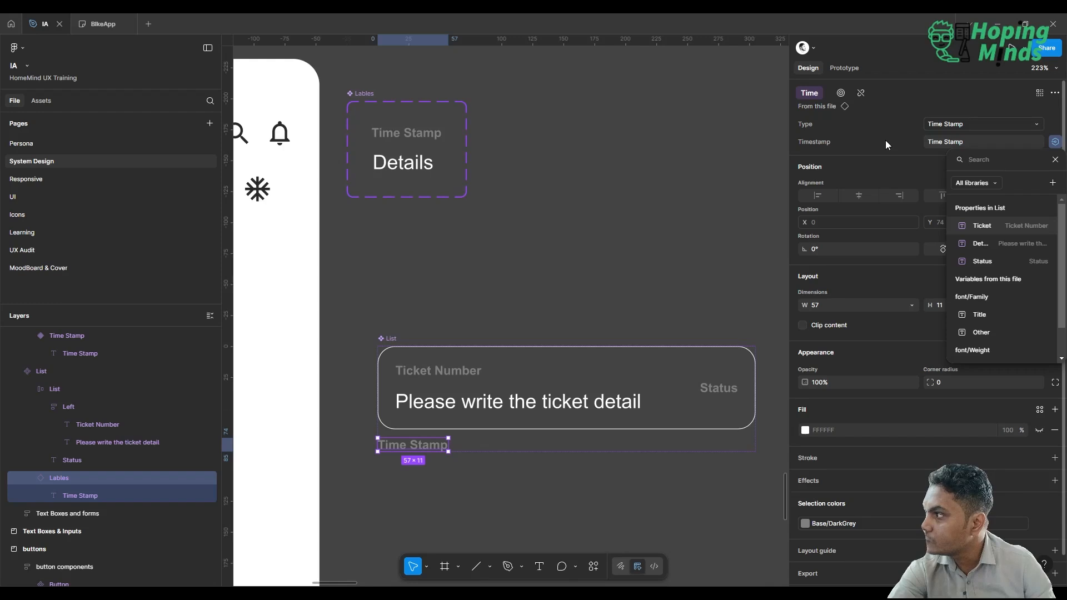
{"action": "key", "text": "Escape"}
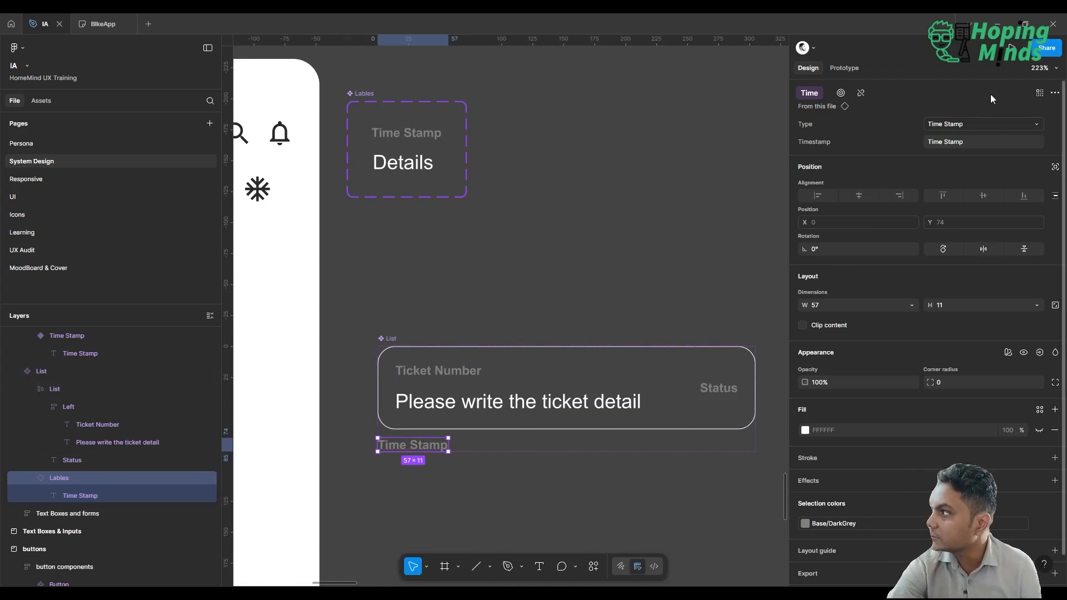
Detach the Time property from the Lables instance in the List component and reselect that instance.
{"action": "left_click", "coordinate": [862, 92]}
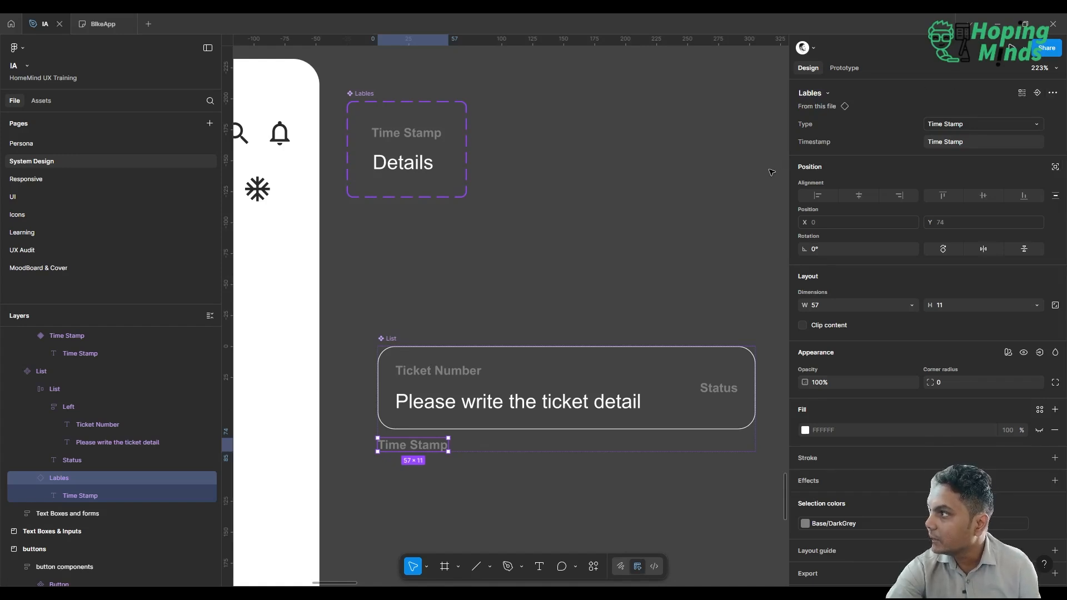
{"action": "left_click", "coordinate": [617, 217]}
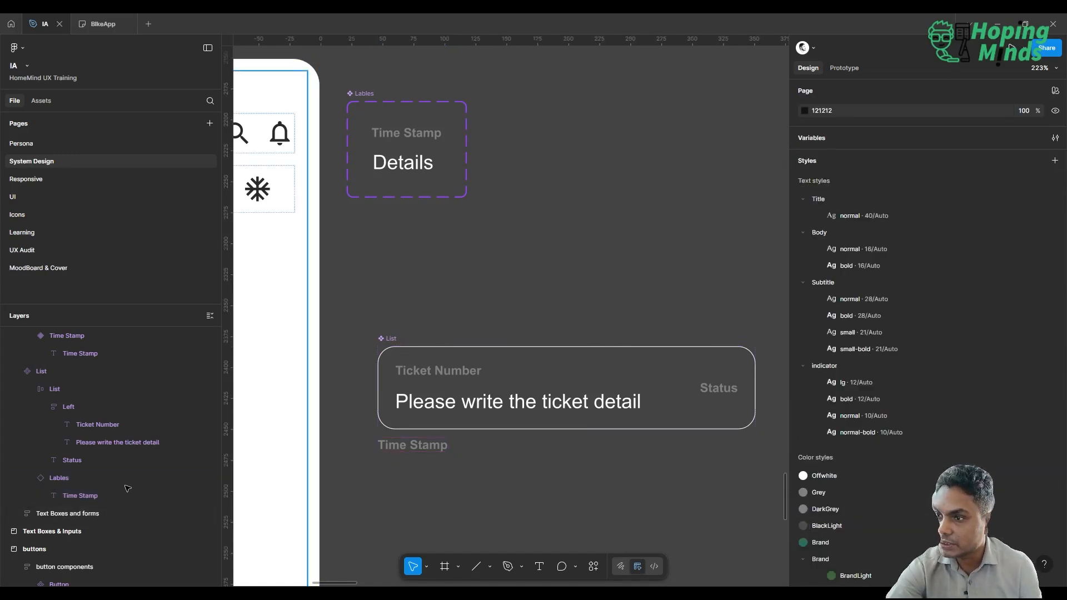
{"action": "left_click", "coordinate": [92, 477]}
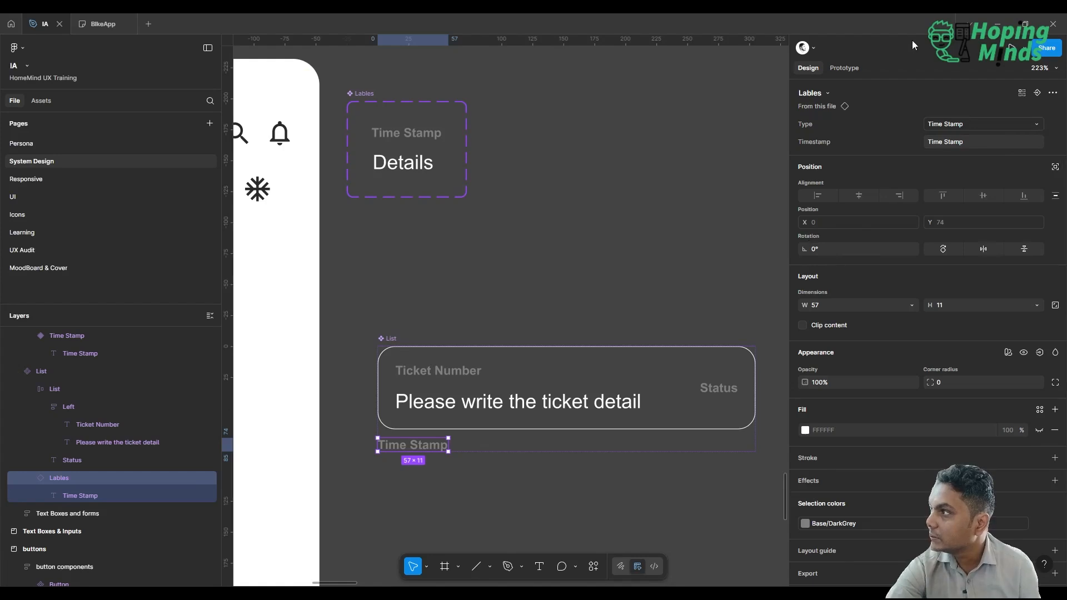
Examine the swap options of the Lables instance and the variables available for its Type setting.
{"action": "left_click", "coordinate": [823, 95]}
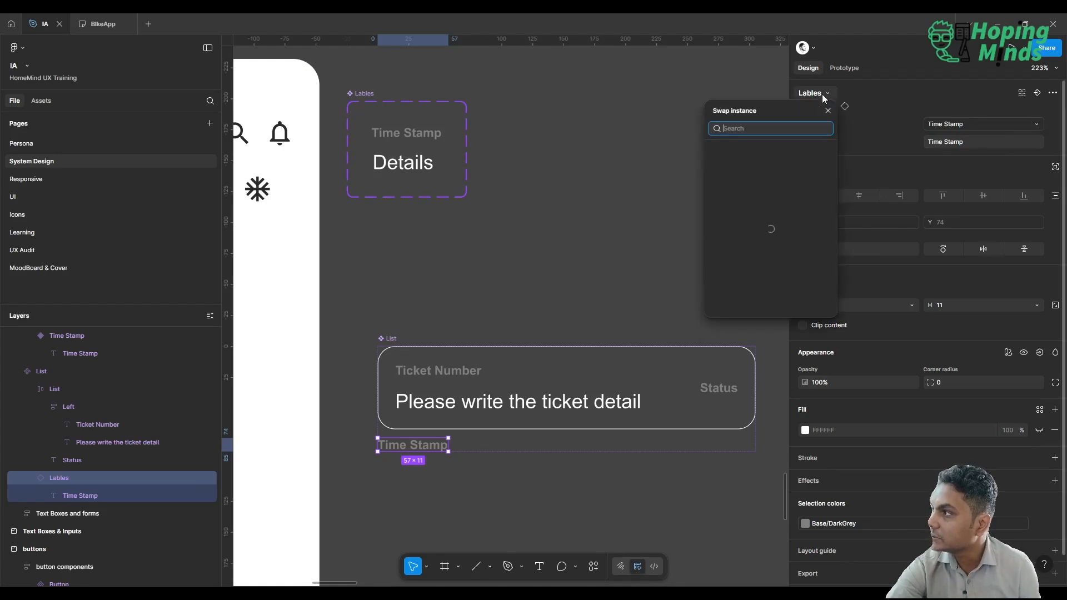
{"action": "left_click", "coordinate": [822, 94]}
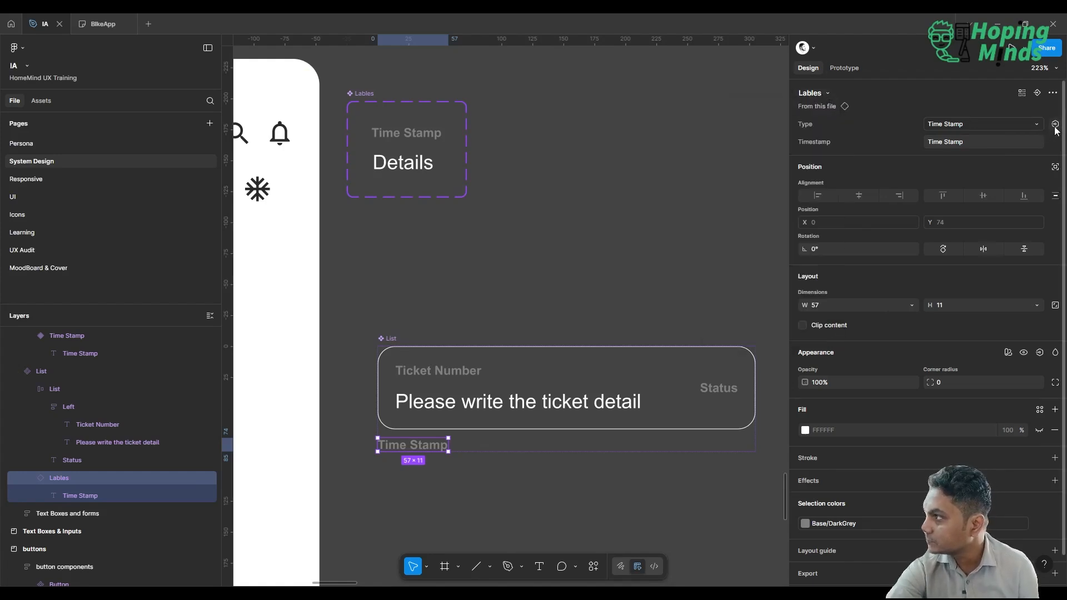
{"action": "left_click", "coordinate": [1056, 125]}
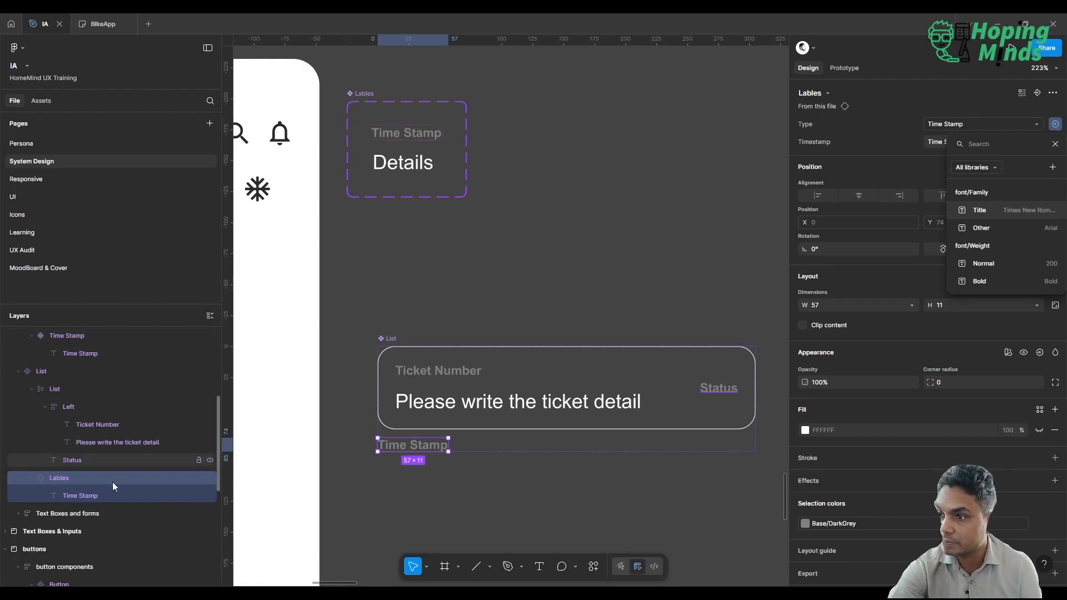
{"action": "left_click", "coordinate": [934, 95]}
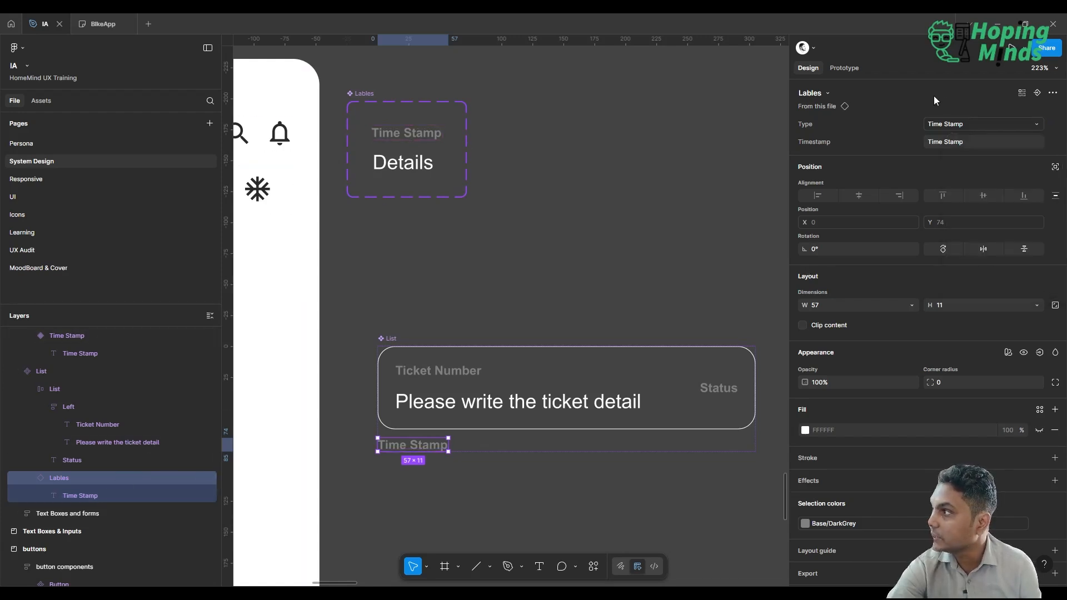
{"action": "left_click", "coordinate": [1037, 93]}
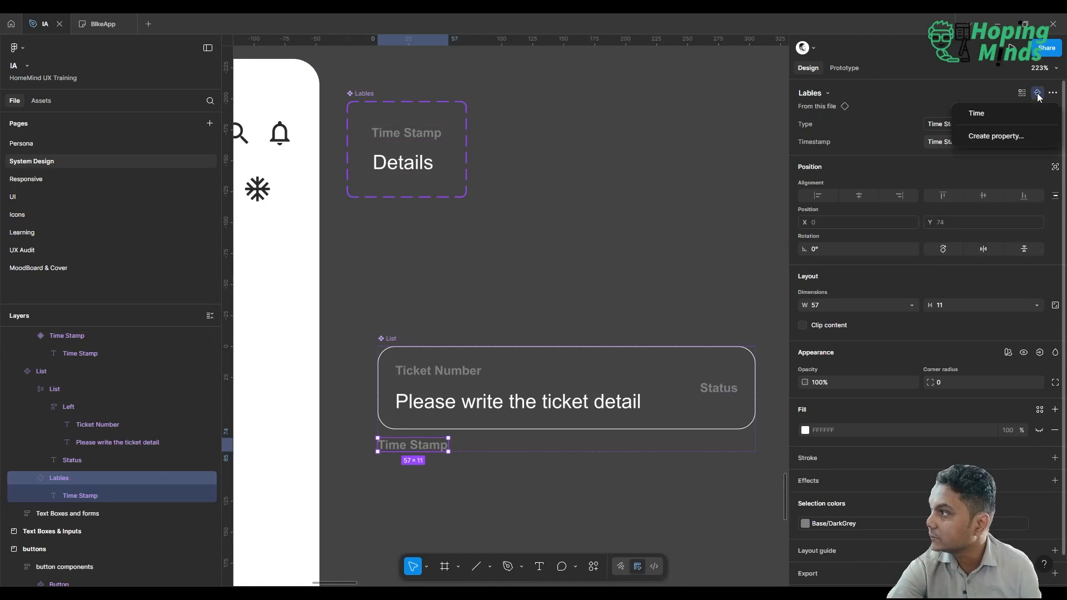
{"action": "left_click", "coordinate": [1034, 136]}
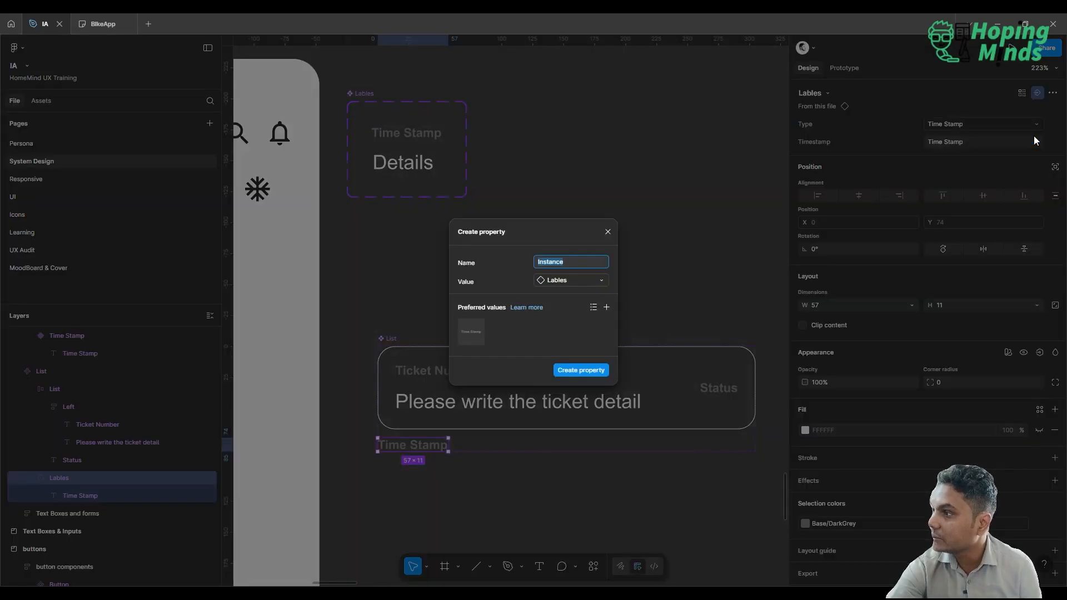
{"action": "left_click", "coordinate": [607, 230]}
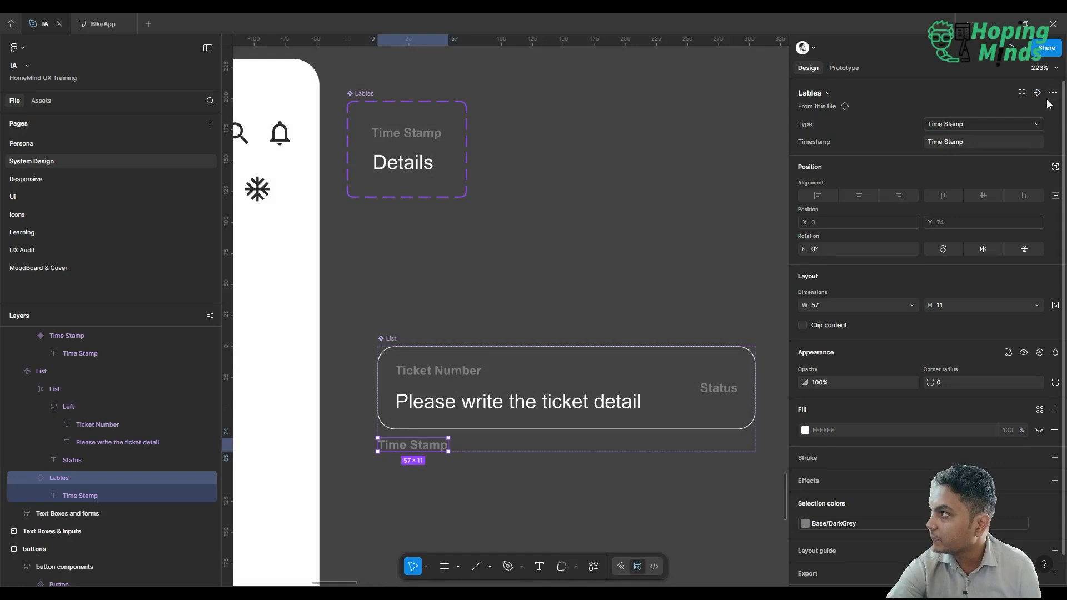
{"action": "left_click", "coordinate": [1055, 124]}
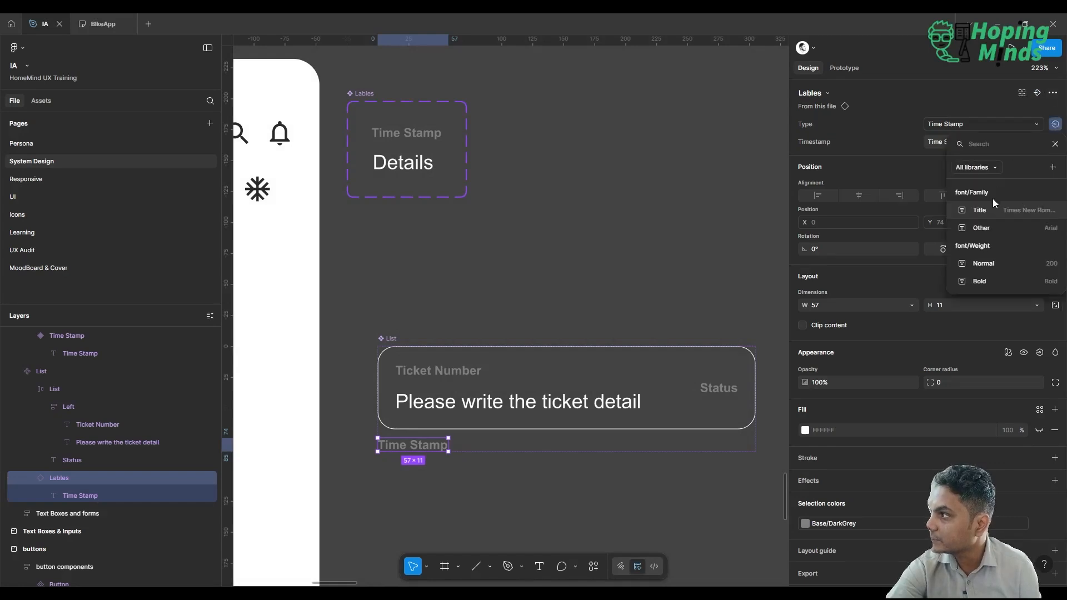
{"action": "left_click", "coordinate": [1057, 170]}
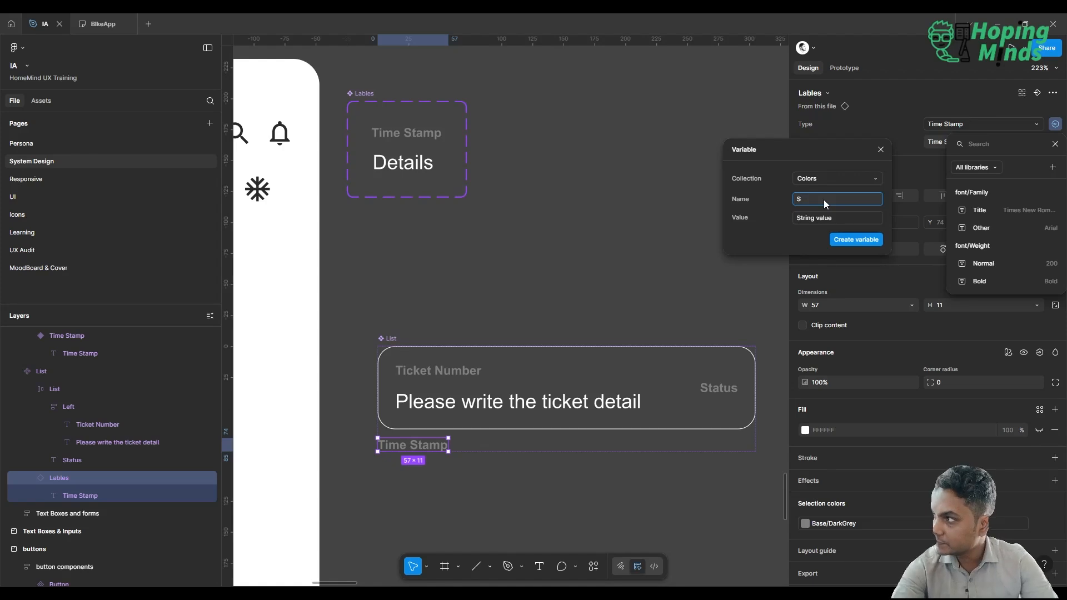
{"action": "key", "text": "BackSpace"}
{"action": "key", "text": "BackSpace"}
{"action": "key", "text": "BackSpace"}
{"action": "key", "text": "BackSpace"}
{"action": "key", "text": "BackSpace"}
{"action": "key", "text": "BackSpace"}
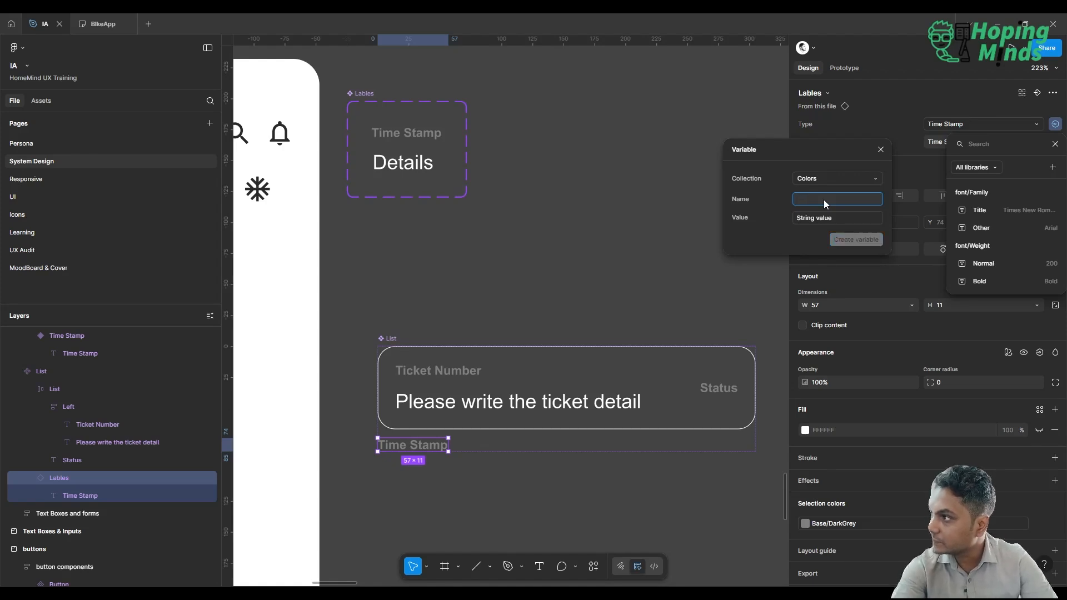
{"action": "left_click", "coordinate": [882, 149]}
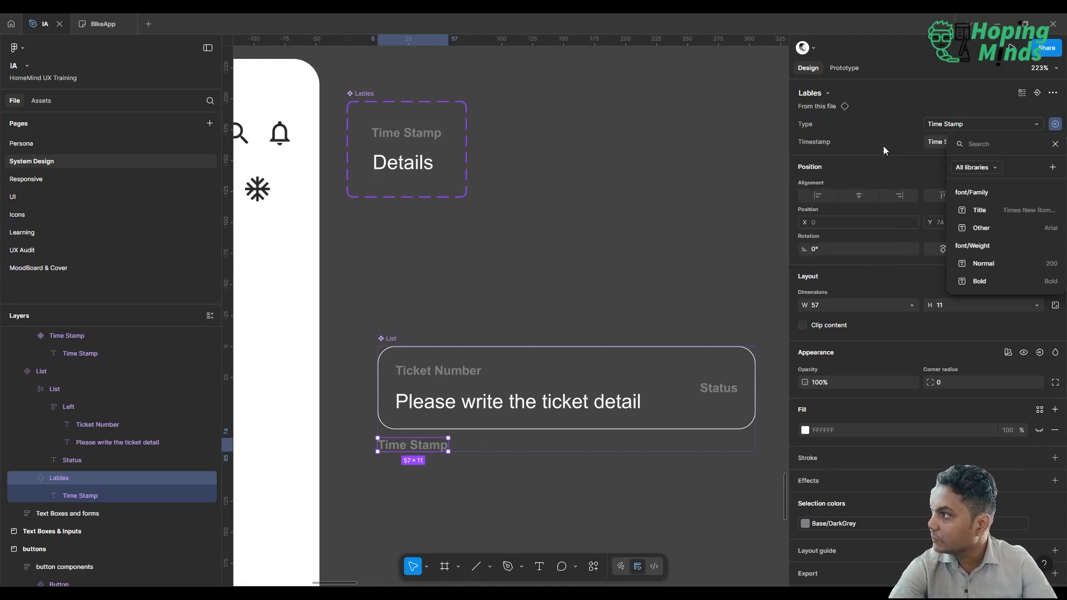
{"action": "left_click", "coordinate": [945, 88]}
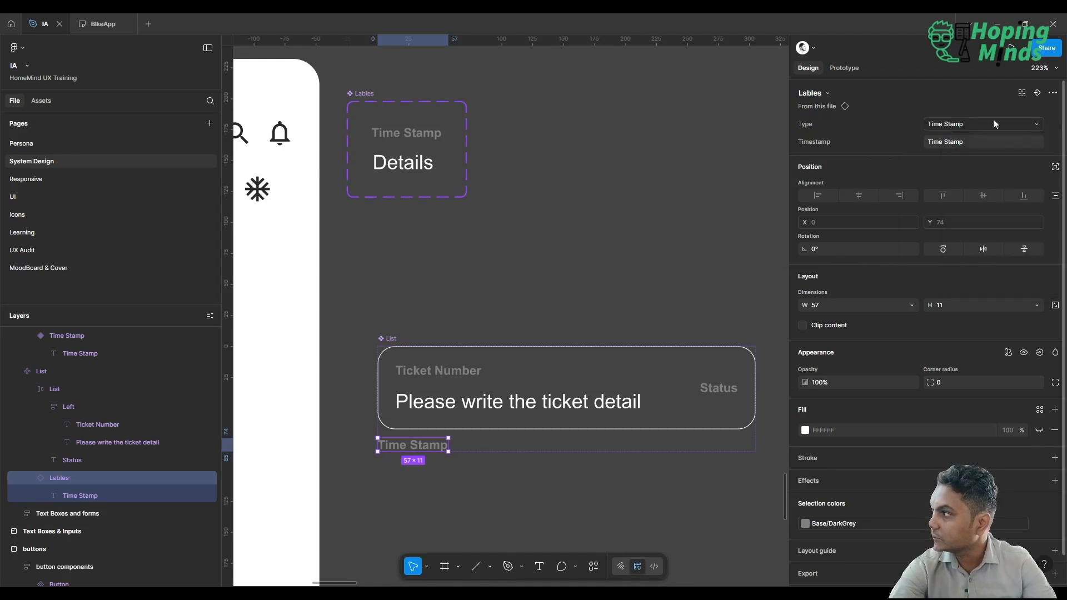
{"action": "left_click", "coordinate": [1055, 142]}
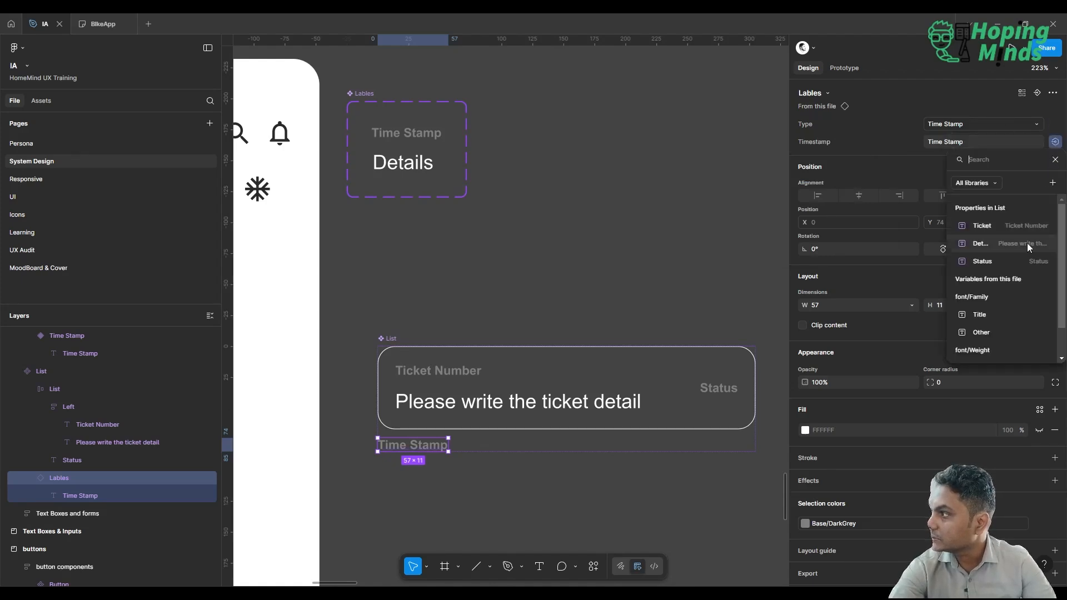
{"action": "left_click", "coordinate": [1053, 183]}
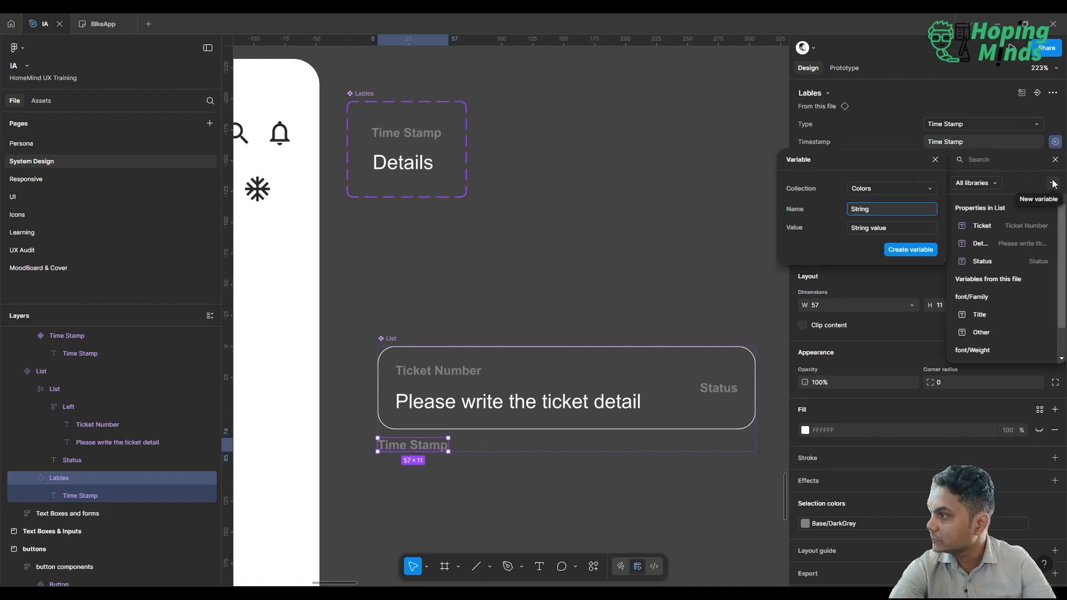
{"action": "left_click", "coordinate": [908, 188]}
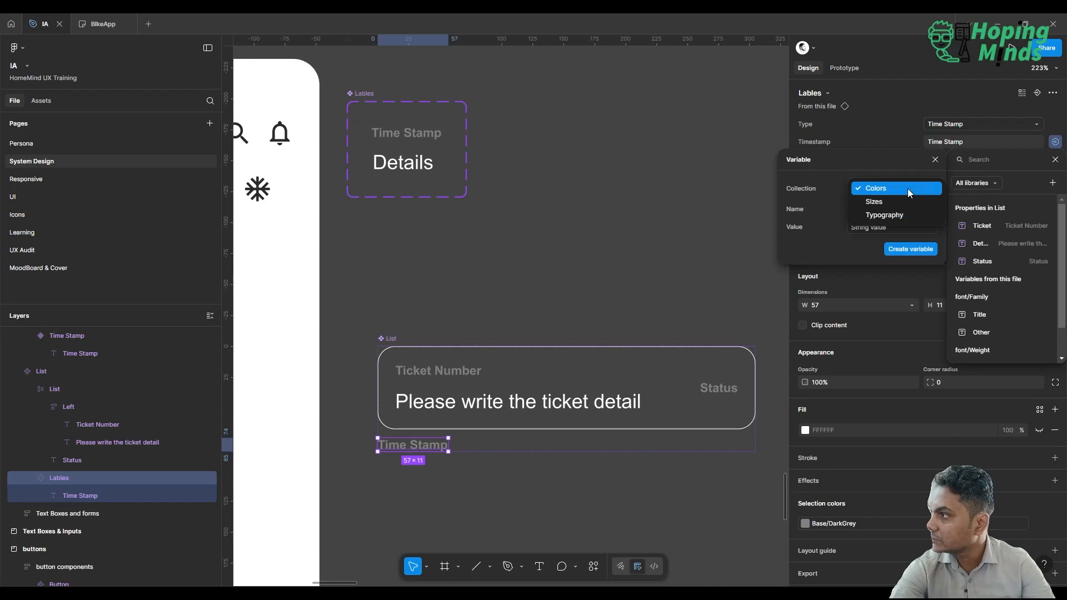
{"action": "left_click", "coordinate": [901, 219]}
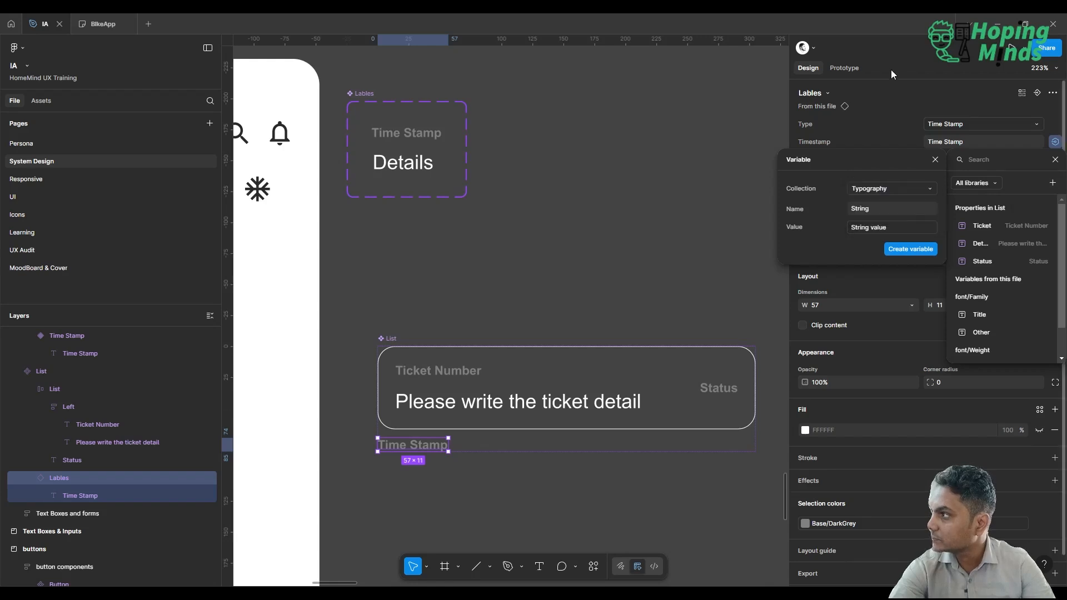
{"action": "left_click", "coordinate": [878, 112]}
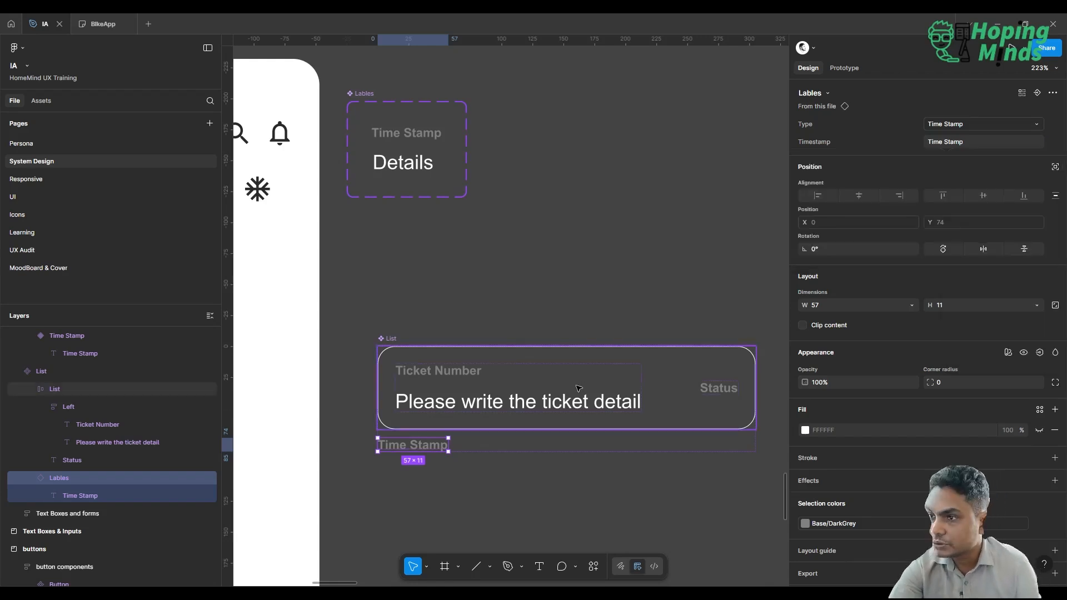
Detach the Lables instance nested in the List component from its main component.
{"action": "left_click", "coordinate": [82, 493]}
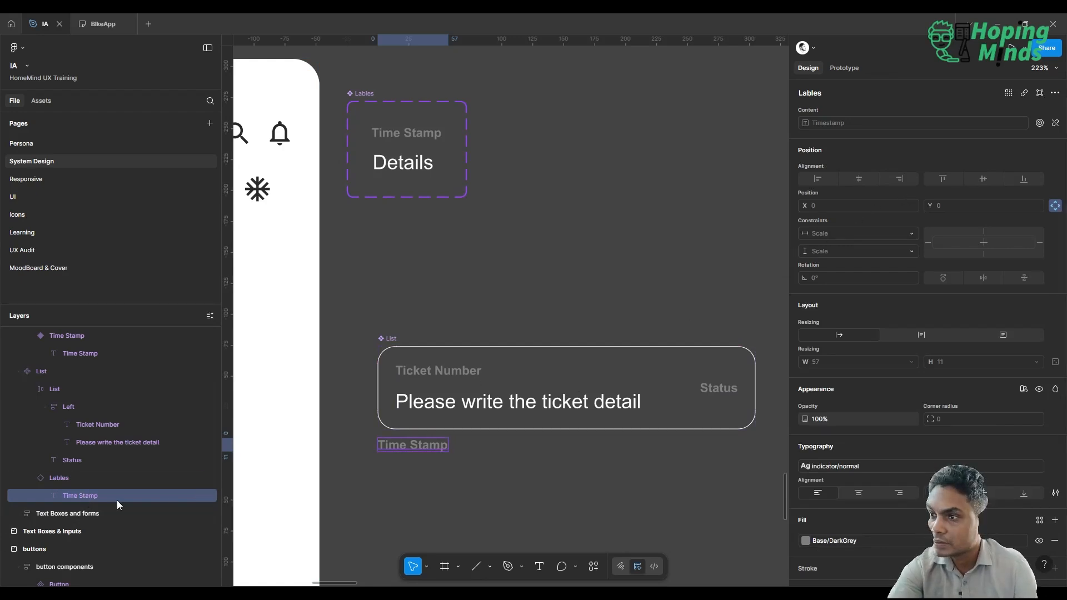
{"action": "left_click", "coordinate": [102, 477]}
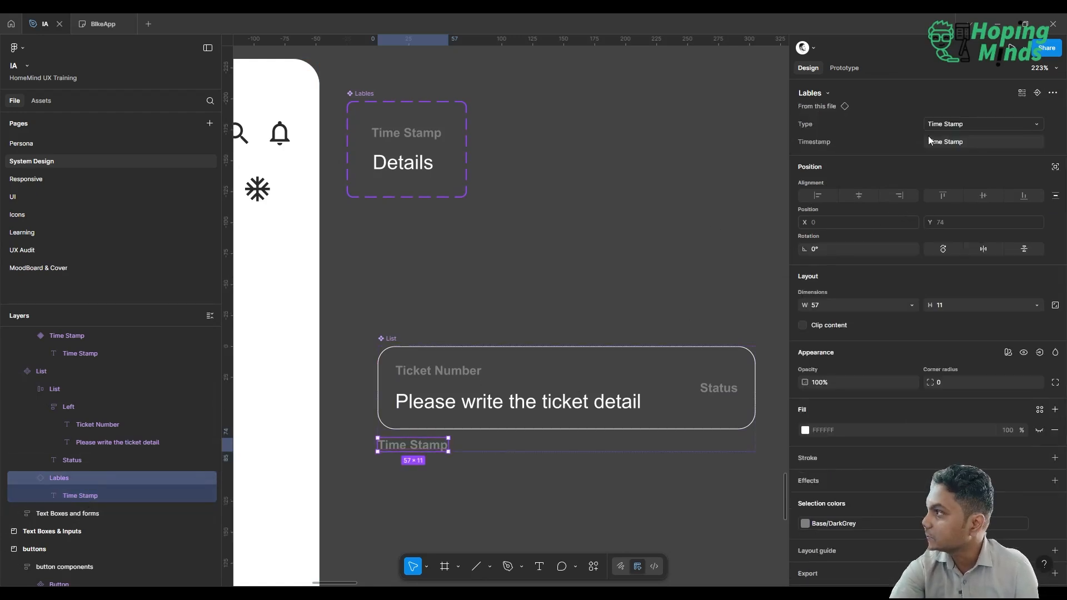
{"action": "left_click", "coordinate": [1053, 93]}
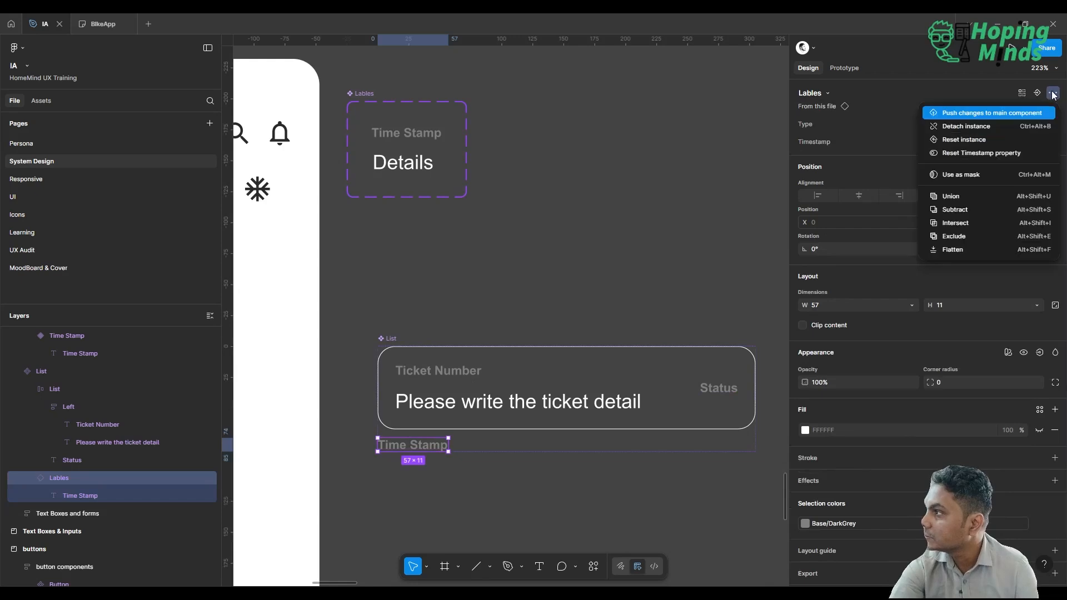
{"action": "left_click", "coordinate": [1017, 126]}
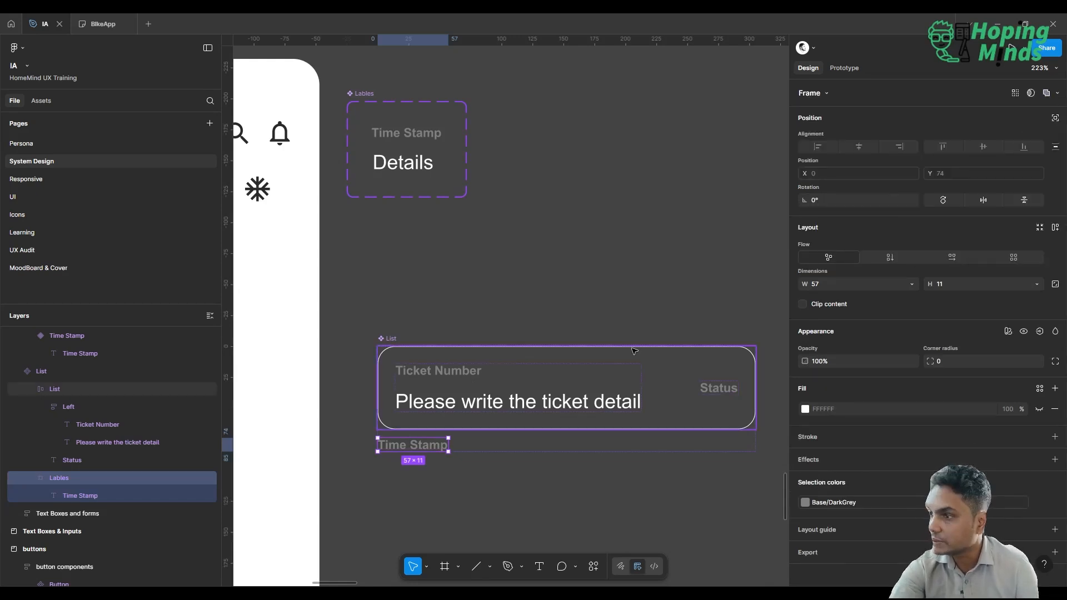
Create a text property named "Edit TIme" with the value "Time Stamp" for the Time Stamp text in the List component.
{"action": "left_click", "coordinate": [95, 497]}
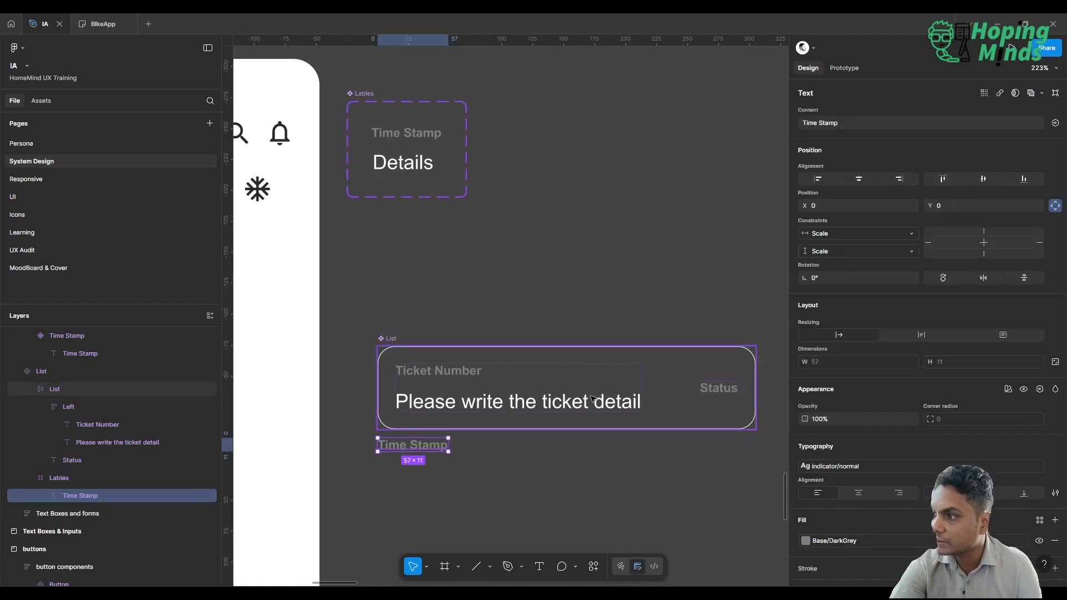
{"action": "left_click", "coordinate": [1056, 123]}
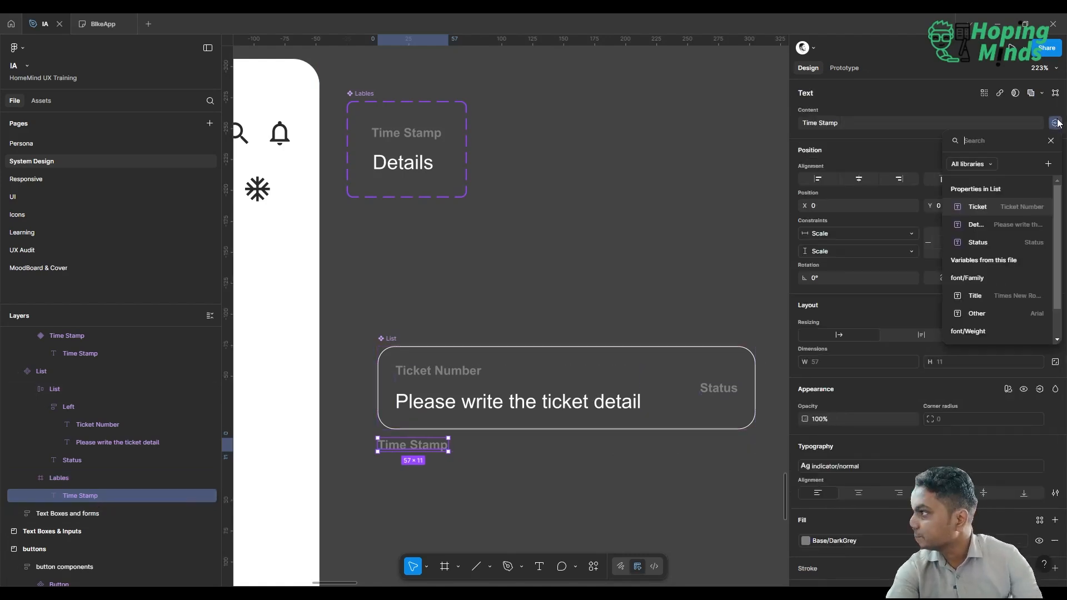
{"action": "left_click", "coordinate": [1049, 164]}
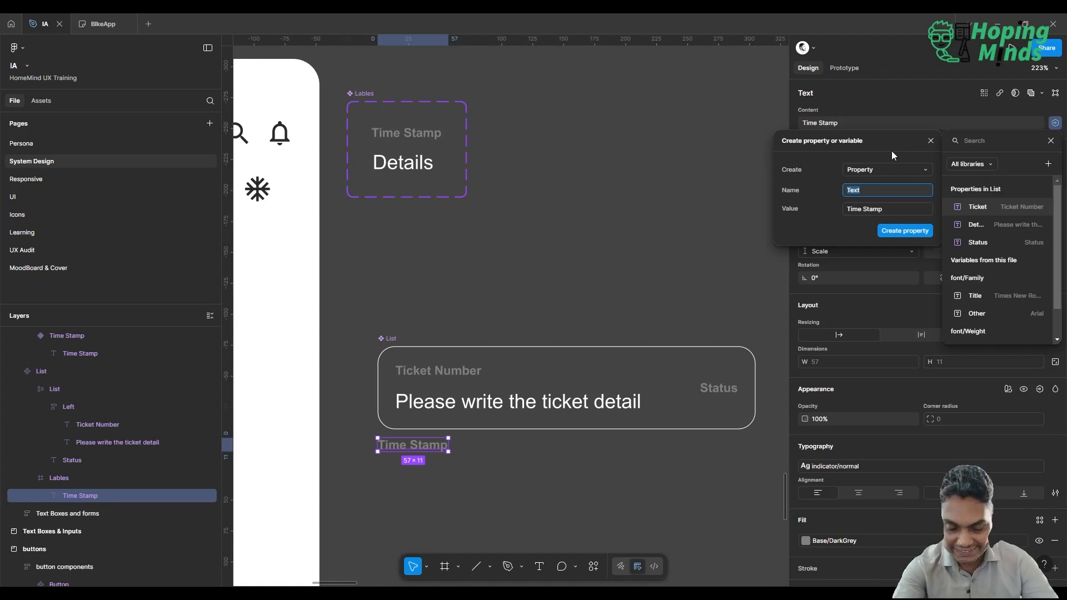
{"action": "type", "text": "T"}
{"action": "key", "text": "BackSpace"}
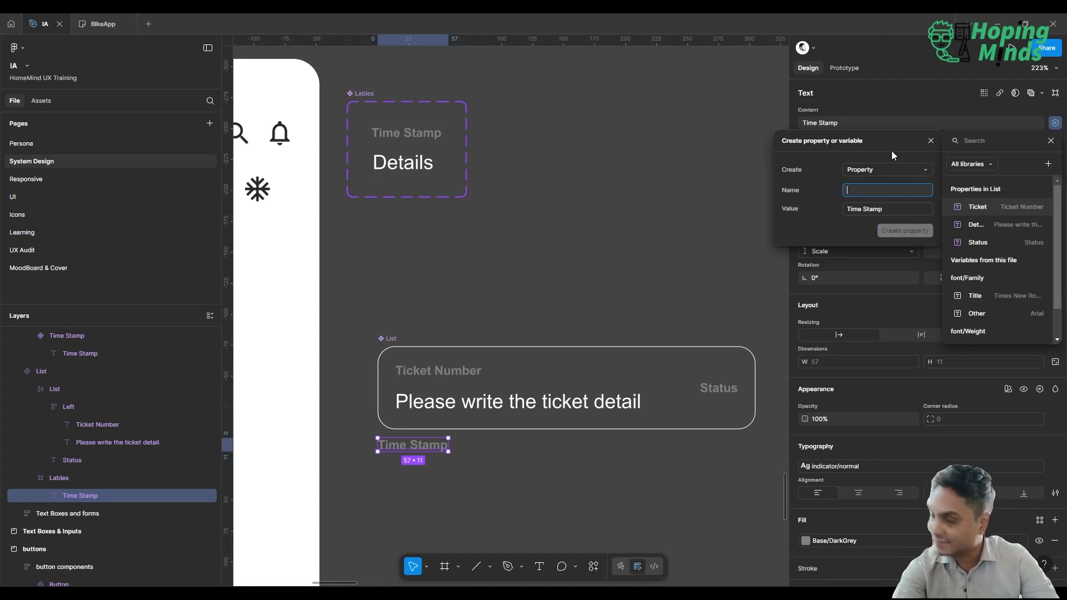
{"action": "type", "text": "Edit Time"}
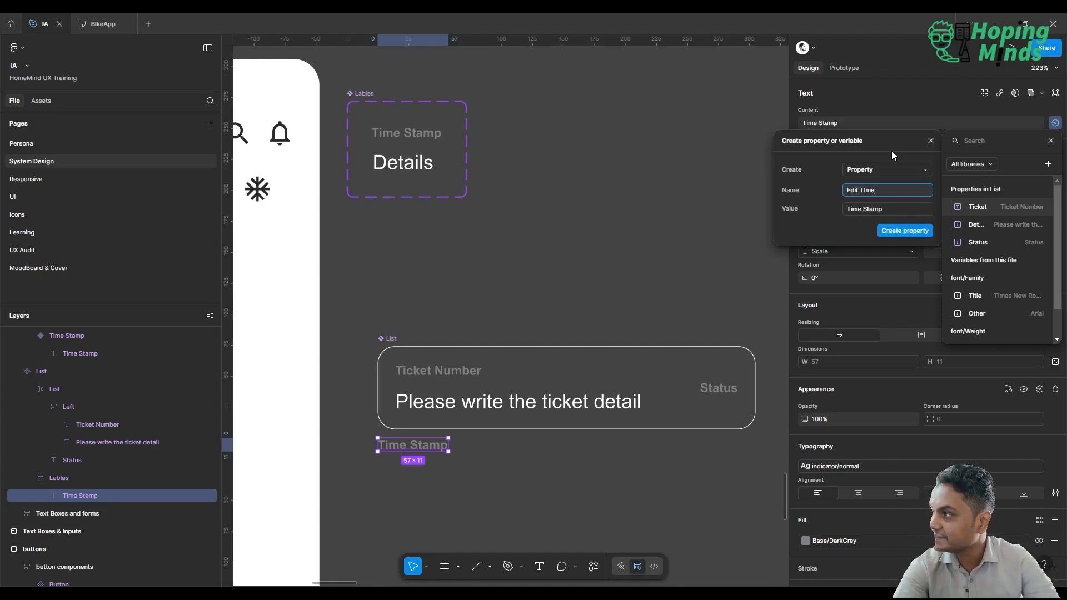
{"action": "left_click", "coordinate": [903, 229]}
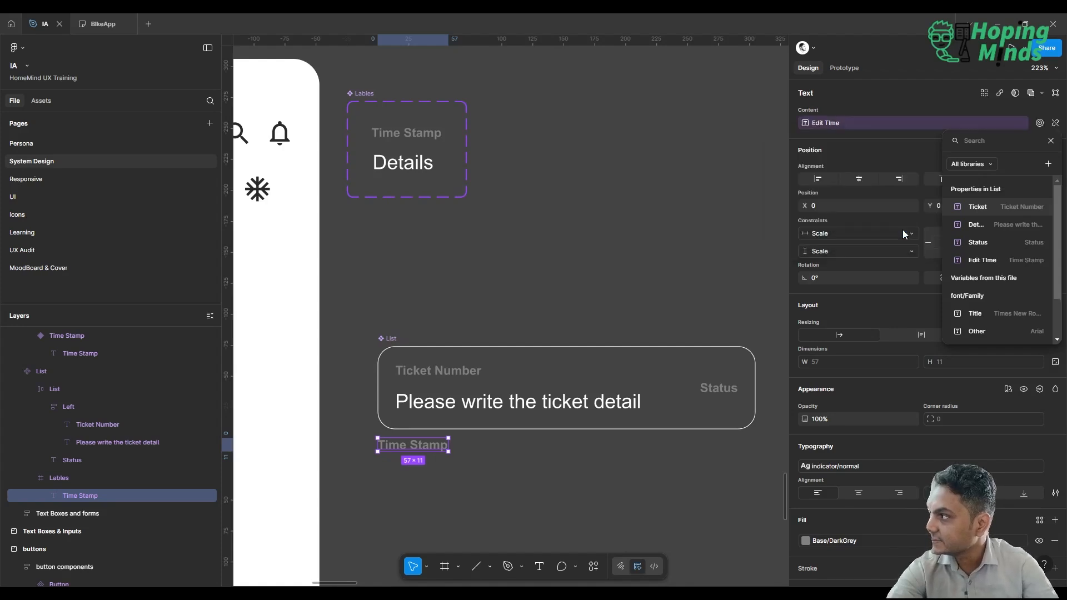
On the UI page, set the Edit TIme property of the Home screen's List instance to "7:00 PM 20/06/202".
{"action": "left_click", "coordinate": [38, 199]}
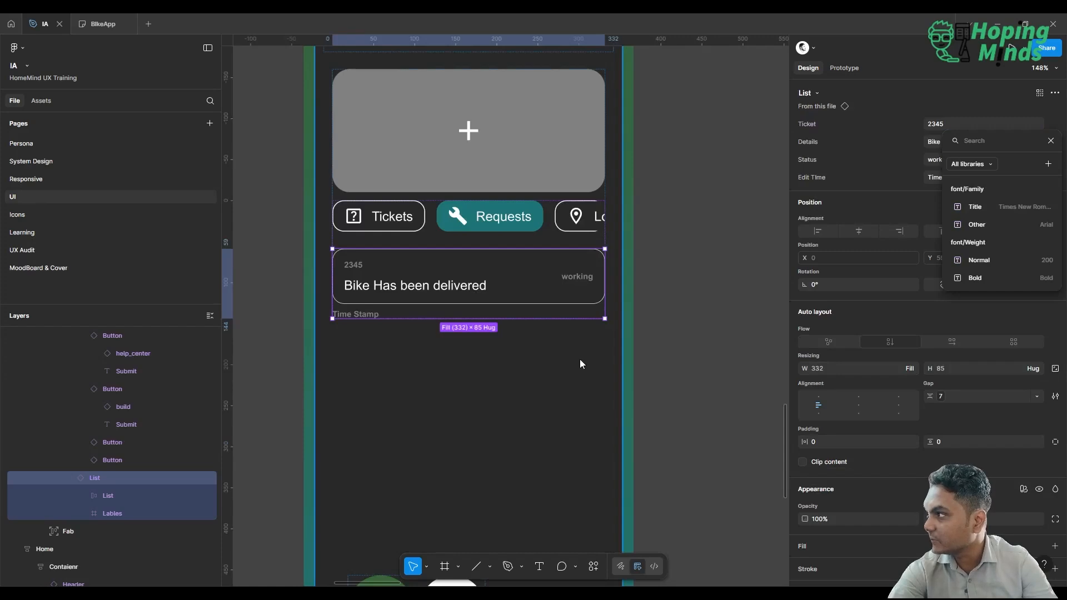
{"action": "left_click", "coordinate": [670, 288]}
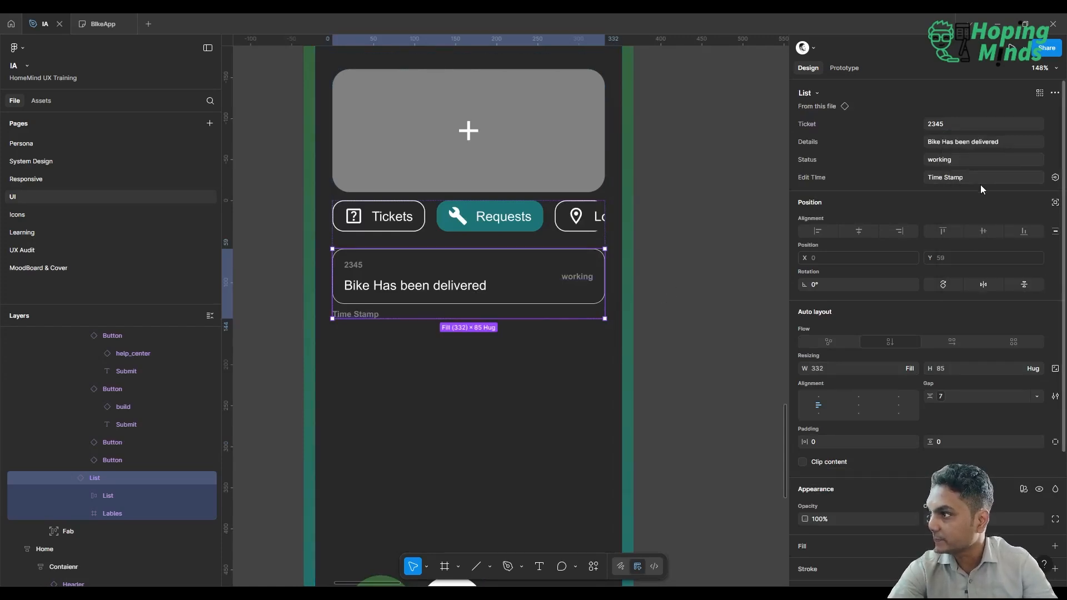
{"action": "left_click", "coordinate": [965, 177]}
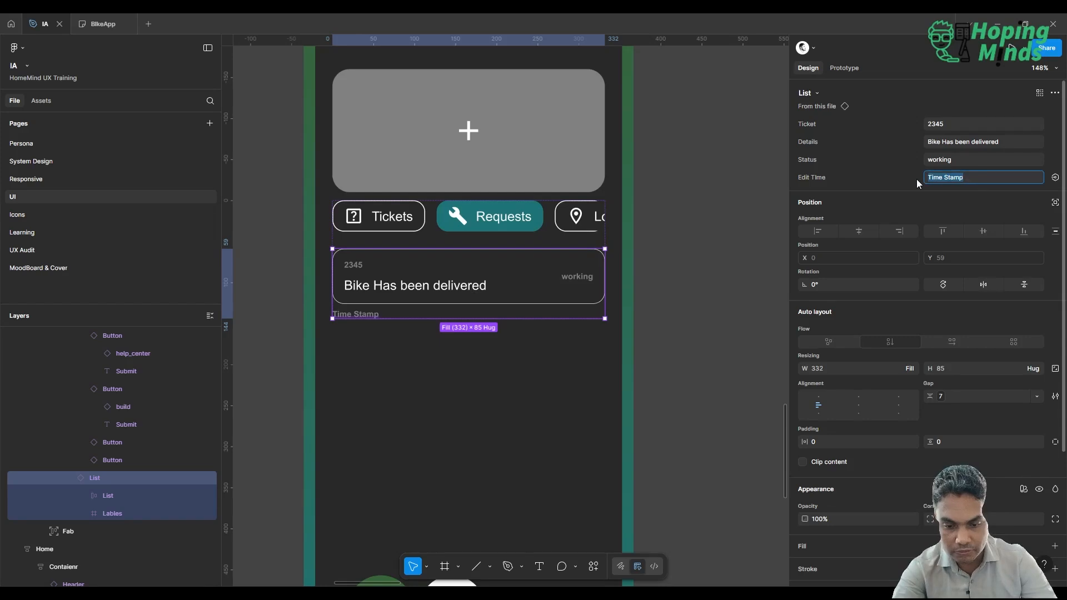
{"action": "type", "text": "12"}
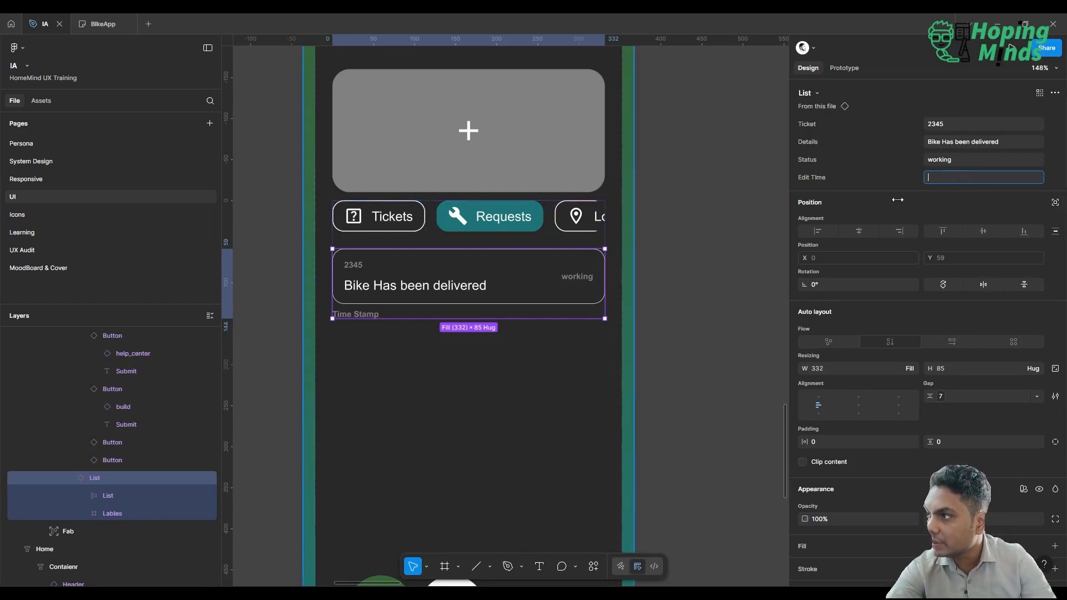
{"action": "type", "text": "20"}
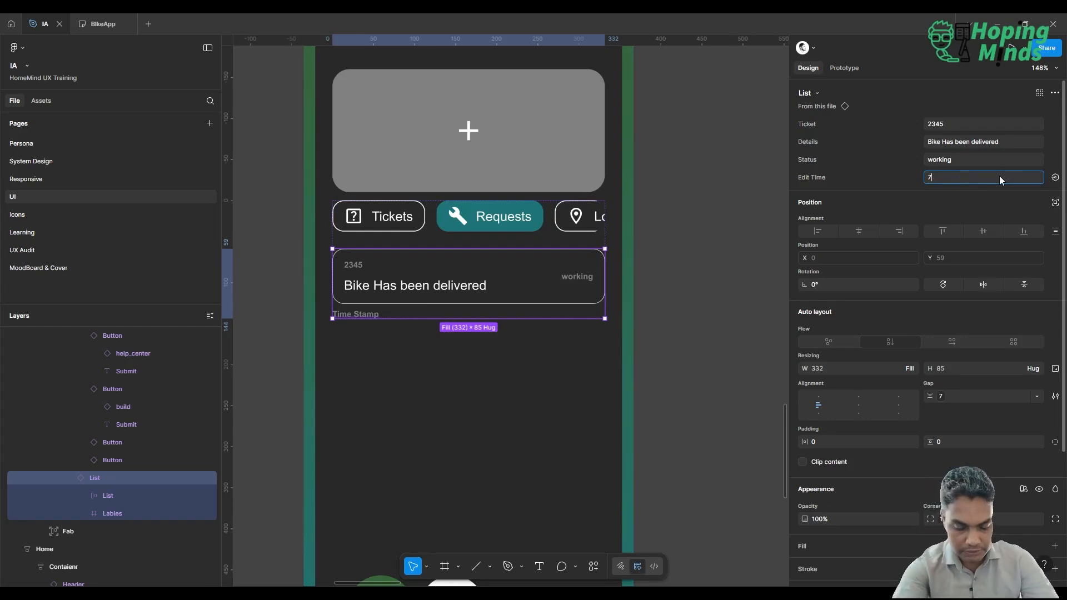
{"action": "type", "text": "7:00 PM"}
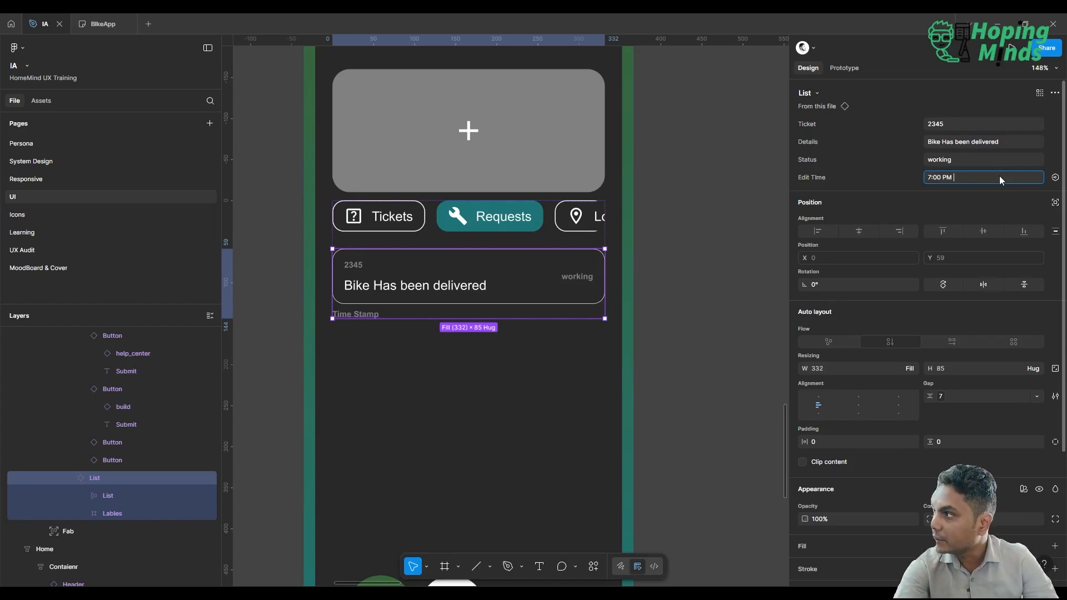
{"action": "type", "text": " 20/06/"}
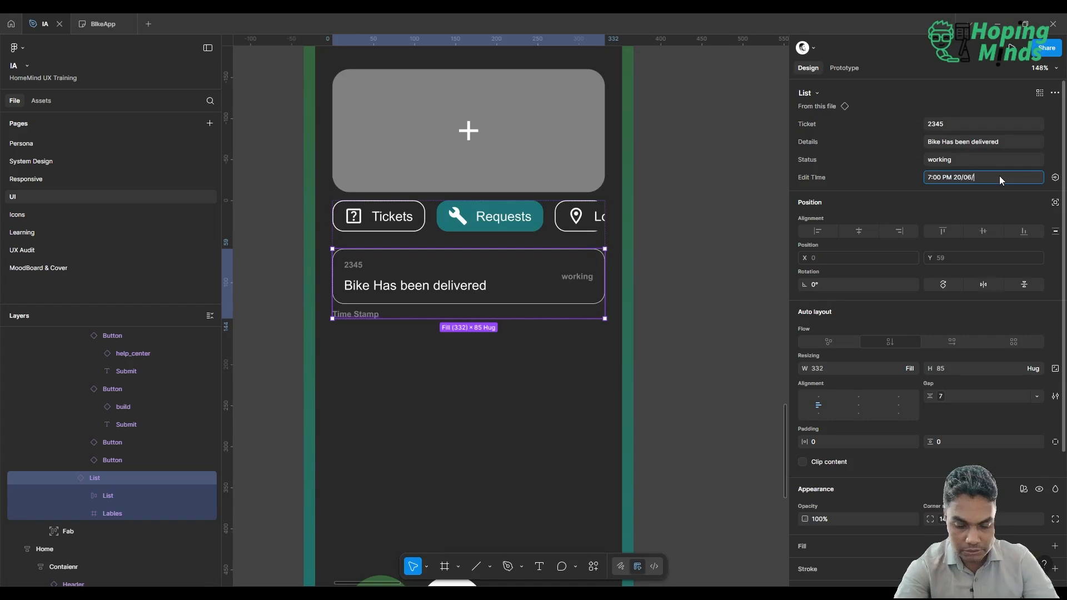
{"action": "type", "text": "202"}
{"action": "key", "text": "Return"}
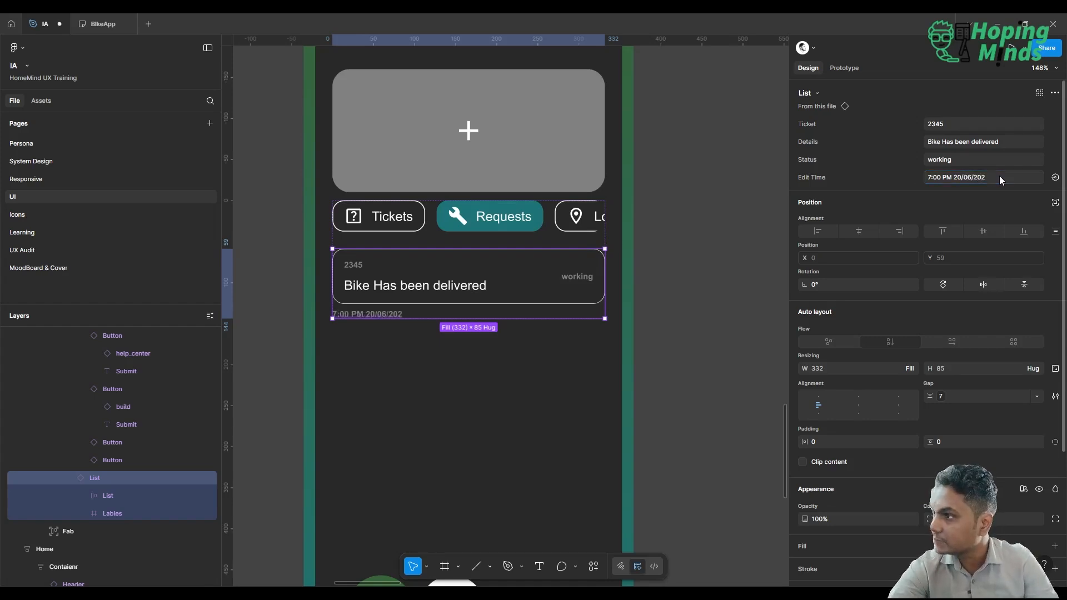
{"action": "left_click", "coordinate": [741, 191]}
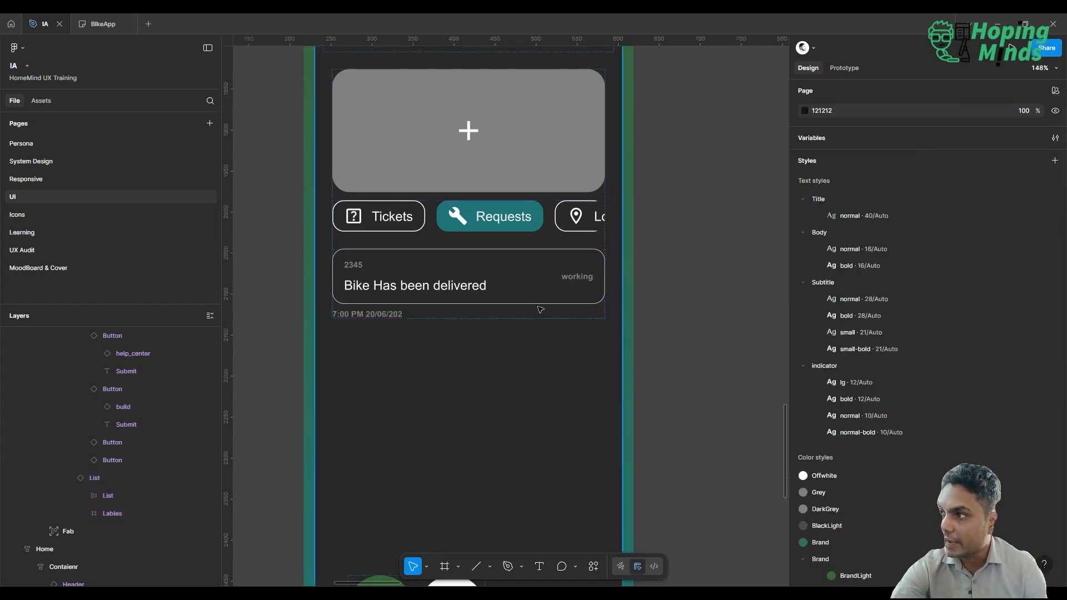
Duplicate the Home screen's List ticket instance four times to stack five tickets below the tabs.
{"action": "scroll", "coordinate": [610, 191], "scroll_direction": "right", "scroll_amount": 2}
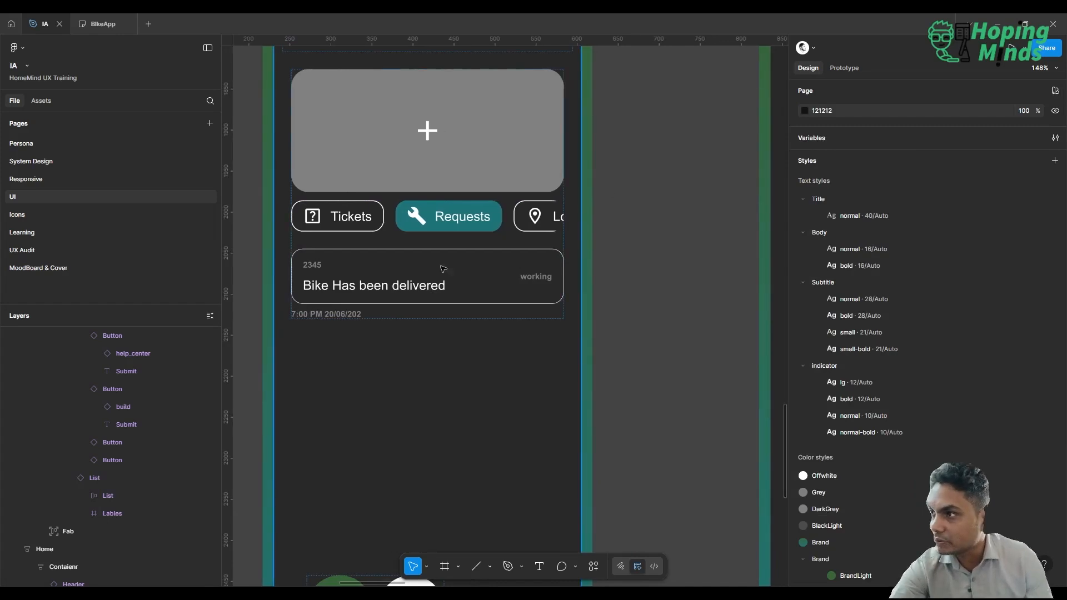
{"action": "left_click", "coordinate": [426, 274]}
{"action": "double_click", "coordinate": [425, 274]}
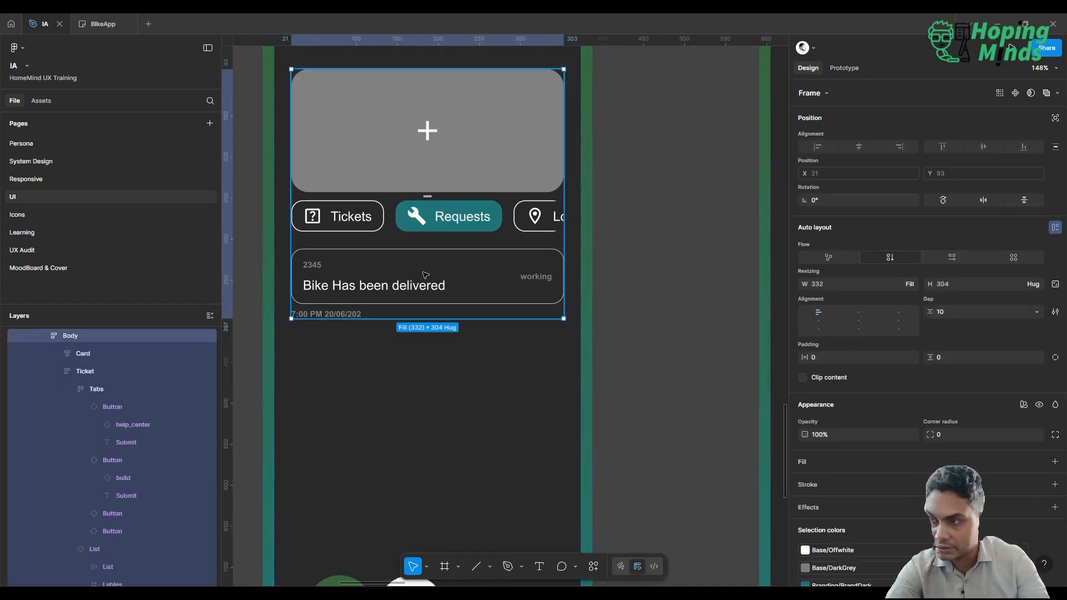
{"action": "double_click", "coordinate": [426, 274]}
{"action": "double_click", "coordinate": [426, 275]}
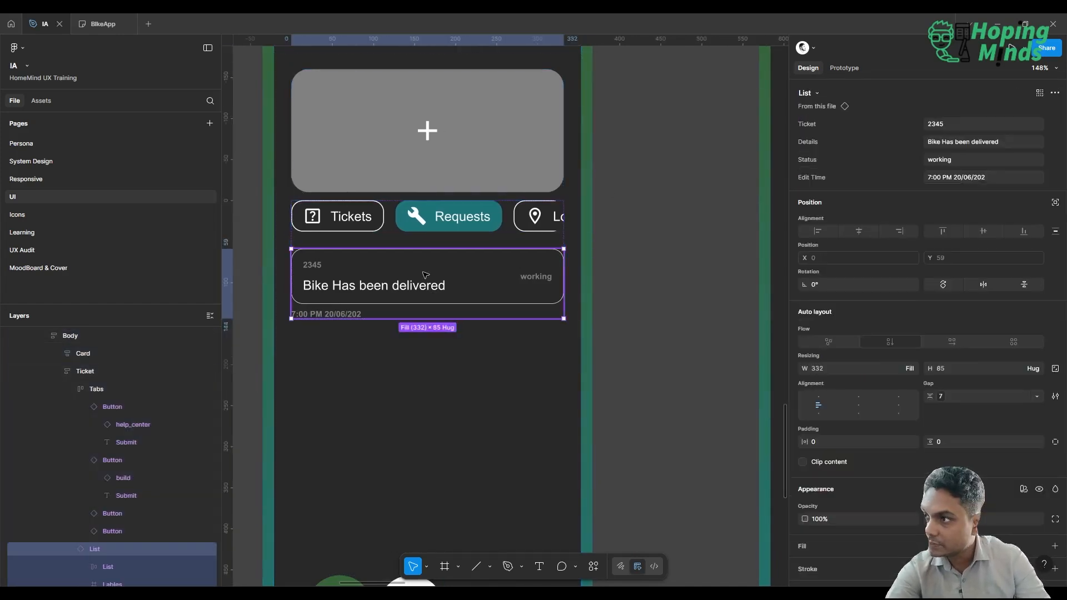
{"action": "key", "text": "ctrl+d"}
{"action": "key", "text": "ctrl+d"}
{"action": "key", "text": "ctrl+d"}
{"action": "key", "text": "ctrl+d"}
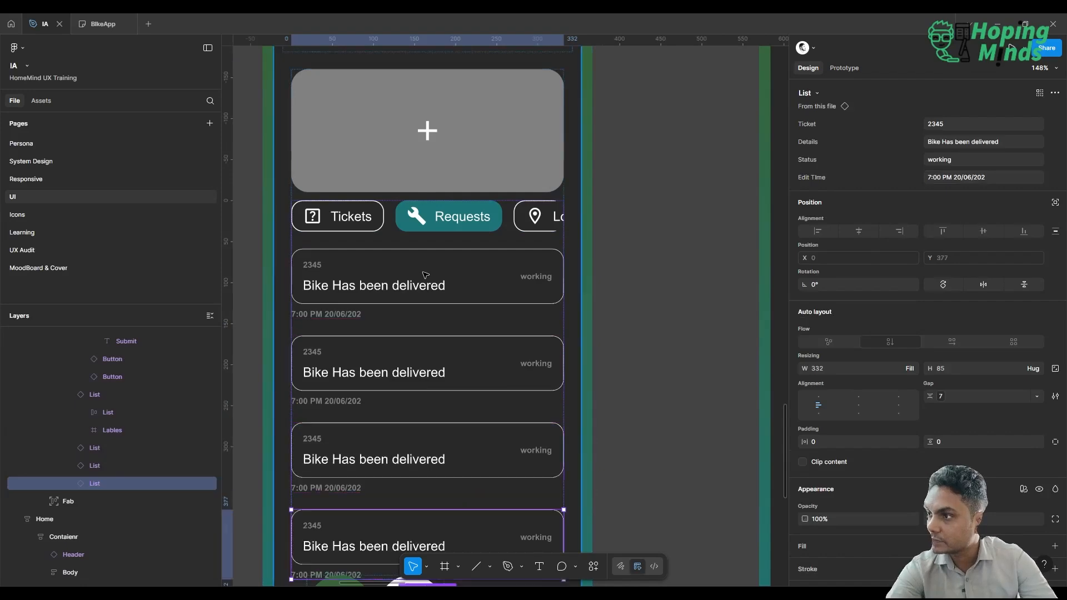
{"action": "scroll", "coordinate": [426, 275], "scroll_direction": "down", "scroll_amount": 2}
{"action": "scroll", "coordinate": [425, 275], "scroll_direction": "down", "scroll_amount": 5}
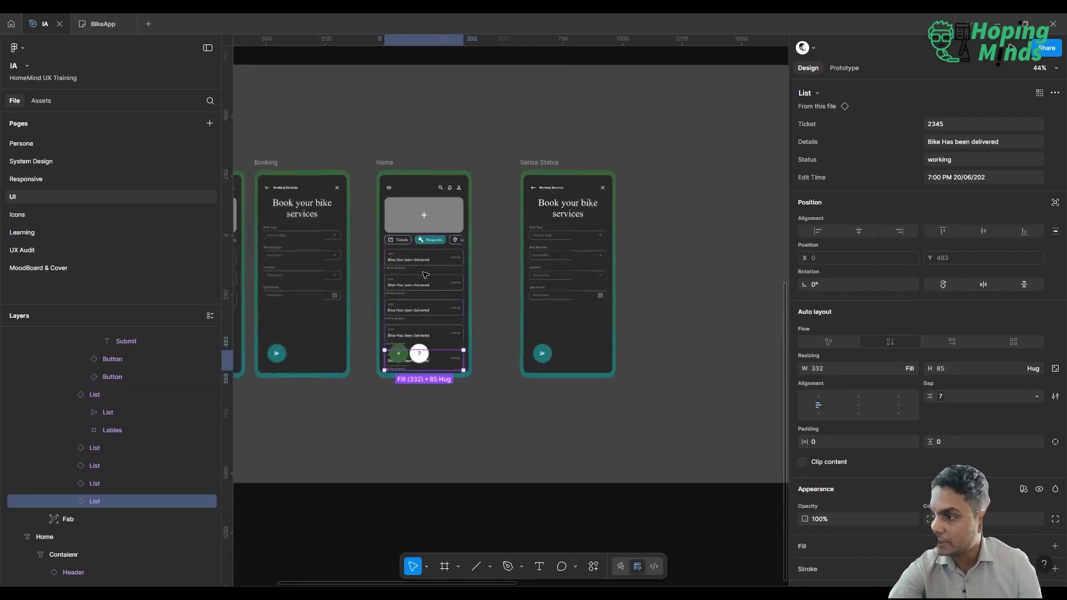
{"action": "scroll", "coordinate": [426, 275], "scroll_direction": "up", "scroll_amount": 4}
{"action": "scroll", "coordinate": [426, 275], "scroll_direction": "left", "scroll_amount": 2}
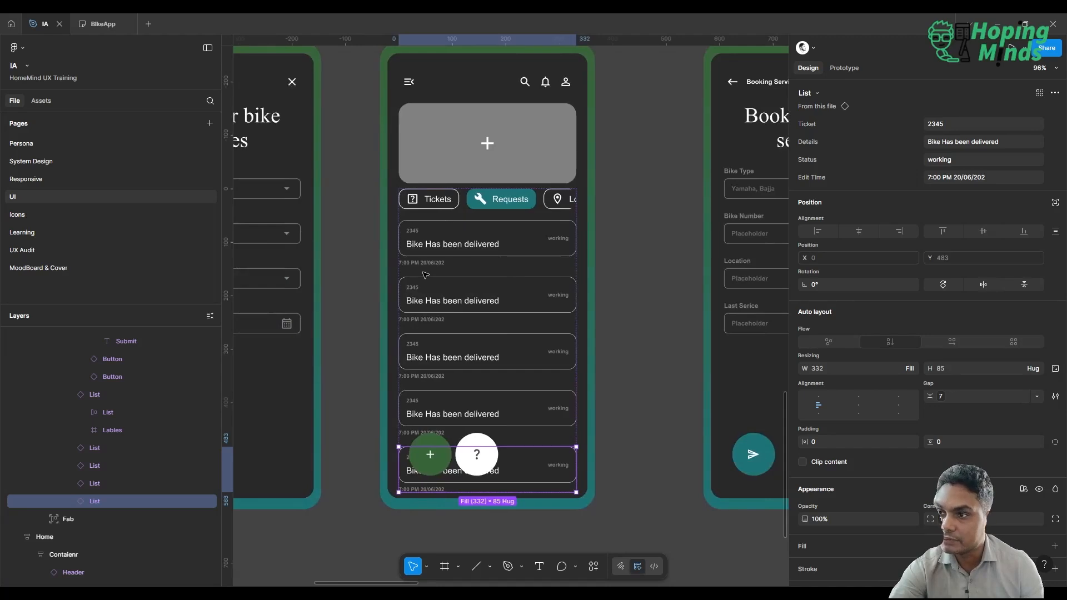
Wrap the Home screen's five List ticket instances below the tabs in one auto layout frame.
{"action": "scroll", "coordinate": [95, 436], "scroll_direction": "up", "scroll_amount": 5}
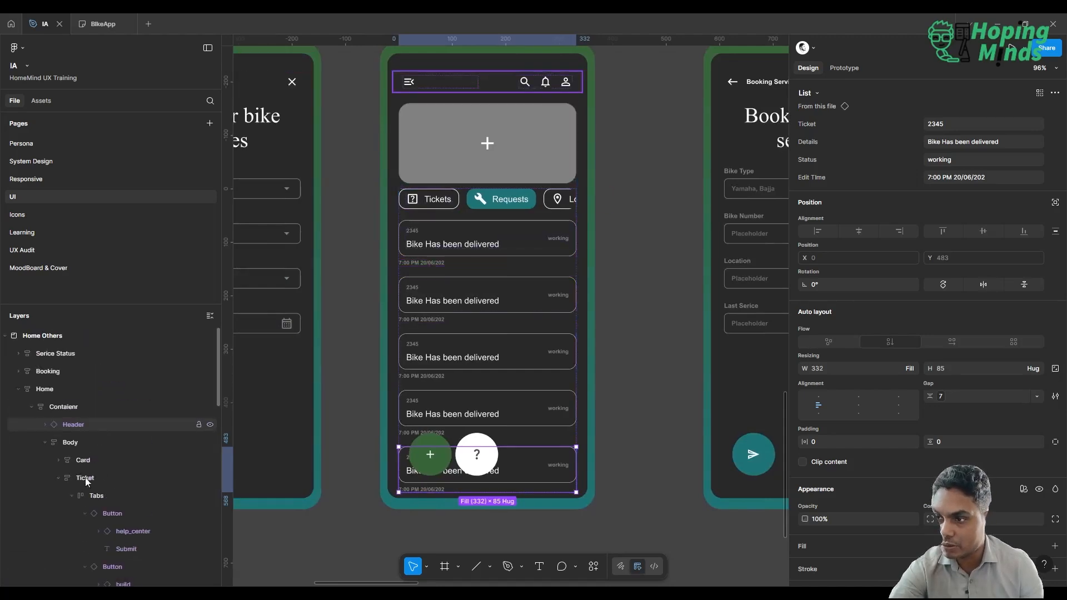
{"action": "left_click", "coordinate": [71, 496]}
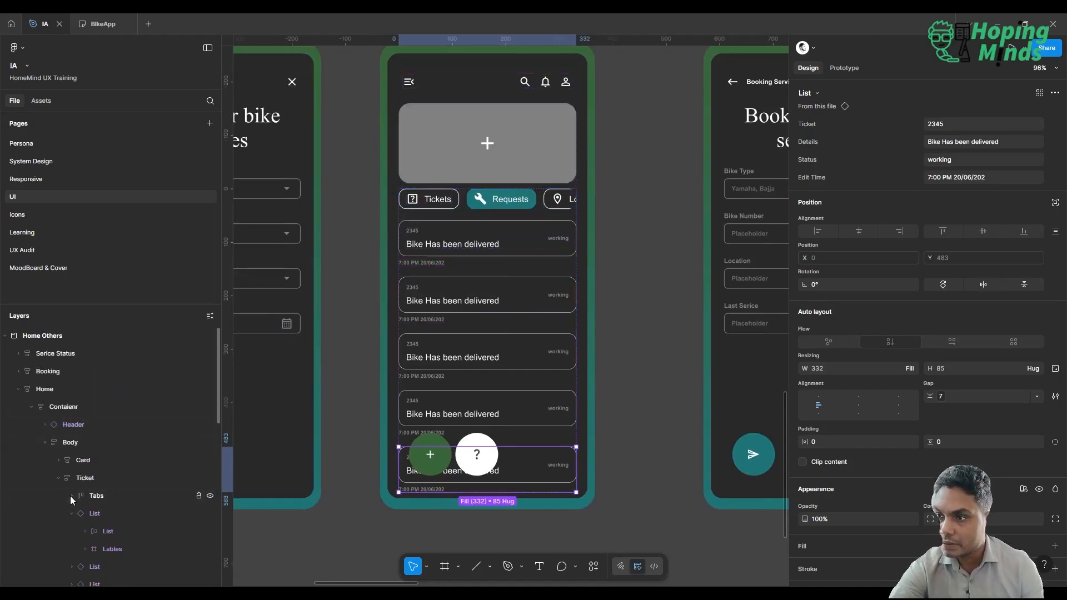
{"action": "left_click", "coordinate": [73, 512]}
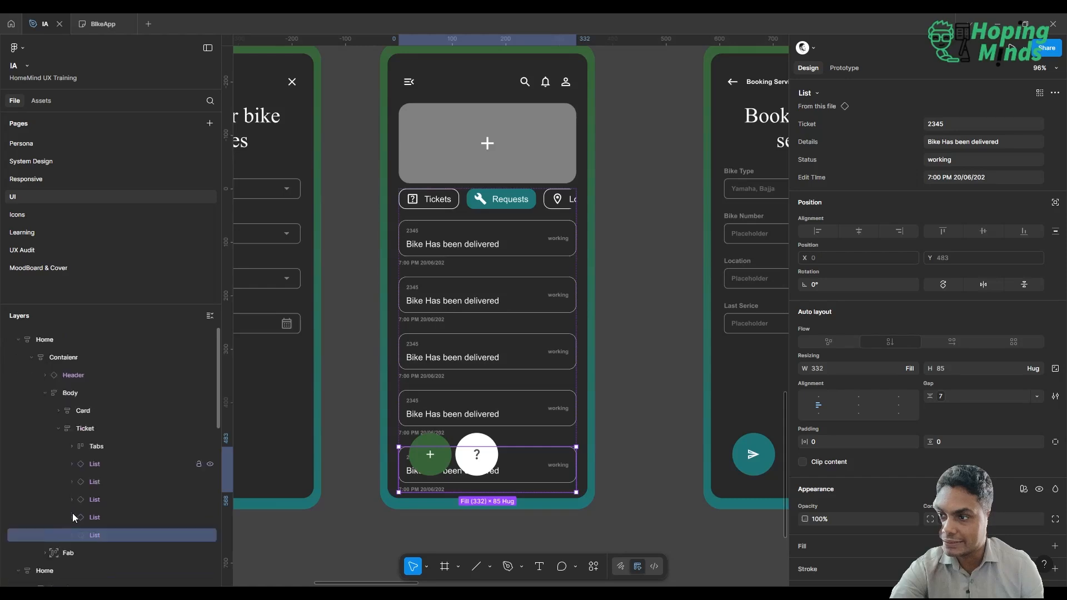
{"action": "scroll", "coordinate": [102, 434], "scroll_direction": "down", "scroll_amount": 3}
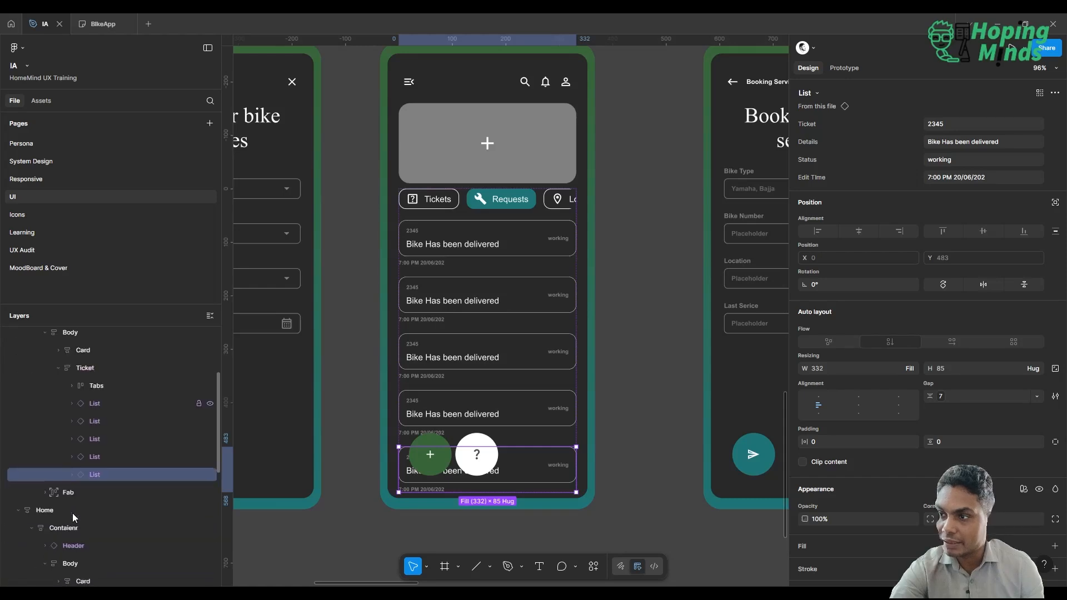
{"action": "left_click", "coordinate": [108, 402], "text": "shift"}
{"action": "right_click", "coordinate": [109, 402]}
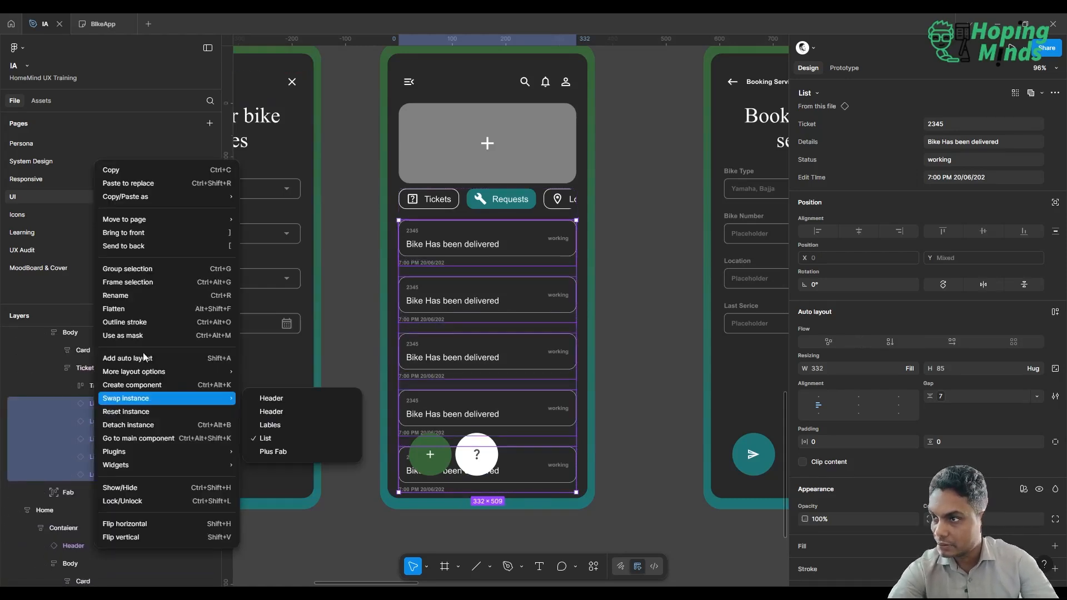
{"action": "key", "text": "Escape"}
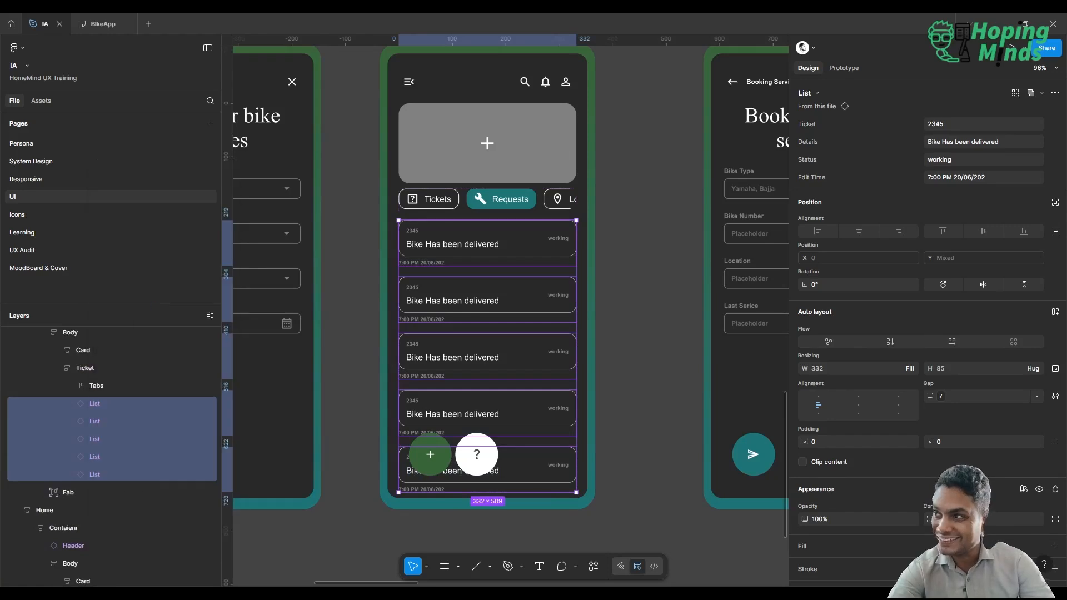
{"action": "key", "text": "shift+a"}
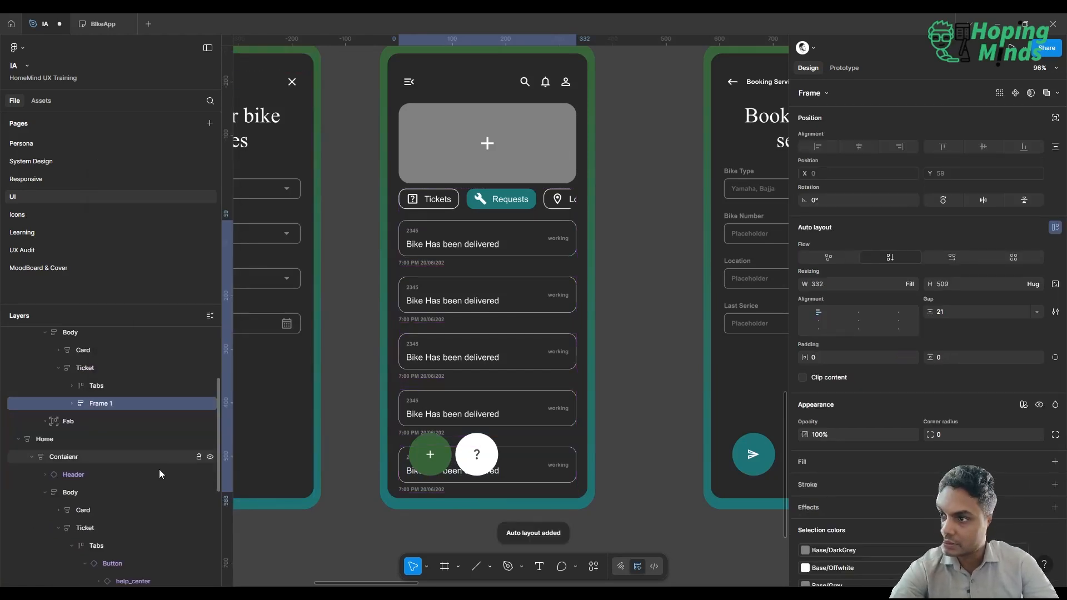
Rename the new auto layout frame holding the tickets as "Body-content".
{"action": "double_click", "coordinate": [94, 405]}
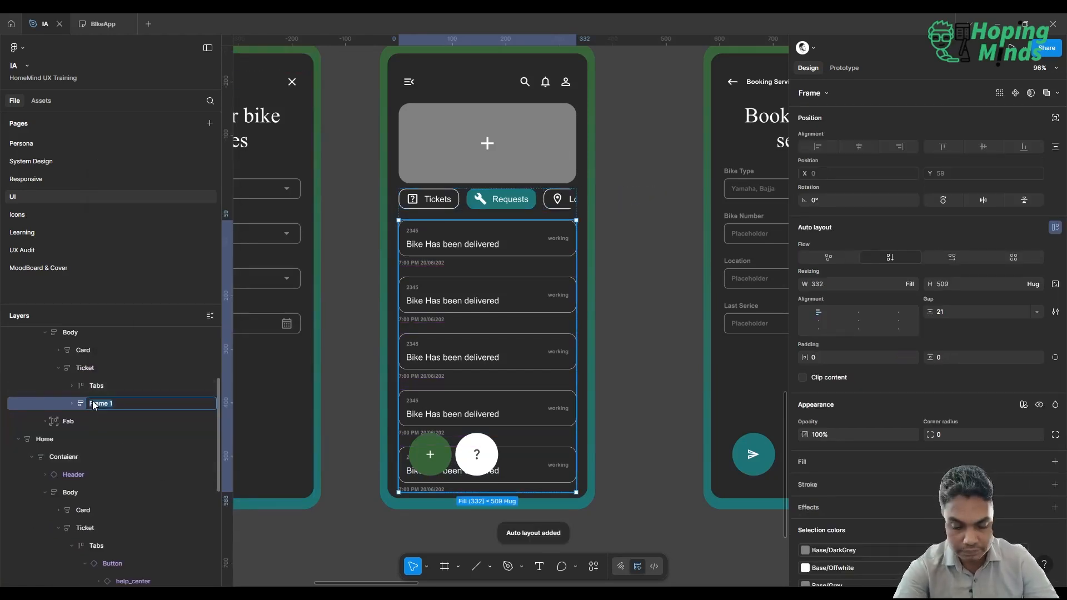
{"action": "type", "text": "Body"}
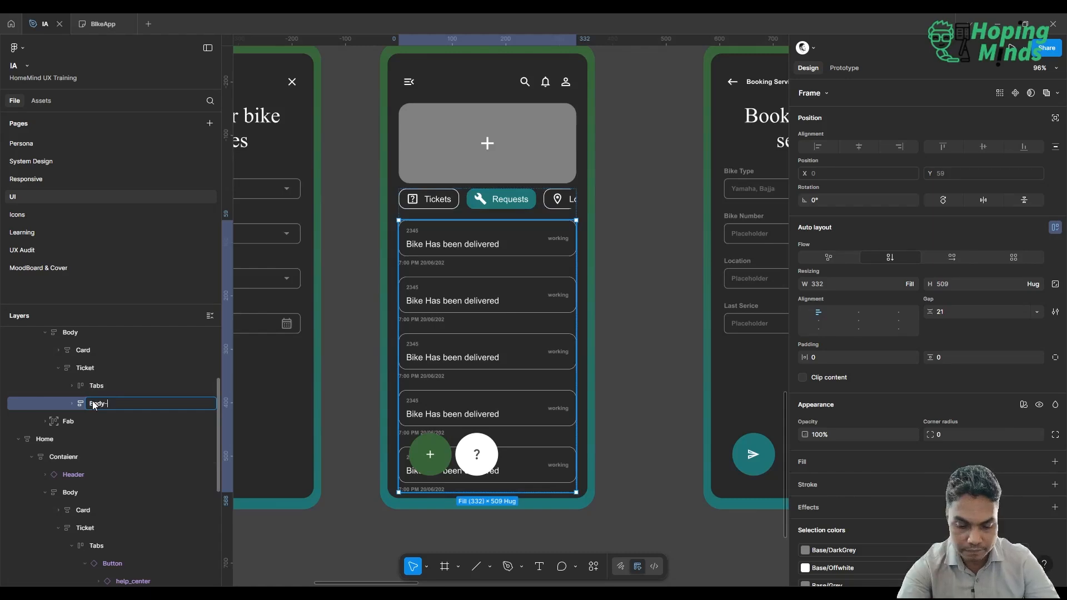
{"action": "type", "text": "-content"}
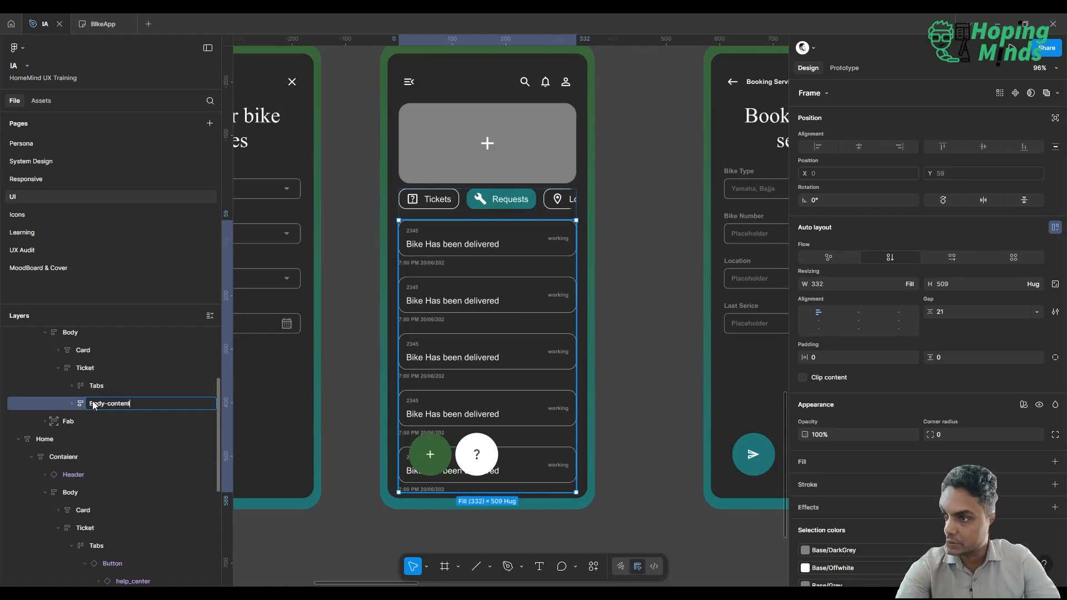
{"action": "key", "text": "Return"}
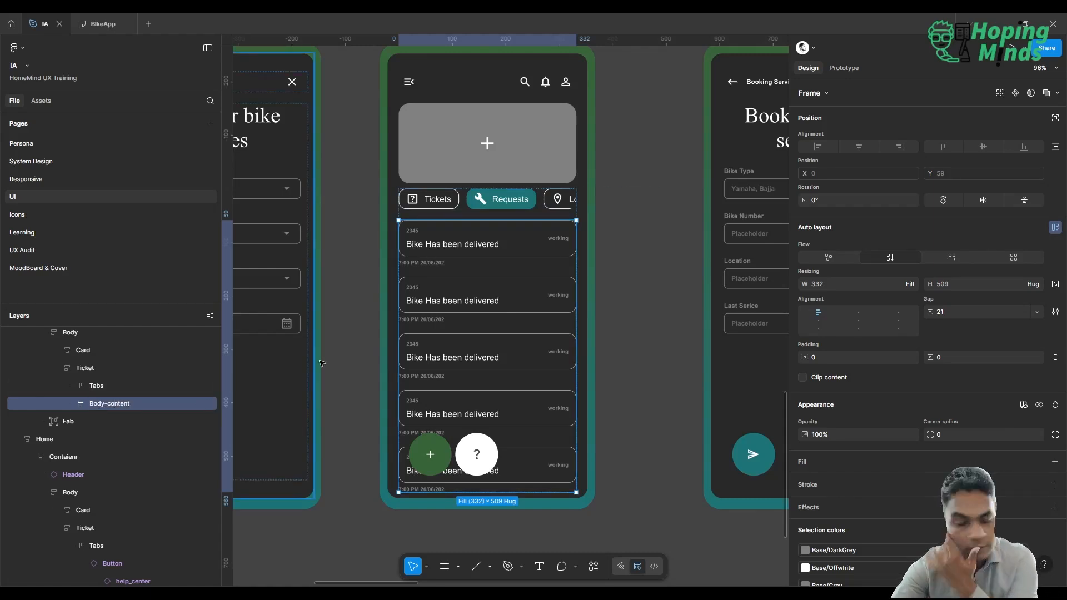
Set the Details property of the first ticket in Body-content to "Bike was delivered to Service station at Malad".
{"action": "left_click", "coordinate": [630, 259]}
{"action": "scroll", "coordinate": [630, 259], "scroll_direction": "down", "scroll_amount": 5}
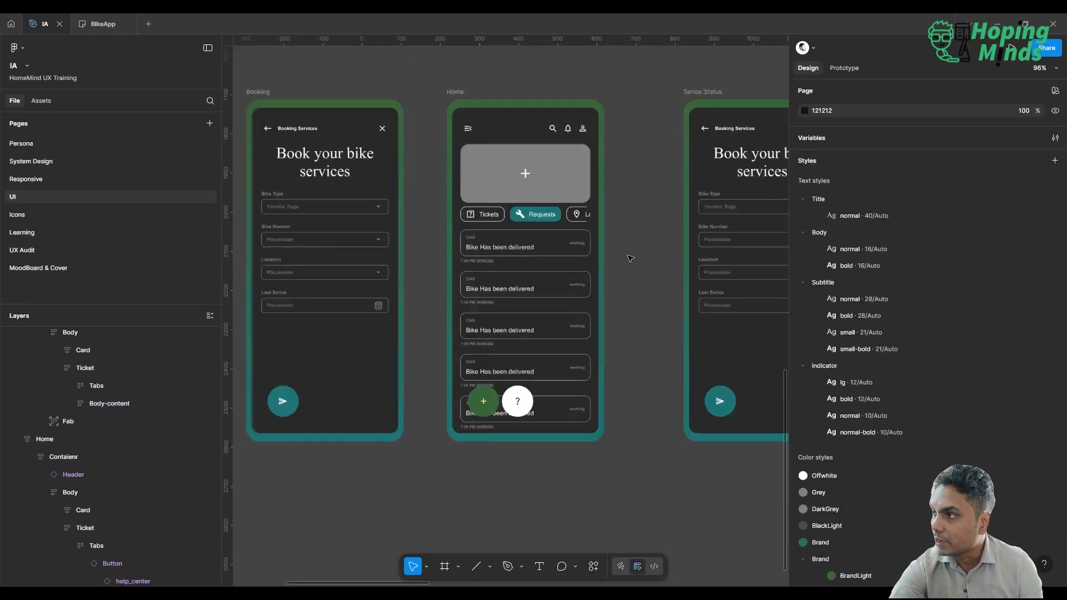
{"action": "scroll", "coordinate": [631, 259], "scroll_direction": "up", "scroll_amount": 4}
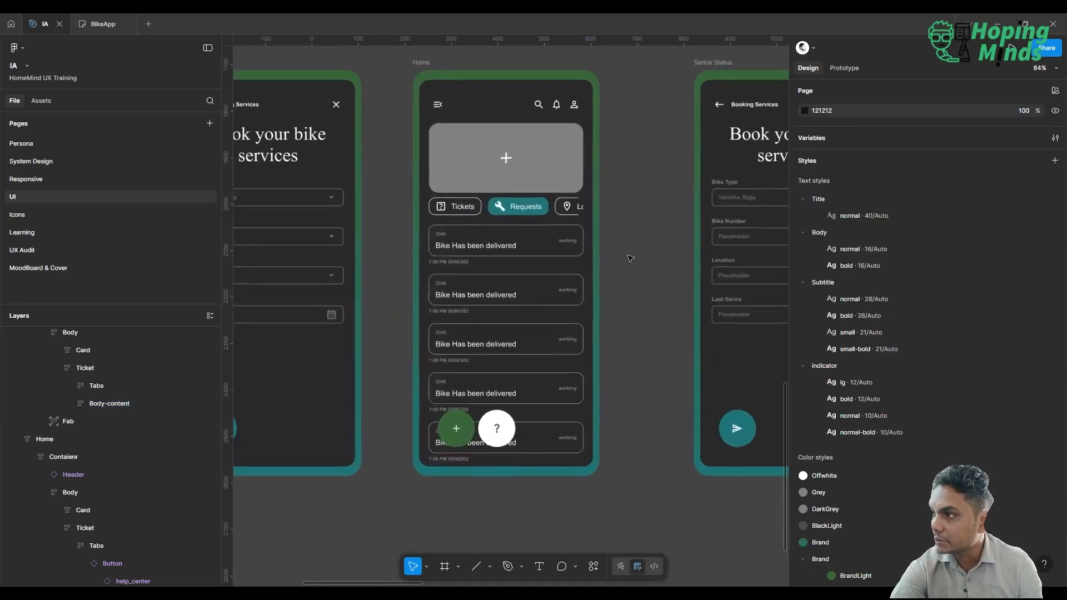
{"action": "left_click", "coordinate": [515, 244]}
{"action": "double_click", "coordinate": [515, 246]}
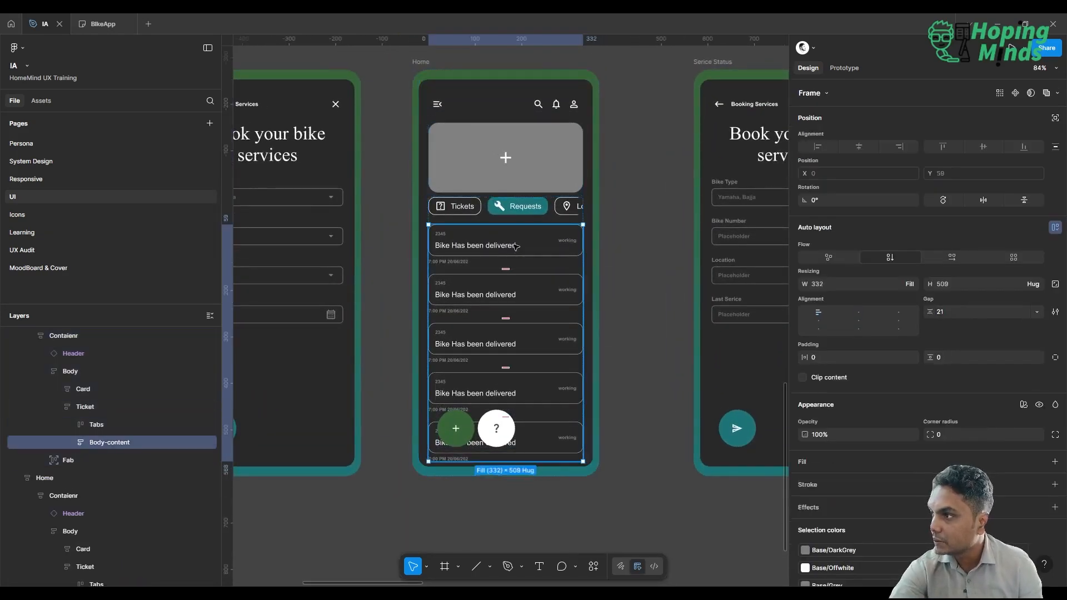
{"action": "double_click", "coordinate": [515, 246]}
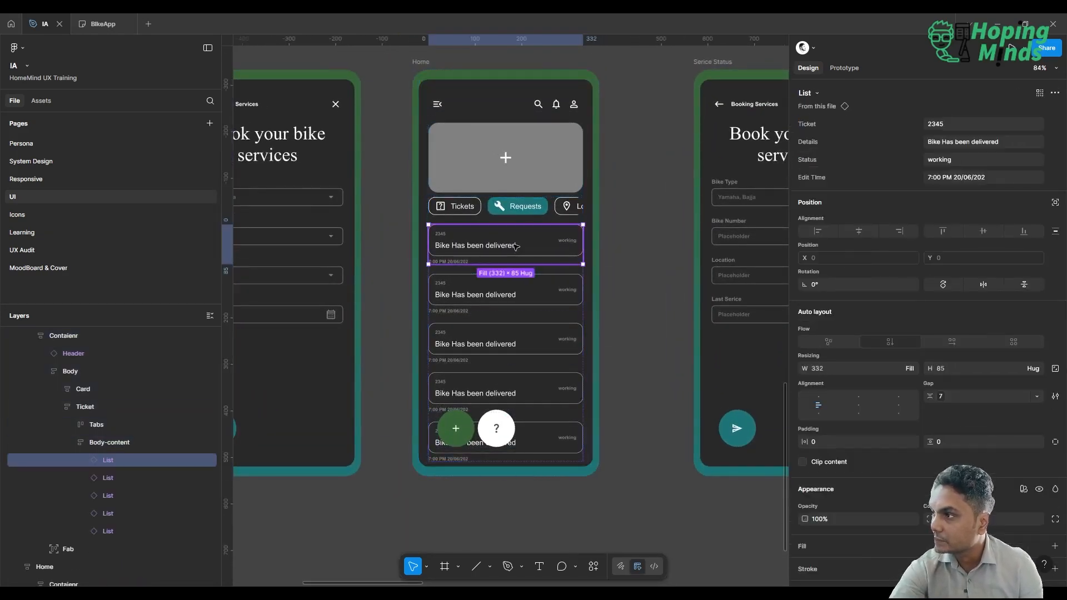
{"action": "left_click", "coordinate": [1015, 140]}
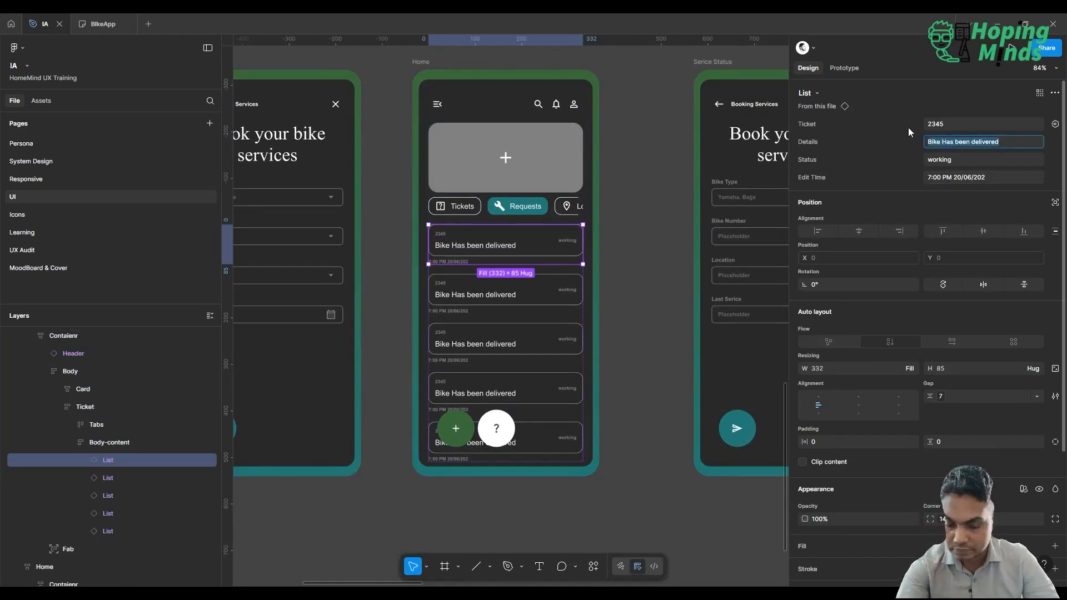
{"action": "type", "text": "Bike wa"}
{"action": "key", "text": "BackSpace"}
{"action": "key", "text": "BackSpace"}
{"action": "key", "text": "BackSpace"}
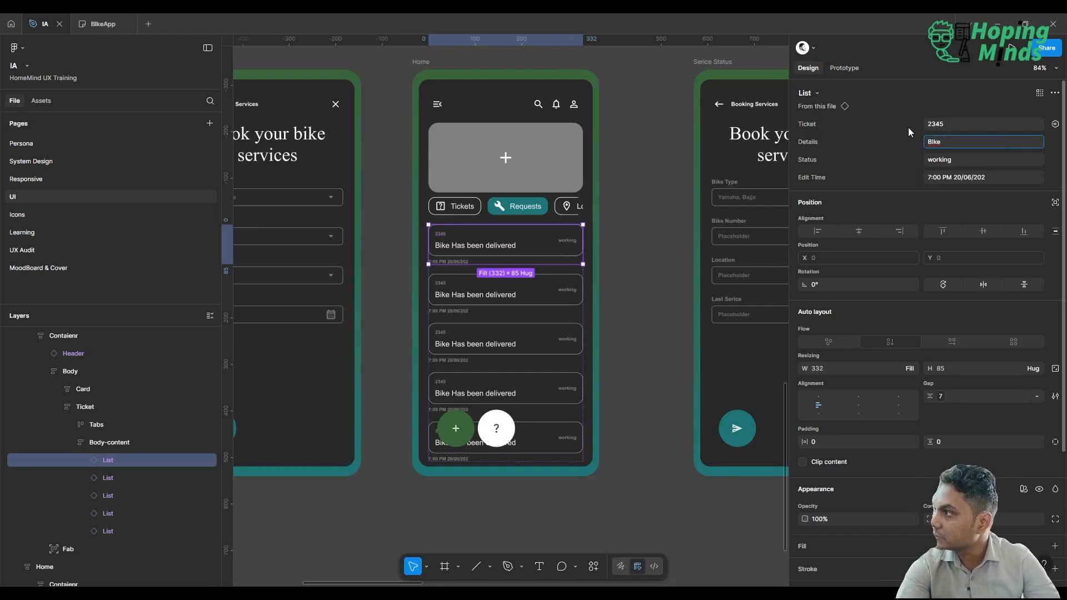
{"action": "type", "text": "ke w"}
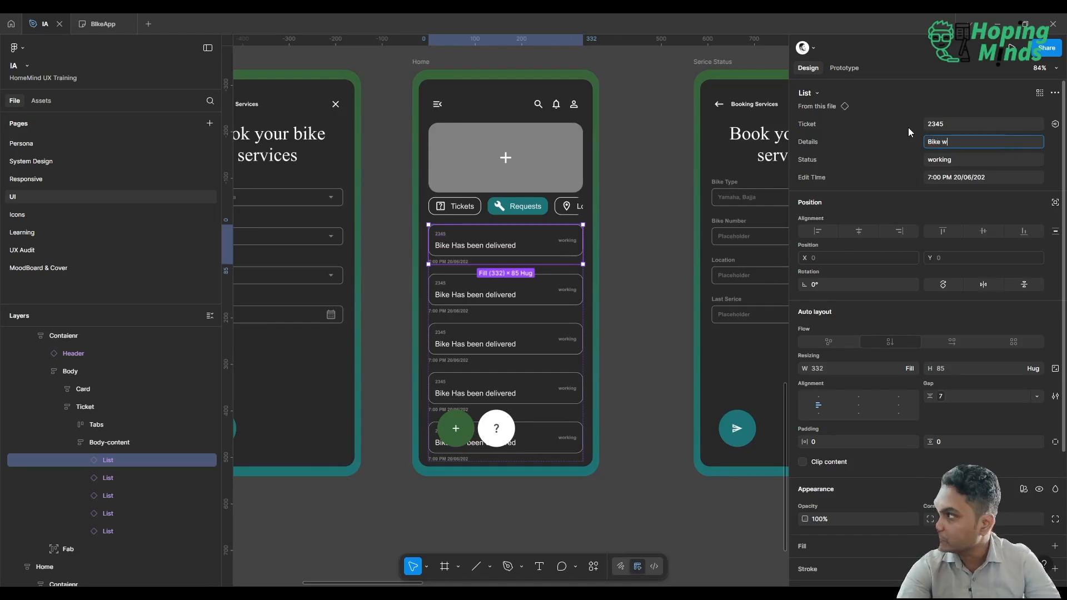
{"action": "type", "text": "as delievred to"}
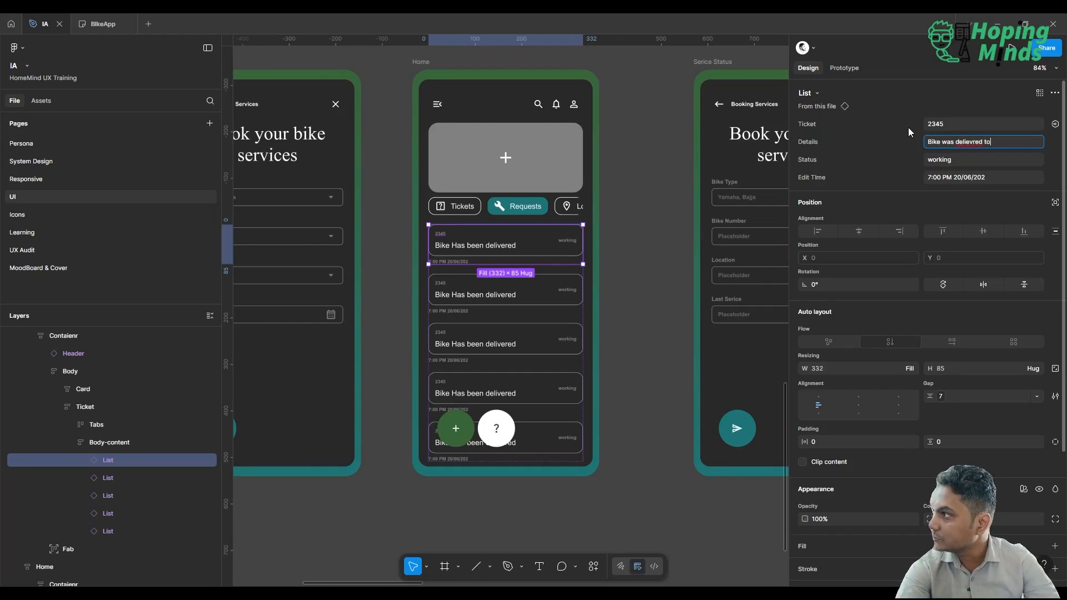
{"action": "key", "text": "BackSpace"}
{"action": "key", "text": "BackSpace"}
{"action": "key", "text": "BackSpace"}
{"action": "key", "text": "BackSpace"}
{"action": "key", "text": "BackSpace"}
{"action": "key", "text": "BackSpace"}
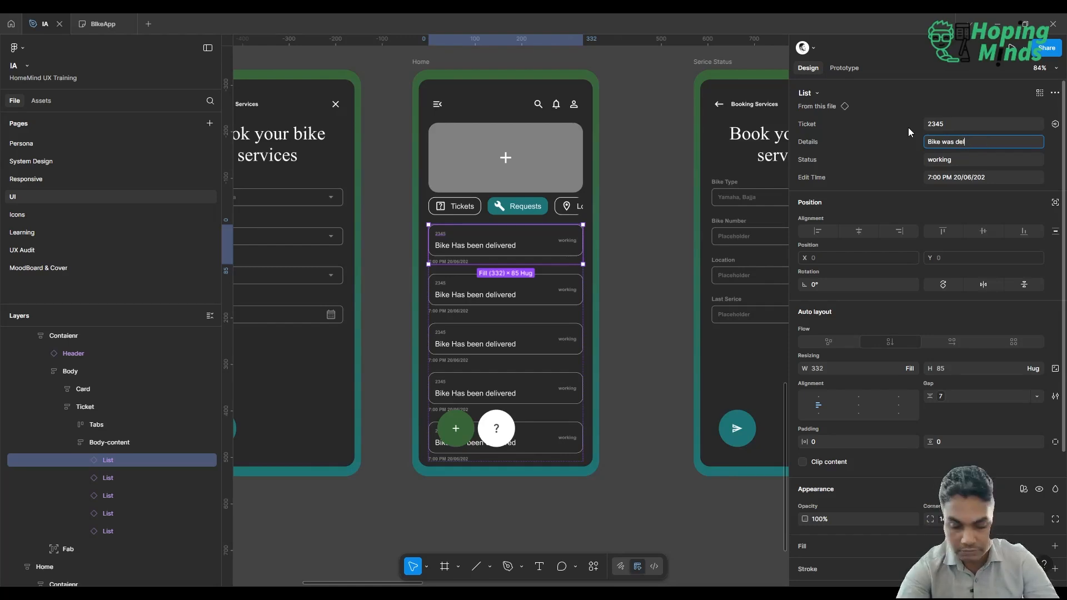
{"action": "type", "text": "ivered"}
{"action": "type", "text": "to Servc"}
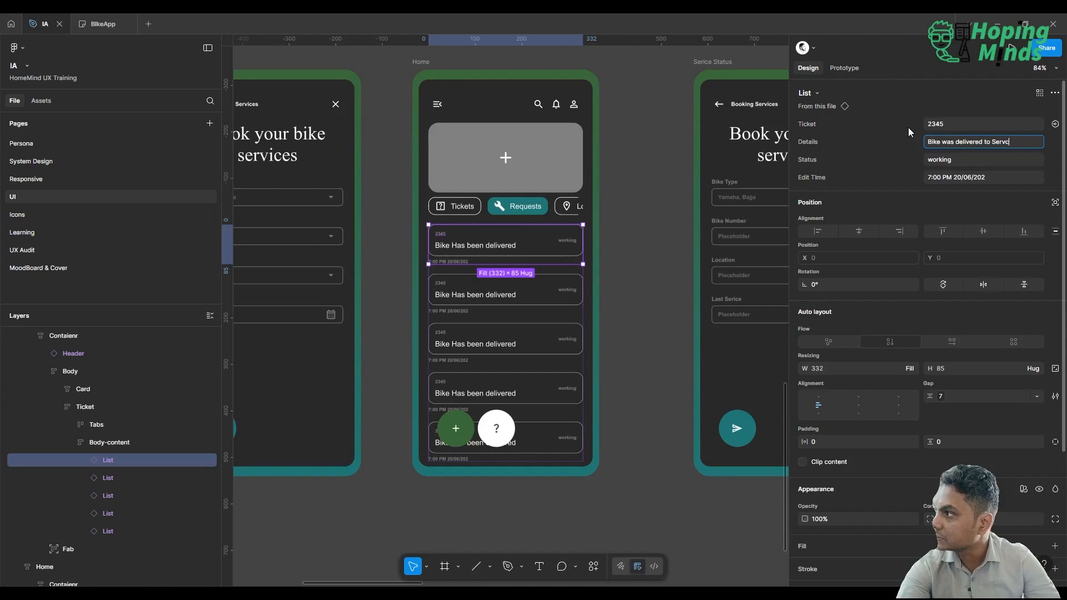
{"action": "key", "text": "BackSpace"}
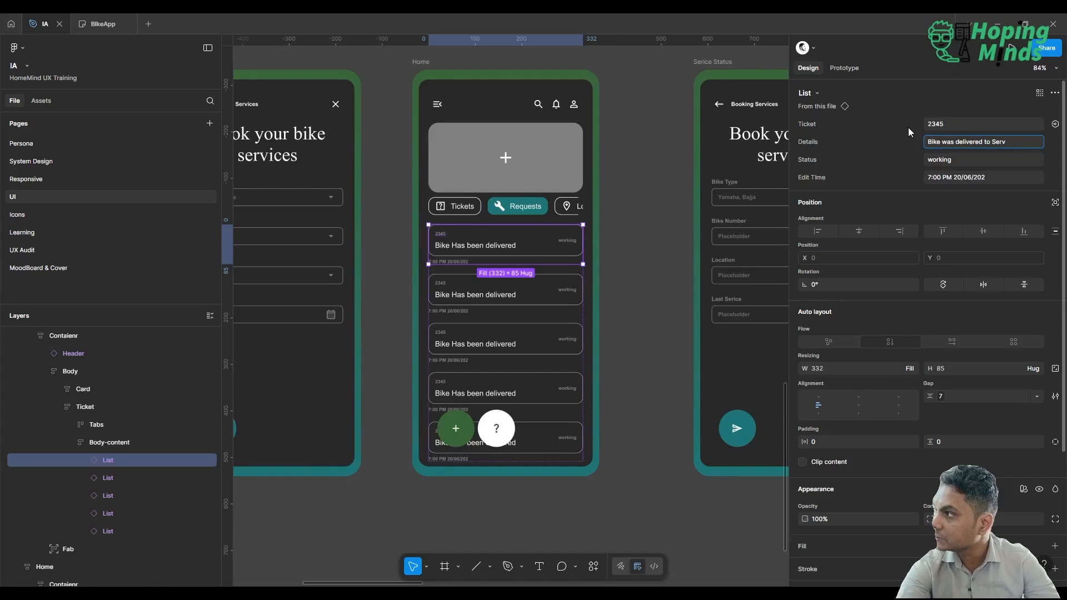
{"action": "type", "text": "ice station "}
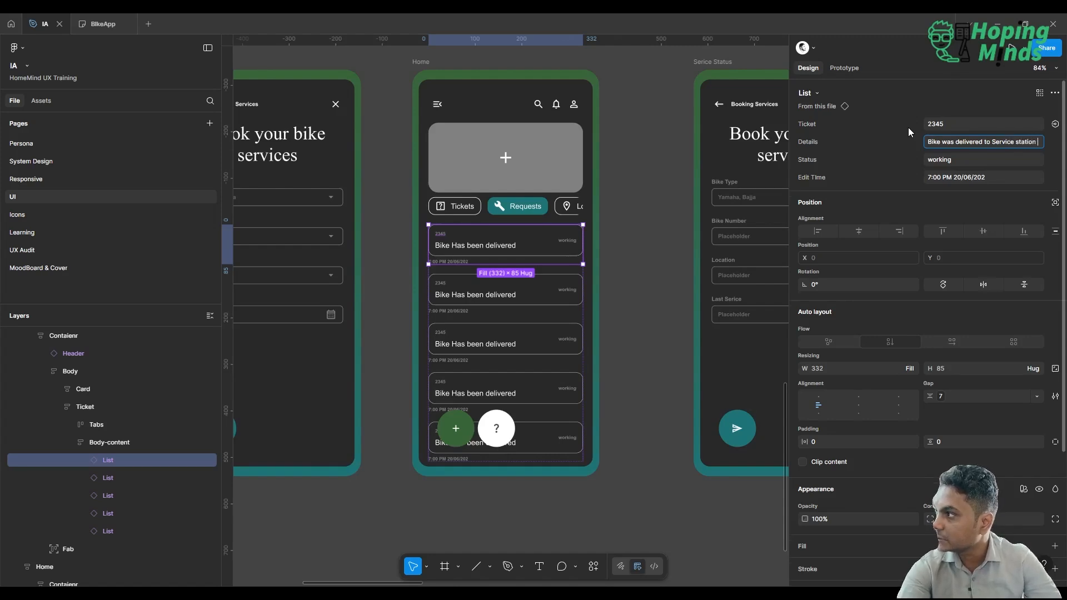
{"action": "type", "text": "at Malad"}
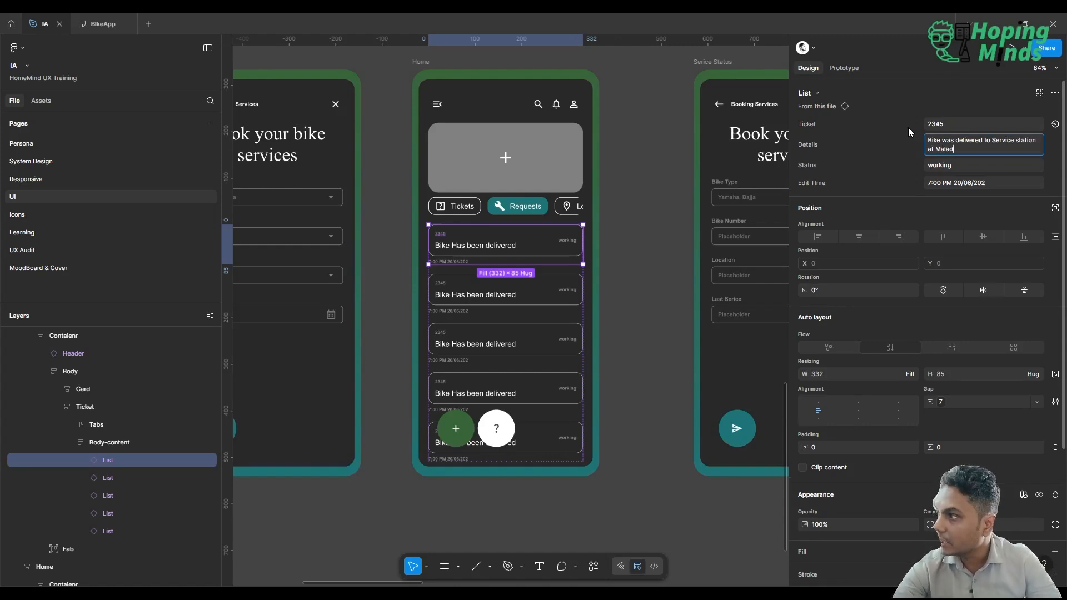
{"action": "key", "text": "Return"}
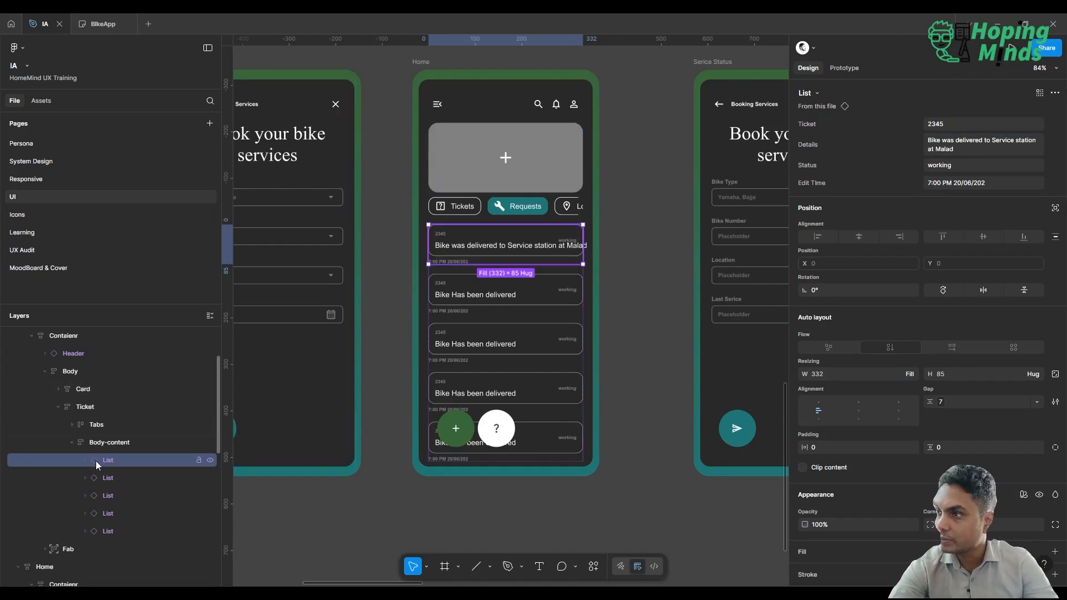
On the System Design page, set the width of the List component's ticket detail text to Fill container.
{"action": "left_click", "coordinate": [51, 157]}
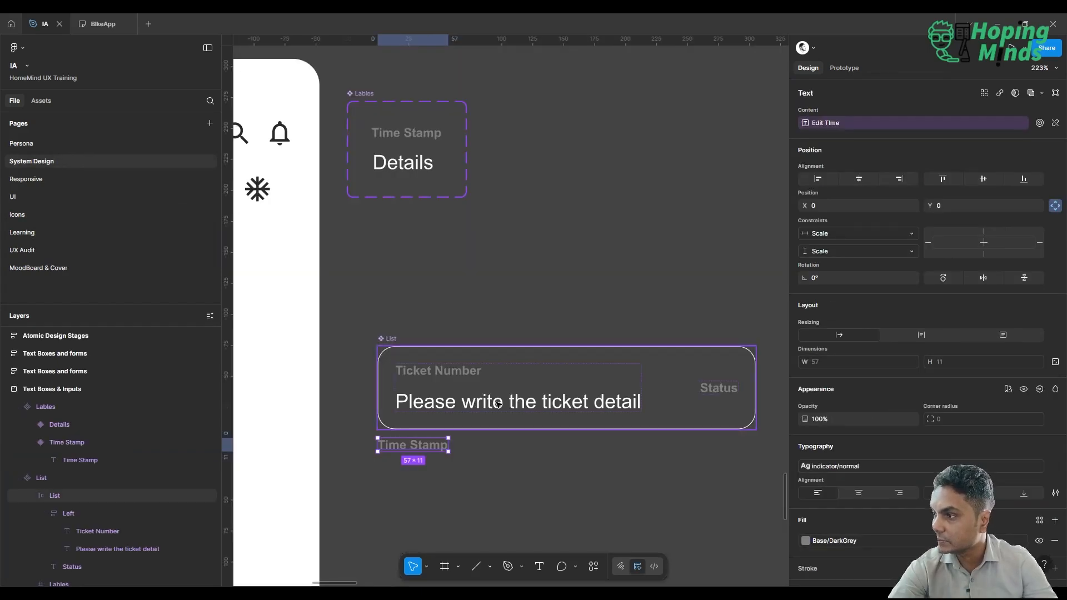
{"action": "left_click", "coordinate": [499, 405]}
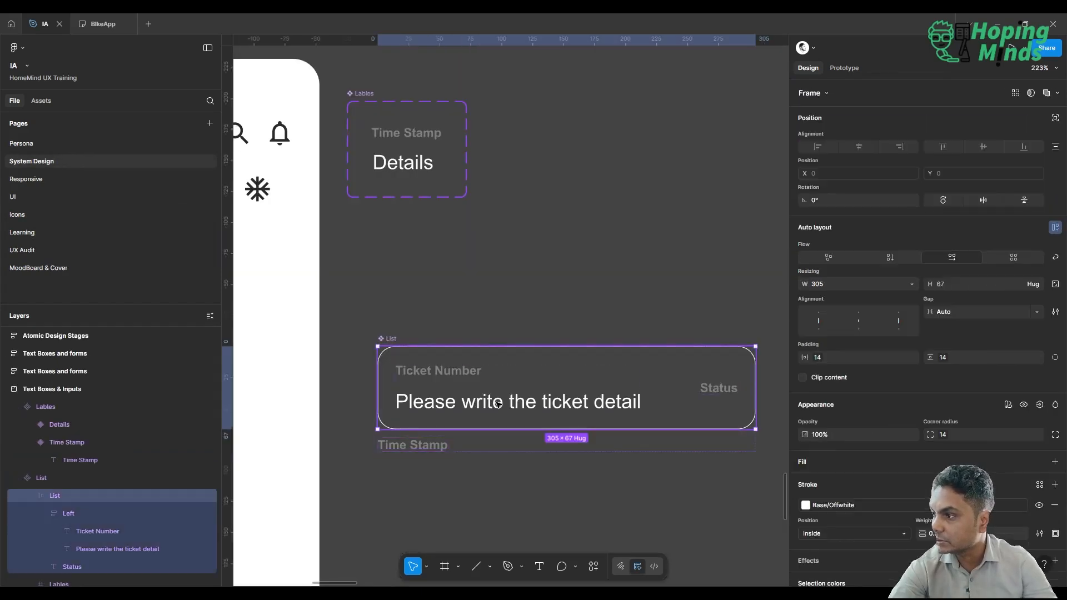
{"action": "left_click", "coordinate": [499, 404]}
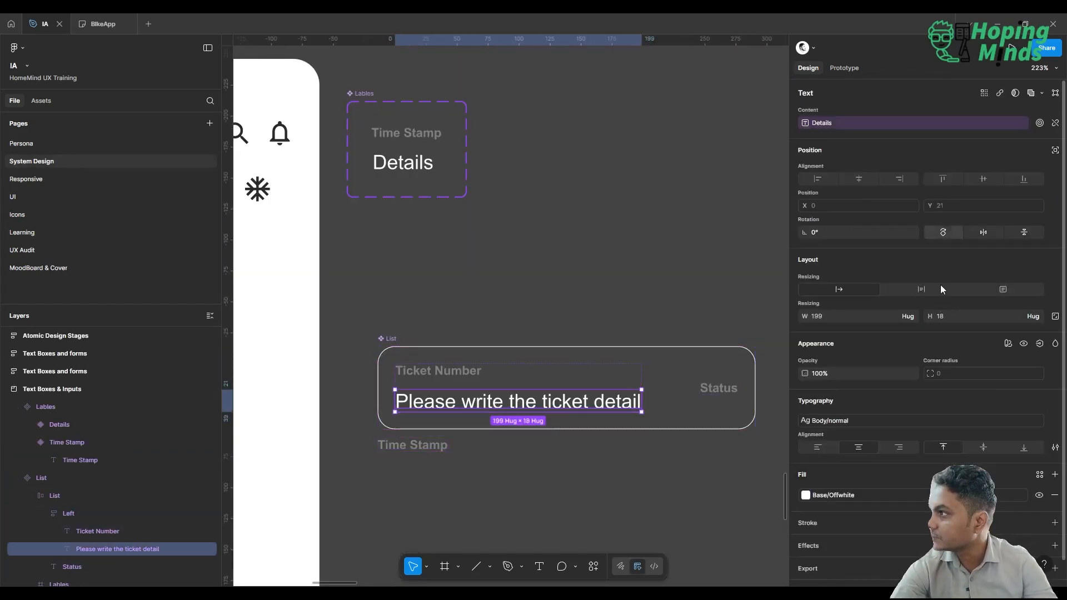
{"action": "scroll", "coordinate": [940, 286], "scroll_direction": "down", "scroll_amount": 1}
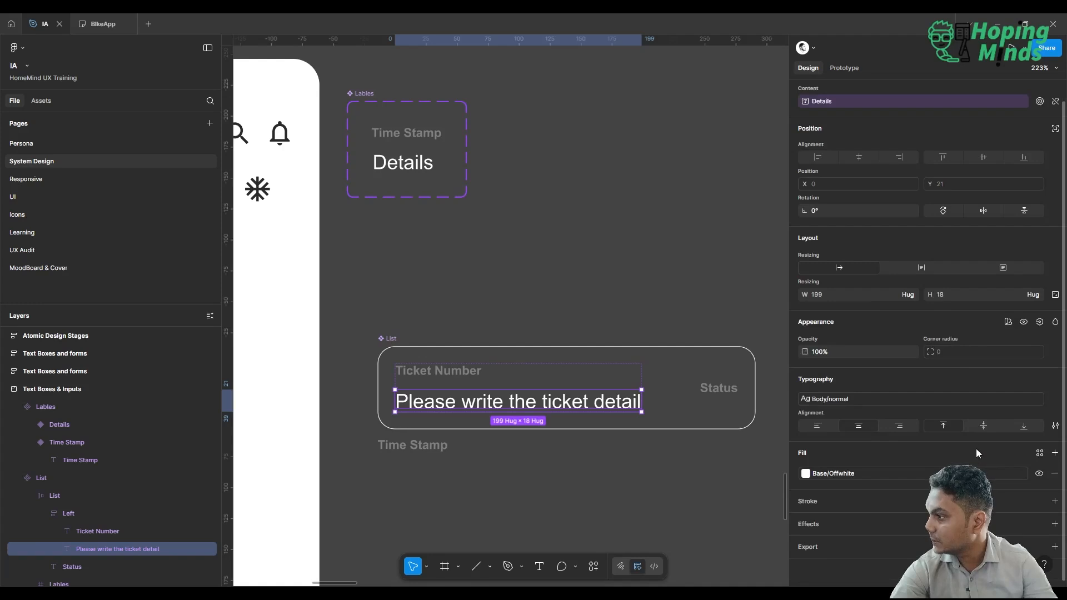
{"action": "left_click", "coordinate": [916, 294]}
{"action": "left_click", "coordinate": [865, 310]}
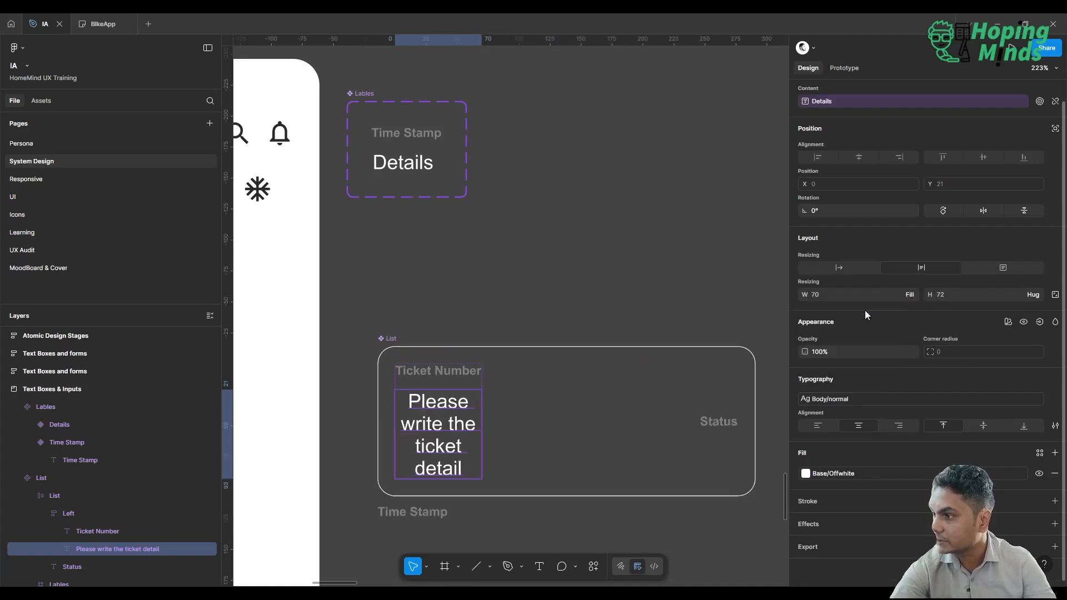
Apply the Normal (21) spacing variable to the gap of the inner List frame in the List component.
{"action": "left_click", "coordinate": [74, 514]}
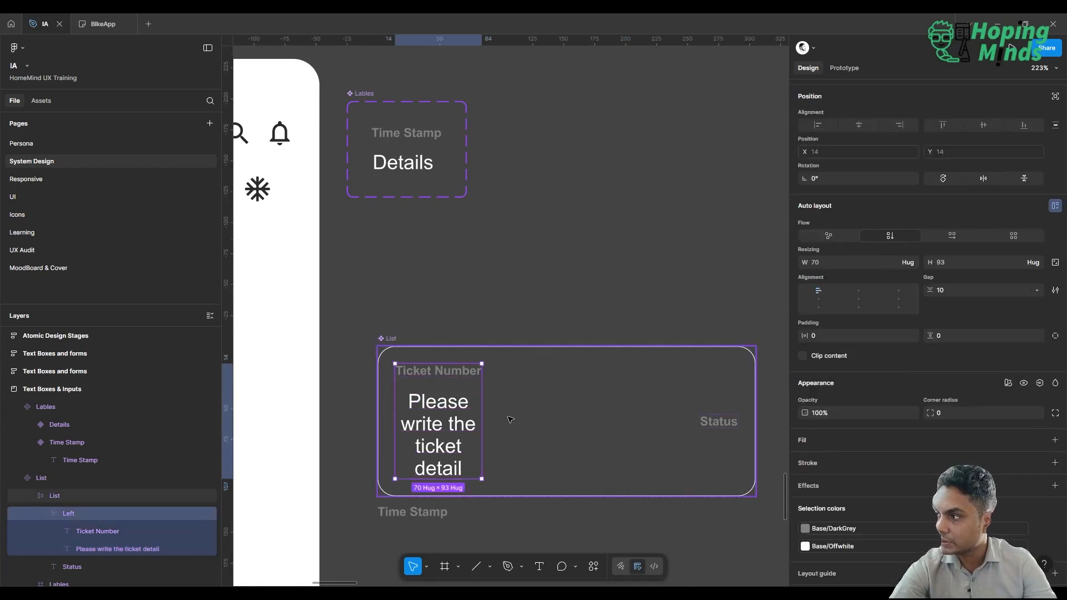
{"action": "left_click", "coordinate": [559, 402]}
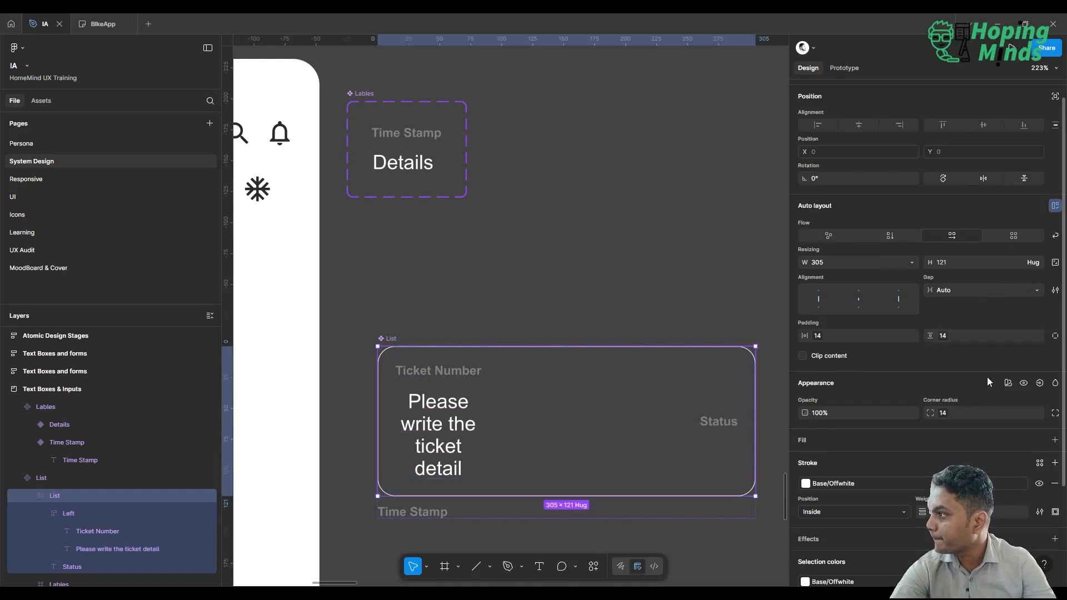
{"action": "left_click", "coordinate": [1035, 288]}
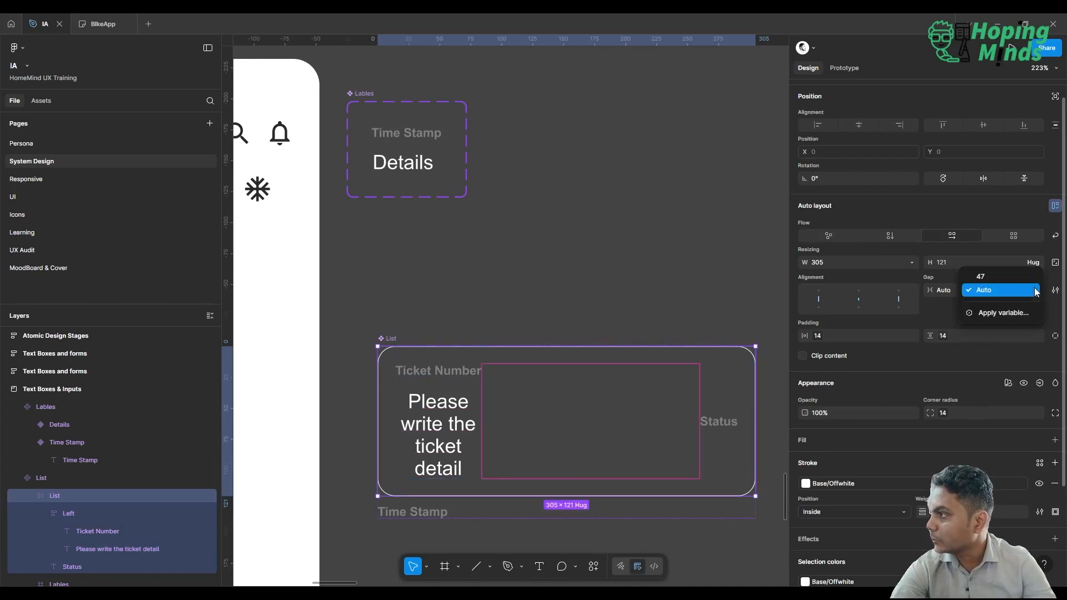
{"action": "left_click", "coordinate": [1020, 313]}
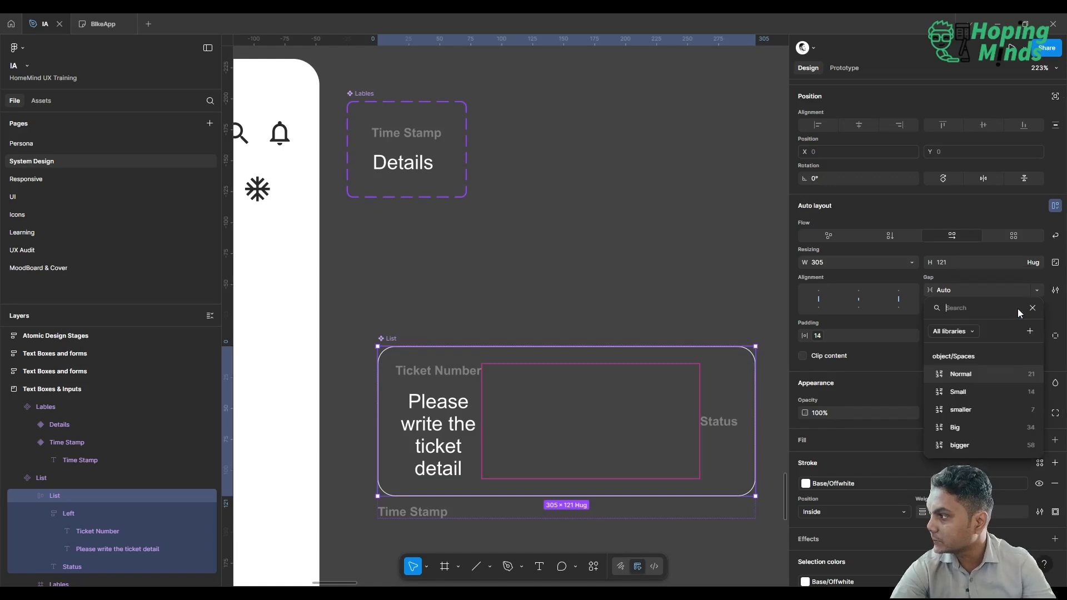
{"action": "left_click", "coordinate": [1016, 376]}
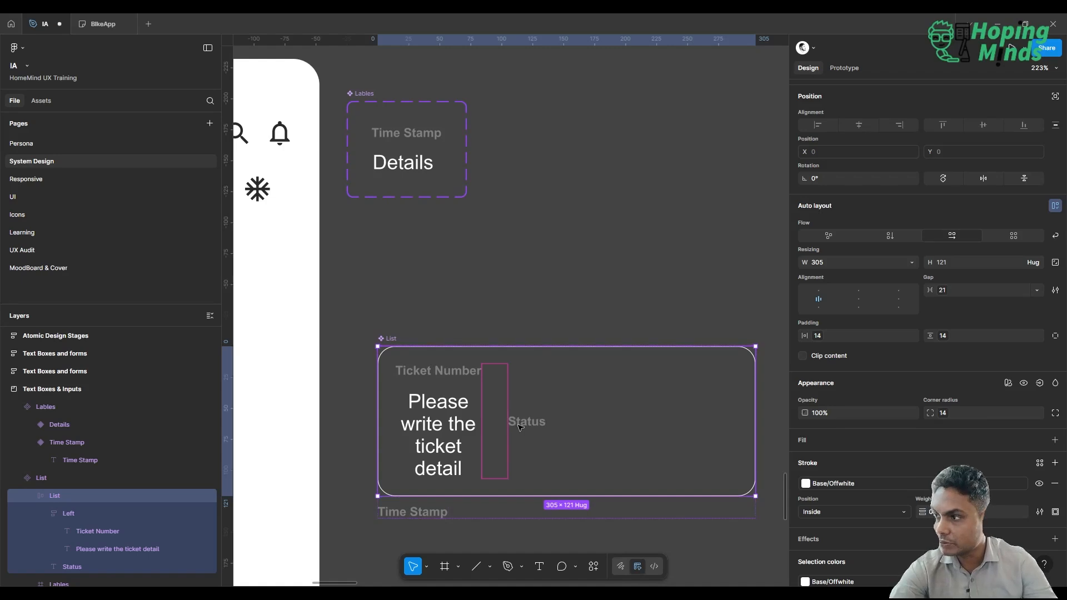
Undo the last gap change on the List component's inner frame and widen its Left frame to 228.
{"action": "key", "text": "ctrl+z"}
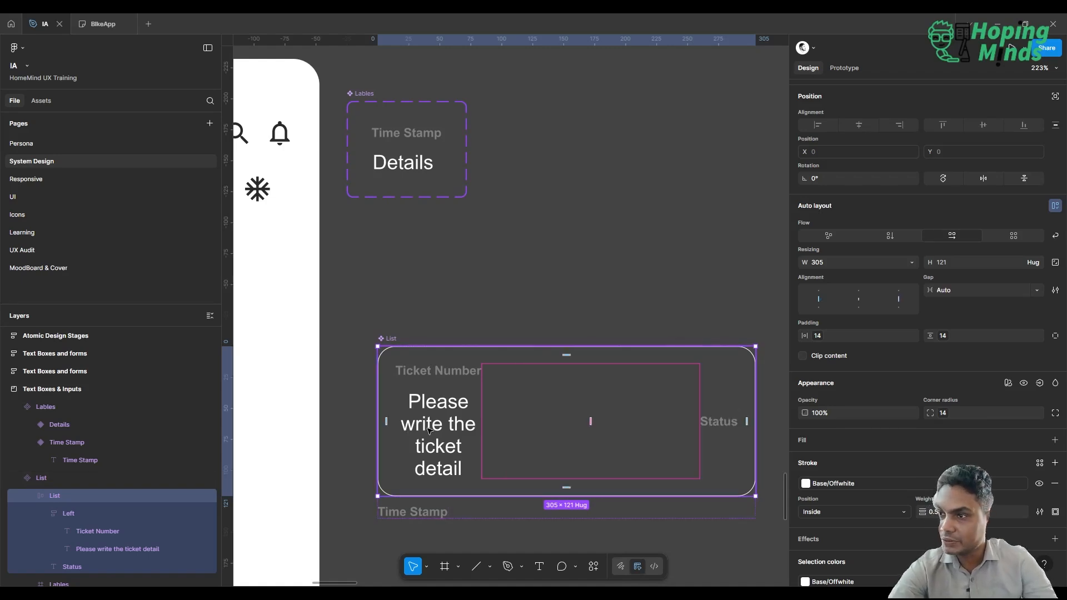
{"action": "left_click", "coordinate": [112, 512]}
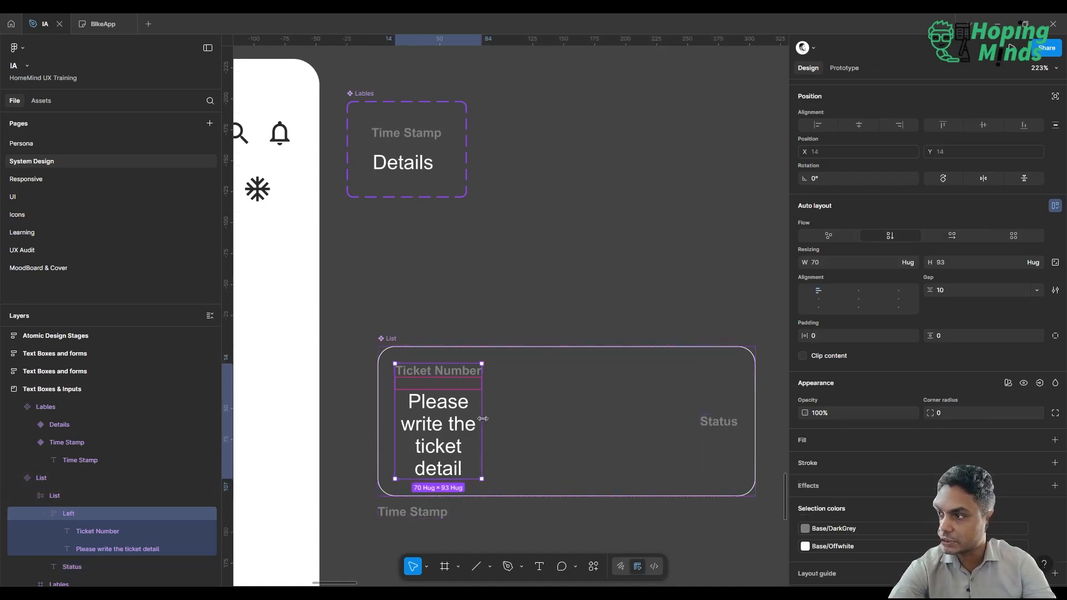
{"action": "left_click_drag", "start_coordinate": [481, 420], "coordinate": [678, 407]}
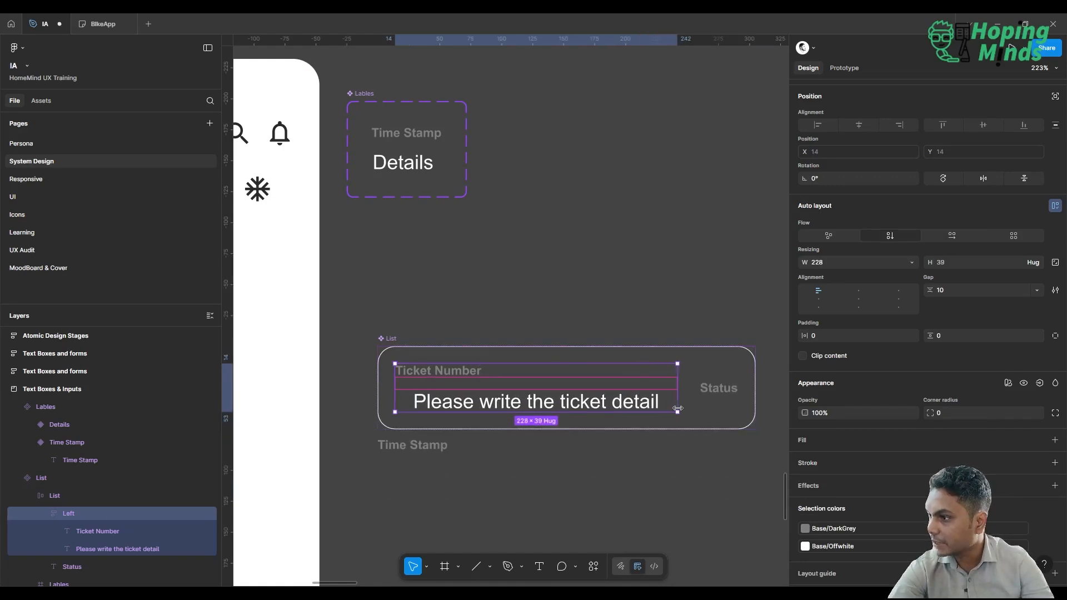
Left-align the ticket detail text in the List component.
{"action": "left_click", "coordinate": [564, 407]}
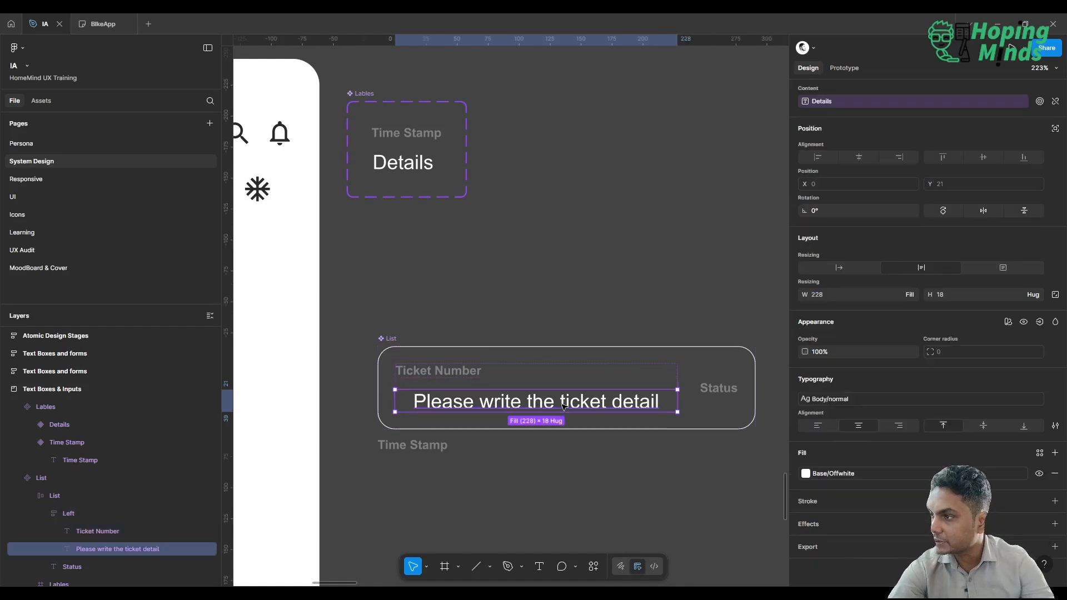
{"action": "left_click", "coordinate": [817, 426]}
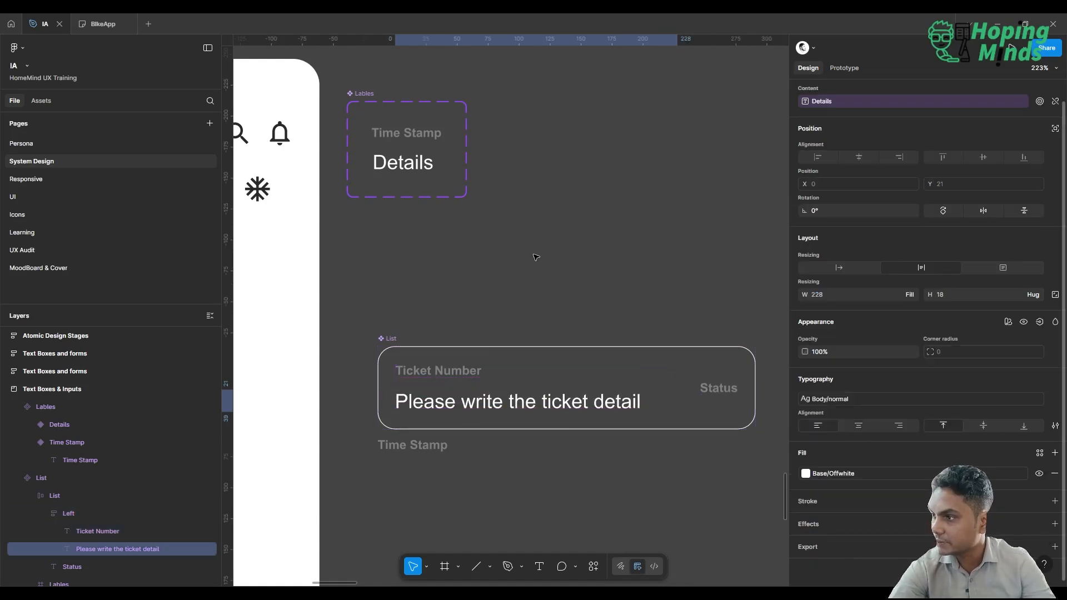
On the UI page, examine how the Home screen's ticket list and its Body frame look with the updated List component.
{"action": "left_click", "coordinate": [53, 192]}
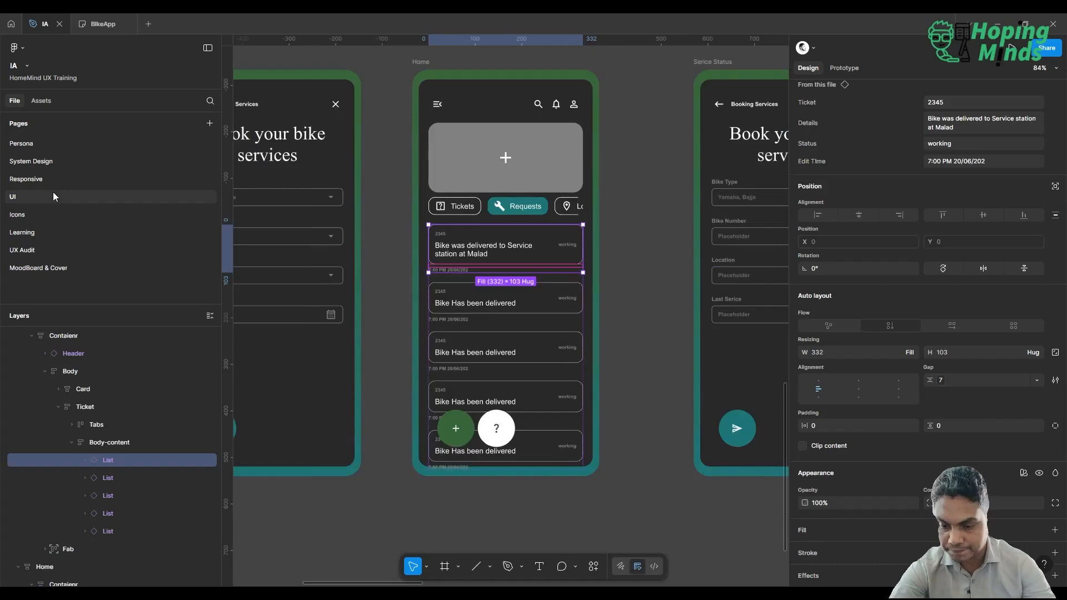
{"action": "left_click", "coordinate": [663, 300]}
{"action": "scroll", "coordinate": [663, 300], "scroll_direction": "down", "scroll_amount": 4}
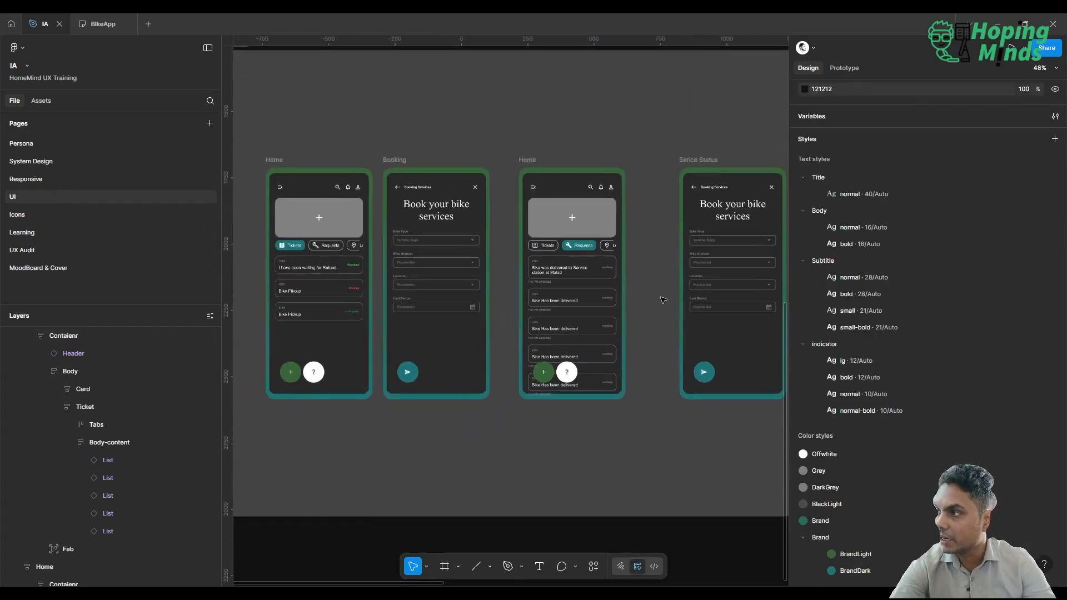
{"action": "scroll", "coordinate": [662, 300], "scroll_direction": "up", "scroll_amount": 1}
{"action": "scroll", "coordinate": [663, 300], "scroll_direction": "right", "scroll_amount": 2}
{"action": "scroll", "coordinate": [440, 309], "scroll_direction": "up", "scroll_amount": 5}
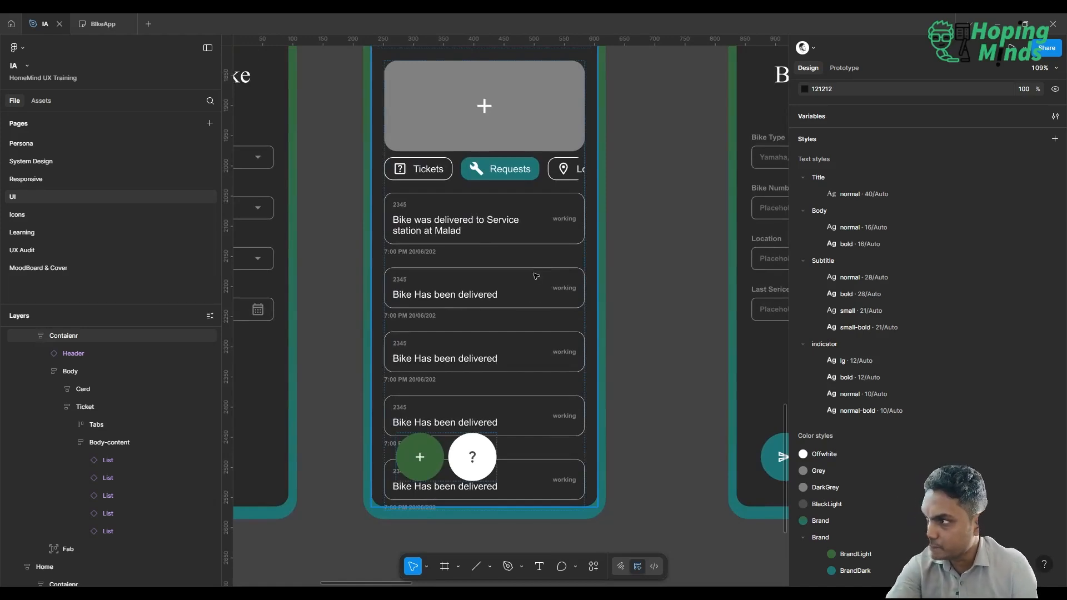
{"action": "double_click", "coordinate": [536, 291]}
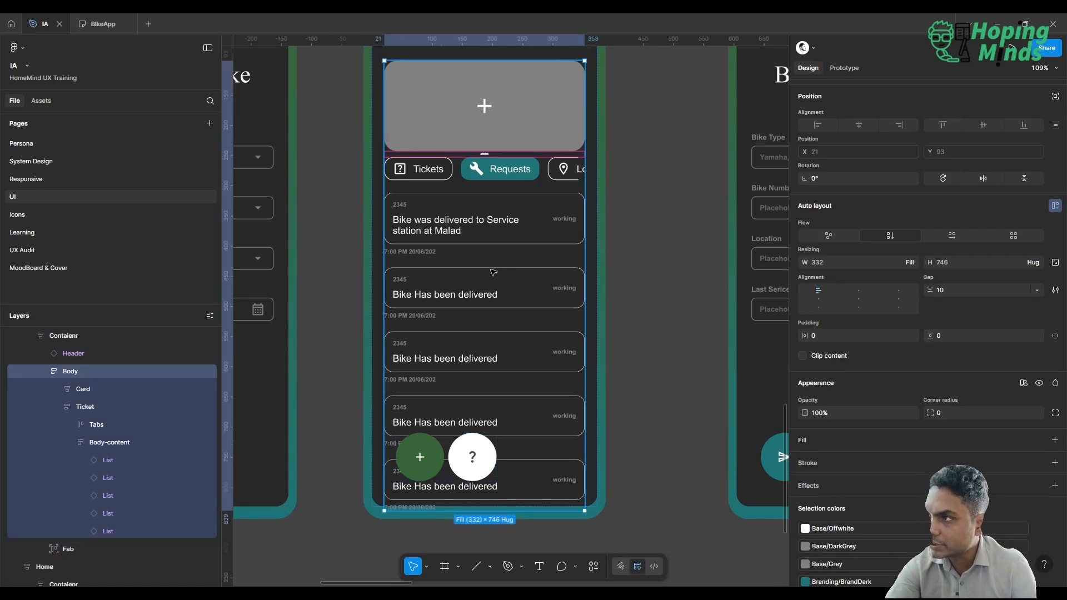
{"action": "scroll", "coordinate": [493, 272], "scroll_direction": "down", "scroll_amount": 5}
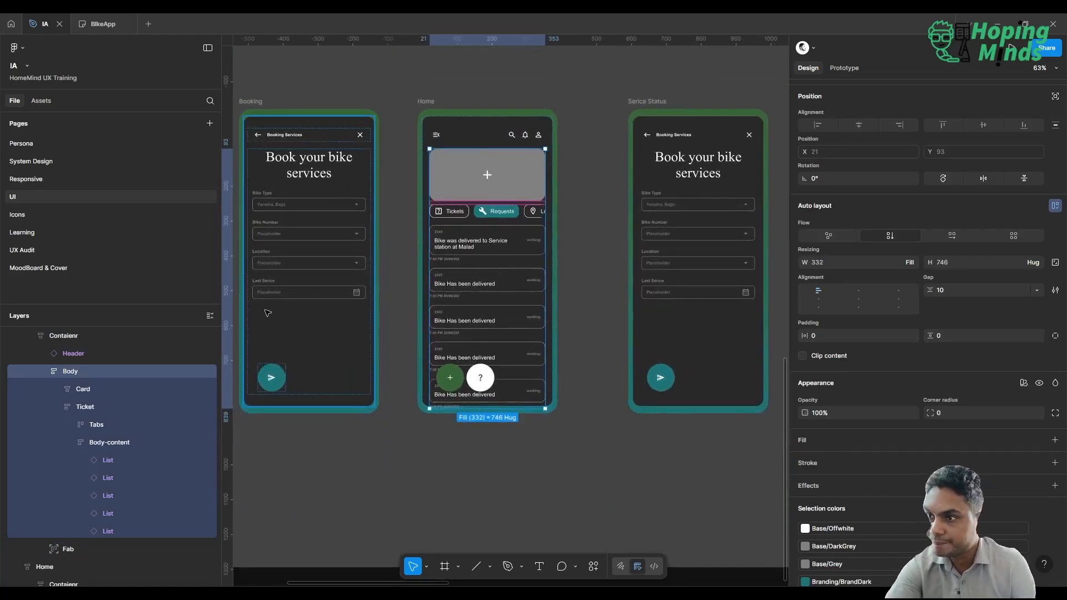
On the System Design page, apply the indicator/lg text style to the List component's ticket detail text.
{"action": "left_click", "coordinate": [120, 157]}
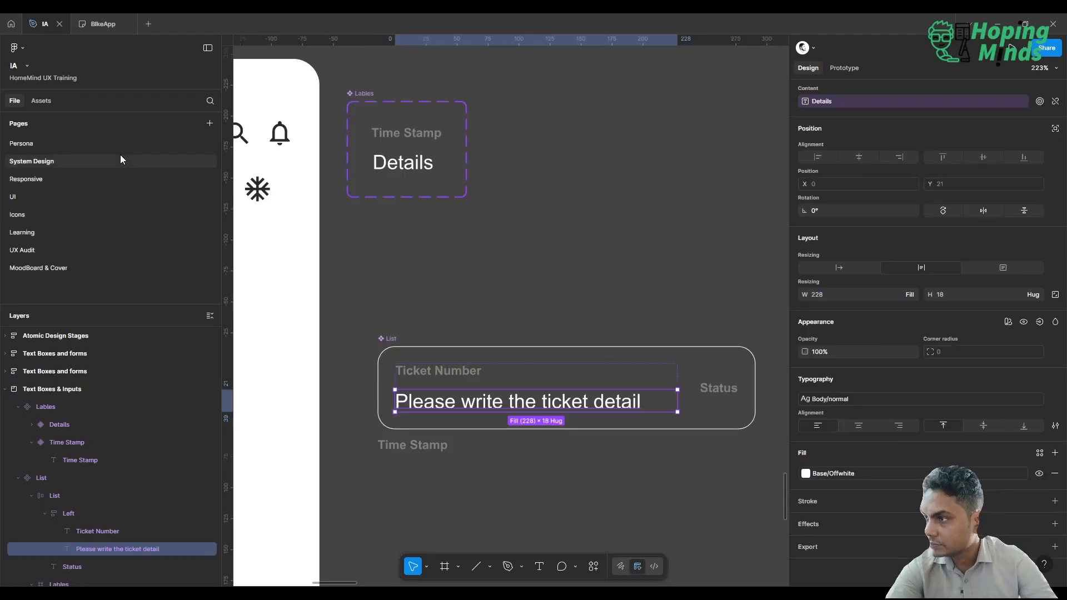
{"action": "left_click", "coordinate": [869, 400]}
{"action": "scroll", "coordinate": [739, 559], "scroll_direction": "down", "scroll_amount": 4}
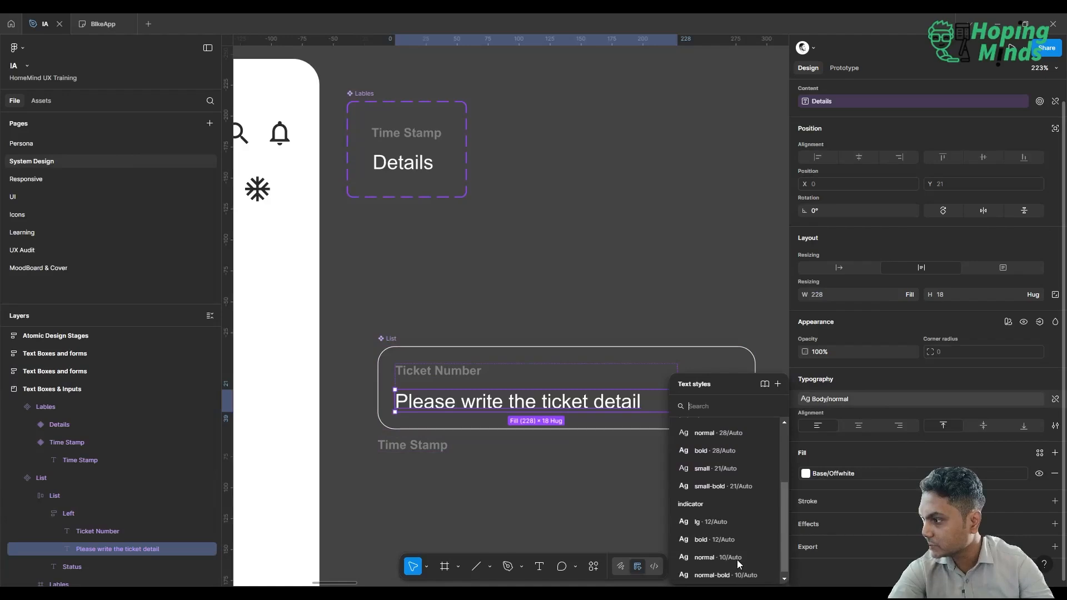
{"action": "left_click", "coordinate": [721, 522]}
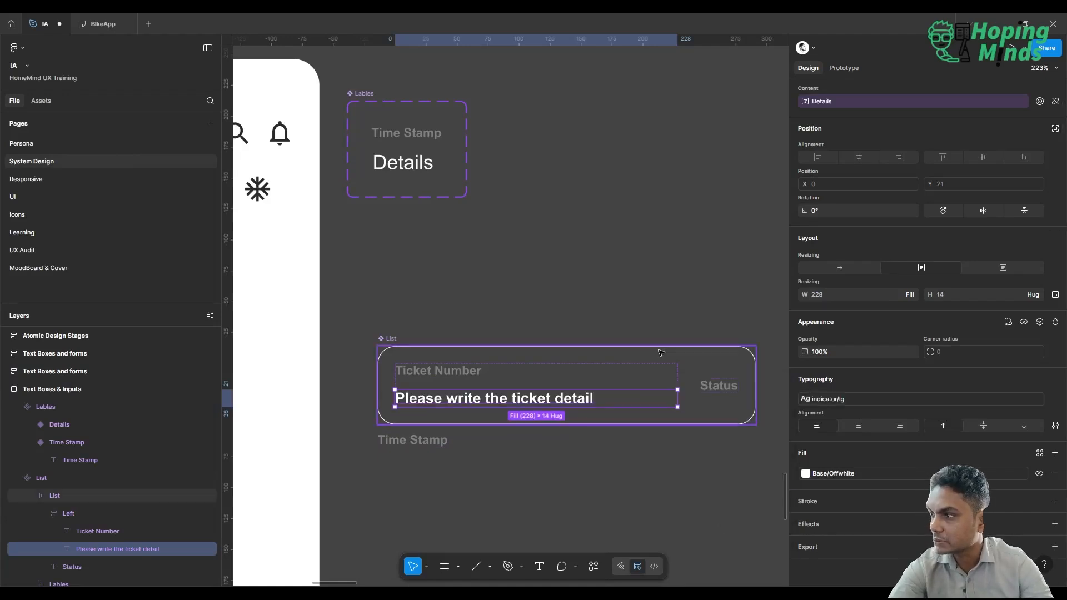
On the UI page, review the Home screen's restyled ticket list and the properties of its first List instance.
{"action": "left_click", "coordinate": [86, 196]}
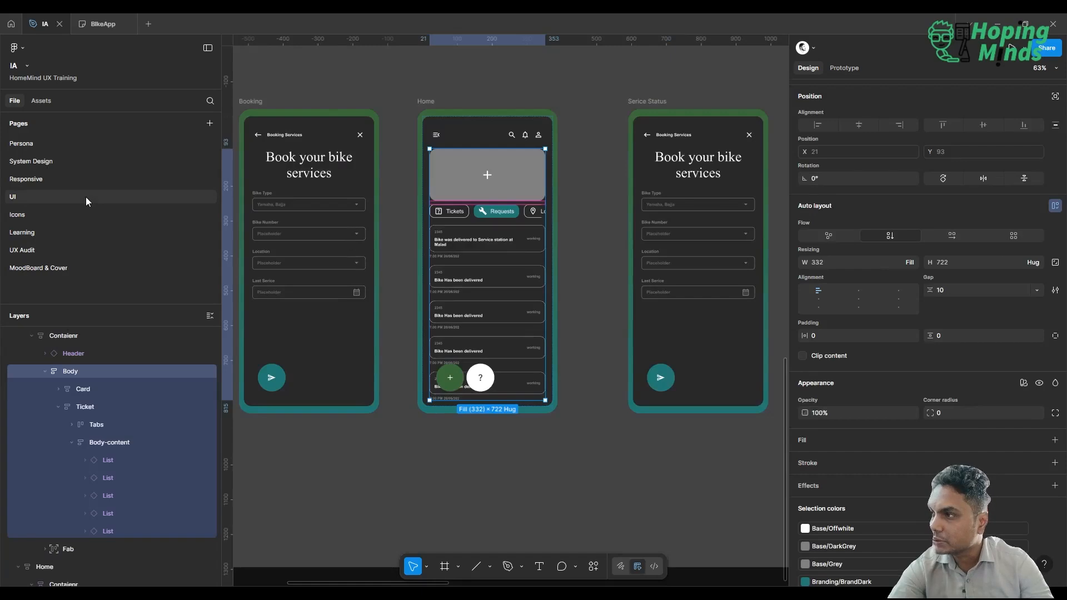
{"action": "scroll", "coordinate": [406, 443], "scroll_direction": "up", "scroll_amount": 5}
{"action": "scroll", "coordinate": [406, 443], "scroll_direction": "up", "scroll_amount": 3}
{"action": "scroll", "coordinate": [405, 443], "scroll_direction": "right", "scroll_amount": 2}
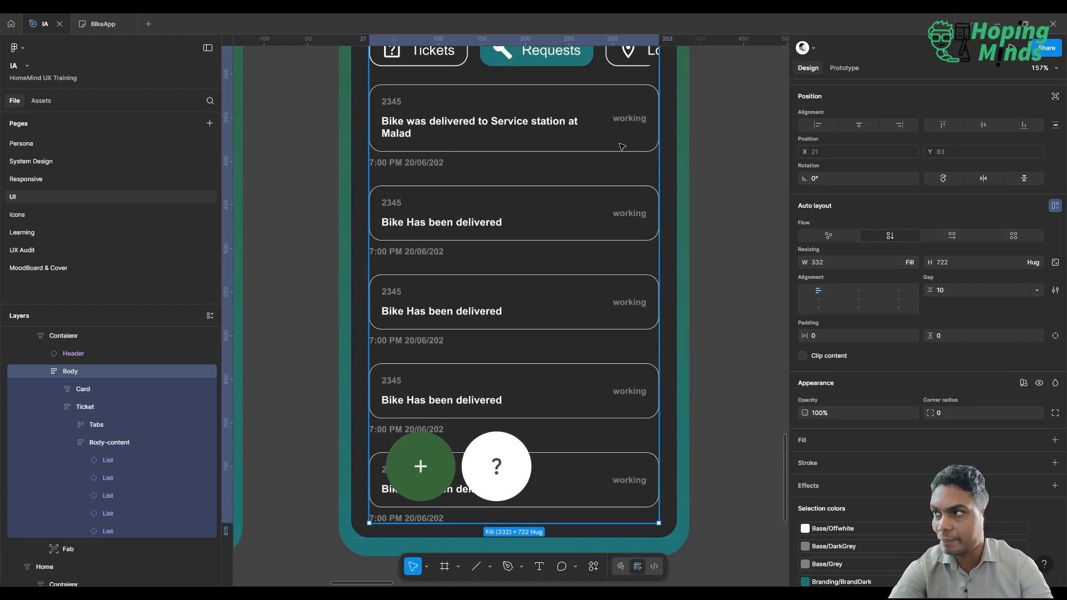
{"action": "scroll", "coordinate": [622, 147], "scroll_direction": "down", "scroll_amount": 4}
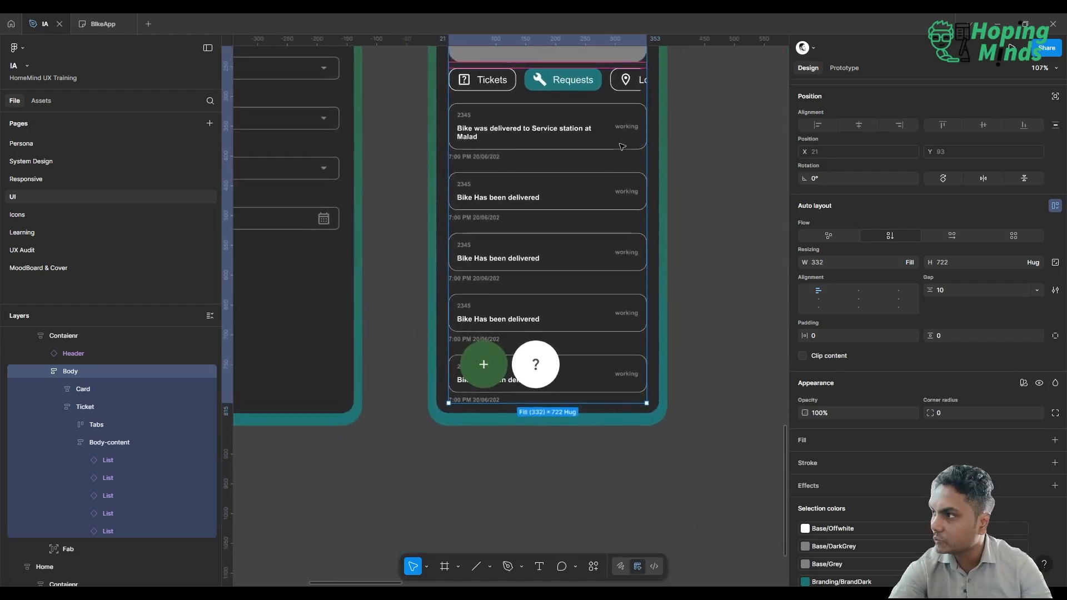
{"action": "left_click", "coordinate": [587, 217]}
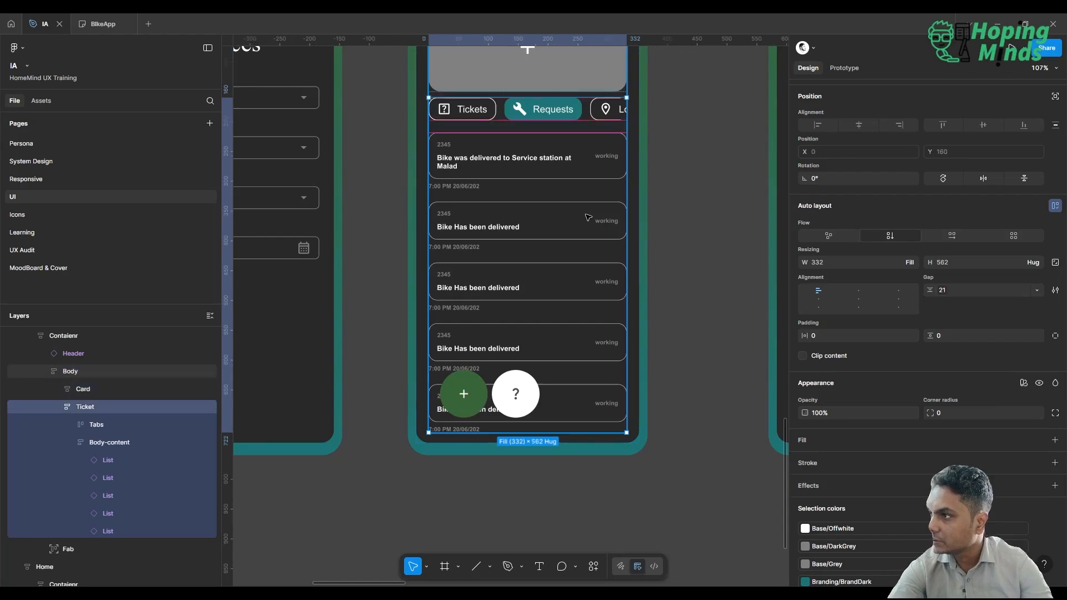
{"action": "left_click", "coordinate": [587, 216]}
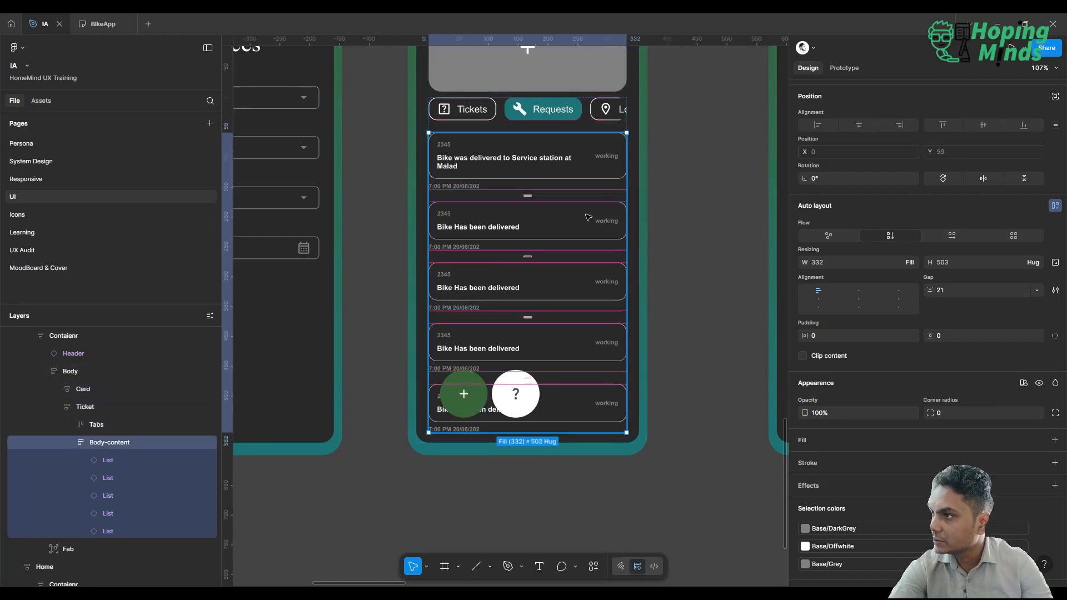
{"action": "left_click", "coordinate": [579, 174]}
{"action": "scroll", "coordinate": [860, 378], "scroll_direction": "down", "scroll_amount": 2}
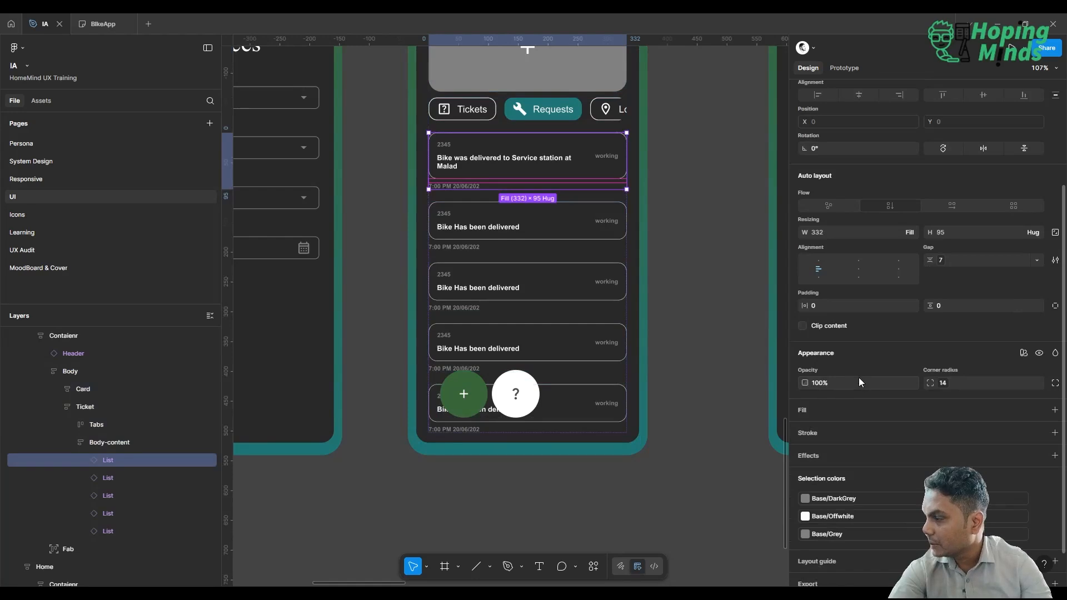
{"action": "scroll", "coordinate": [859, 378], "scroll_direction": "up", "scroll_amount": 2}
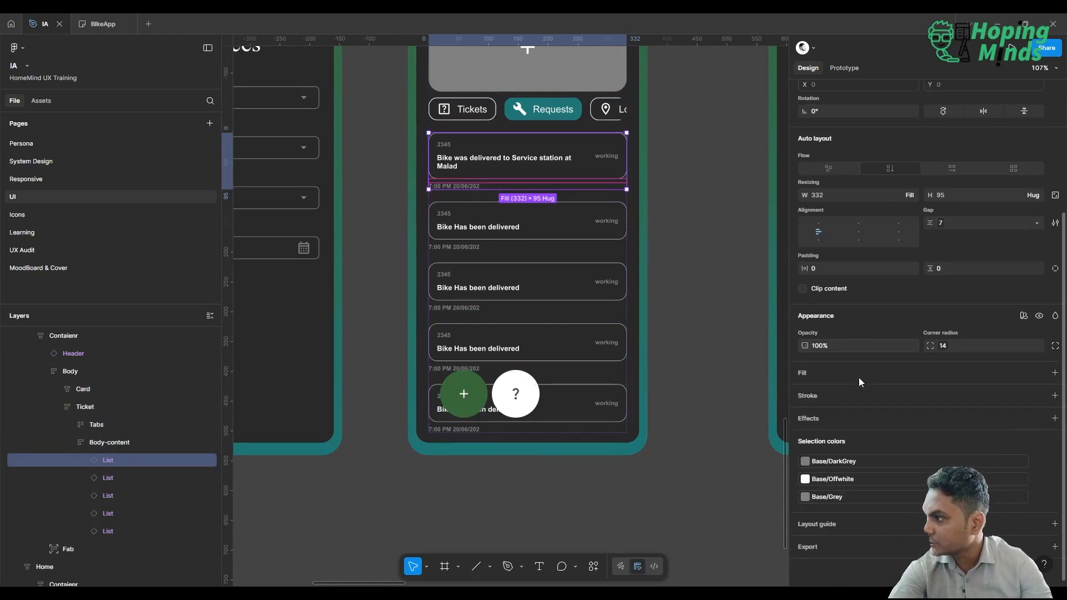
{"action": "scroll", "coordinate": [859, 378], "scroll_direction": "down", "scroll_amount": 1}
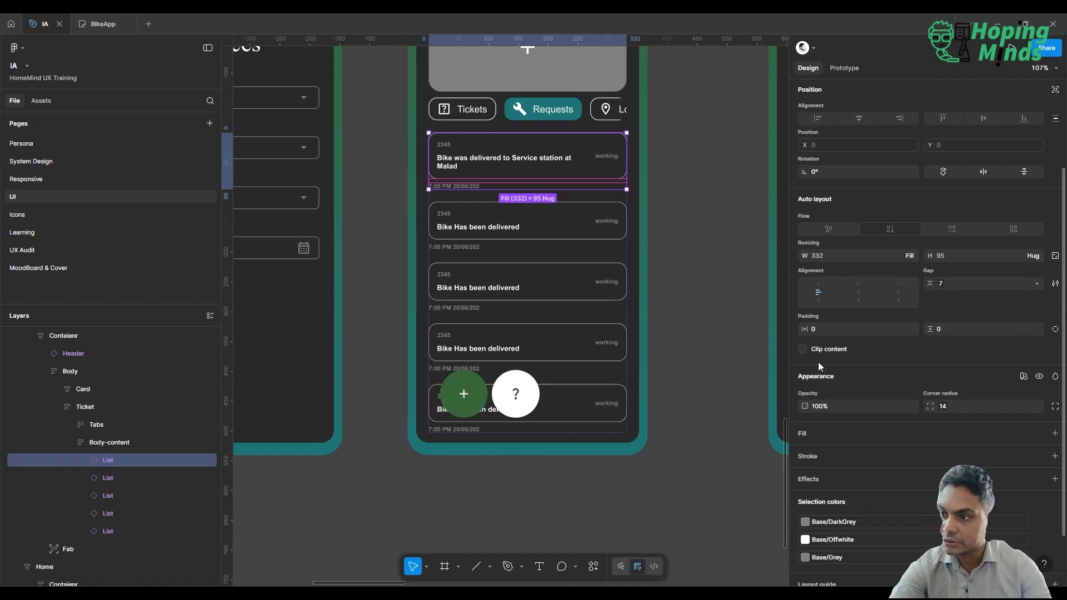
Change the stroke of the first ticket's inner List frame to a darker library color.
{"action": "left_click", "coordinate": [85, 461]}
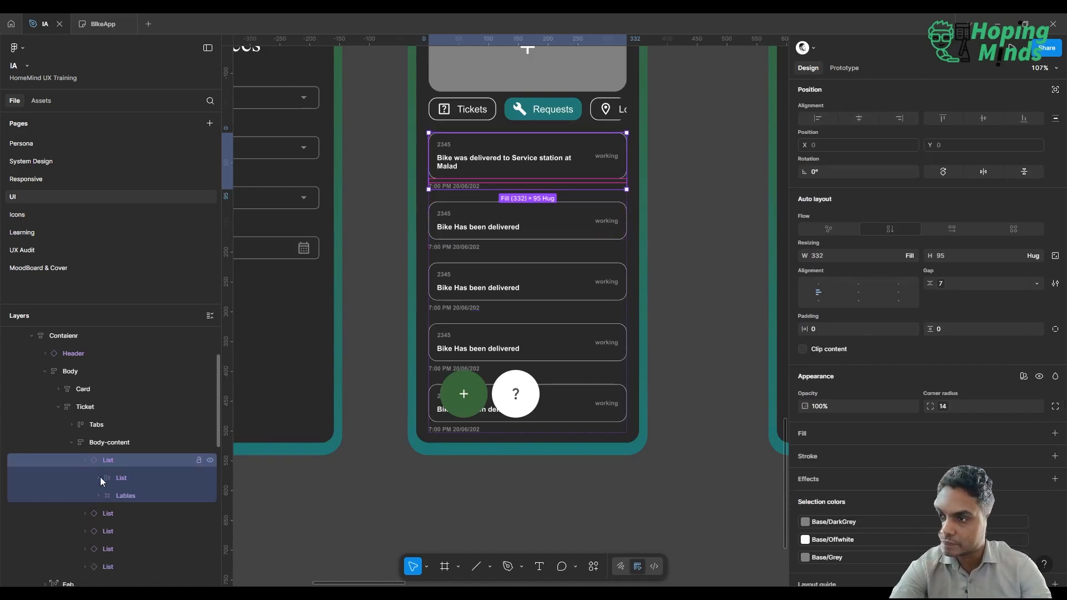
{"action": "left_click", "coordinate": [121, 479]}
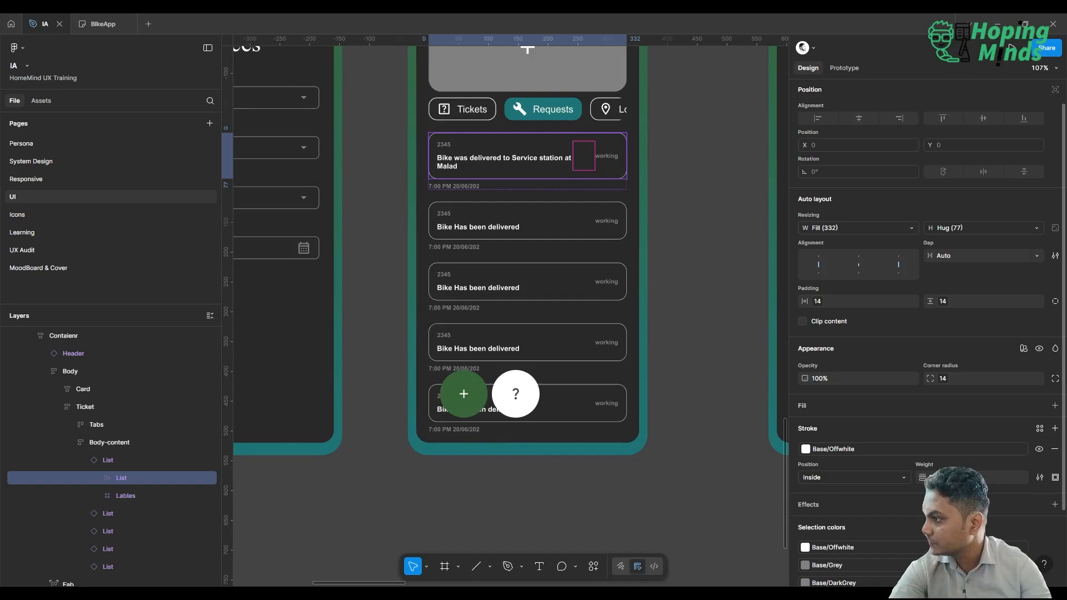
{"action": "left_click", "coordinate": [876, 449]}
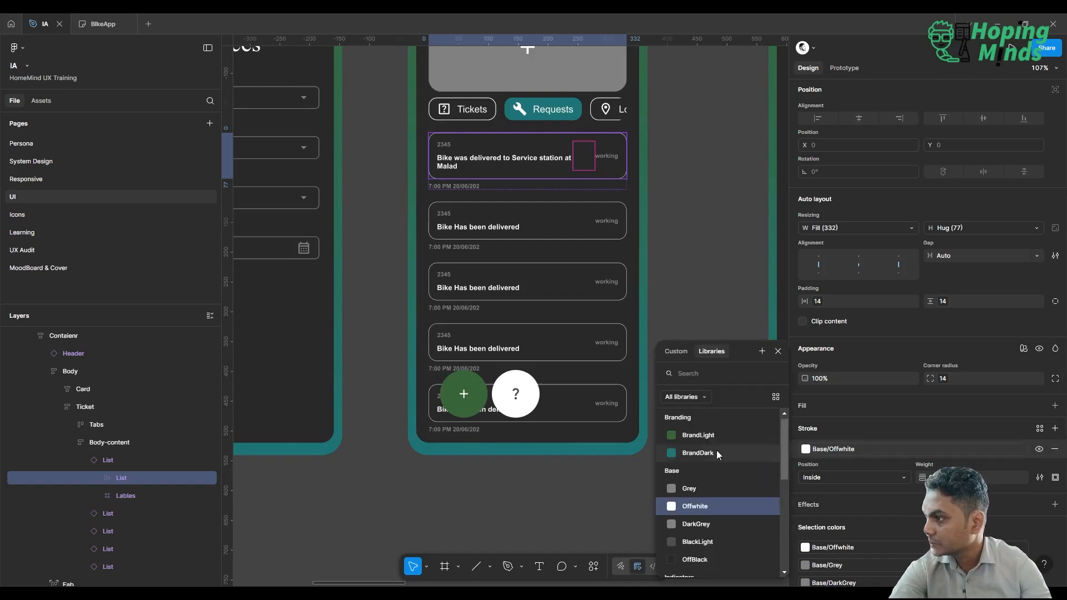
{"action": "left_click", "coordinate": [699, 436]}
{"action": "left_click", "coordinate": [724, 269]}
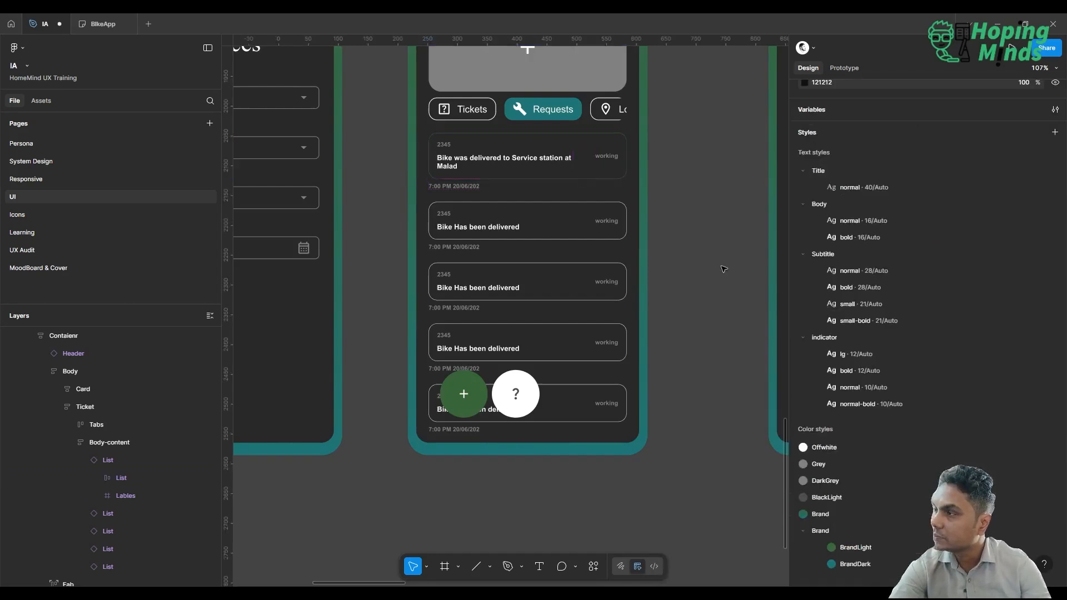
{"action": "scroll", "coordinate": [723, 269], "scroll_direction": "up", "scroll_amount": 2}
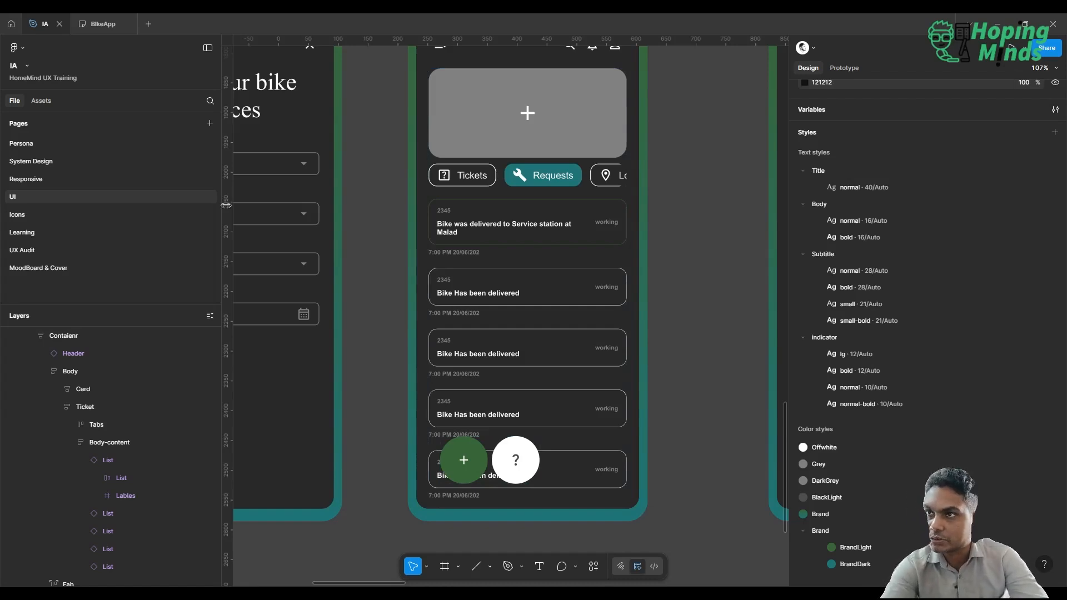
On the System Design page, set the stroke color of the List component's inner List frame to Base/DarkGrey.
{"action": "left_click", "coordinate": [63, 161]}
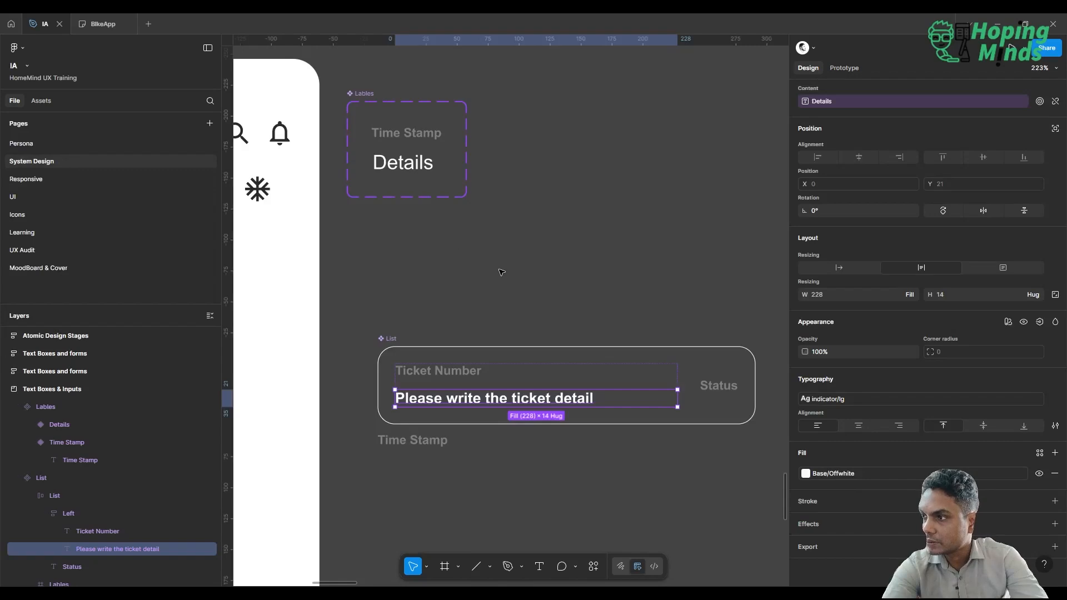
{"action": "left_click", "coordinate": [505, 272]}
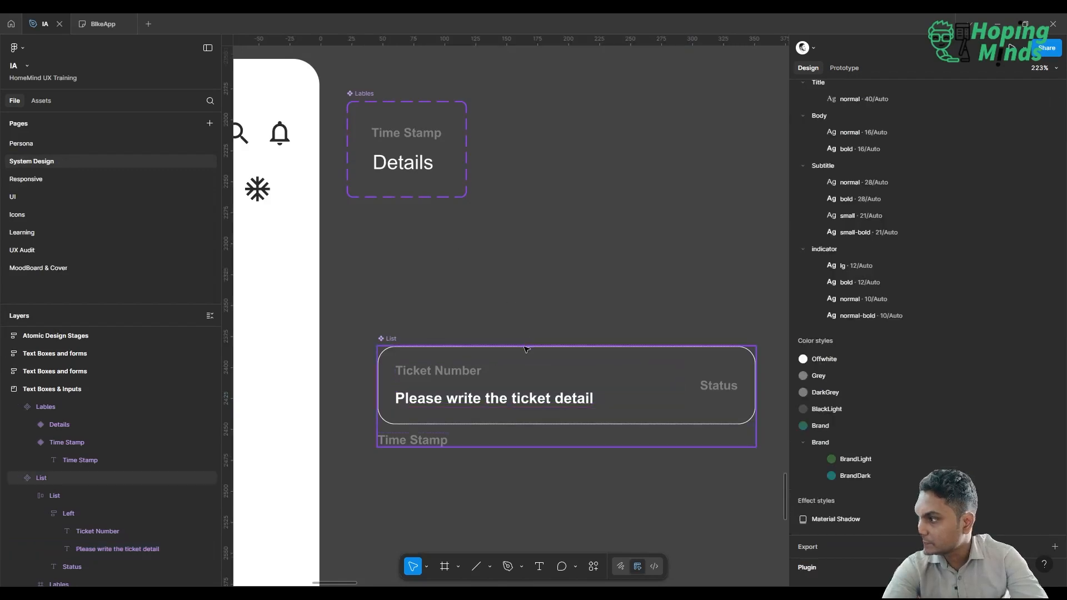
{"action": "left_click", "coordinate": [525, 349]}
{"action": "double_click", "coordinate": [666, 382]}
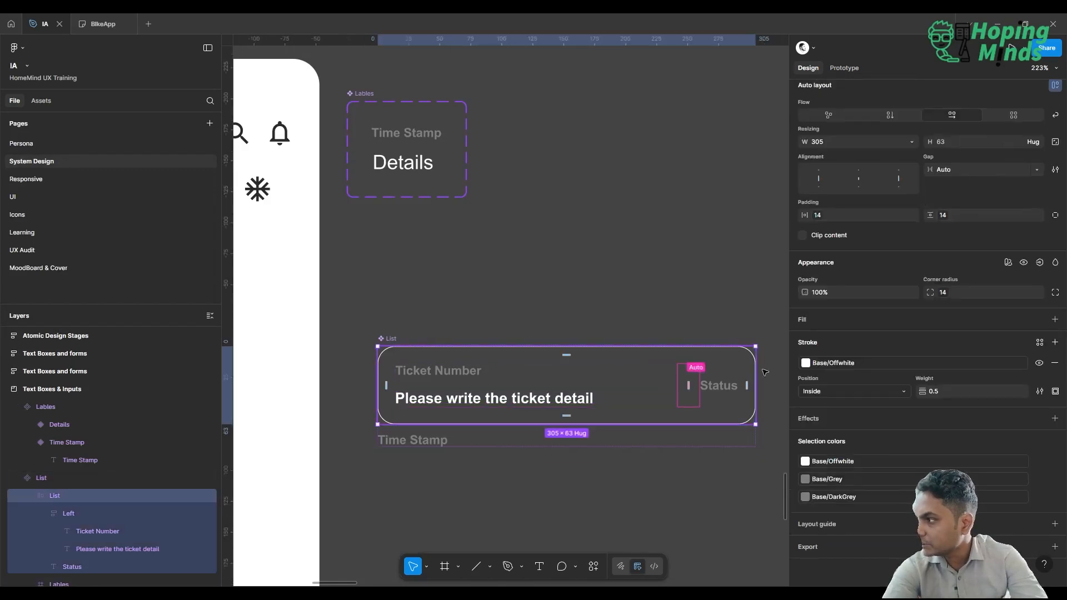
{"action": "left_click", "coordinate": [869, 361]}
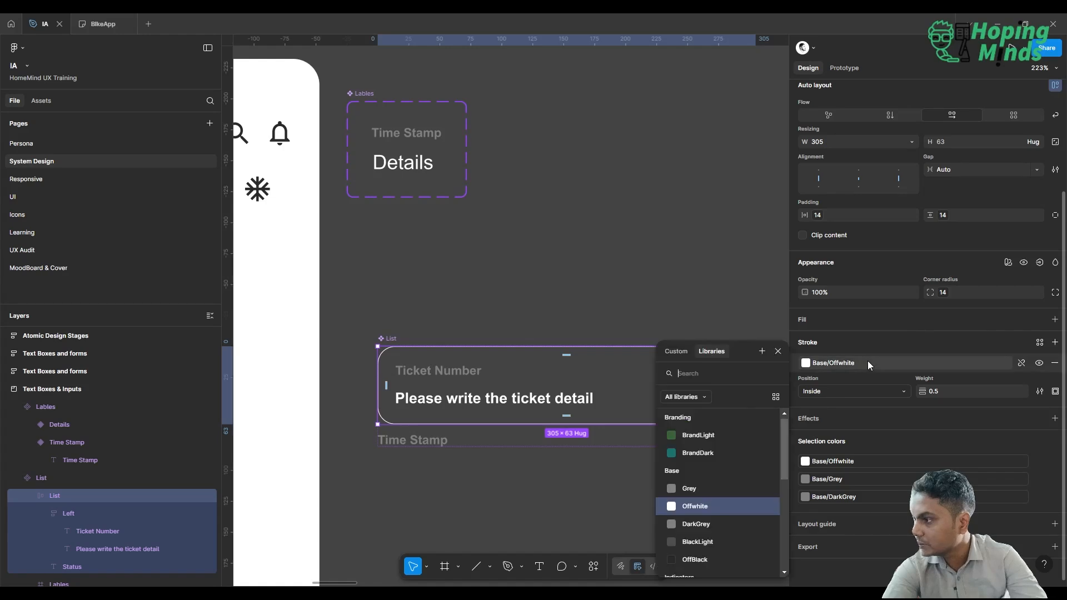
{"action": "left_click", "coordinate": [733, 524]}
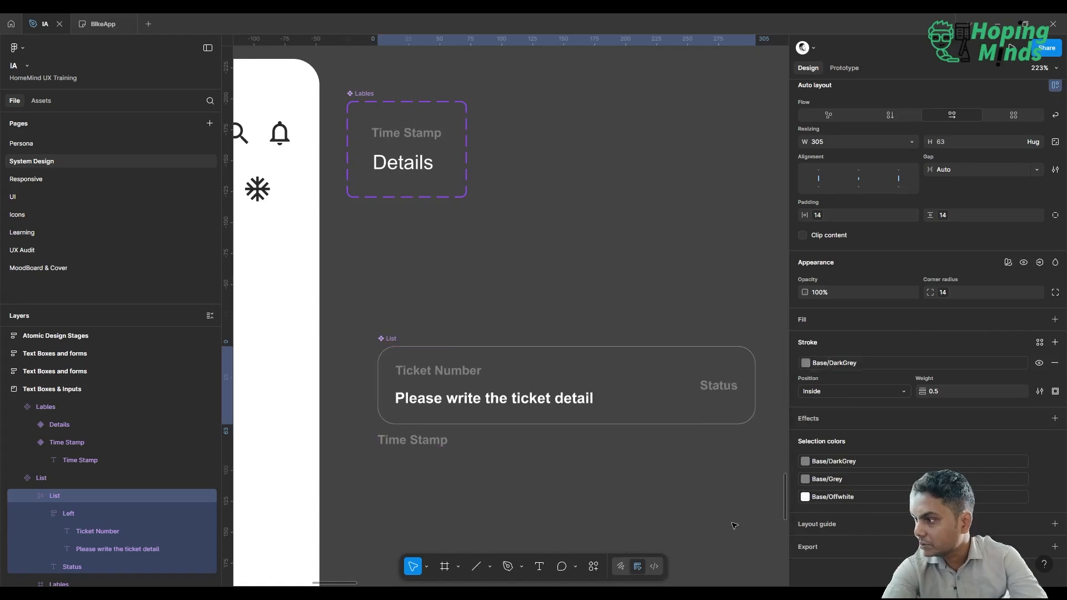
{"action": "left_click", "coordinate": [668, 283]}
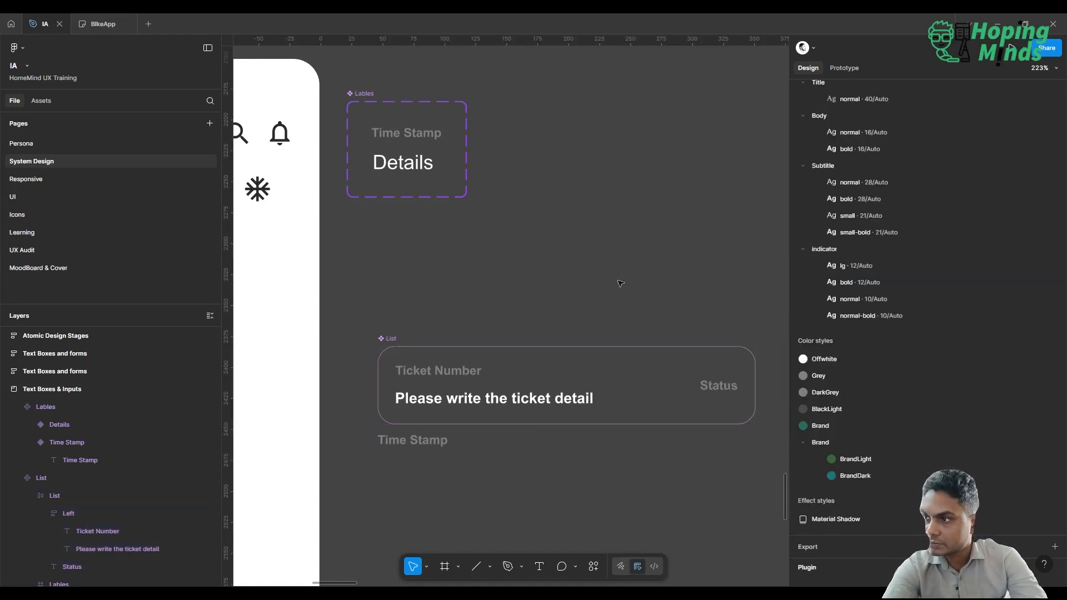
Return to the UI page and examine the ticket borders on the Home screen.
{"action": "left_click", "coordinate": [112, 192]}
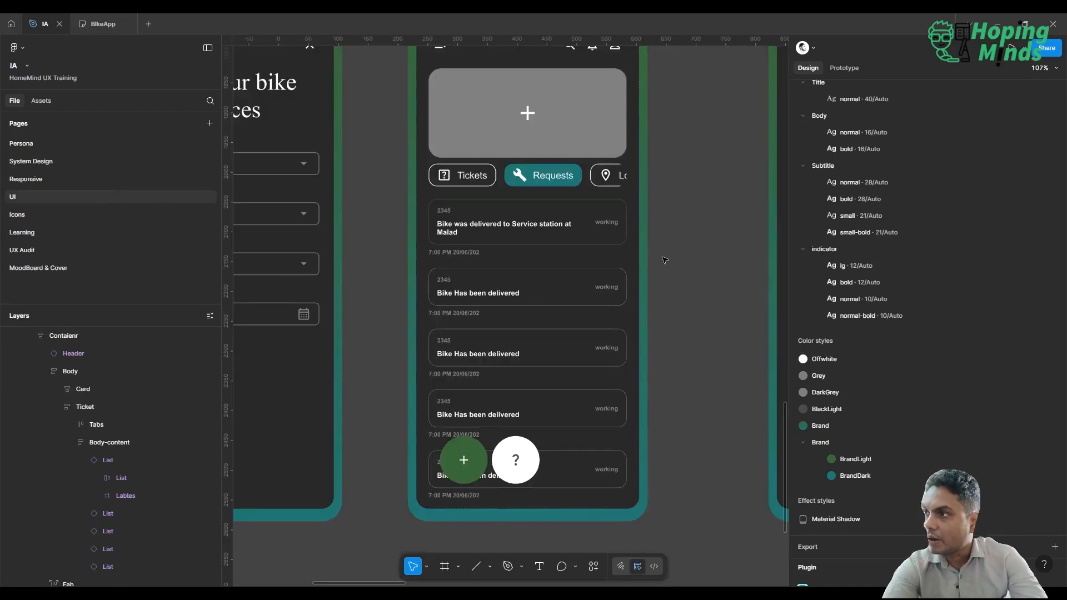
{"action": "scroll", "coordinate": [681, 256], "scroll_direction": "down", "scroll_amount": 3}
{"action": "scroll", "coordinate": [680, 256], "scroll_direction": "up", "scroll_amount": 4}
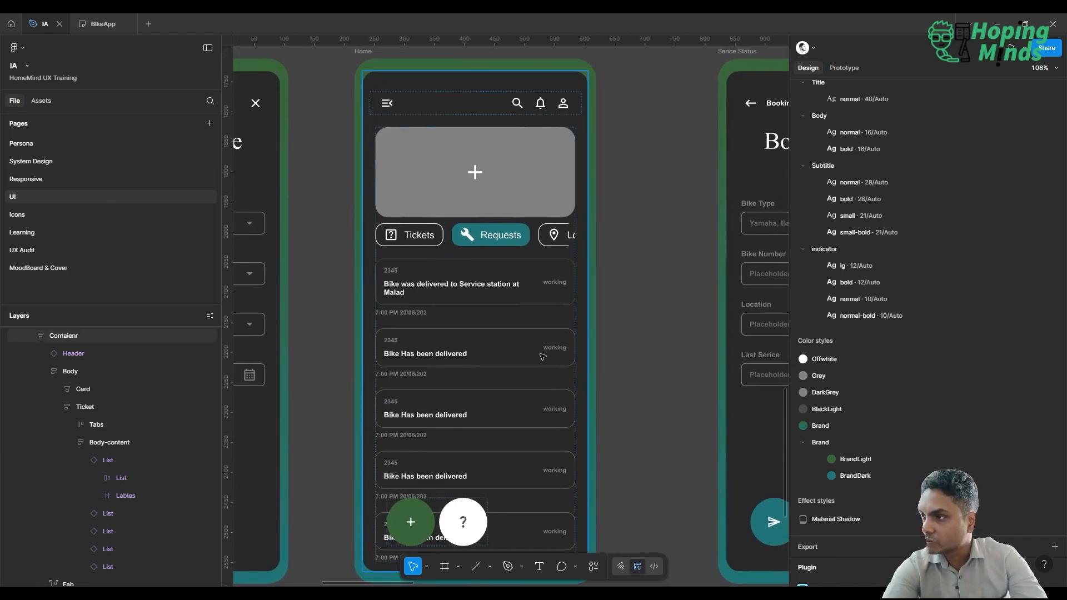
{"action": "scroll", "coordinate": [543, 357], "scroll_direction": "left", "scroll_amount": 3}
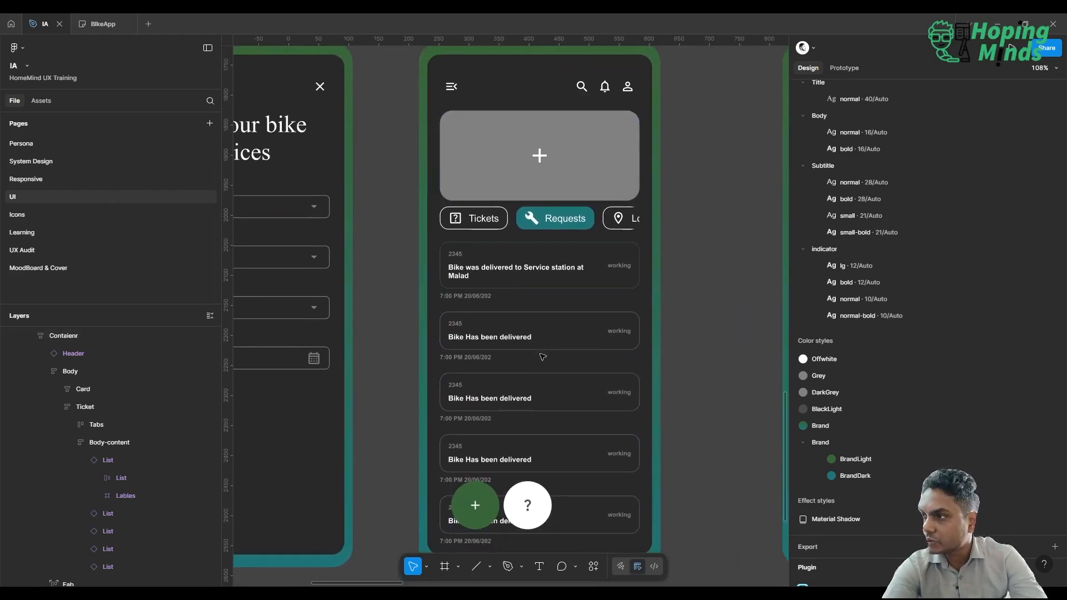
Move the Serice Status frame closer to the Home screen.
{"action": "scroll", "coordinate": [543, 356], "scroll_direction": "down", "scroll_amount": 3}
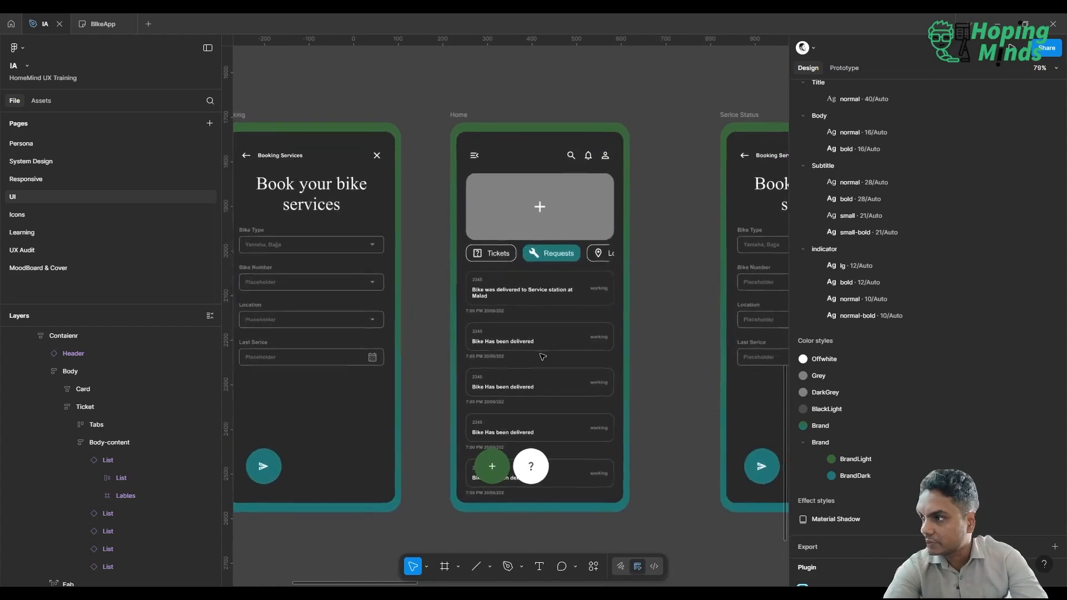
{"action": "scroll", "coordinate": [544, 357], "scroll_direction": "down", "scroll_amount": 5}
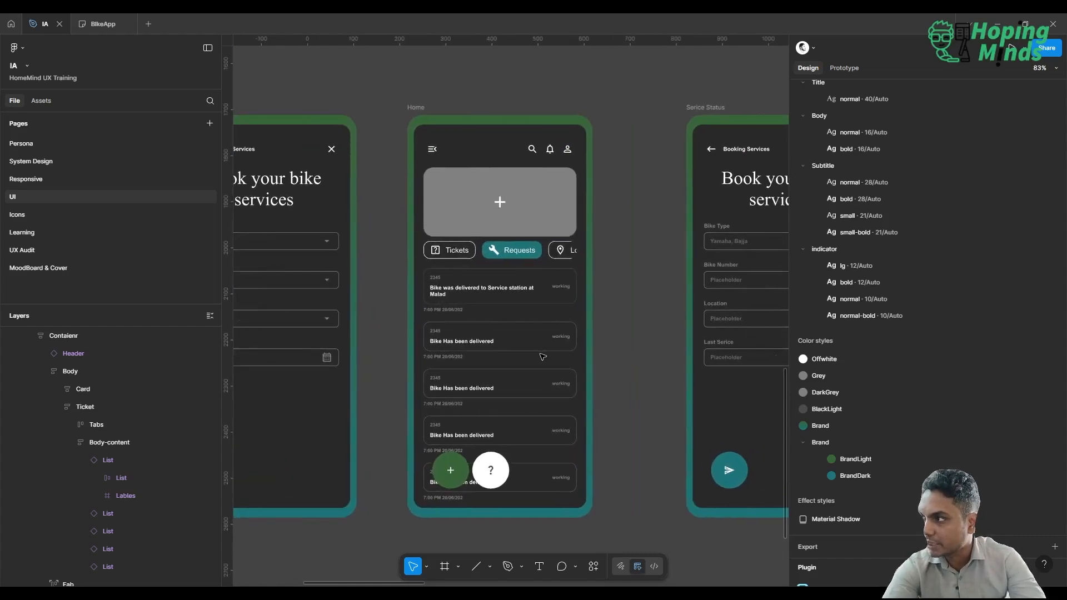
{"action": "scroll", "coordinate": [543, 356], "scroll_direction": "down", "scroll_amount": 1}
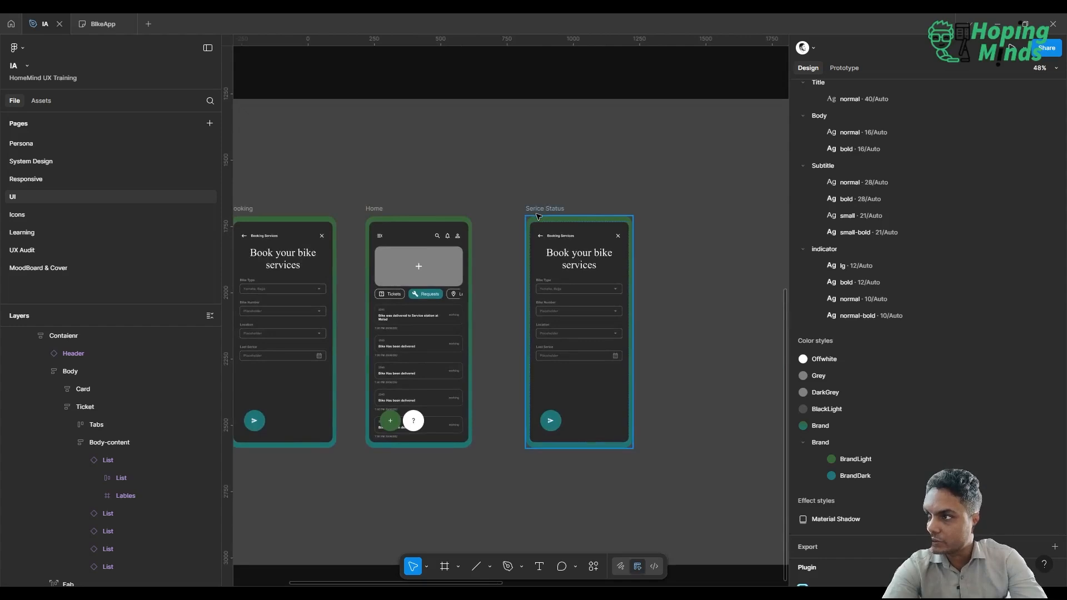
{"action": "left_click_drag", "start_coordinate": [541, 217], "coordinate": [513, 218]}
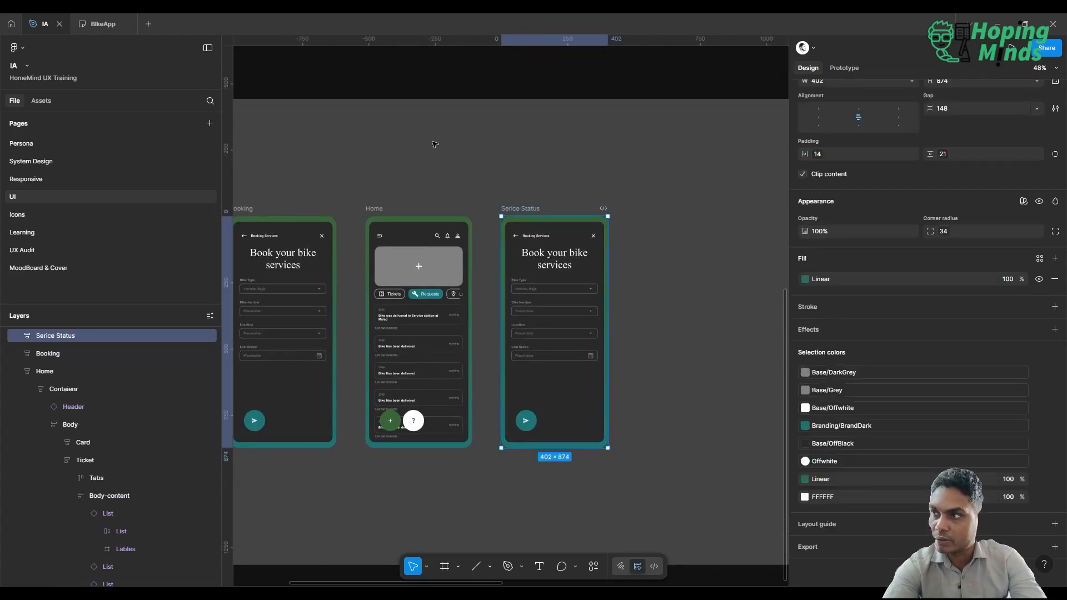
{"action": "left_click", "coordinate": [373, 200]}
{"action": "scroll", "coordinate": [515, 204], "scroll_direction": "left", "scroll_amount": 3}
{"action": "scroll", "coordinate": [515, 203], "scroll_direction": "up", "scroll_amount": 2}
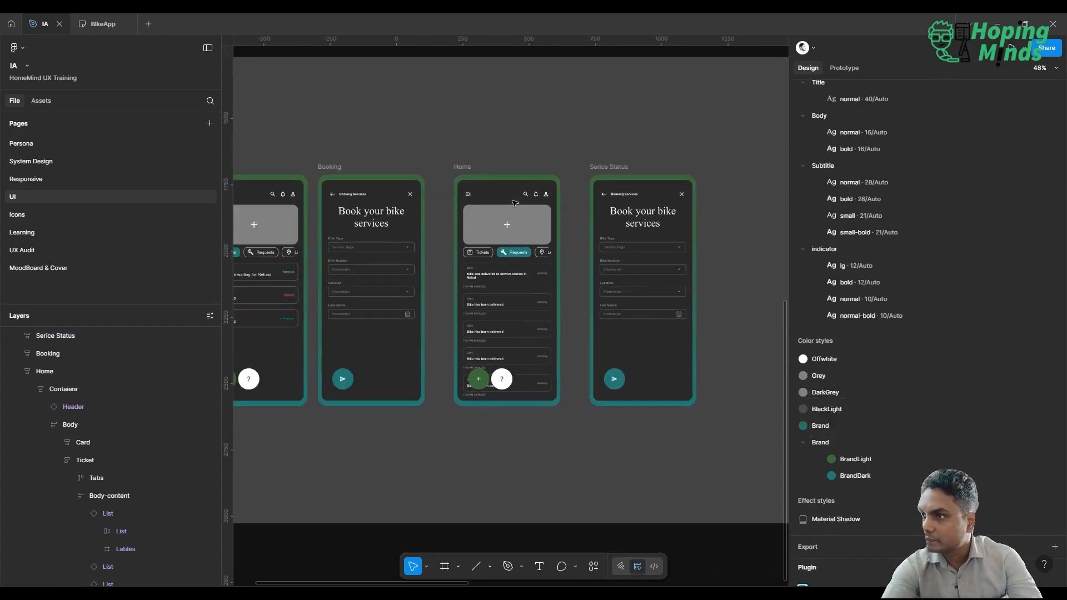
Delete the Serice Status frame and put a duplicate of the Home screen in its place.
{"action": "left_click", "coordinate": [609, 166]}
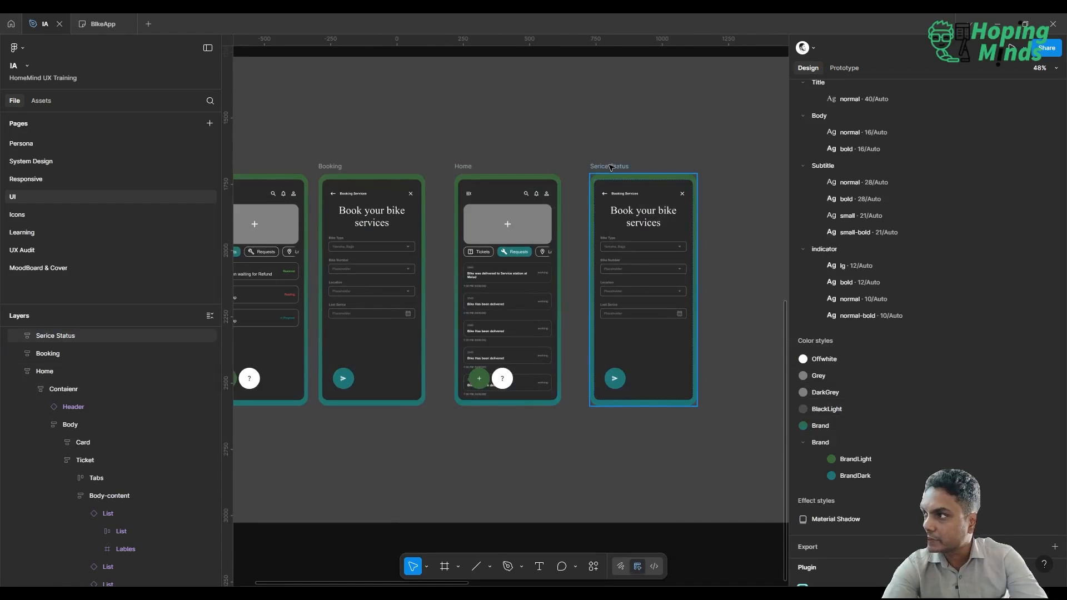
{"action": "left_click", "coordinate": [610, 167]}
{"action": "scroll", "coordinate": [635, 259], "scroll_direction": "up", "scroll_amount": 5}
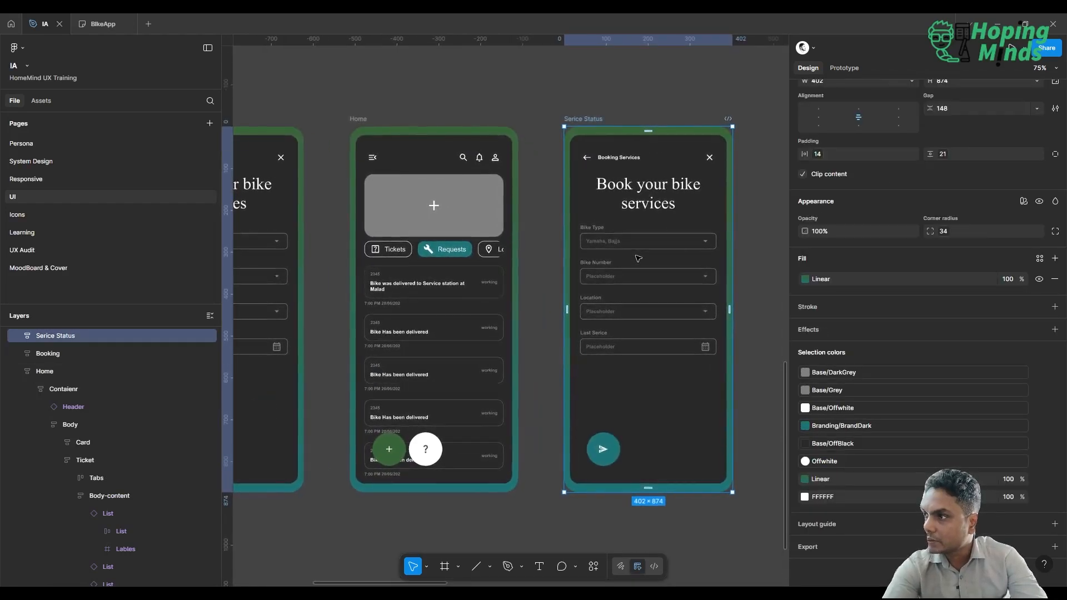
{"action": "key", "text": "Delete"}
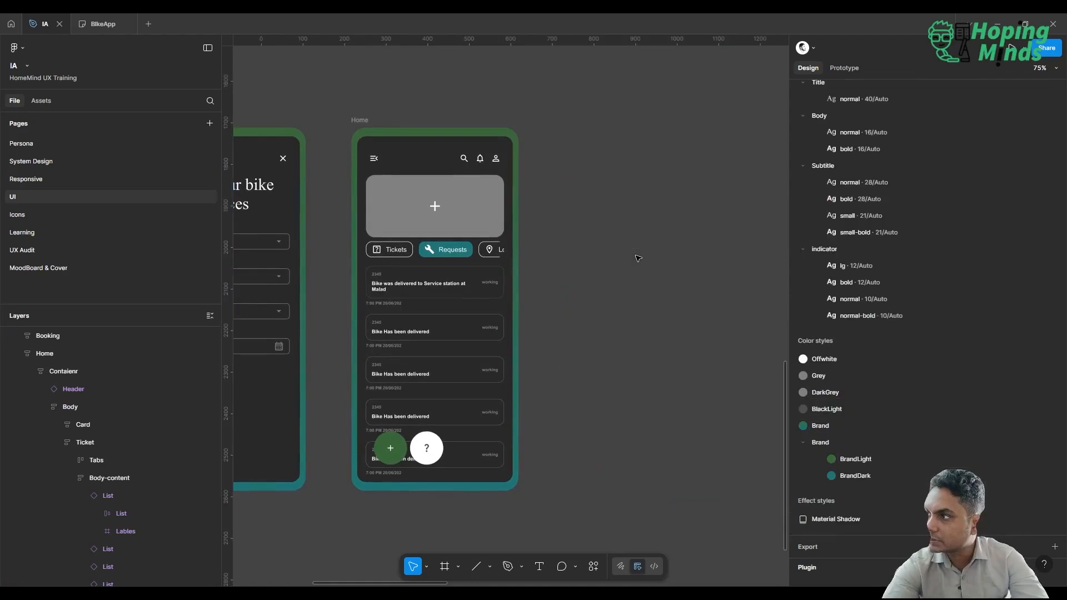
{"action": "left_click", "coordinate": [360, 120]}
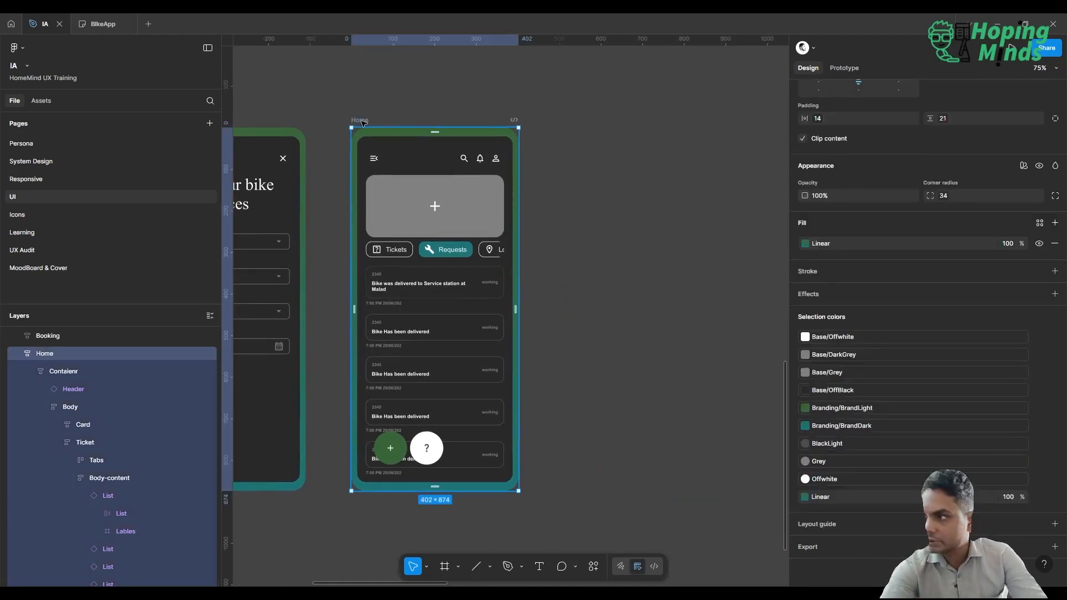
{"action": "key", "text": "ctrl+d"}
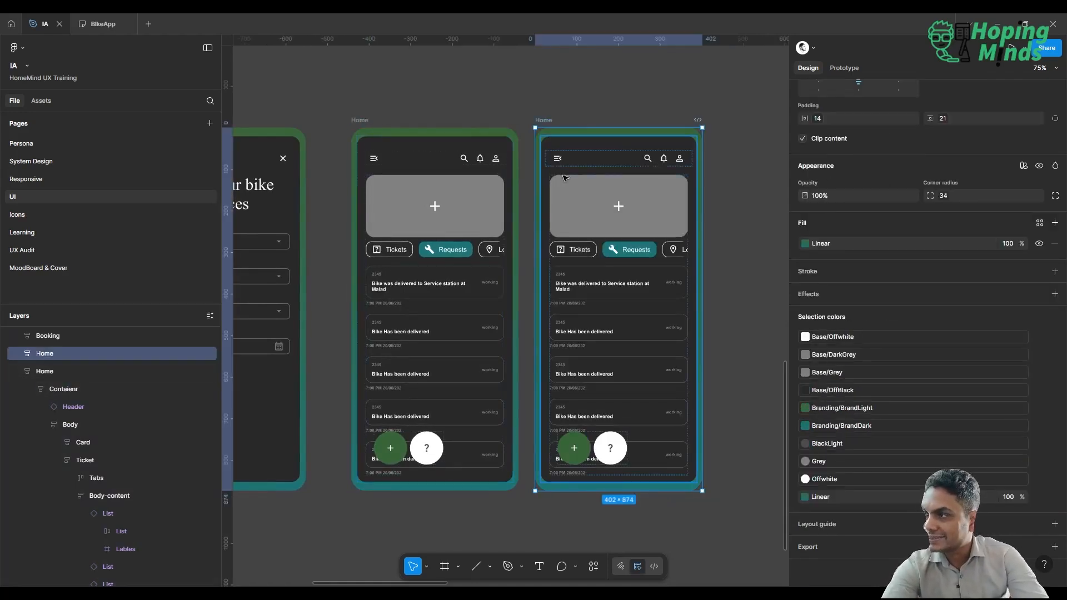
{"action": "double_click", "coordinate": [589, 209]}
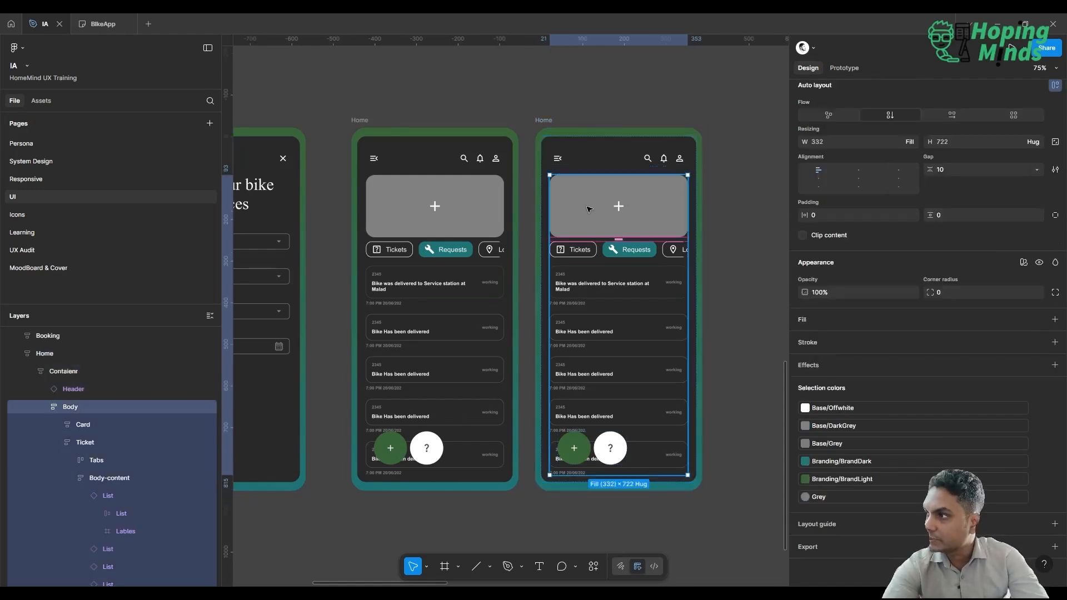
{"action": "key", "text": "Delete"}
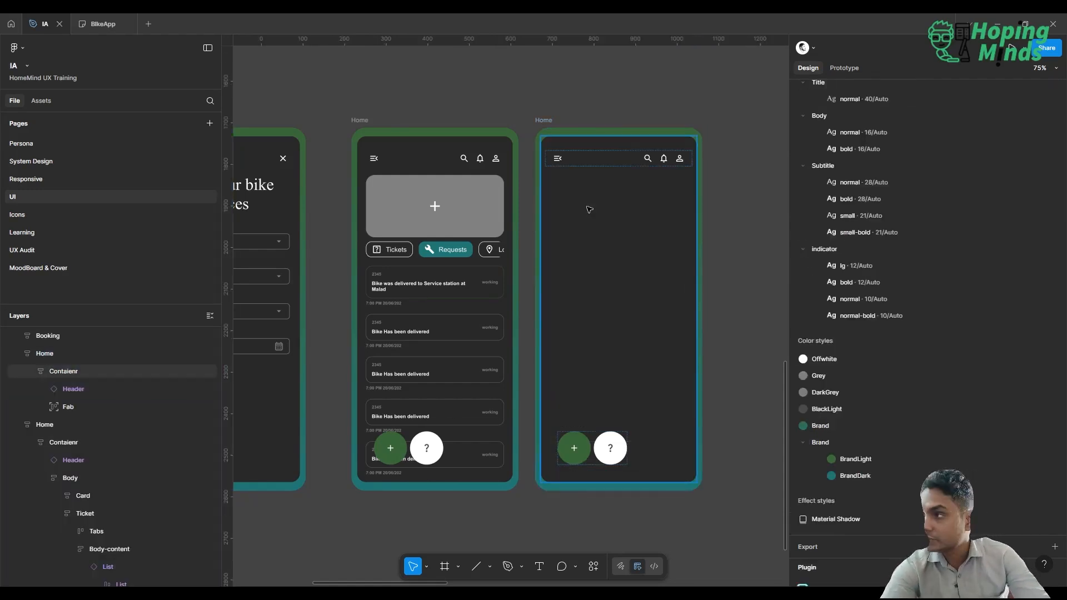
{"action": "key", "text": "ctrl+z"}
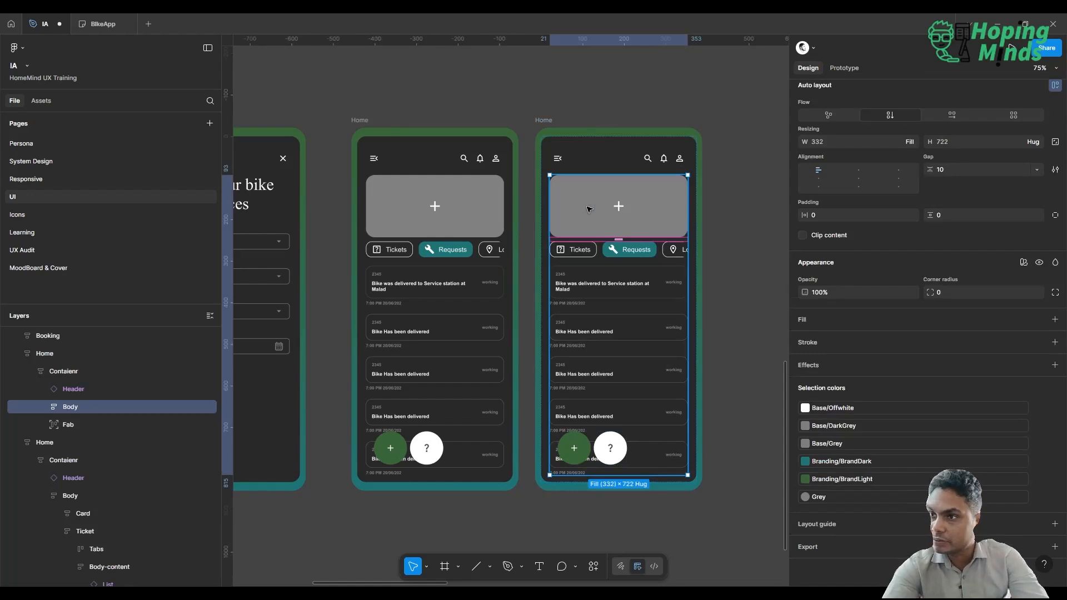
Delete the grey card and the Tabs row from the duplicated Home screen's Body.
{"action": "left_click", "coordinate": [590, 209]}
{"action": "key", "text": "Delete"}
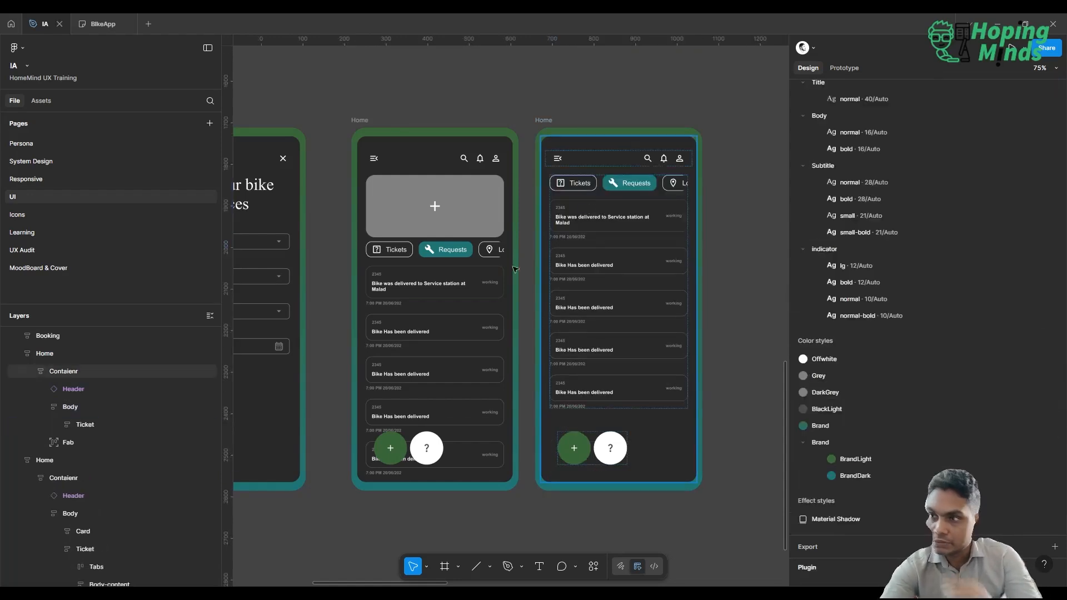
{"action": "left_click", "coordinate": [76, 419]}
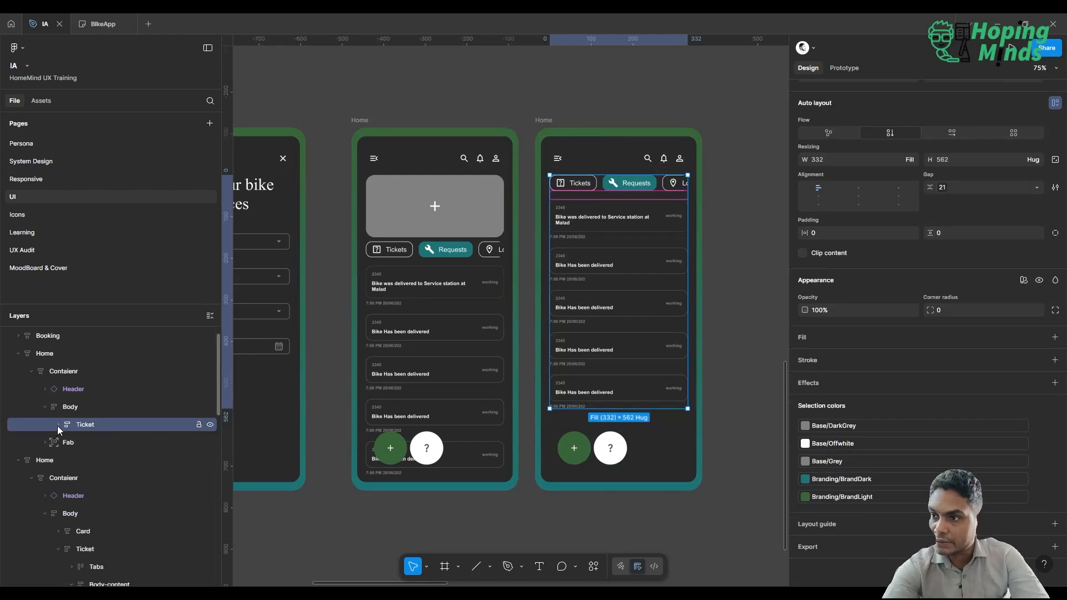
{"action": "left_click", "coordinate": [58, 426]}
{"action": "left_click", "coordinate": [85, 441]}
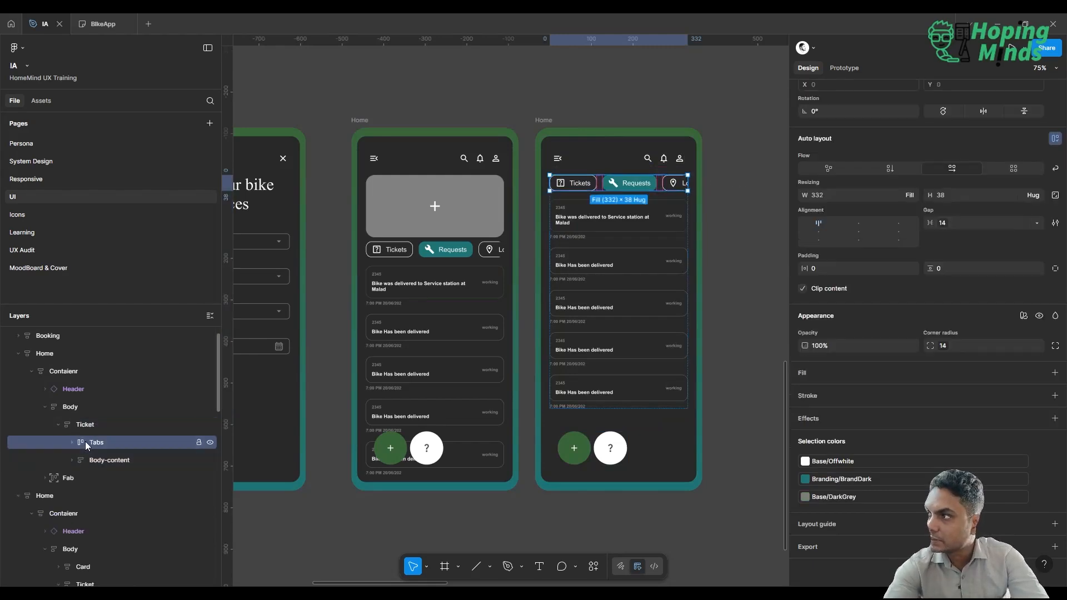
{"action": "key", "text": "Delete"}
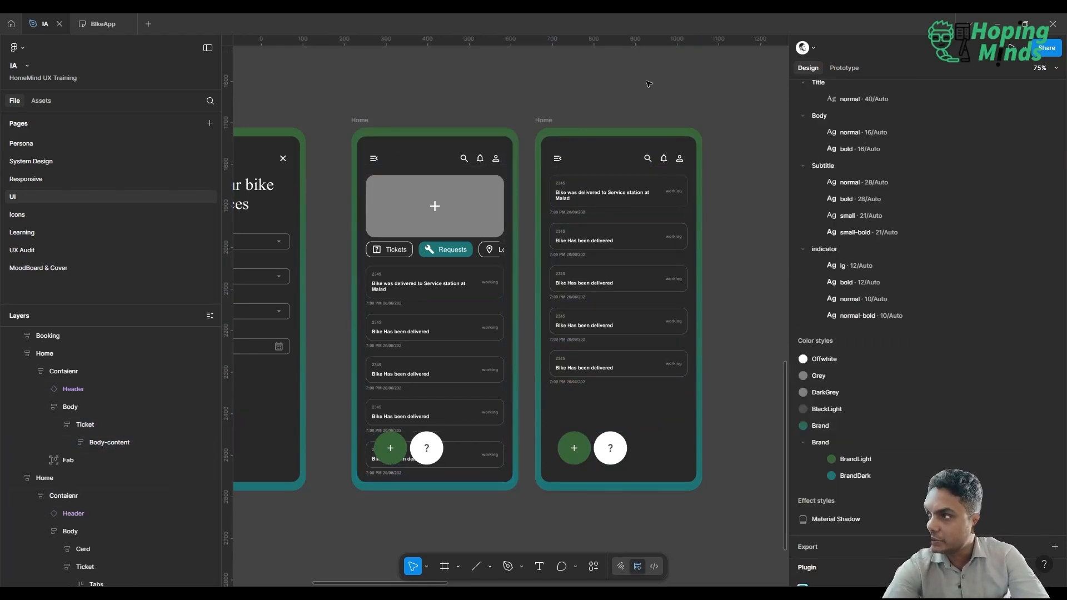
Inspect the duplicated screen's Header instance, checking its first icon choice and its Show Menu option.
{"action": "double_click", "coordinate": [611, 162]}
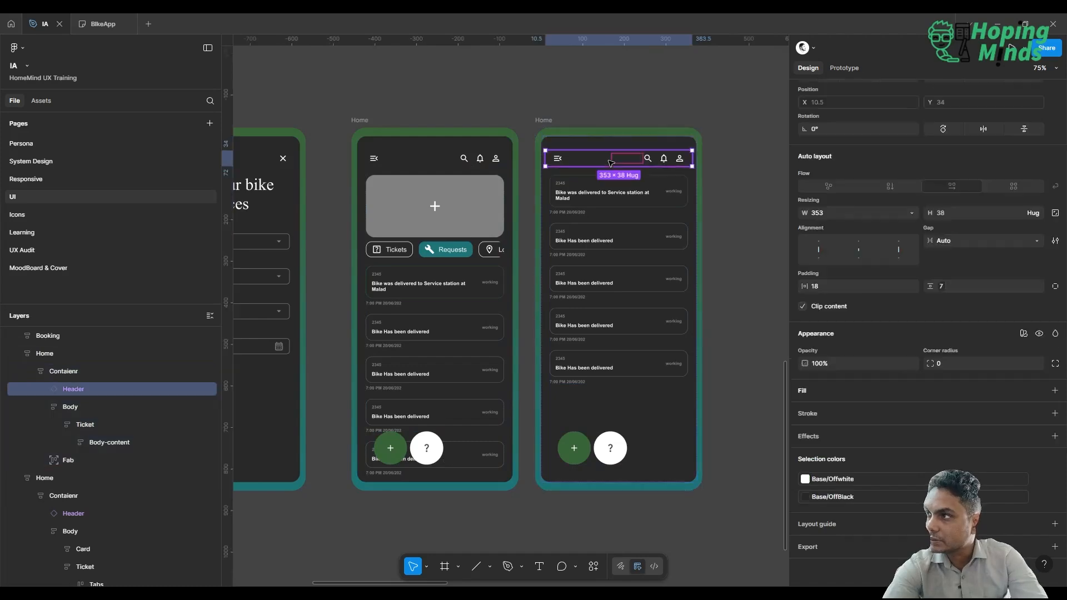
{"action": "scroll", "coordinate": [916, 178], "scroll_direction": "up", "scroll_amount": 4}
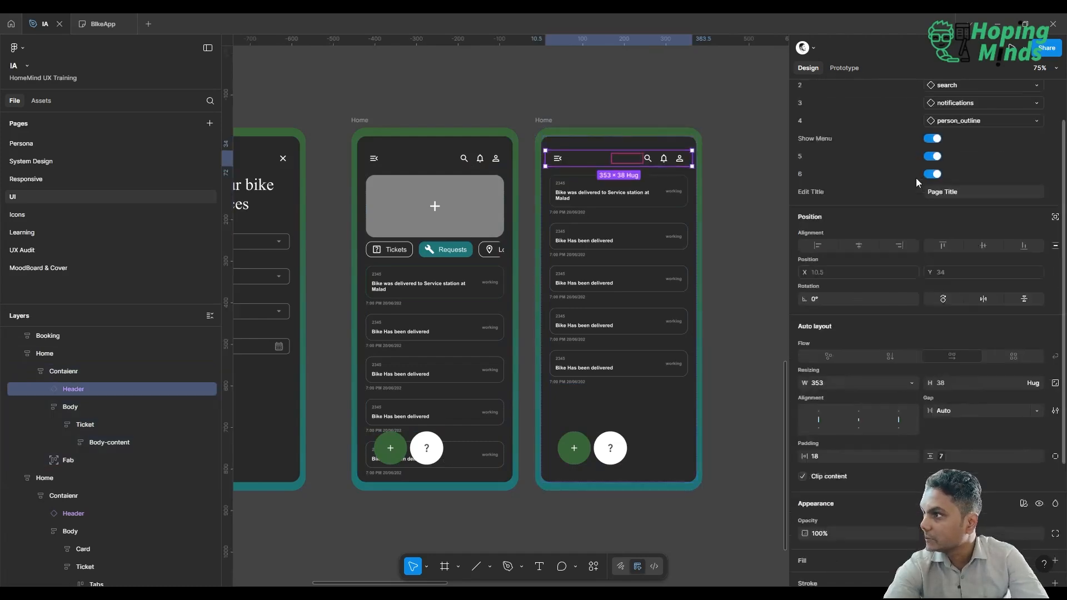
{"action": "left_click", "coordinate": [978, 124]}
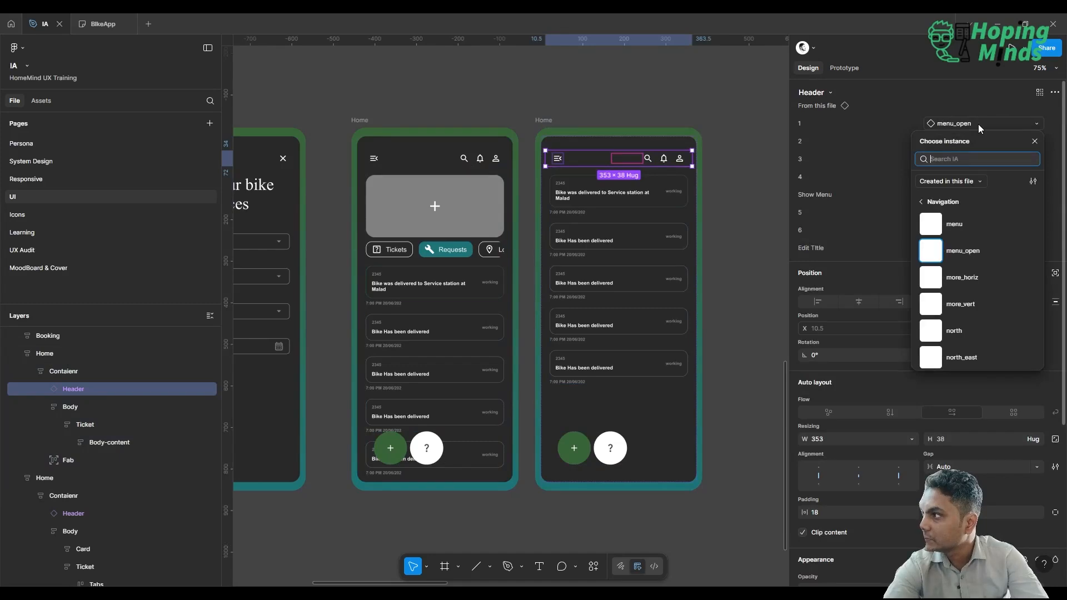
{"action": "left_click", "coordinate": [979, 124]}
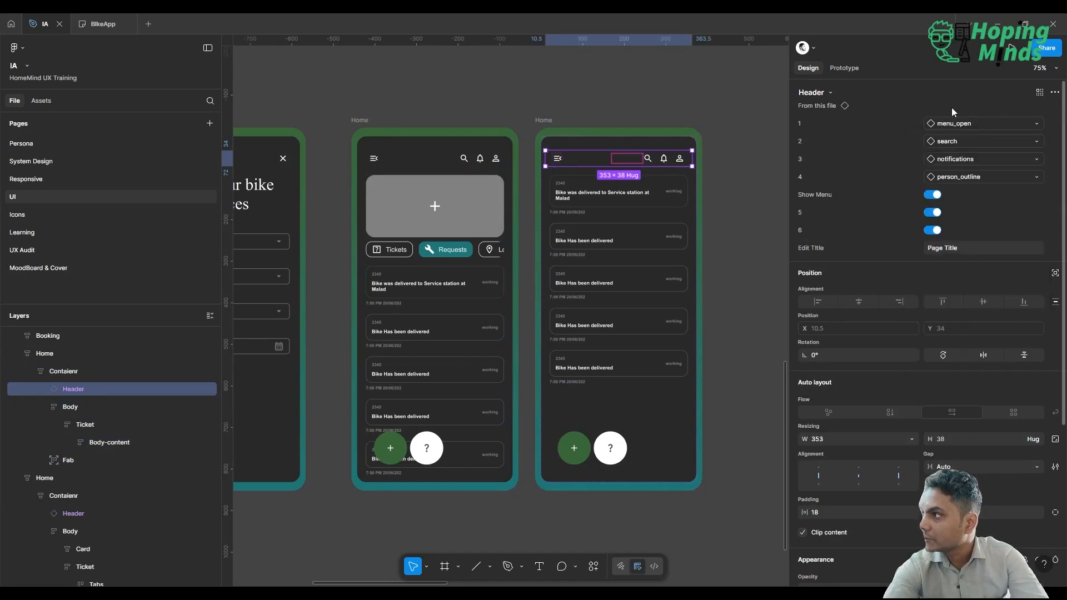
{"action": "scroll", "coordinate": [875, 213], "scroll_direction": "down", "scroll_amount": 1}
{"action": "scroll", "coordinate": [875, 214], "scroll_direction": "up", "scroll_amount": 1}
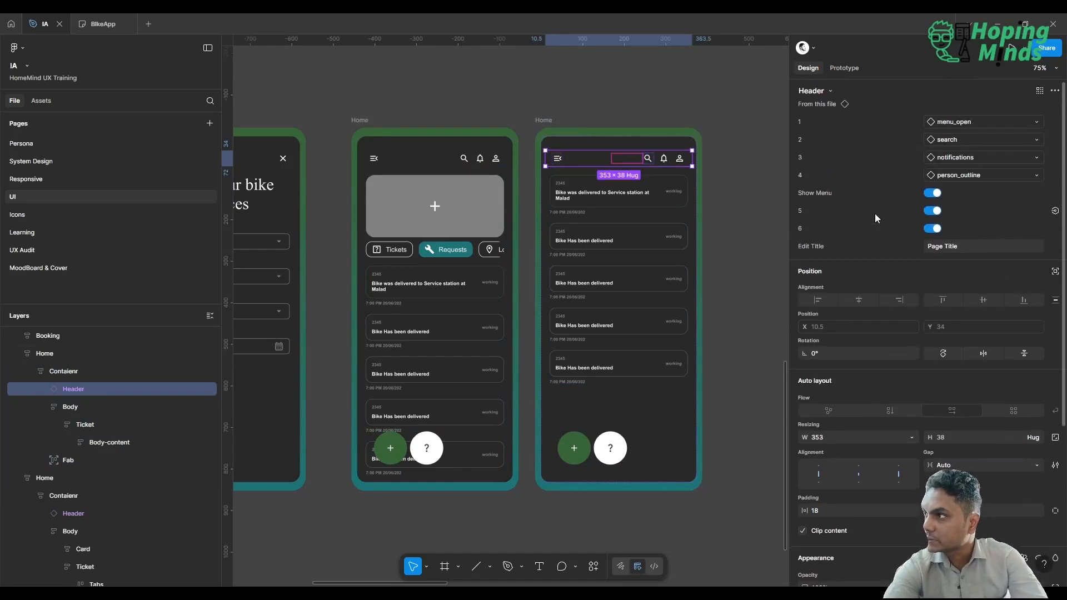
{"action": "left_click", "coordinate": [932, 194]}
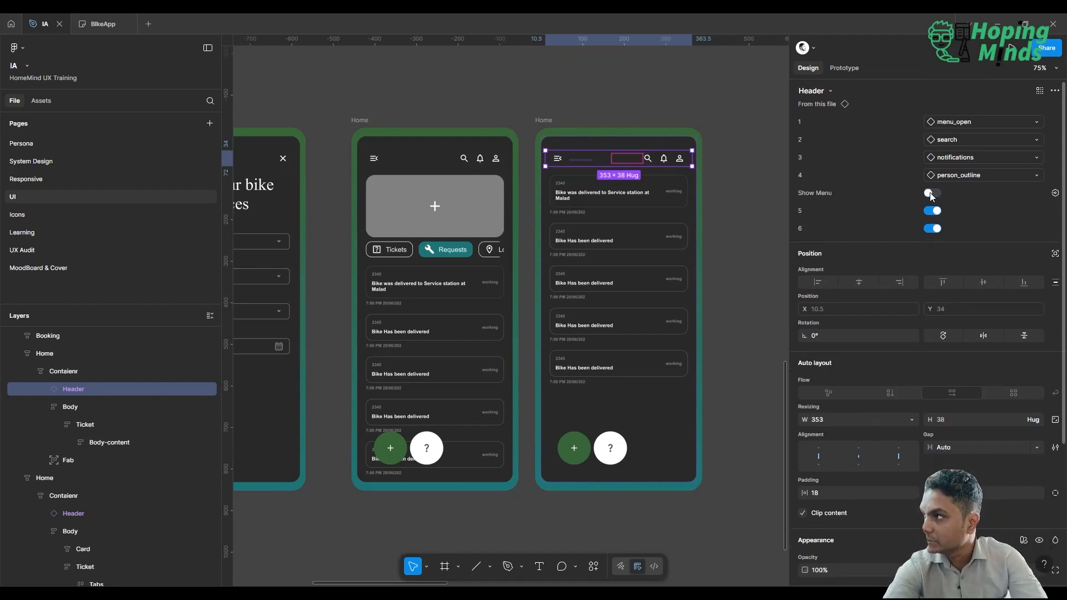
{"action": "left_click", "coordinate": [930, 192]}
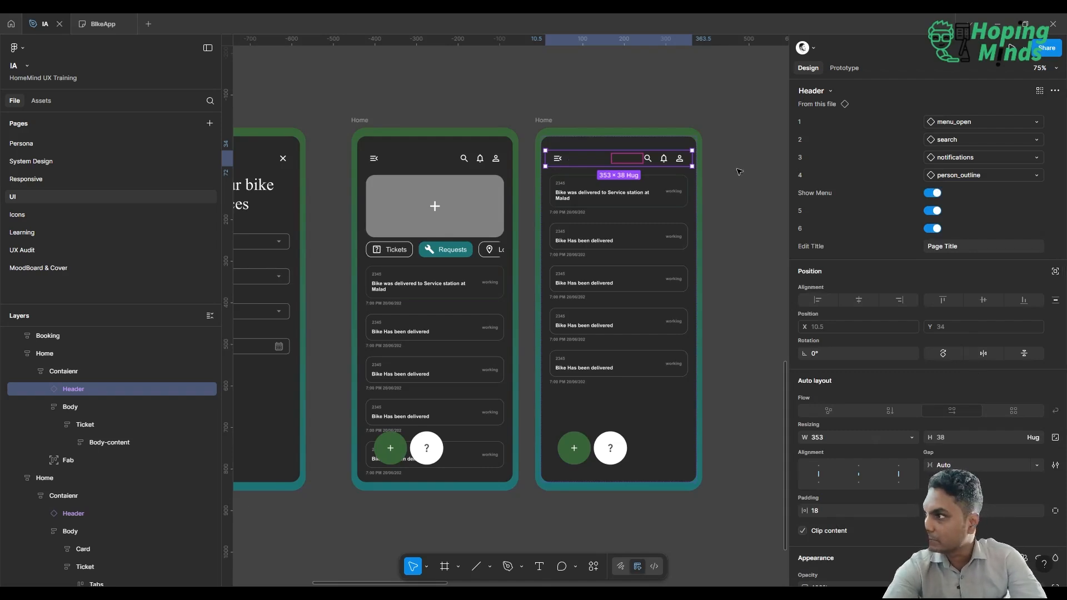
Inspect the Page Title text layer inside the duplicated screen's Header instance.
{"action": "double_click", "coordinate": [575, 162]}
{"action": "double_click", "coordinate": [576, 162]}
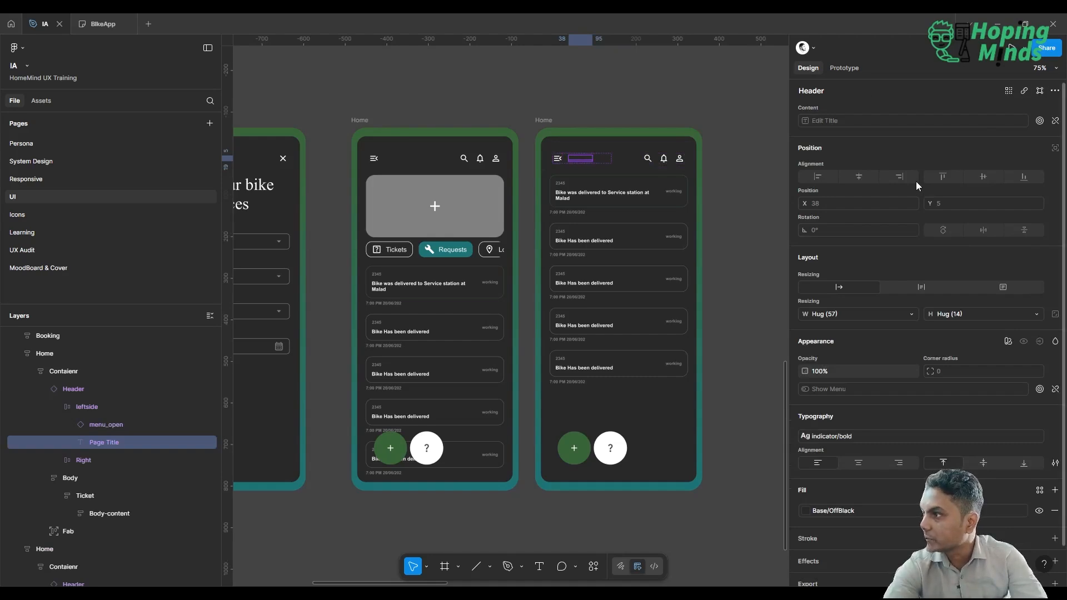
{"action": "left_click", "coordinate": [638, 165]}
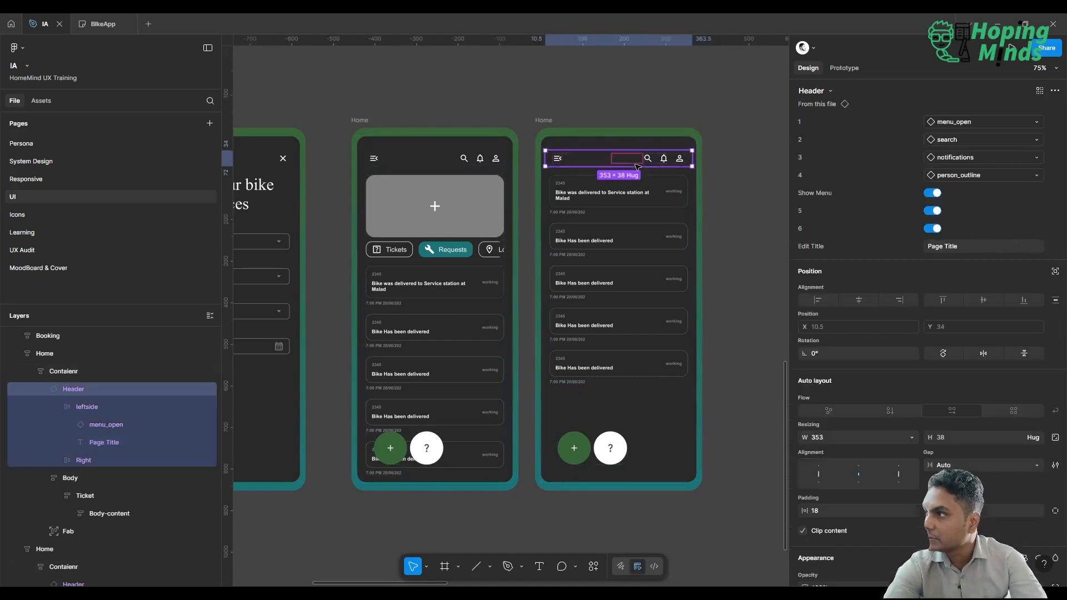
Go to the Header's main component, detach the fill style of its Text Boxes and forms frame and set the fill to 000000.
{"action": "left_click", "coordinate": [844, 104]}
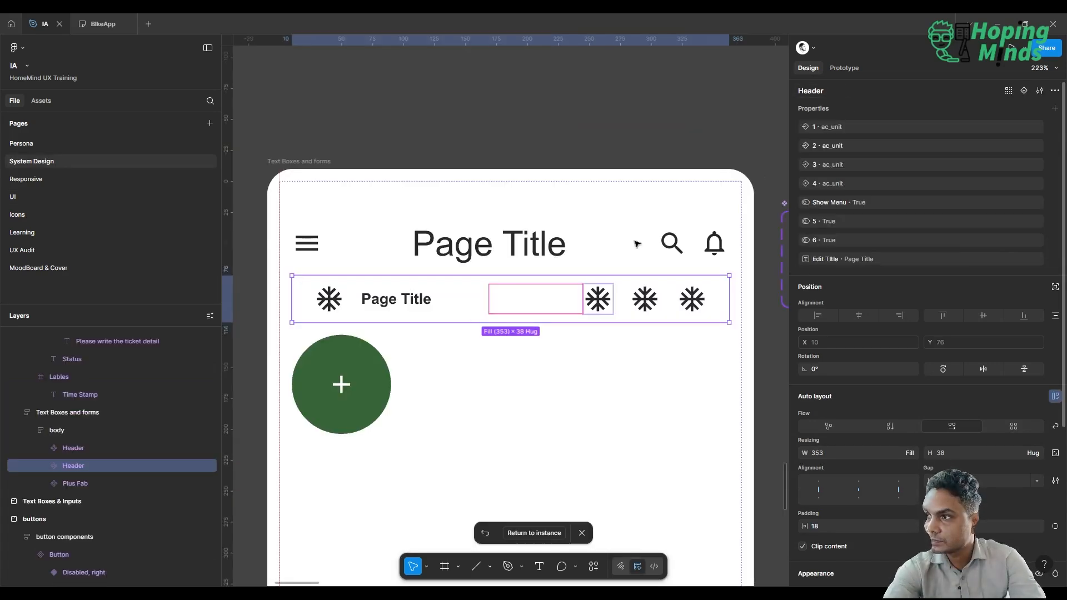
{"action": "left_click", "coordinate": [295, 163]}
{"action": "scroll", "coordinate": [862, 370], "scroll_direction": "down", "scroll_amount": 5}
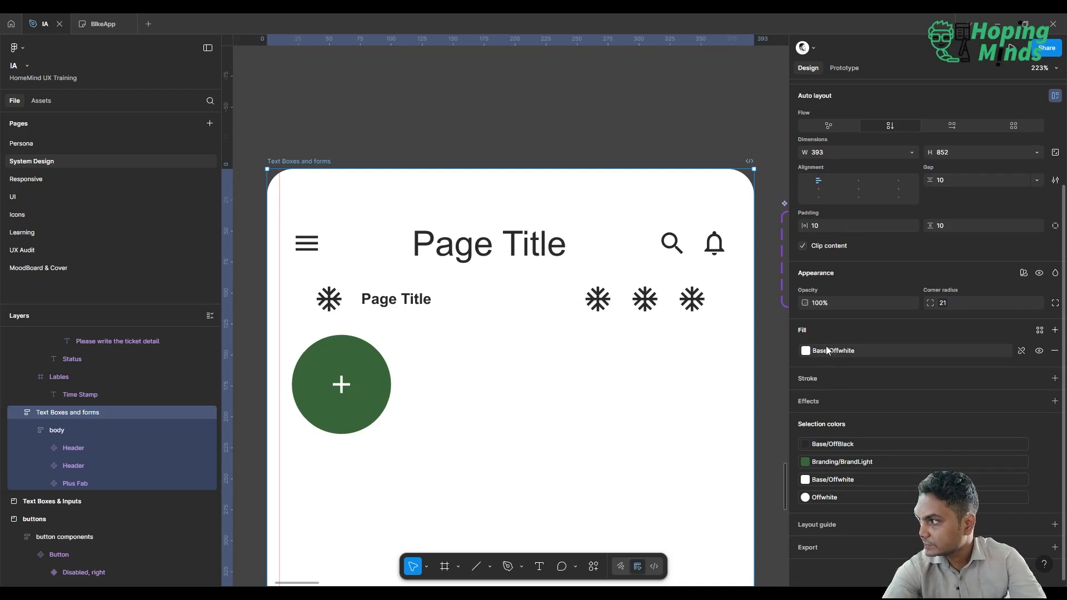
{"action": "left_click", "coordinate": [1023, 351]}
{"action": "left_click", "coordinate": [905, 355]}
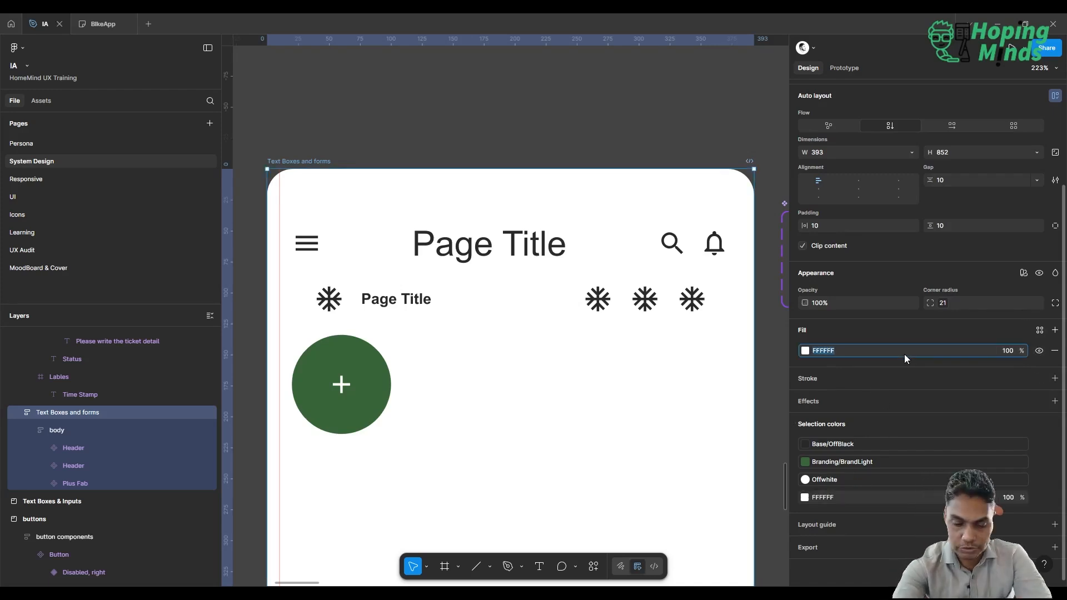
{"action": "type", "text": "000"}
{"action": "key", "text": "Return"}
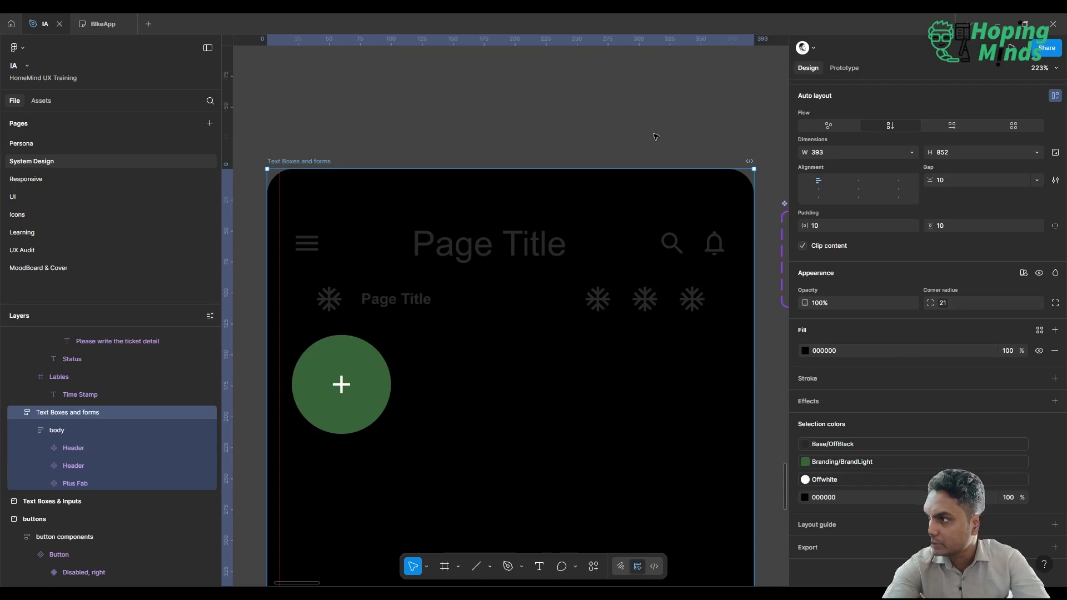
Replace the Base/OffBlack color used inside the Text Boxes and forms frame with Base/Offwhite.
{"action": "scroll", "coordinate": [656, 137], "scroll_direction": "down", "scroll_amount": 1}
{"action": "scroll", "coordinate": [656, 137], "scroll_direction": "down", "scroll_amount": 3}
{"action": "scroll", "coordinate": [656, 137], "scroll_direction": "right", "scroll_amount": 2}
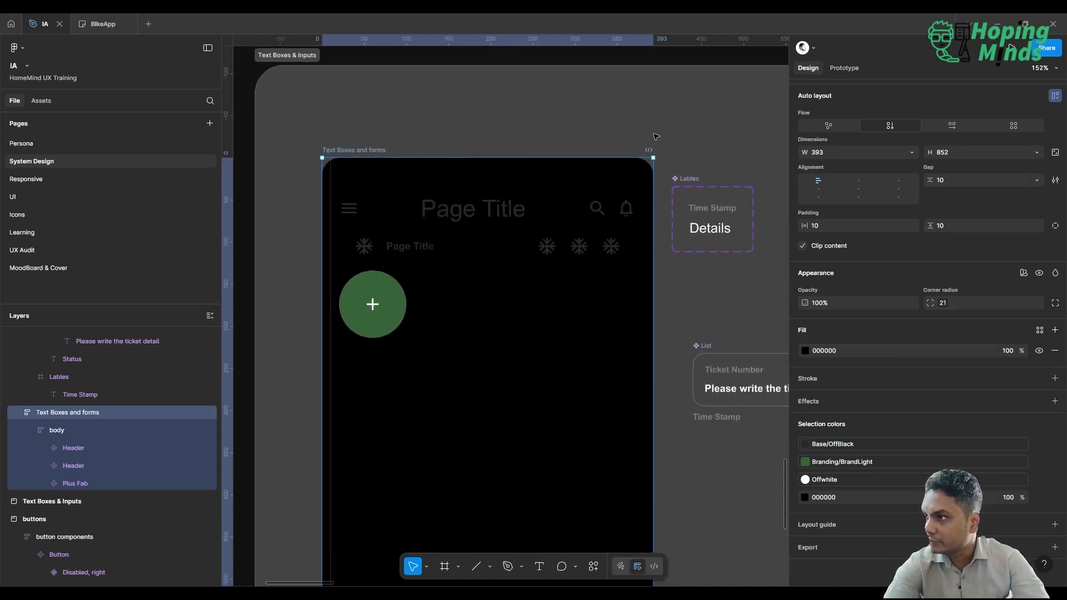
{"action": "left_click", "coordinate": [885, 446]}
{"action": "left_click", "coordinate": [702, 452]}
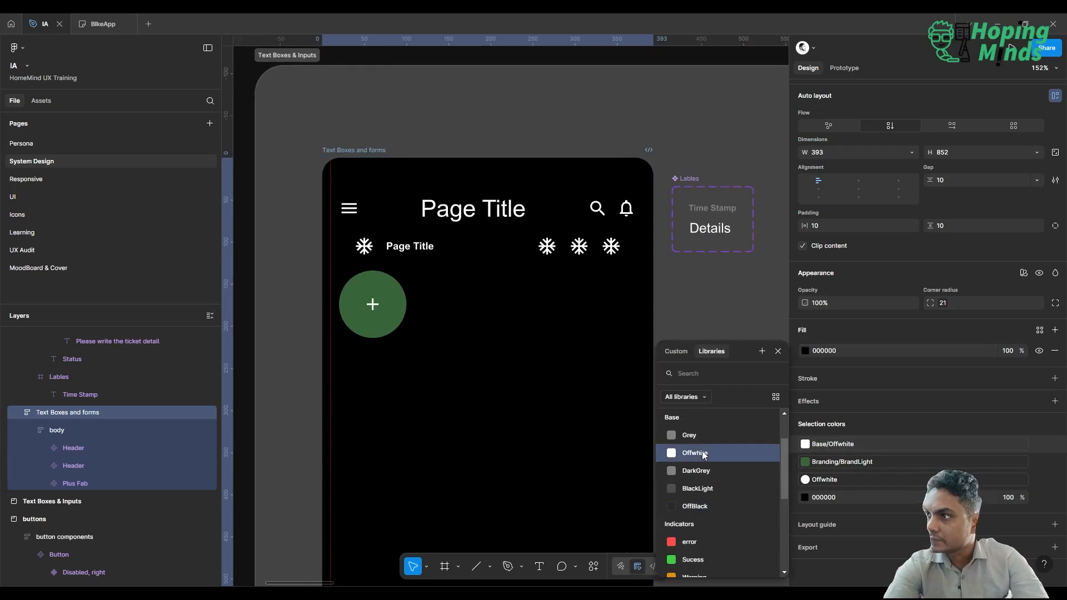
{"action": "left_click", "coordinate": [697, 135]}
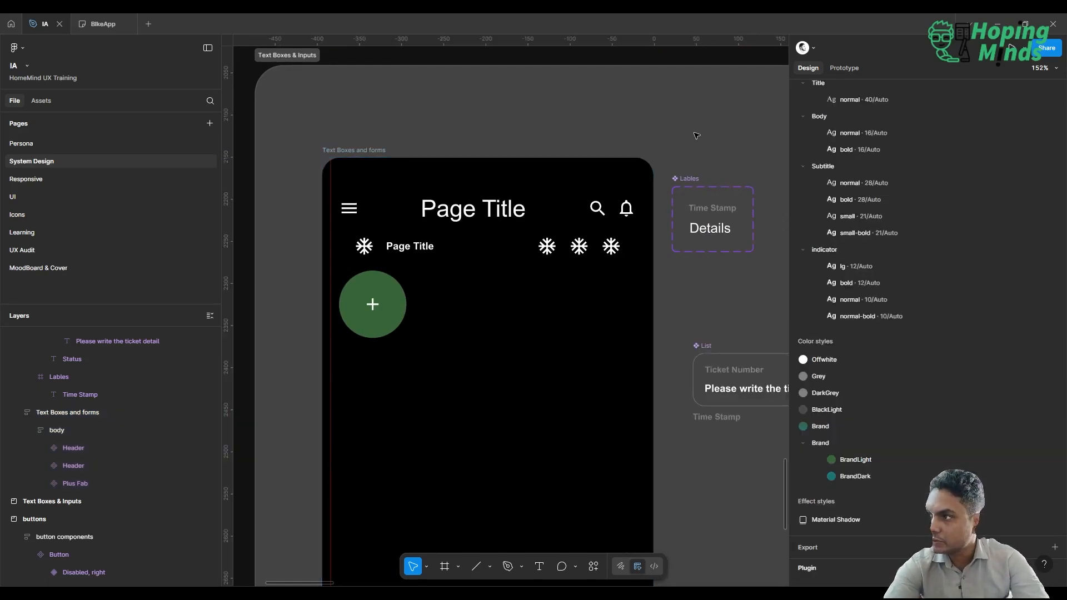
{"action": "scroll", "coordinate": [697, 135], "scroll_direction": "down", "scroll_amount": 3}
{"action": "scroll", "coordinate": [698, 135], "scroll_direction": "right", "scroll_amount": 4}
{"action": "scroll", "coordinate": [697, 136], "scroll_direction": "up", "scroll_amount": 3}
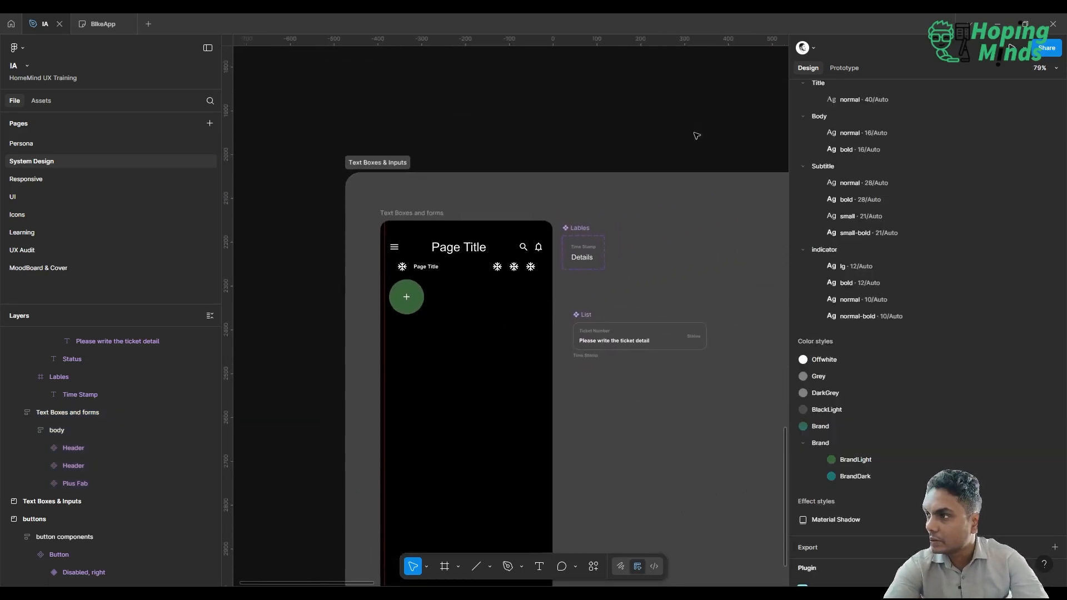
{"action": "scroll", "coordinate": [697, 135], "scroll_direction": "left", "scroll_amount": 1}
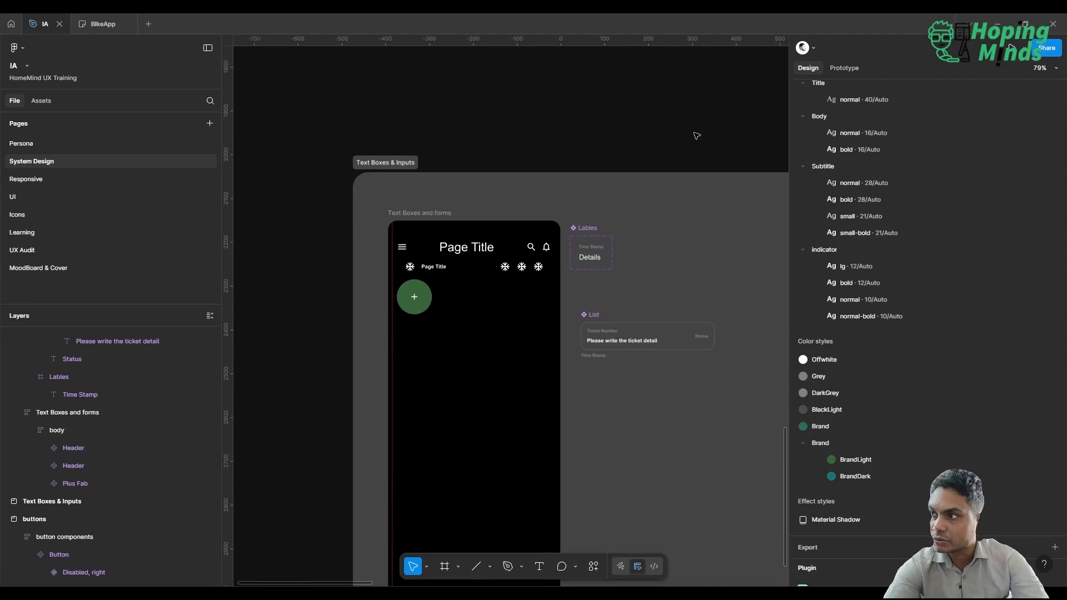
Inspect the large Header component's Page Title text layer and the smaller Header component below it.
{"action": "left_click", "coordinate": [465, 248]}
{"action": "double_click", "coordinate": [465, 249]}
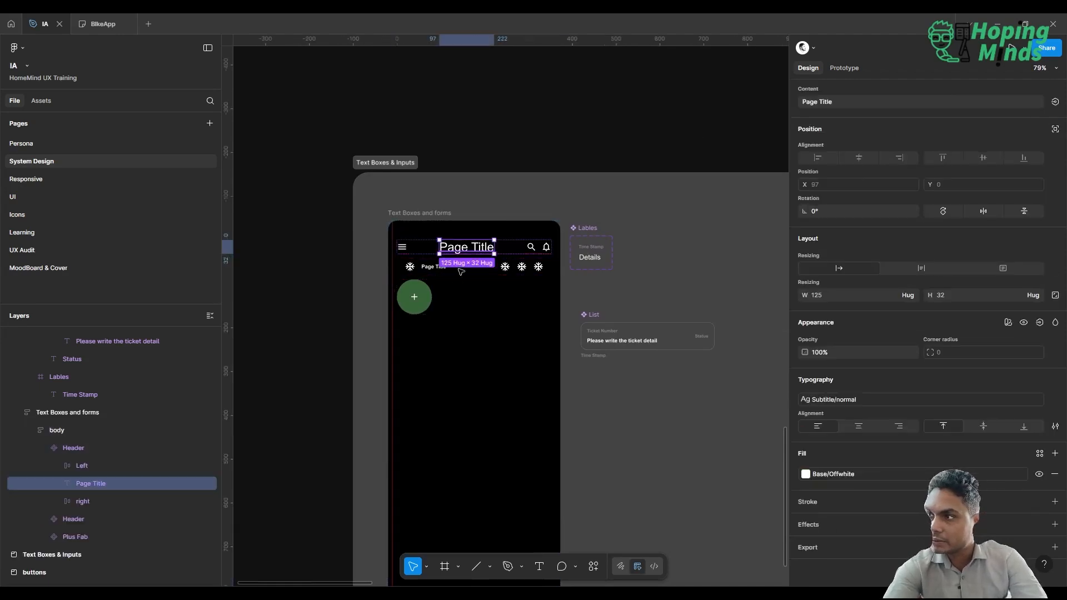
{"action": "left_click", "coordinate": [433, 271]}
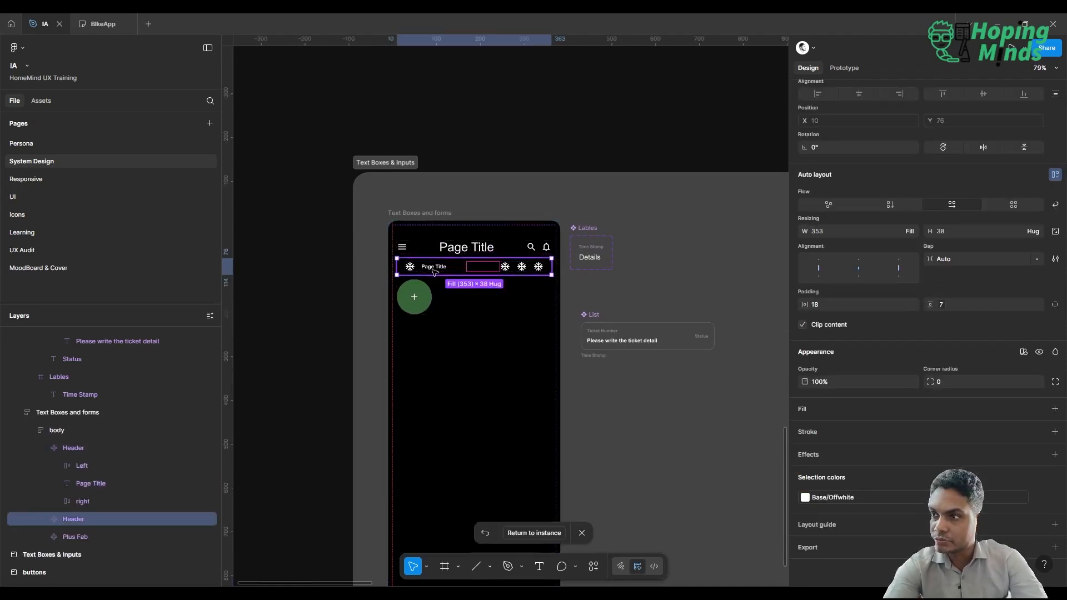
Return to the UI page and turn off options 5 and 6 on the second Home screen's Header instance.
{"action": "left_click", "coordinate": [79, 194]}
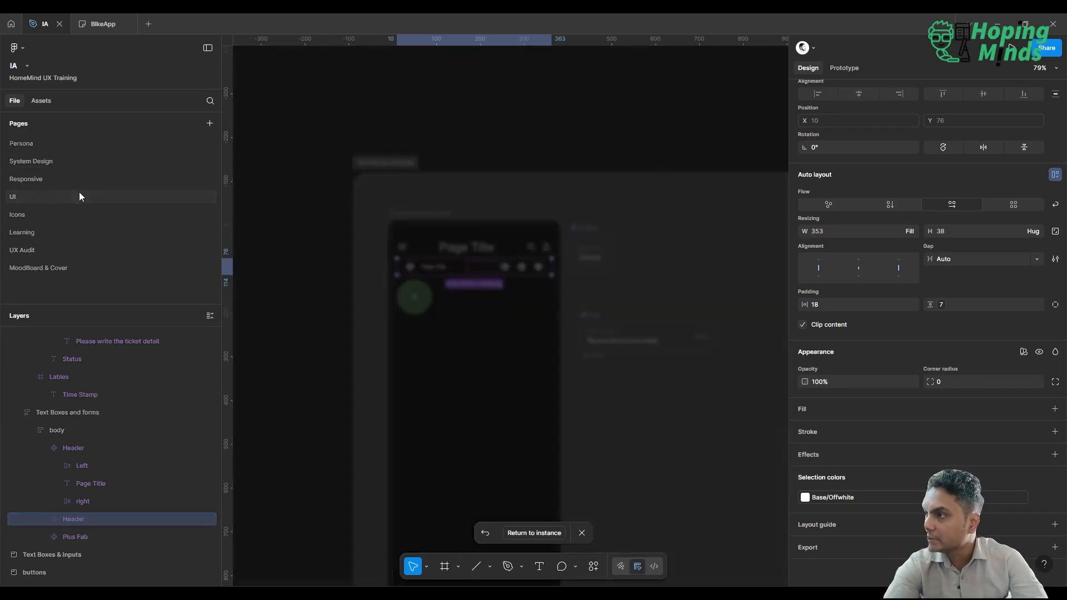
{"action": "scroll", "coordinate": [570, 128], "scroll_direction": "right", "scroll_amount": 3}
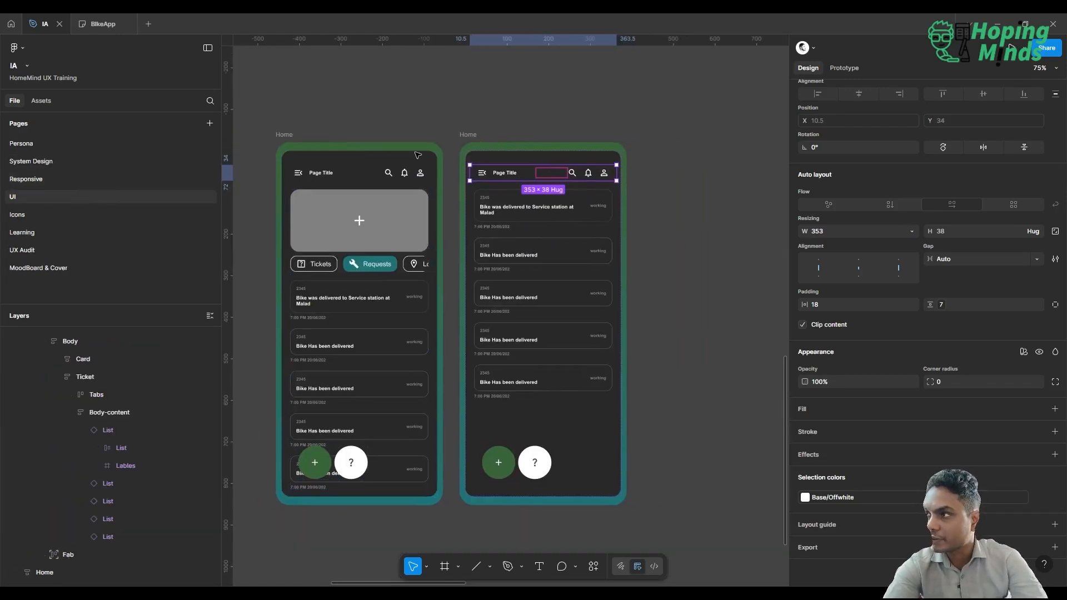
{"action": "scroll", "coordinate": [570, 127], "scroll_direction": "up", "scroll_amount": 4}
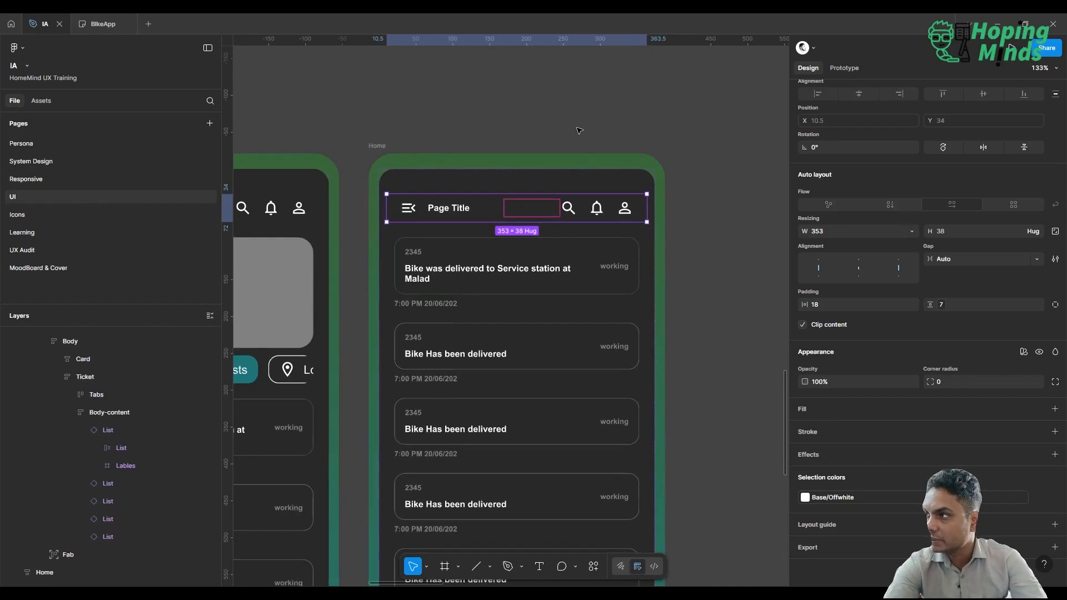
{"action": "left_click", "coordinate": [579, 130]}
{"action": "left_click", "coordinate": [507, 216]}
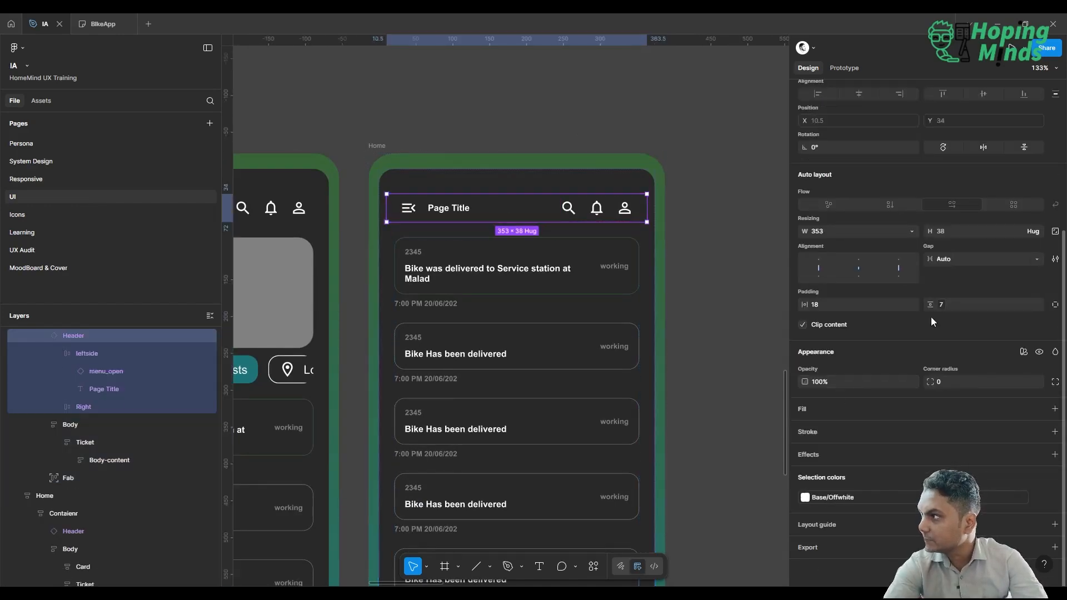
{"action": "scroll", "coordinate": [931, 317], "scroll_direction": "up", "scroll_amount": 4}
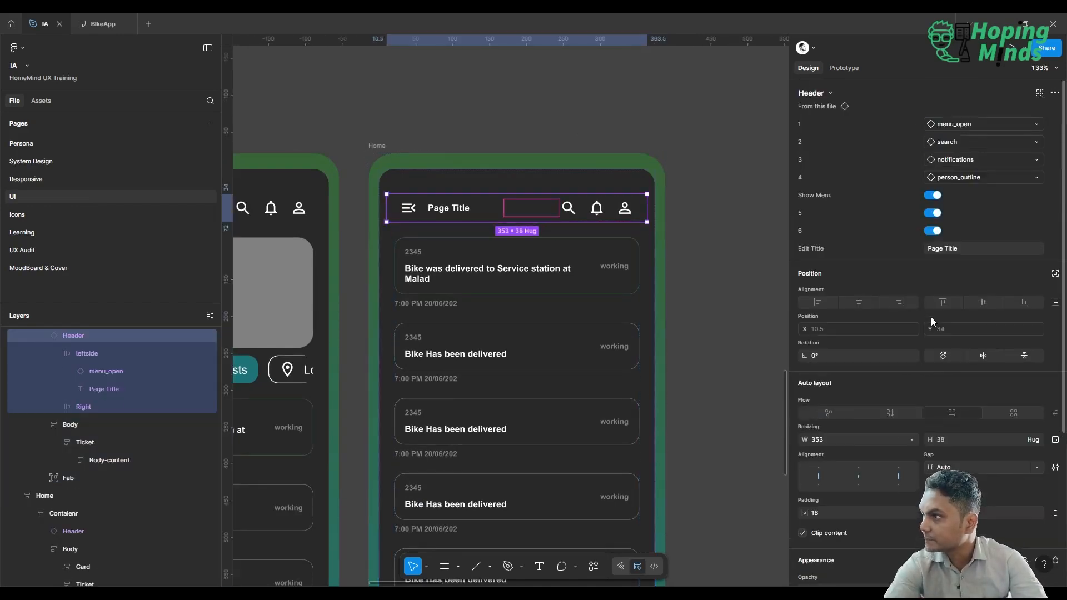
{"action": "left_click", "coordinate": [933, 212]}
{"action": "left_click", "coordinate": [933, 213]}
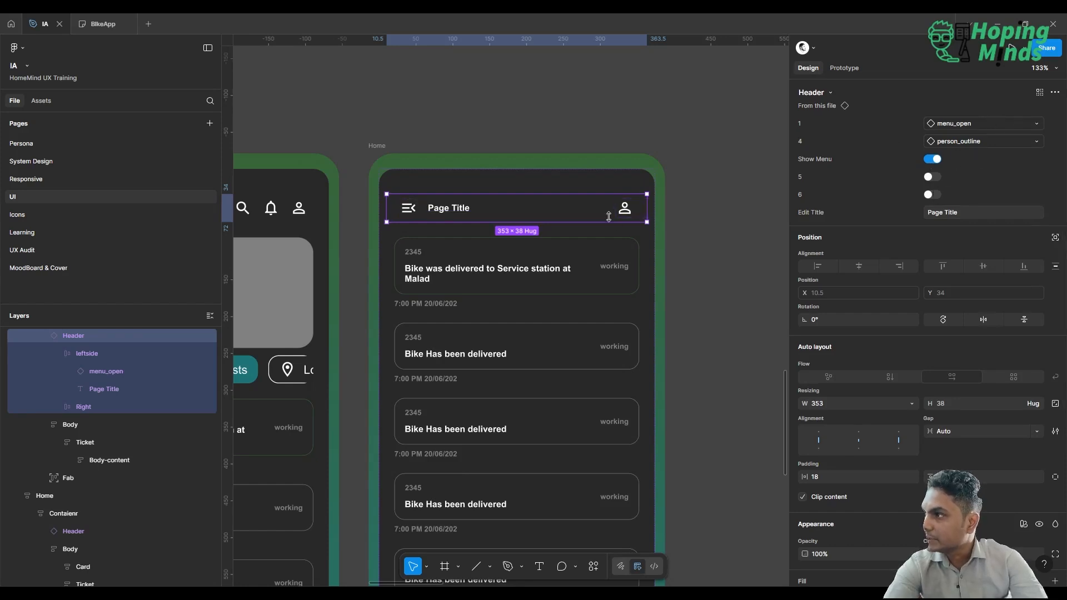
Swap the Header instance's icon 4 for search and its icon 1 for arrow_back.
{"action": "left_click", "coordinate": [986, 143]}
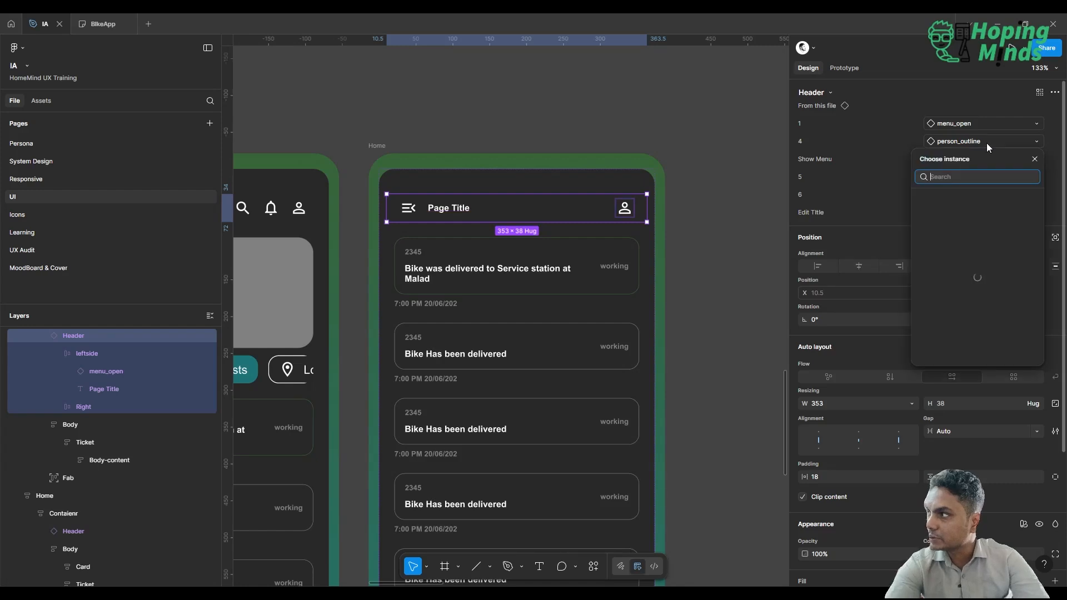
{"action": "type", "text": "search"}
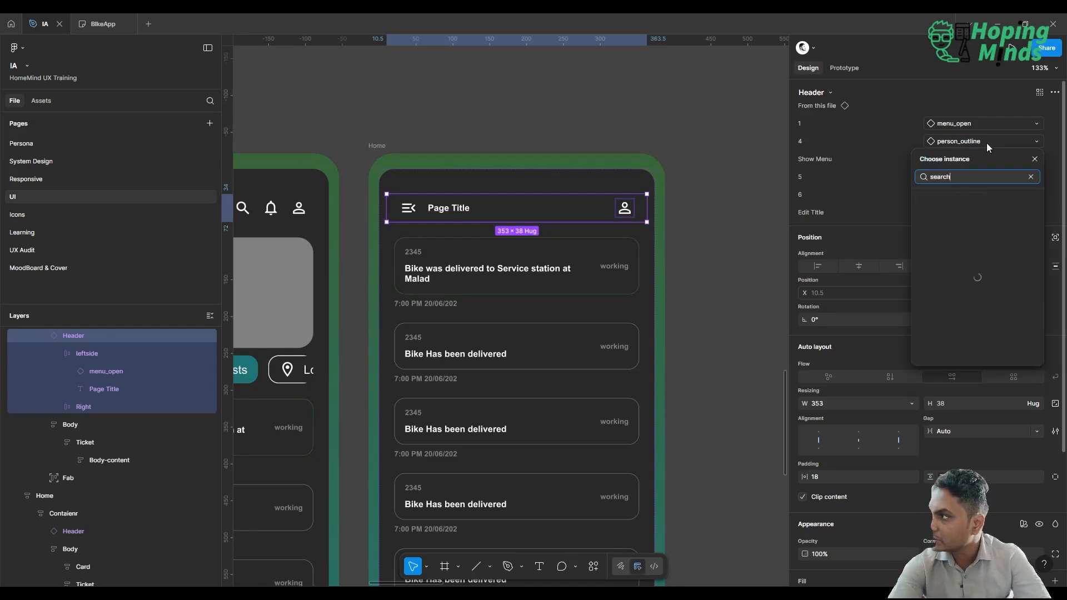
{"action": "key", "text": "Return"}
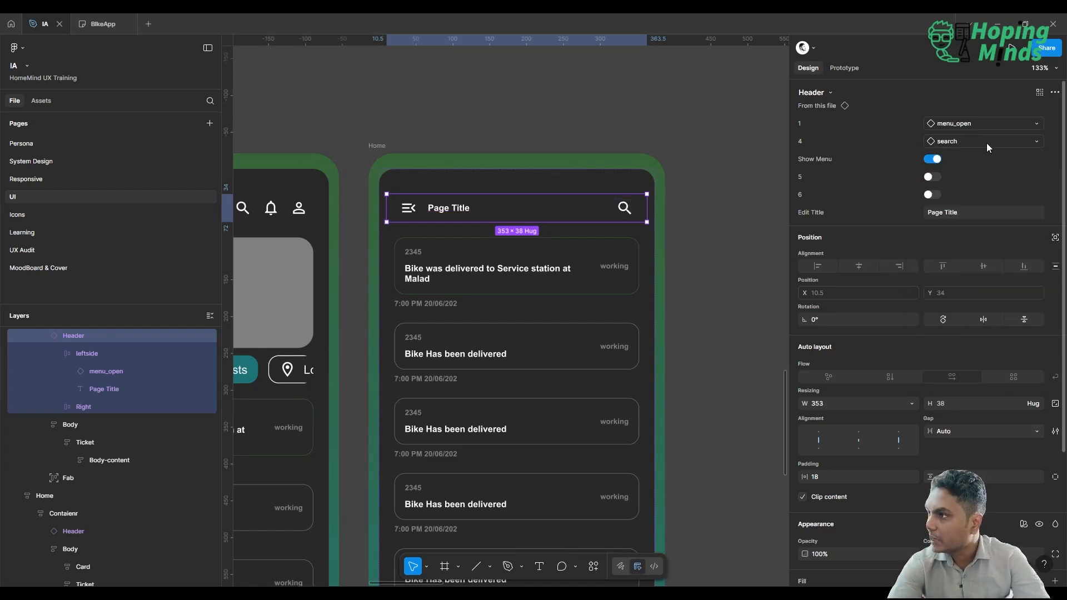
{"action": "left_click", "coordinate": [952, 123]}
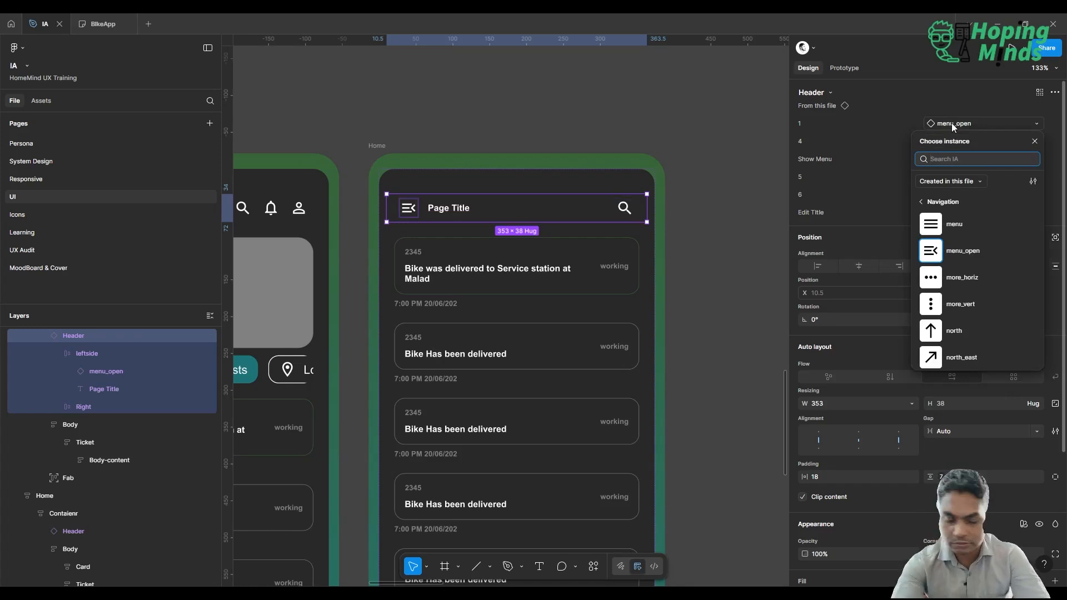
{"action": "type", "text": "back"}
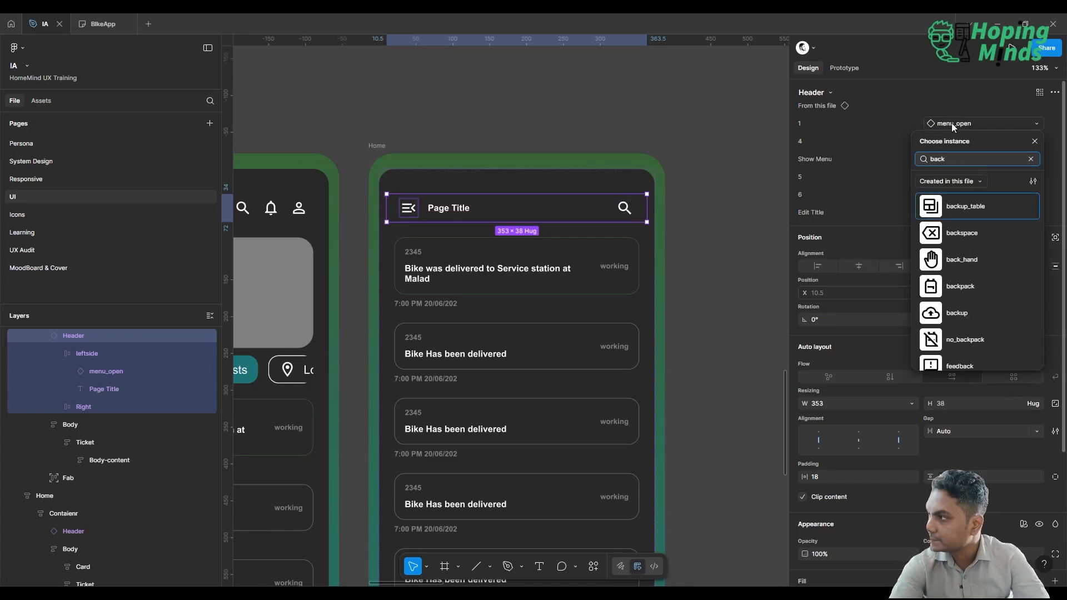
{"action": "scroll", "coordinate": [974, 280], "scroll_direction": "down", "scroll_amount": 3}
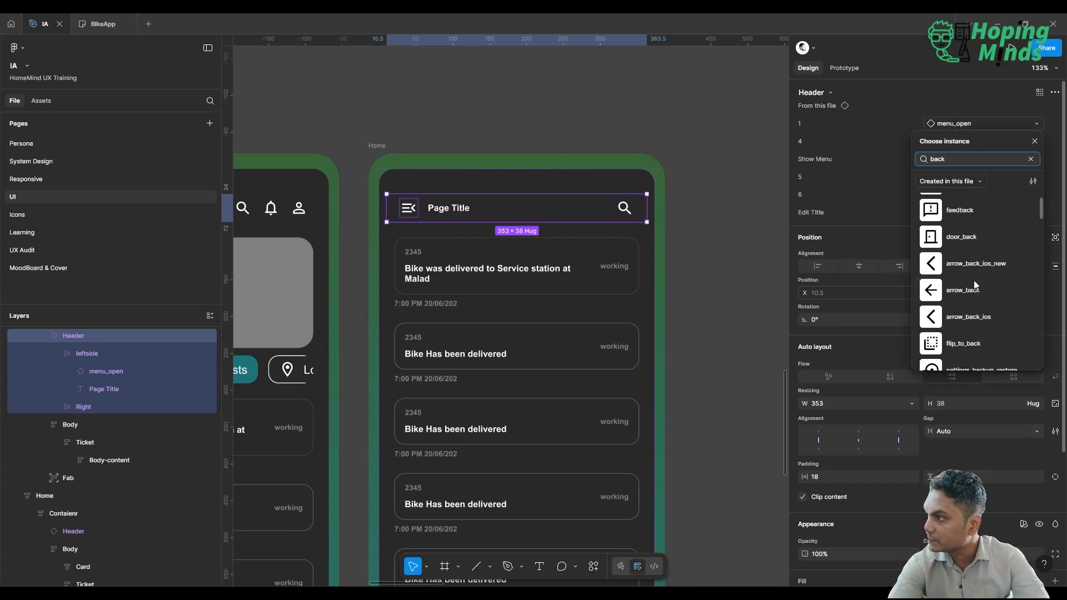
{"action": "left_click", "coordinate": [974, 280]}
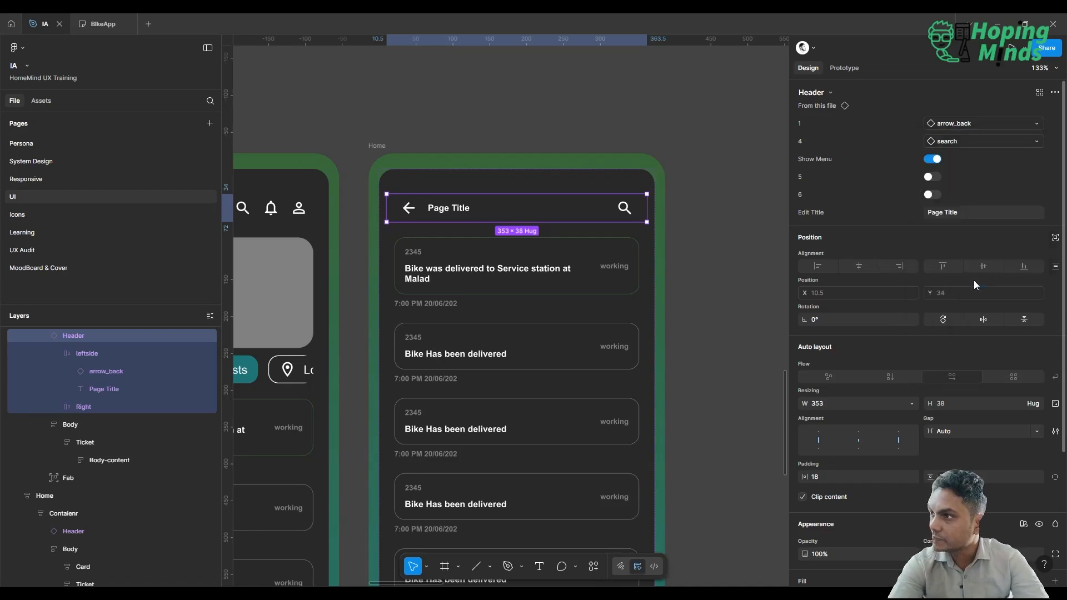
Set the Header instance's title to "Service Status" and deselect it.
{"action": "left_click", "coordinate": [982, 212]}
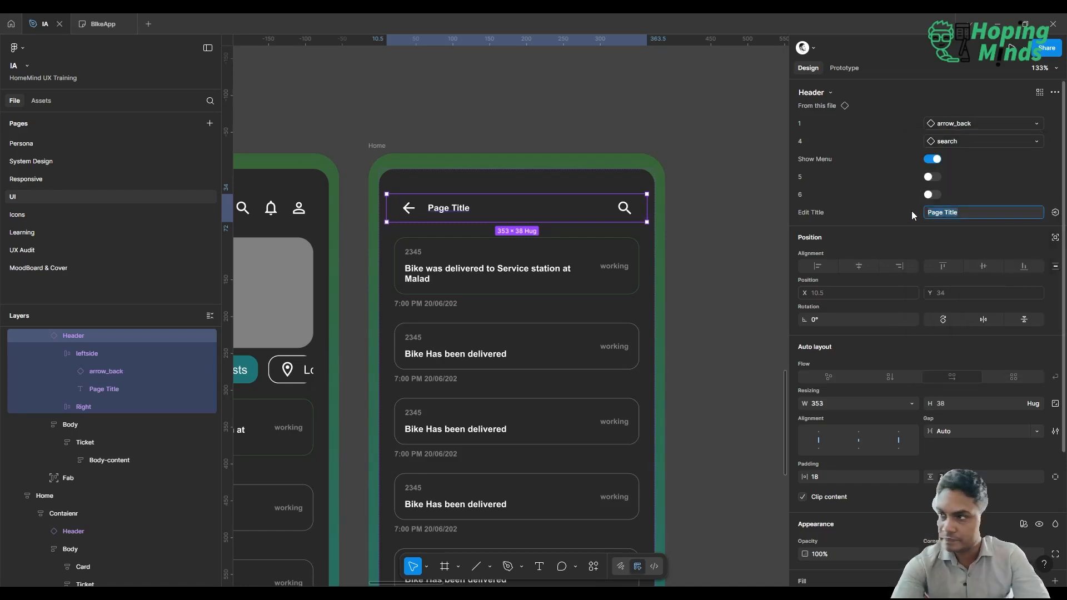
{"action": "type", "text": "Service"}
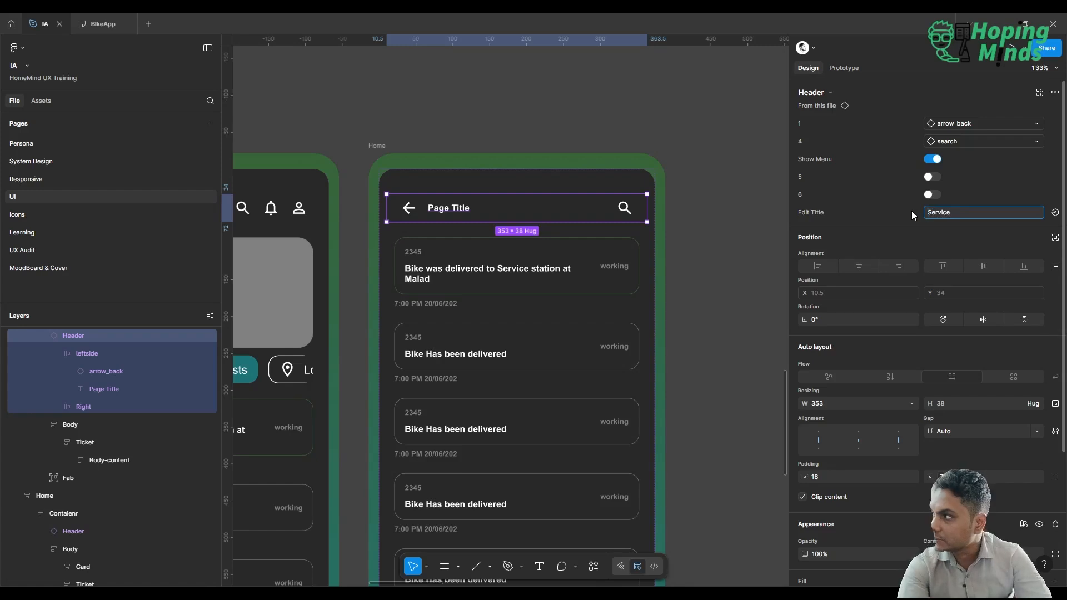
{"action": "type", "text": " Status"}
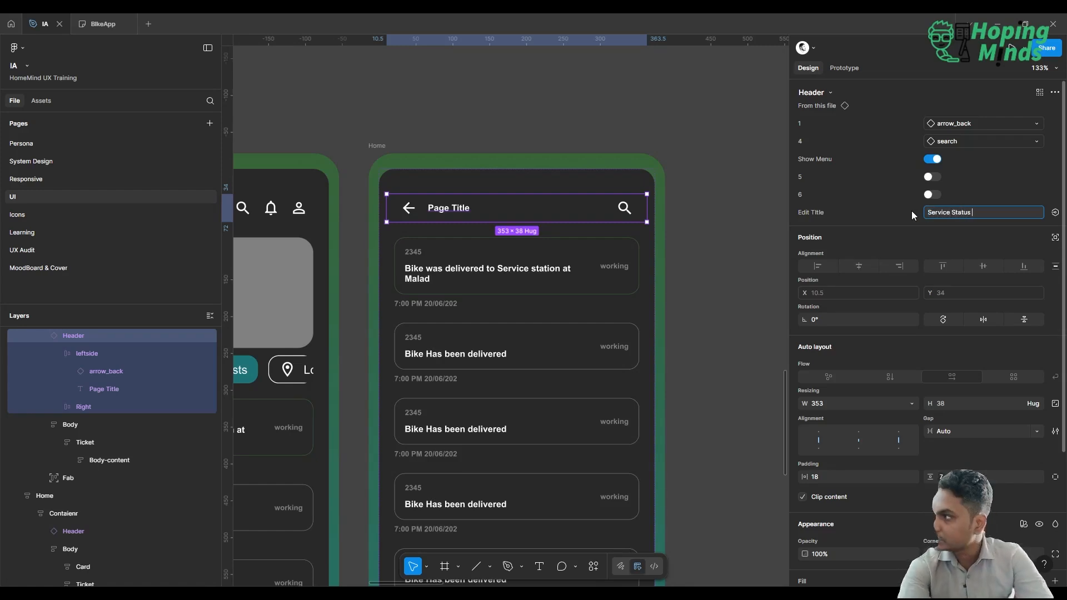
{"action": "key", "text": "Return"}
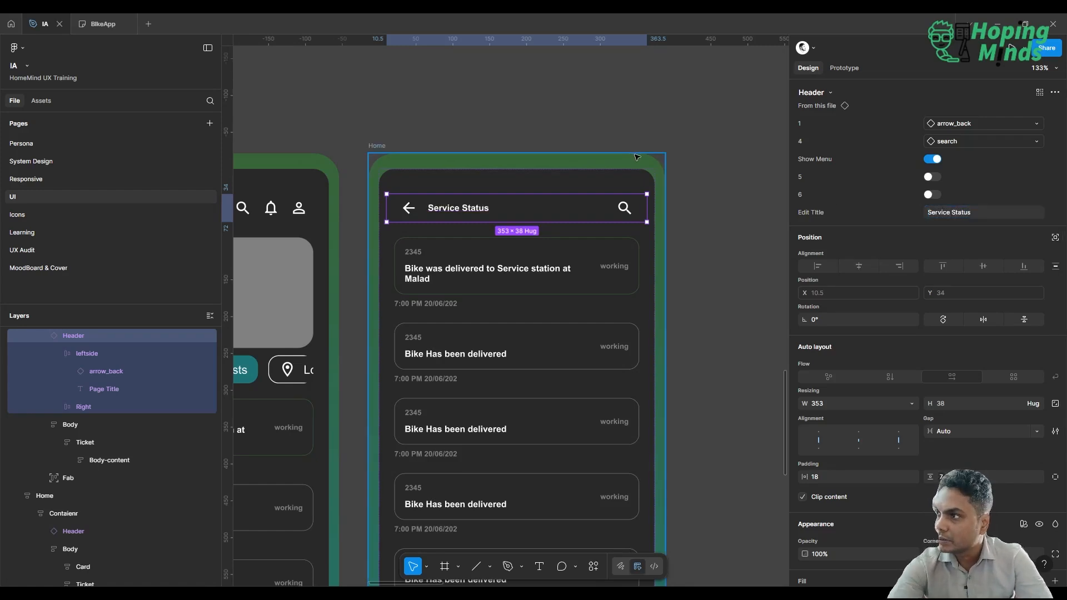
{"action": "left_click", "coordinate": [650, 137]}
{"action": "left_click", "coordinate": [649, 138]}
Review the Service Status screen's header and ticket list against the Home screen beside it.
{"action": "scroll", "coordinate": [649, 137], "scroll_direction": "down", "scroll_amount": 4}
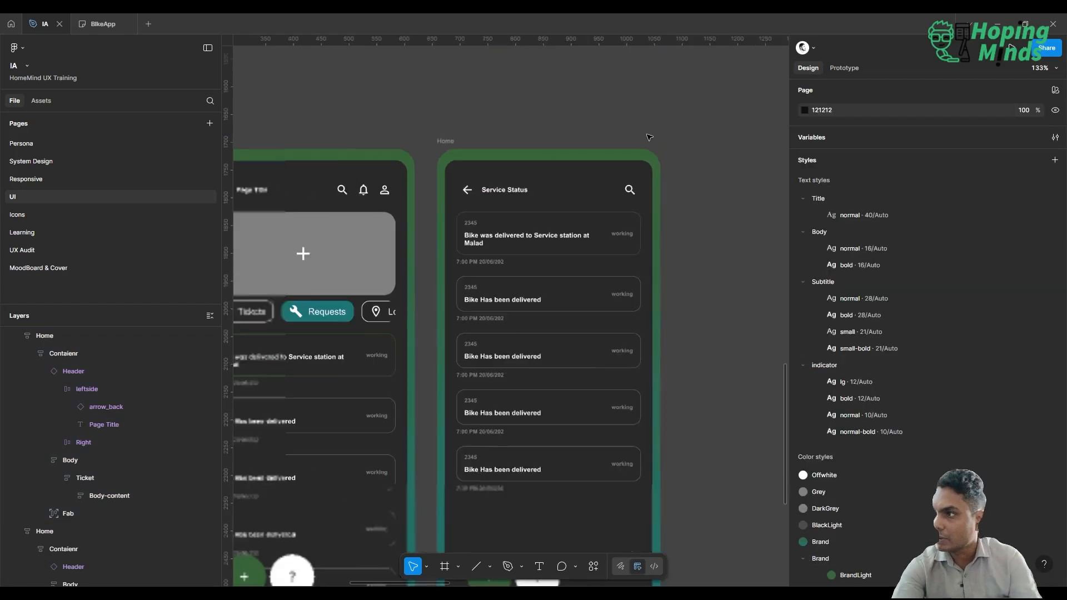
{"action": "scroll", "coordinate": [650, 138], "scroll_direction": "down", "scroll_amount": 1}
{"action": "scroll", "coordinate": [650, 137], "scroll_direction": "right", "scroll_amount": 1}
{"action": "scroll", "coordinate": [649, 138], "scroll_direction": "left", "scroll_amount": 2}
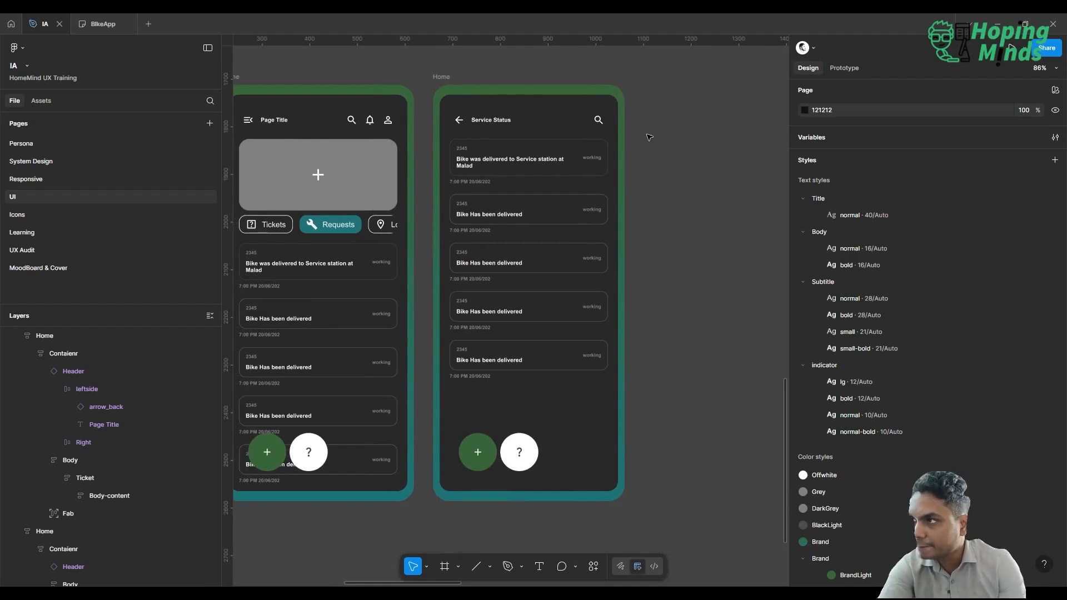
{"action": "scroll", "coordinate": [649, 137], "scroll_direction": "left", "scroll_amount": 4}
{"action": "scroll", "coordinate": [649, 137], "scroll_direction": "left", "scroll_amount": 1}
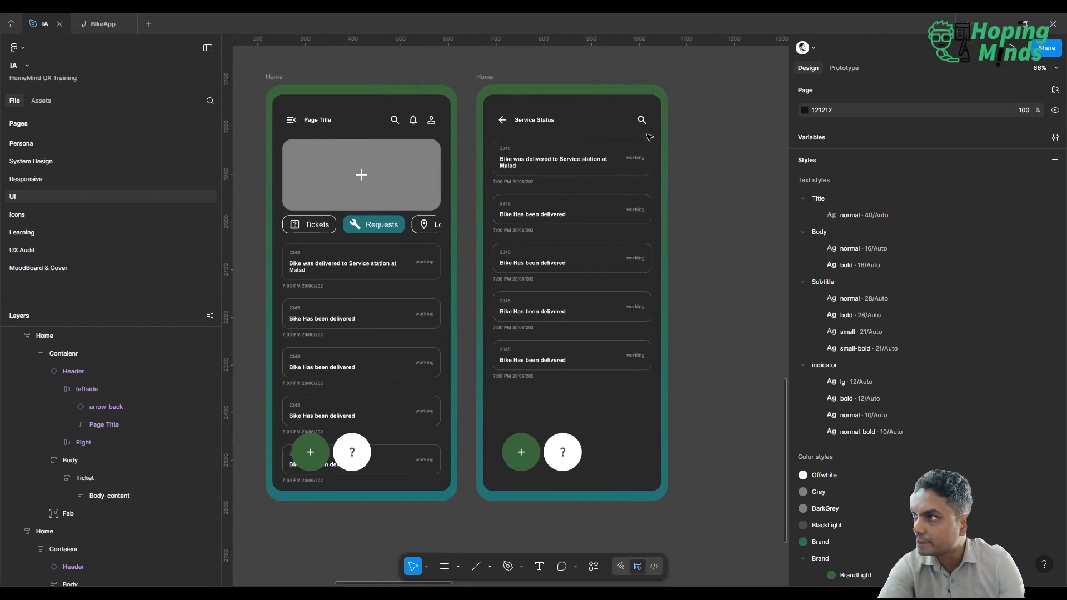
{"action": "scroll", "coordinate": [649, 137], "scroll_direction": "right", "scroll_amount": 1}
{"action": "scroll", "coordinate": [649, 137], "scroll_direction": "up", "scroll_amount": 2}
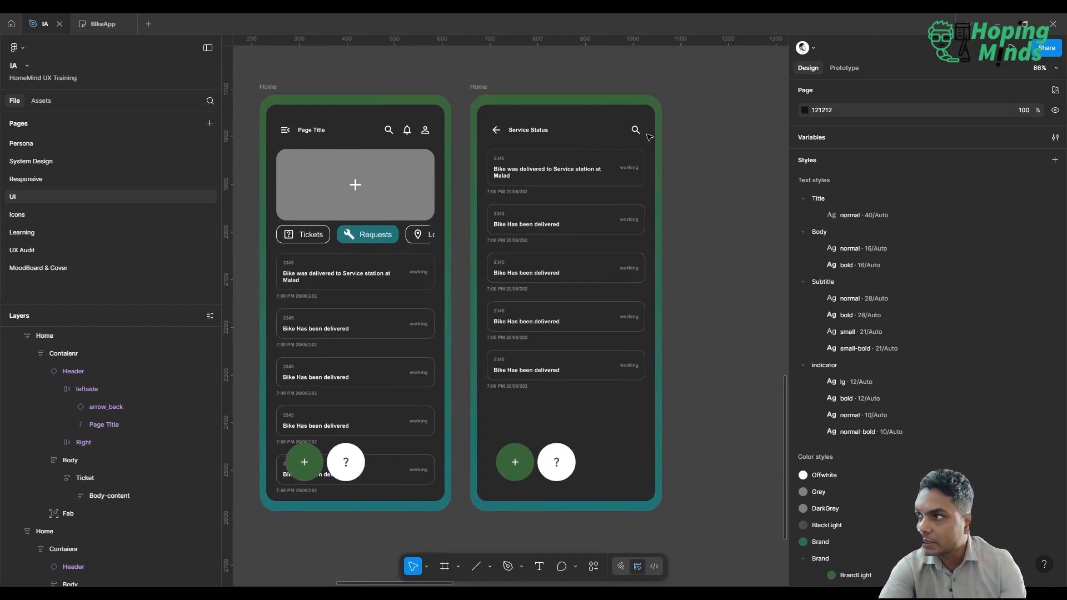
{"action": "left_click", "coordinate": [520, 184]}
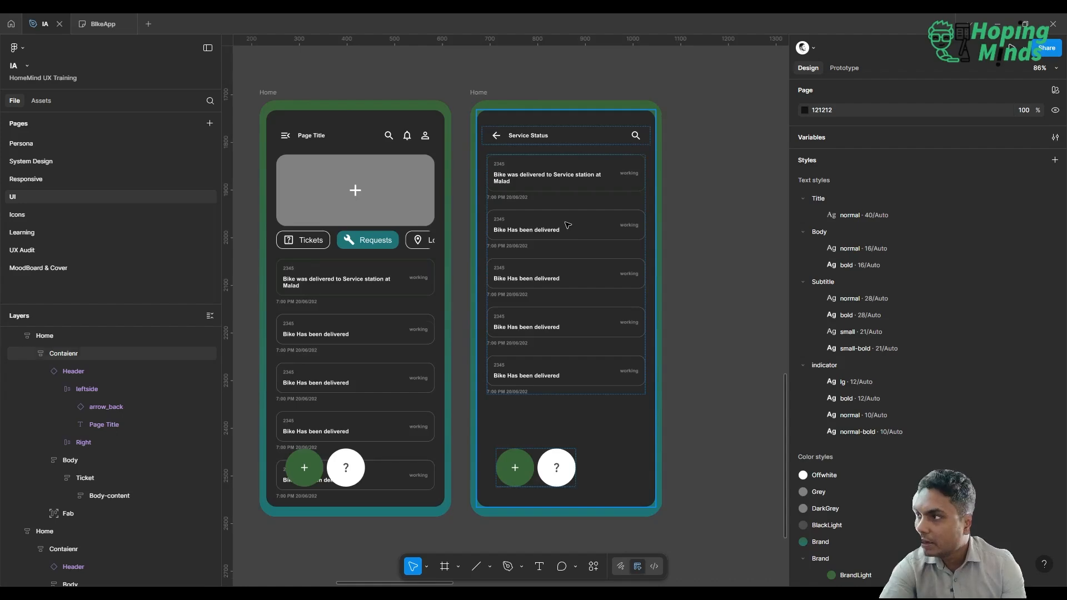
{"action": "key", "text": "Escape"}
{"action": "scroll", "coordinate": [567, 226], "scroll_direction": "up", "scroll_amount": 3}
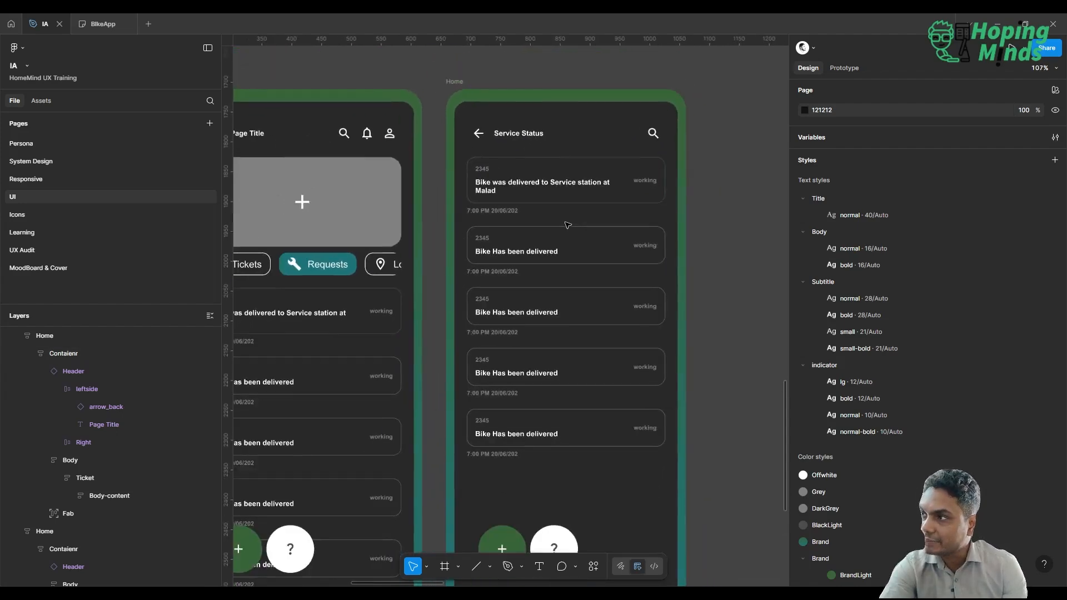
{"action": "left_click", "coordinate": [568, 225]}
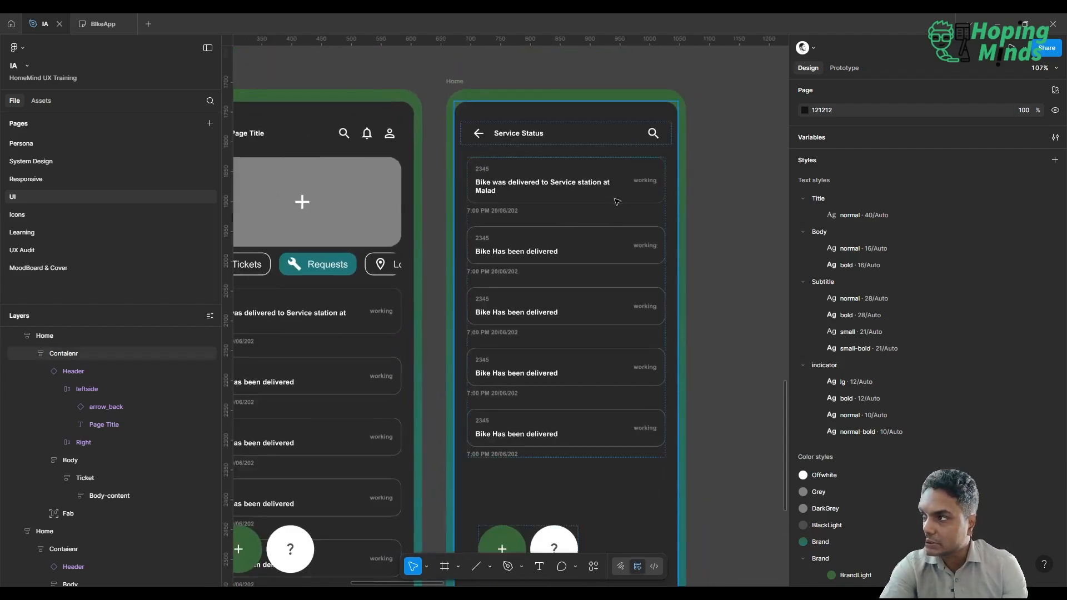
{"action": "scroll", "coordinate": [617, 201], "scroll_direction": "down", "scroll_amount": 3}
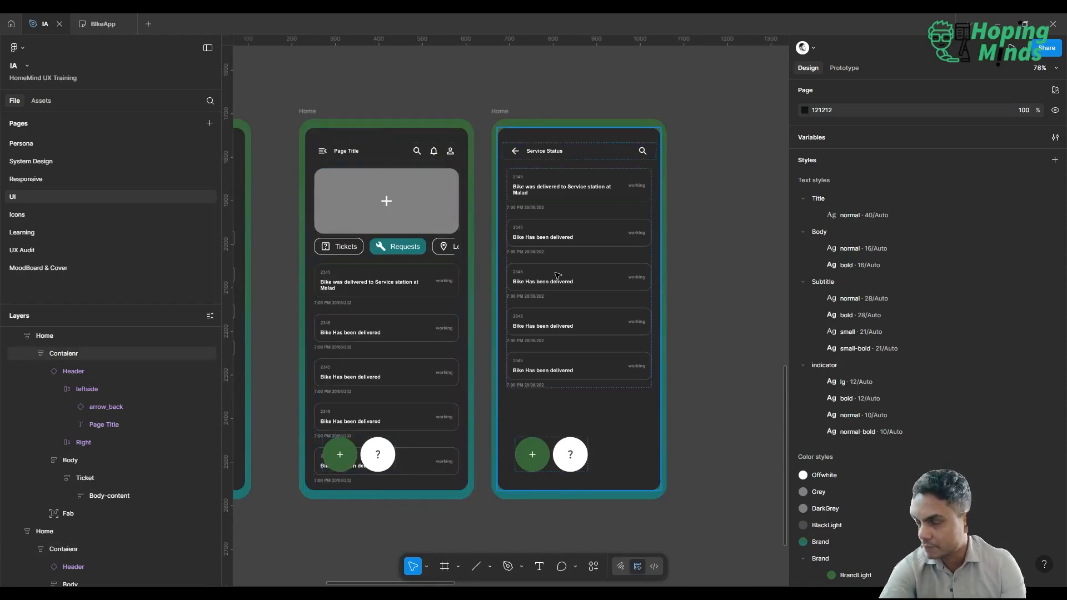
Set the status of the first List item on the Service Status screen to "Booked".
{"action": "scroll", "coordinate": [557, 276], "scroll_direction": "up", "scroll_amount": 4}
{"action": "scroll", "coordinate": [557, 276], "scroll_direction": "up", "scroll_amount": 3}
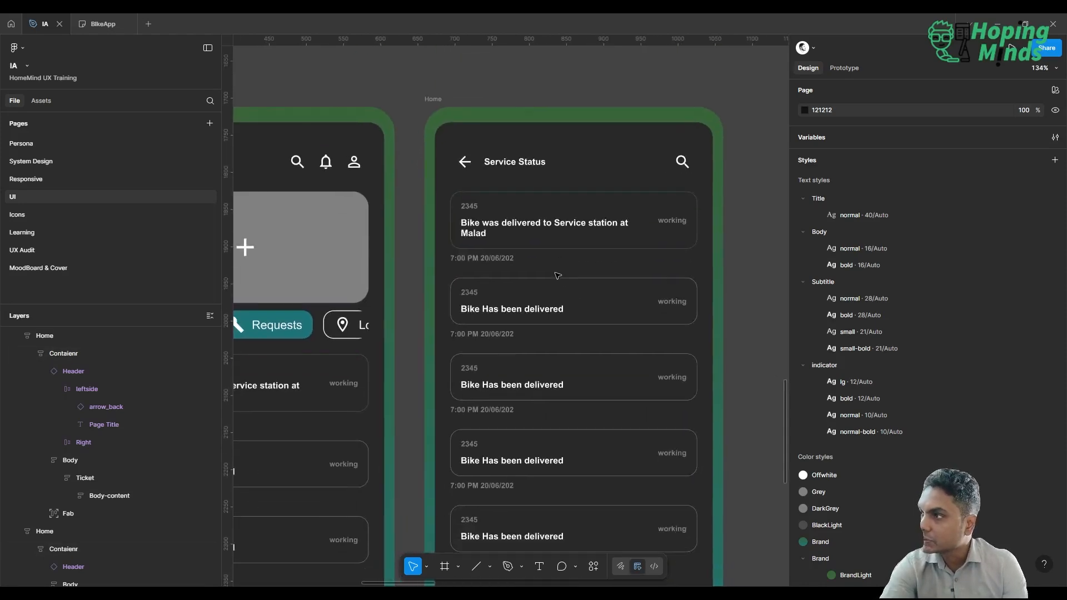
{"action": "scroll", "coordinate": [558, 276], "scroll_direction": "down", "scroll_amount": 2}
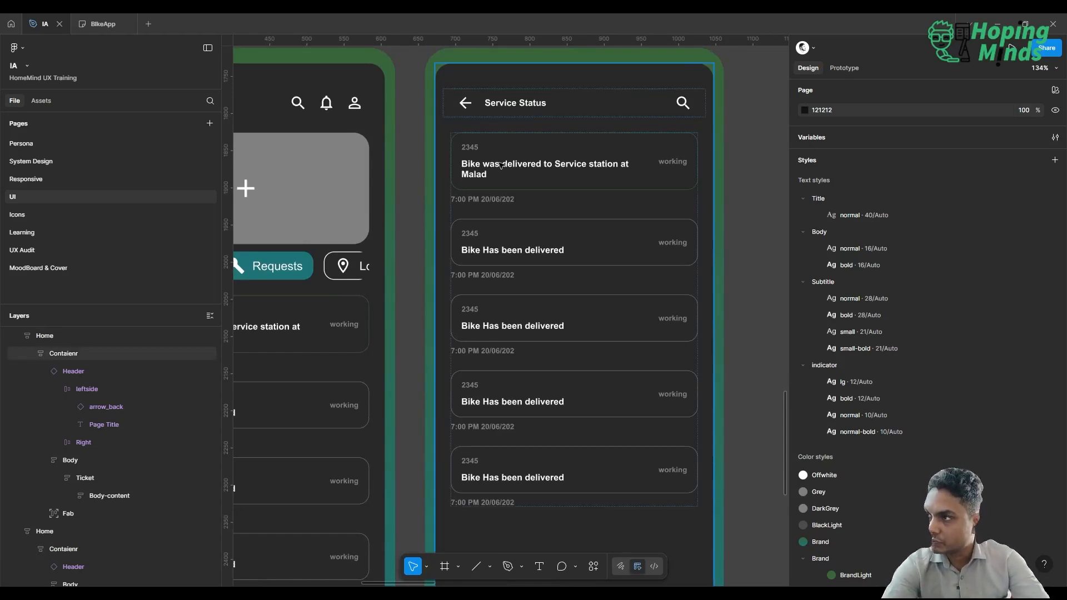
{"action": "left_click", "coordinate": [500, 165]}
{"action": "double_click", "coordinate": [501, 165]}
{"action": "double_click", "coordinate": [501, 165]}
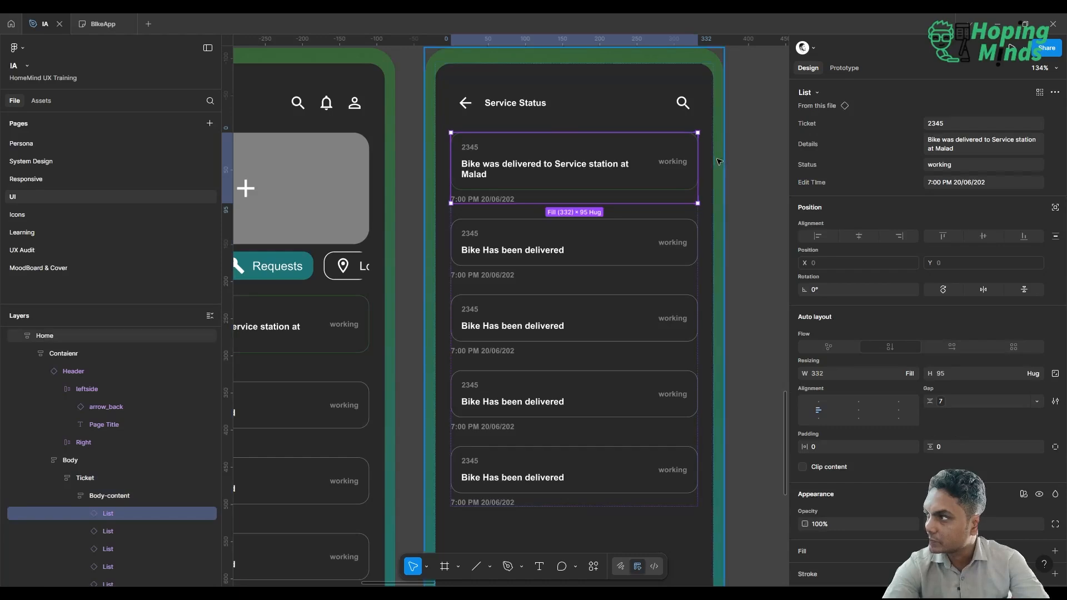
{"action": "left_click", "coordinate": [963, 168]}
{"action": "type", "text": "Booke"}
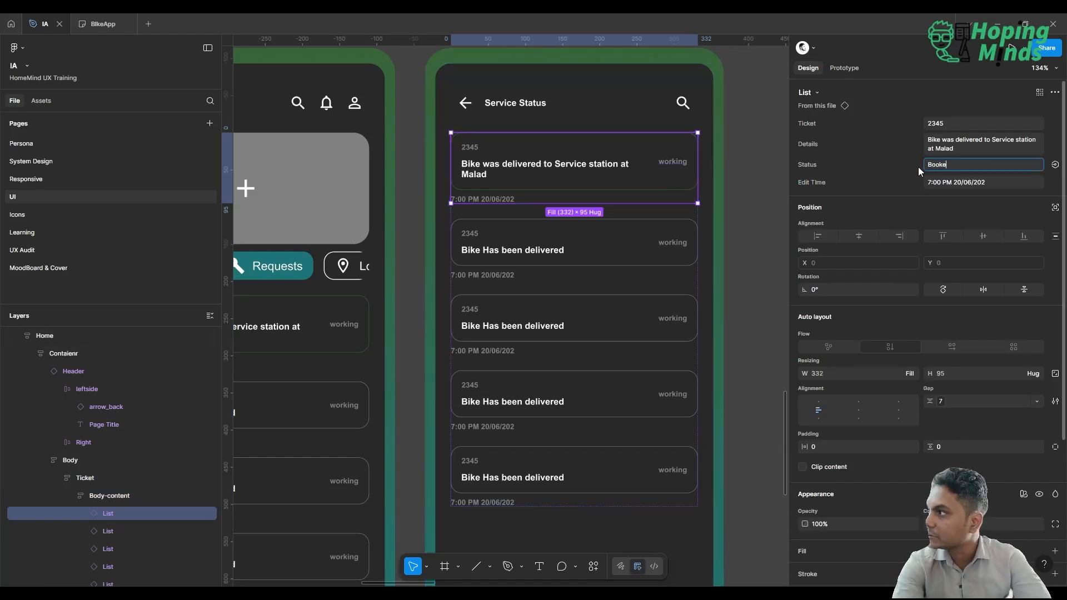
{"action": "type", "text": "d"}
{"action": "key", "text": "Return"}
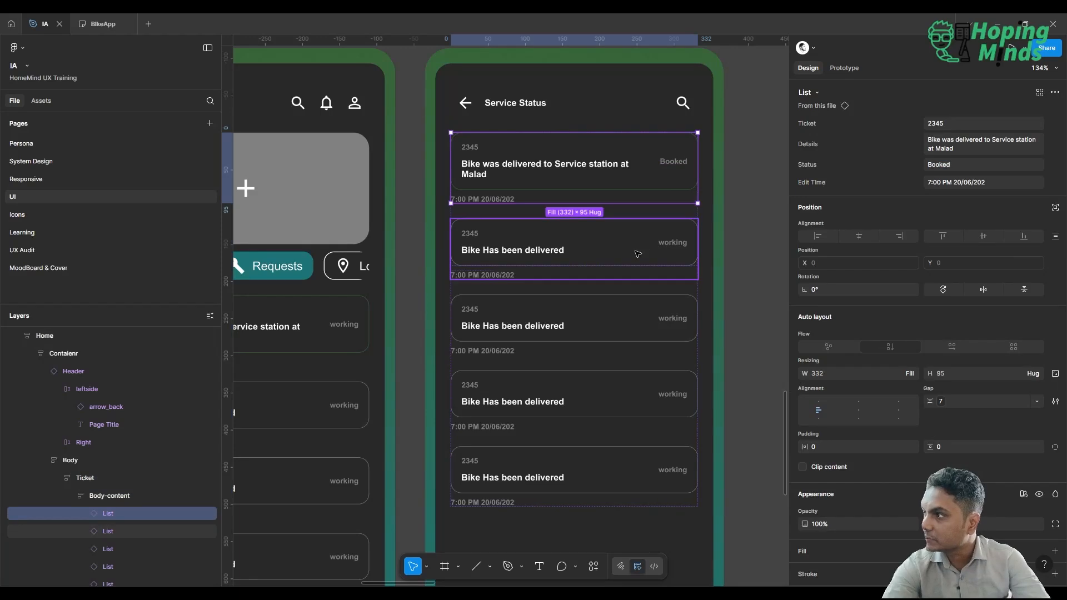
Replace the second List item's status on the Service Status screen with text beginning "Del".
{"action": "left_click", "coordinate": [638, 254]}
{"action": "left_click", "coordinate": [983, 159]}
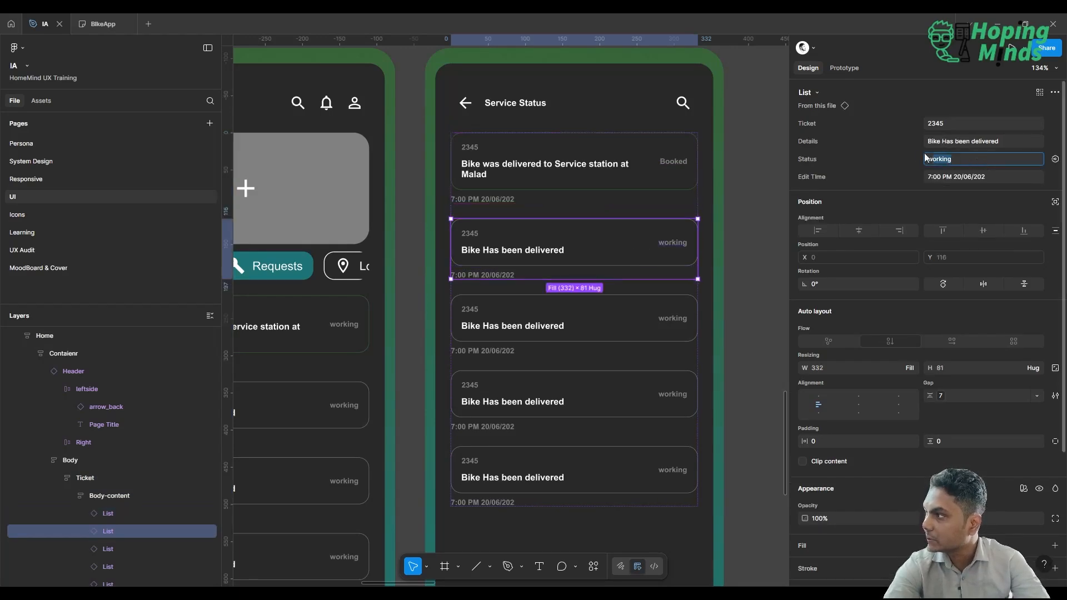
{"action": "type", "text": "Del"}
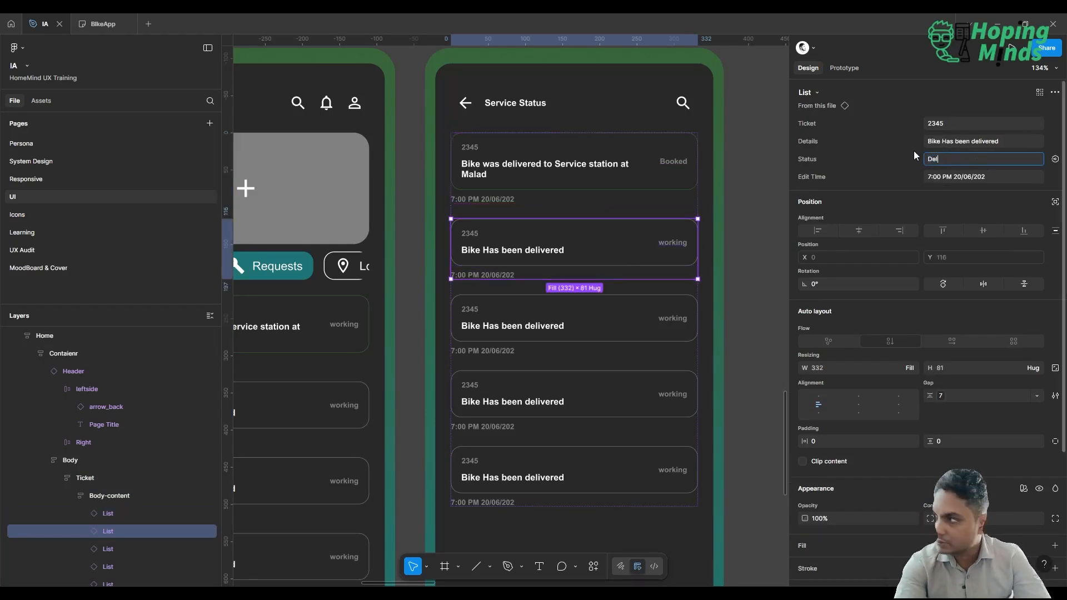
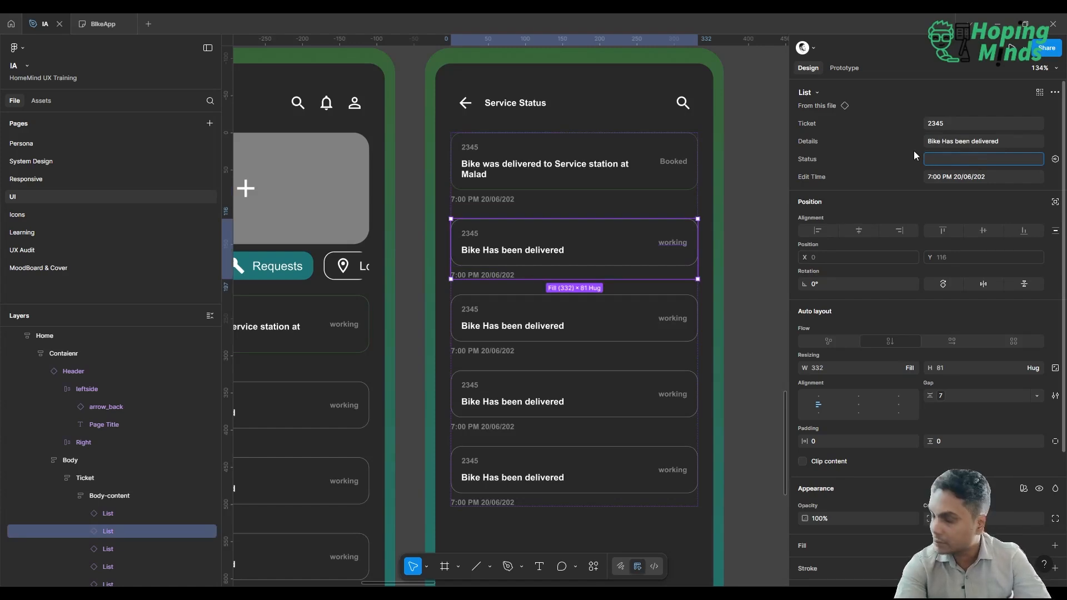
Set the status of the second List item on the Service Status screen to "in Progress".
{"action": "type", "text": "in Pr"}
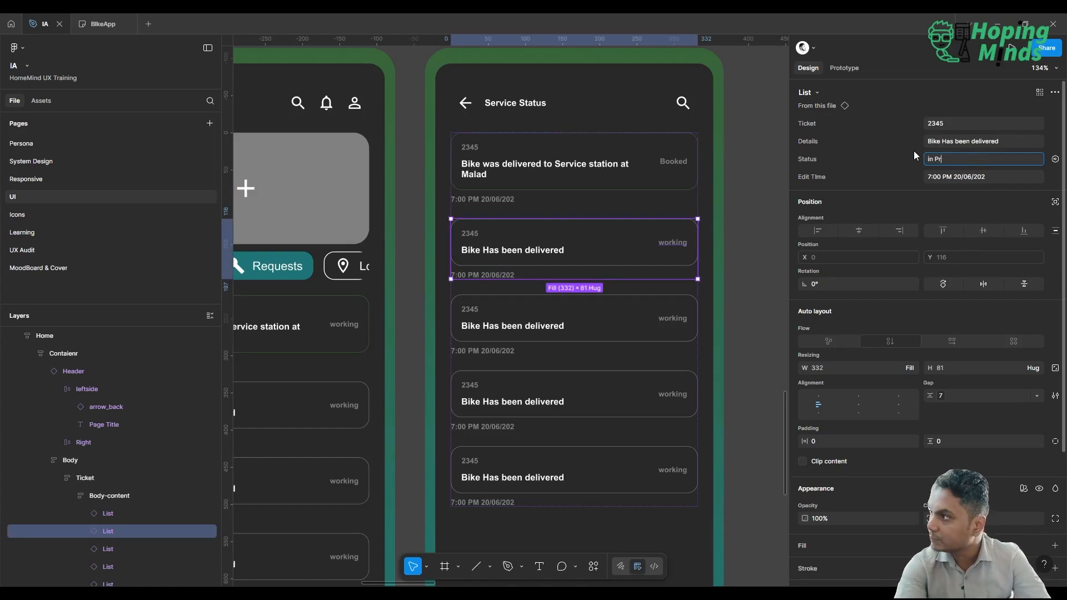
{"action": "type", "text": "ogress"}
{"action": "key", "text": "Return"}
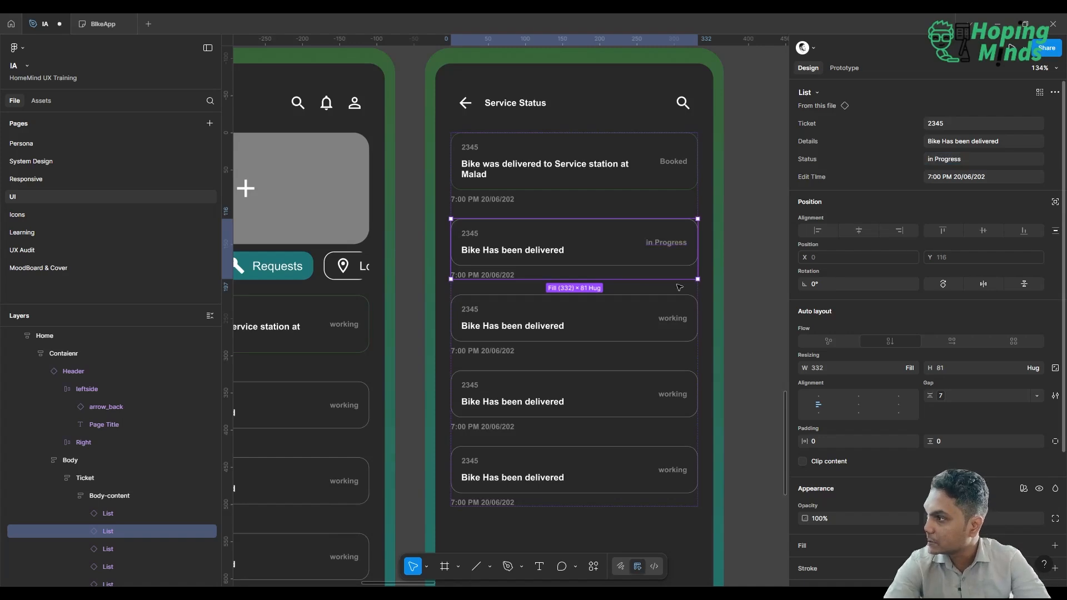
Inspect the selection colors and the inner card's stroke of the first List item on the Service Status screen.
{"action": "left_click", "coordinate": [672, 176]}
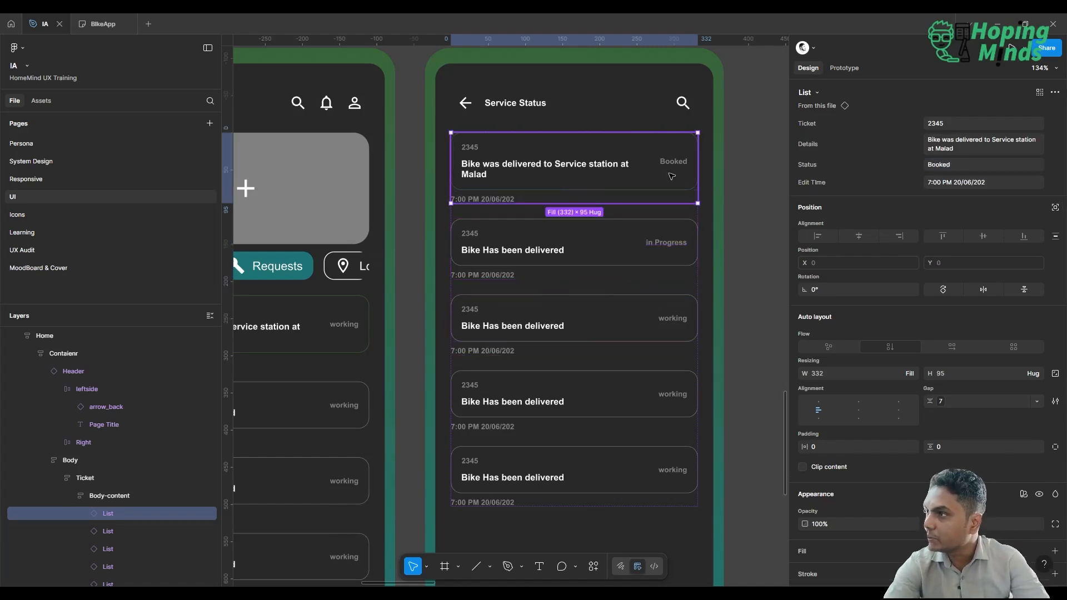
{"action": "scroll", "coordinate": [945, 445], "scroll_direction": "down", "scroll_amount": 3}
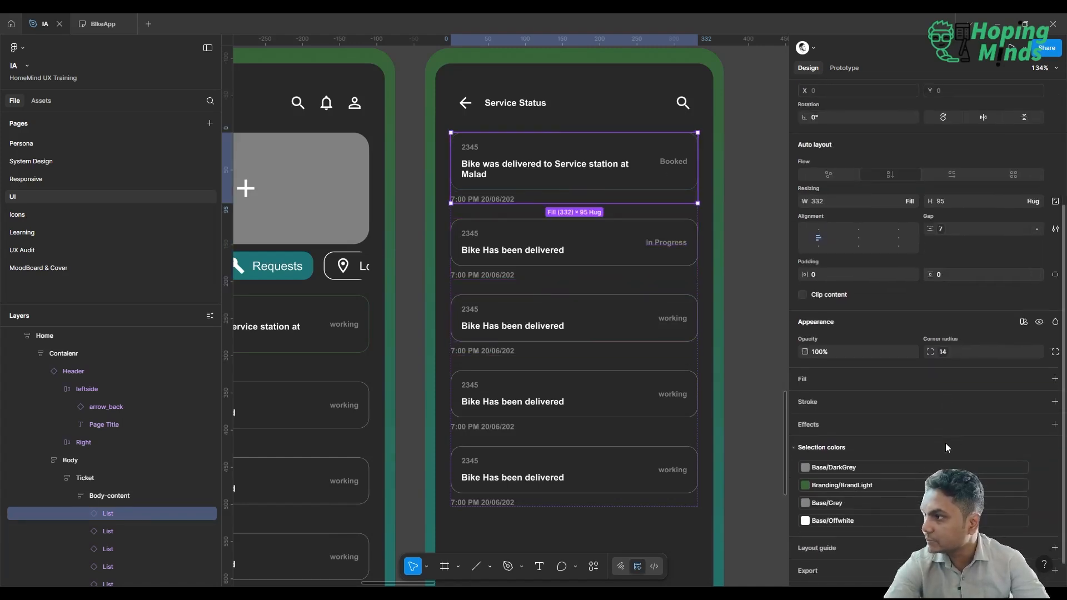
{"action": "double_click", "coordinate": [678, 170]}
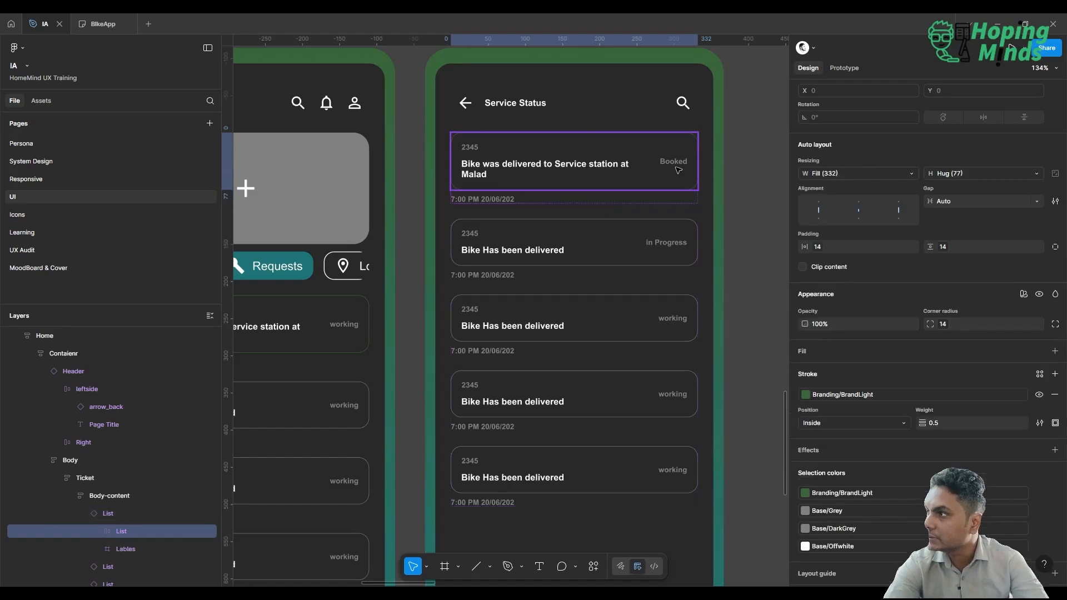
{"action": "left_click", "coordinate": [734, 161]}
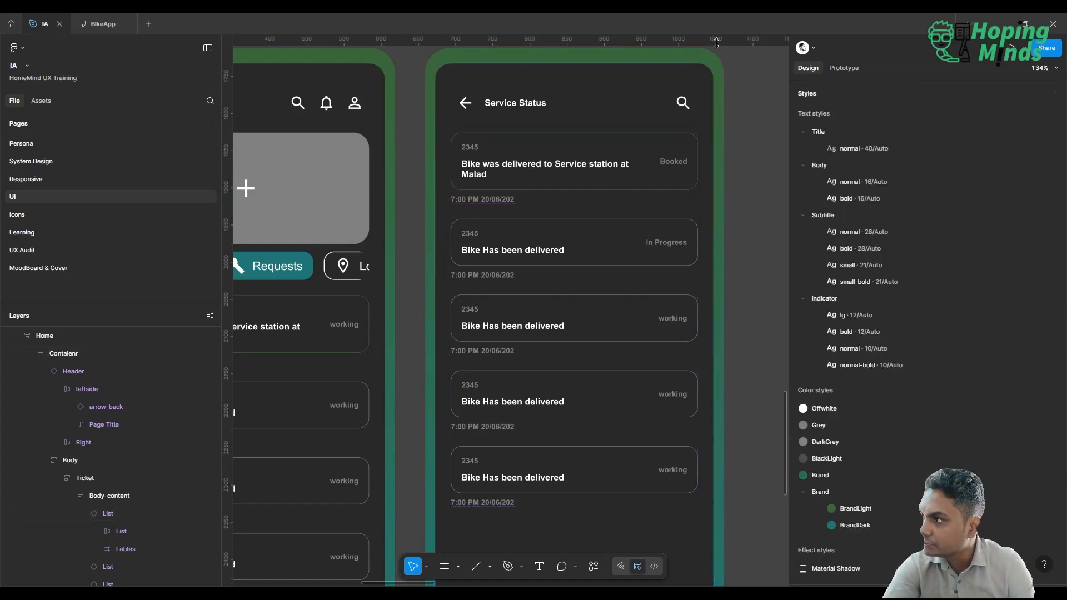
Replace the first List item's details text on the Service Status screen with "Service Booked Successfuly".
{"action": "left_click", "coordinate": [635, 238]}
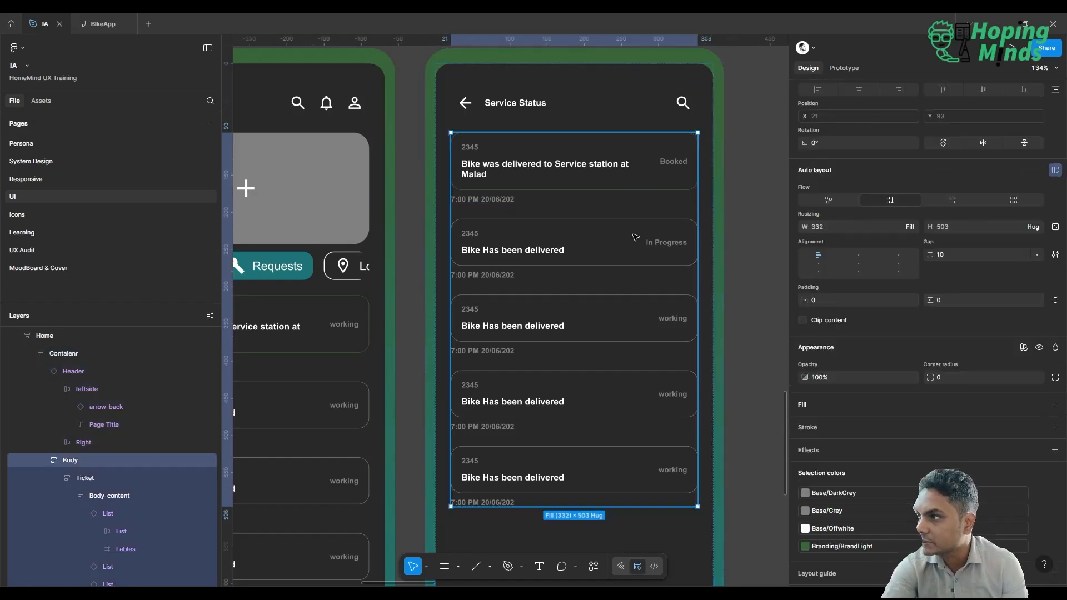
{"action": "double_click", "coordinate": [635, 237]}
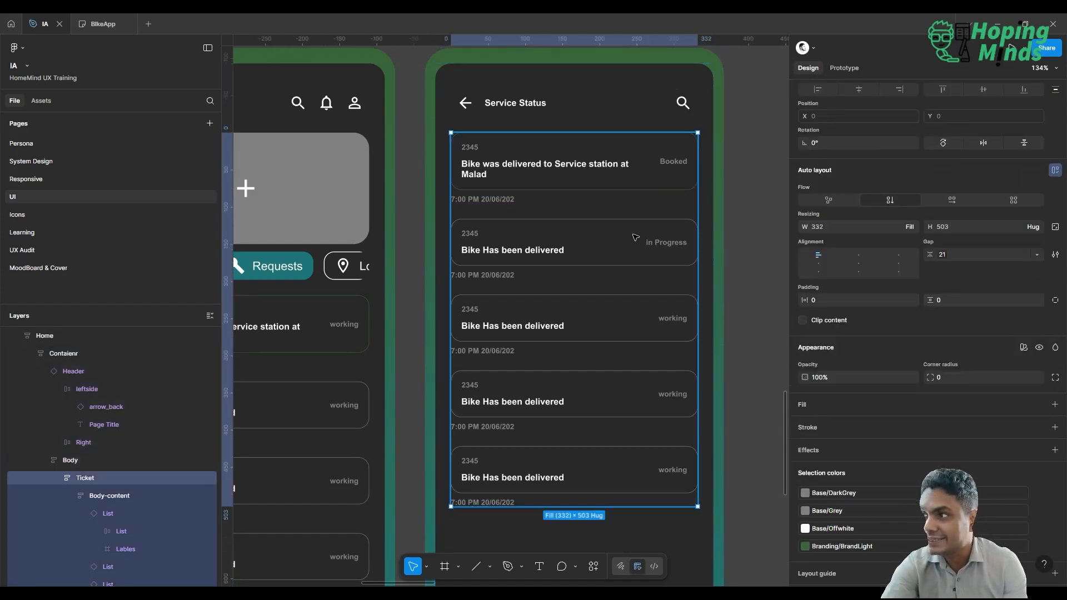
{"action": "double_click", "coordinate": [529, 161]}
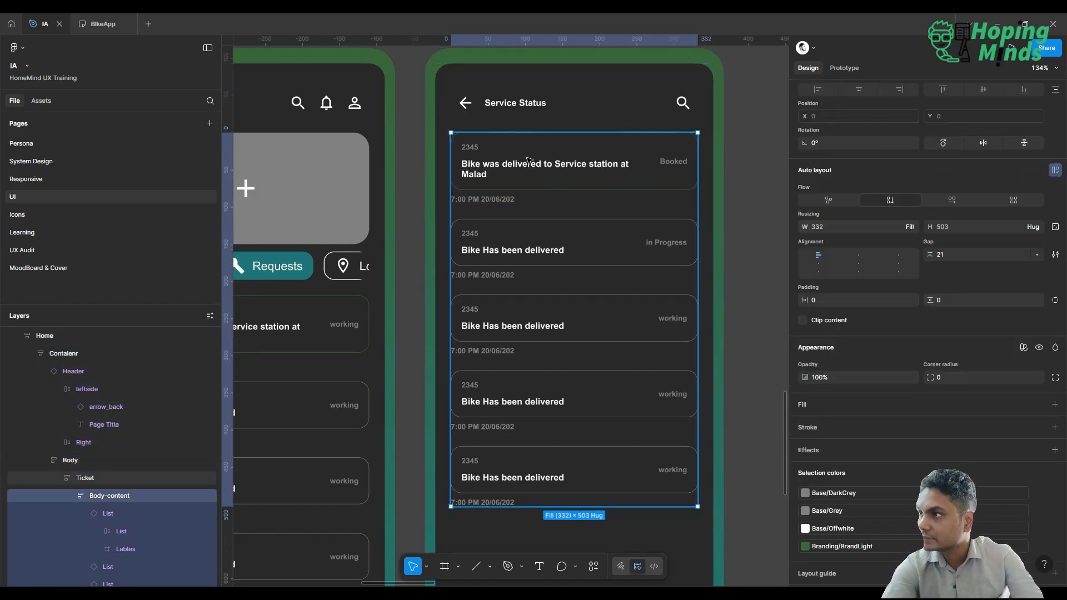
{"action": "double_click", "coordinate": [528, 160]}
{"action": "double_click", "coordinate": [502, 171]}
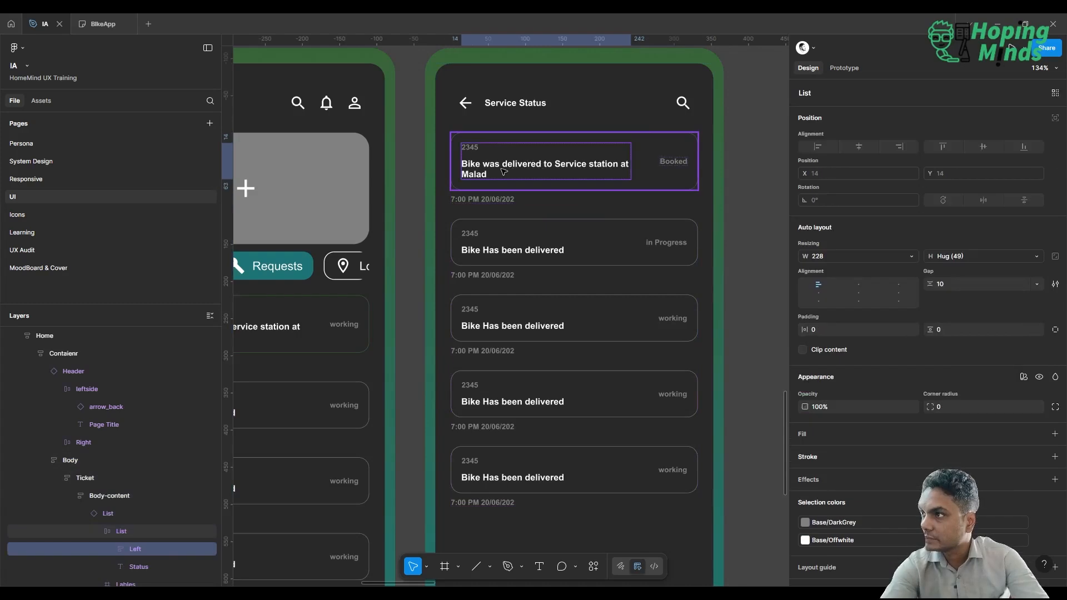
{"action": "double_click", "coordinate": [489, 170]}
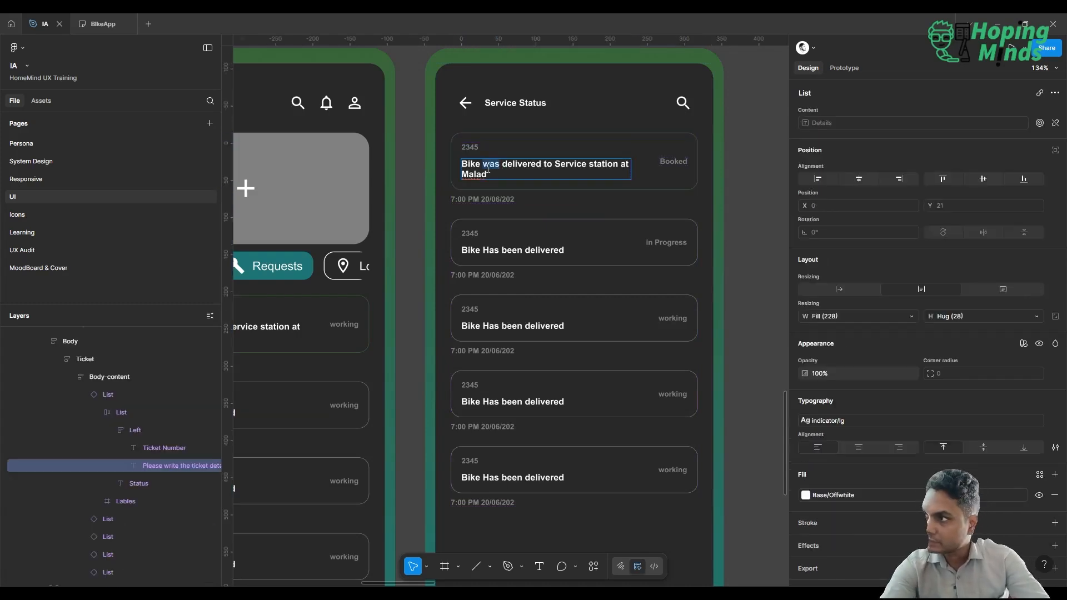
{"action": "key", "text": "ctrl+a"}
{"action": "type", "text": "Servic"}
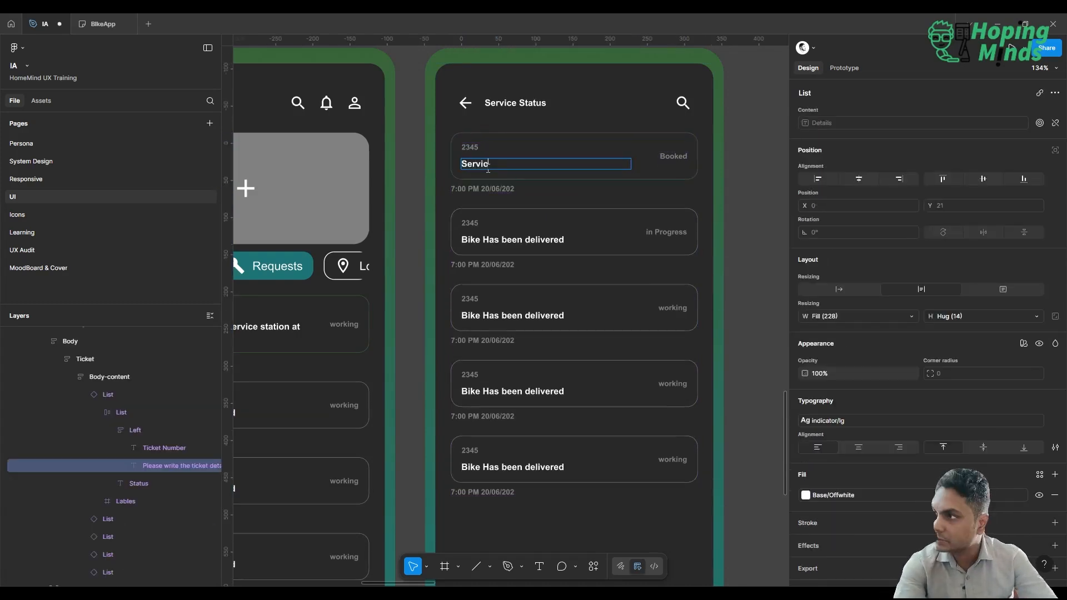
{"action": "type", "text": "e Booked S"}
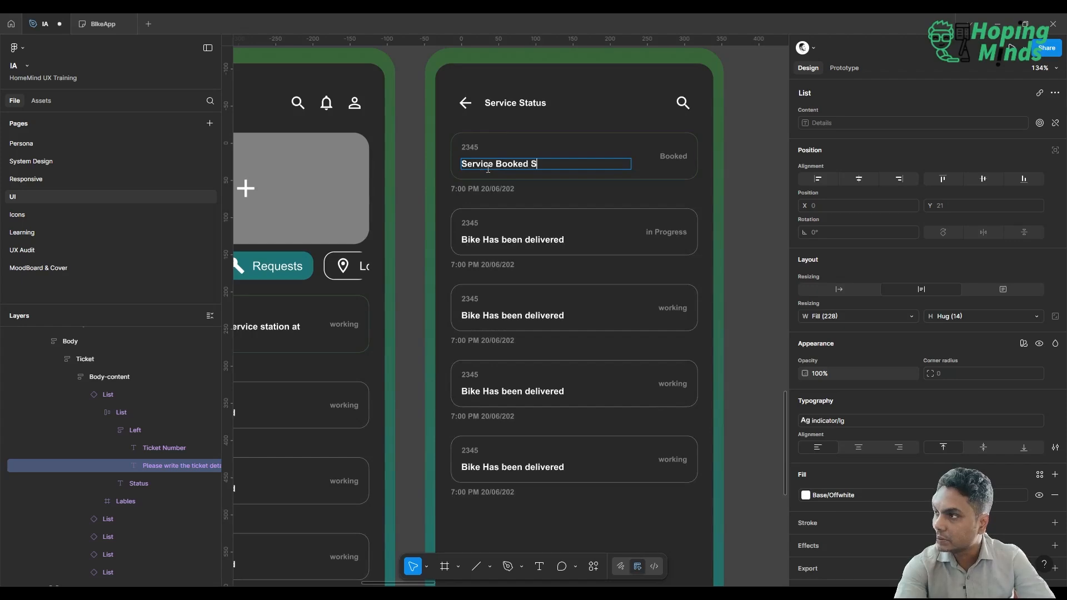
{"action": "type", "text": "u"}
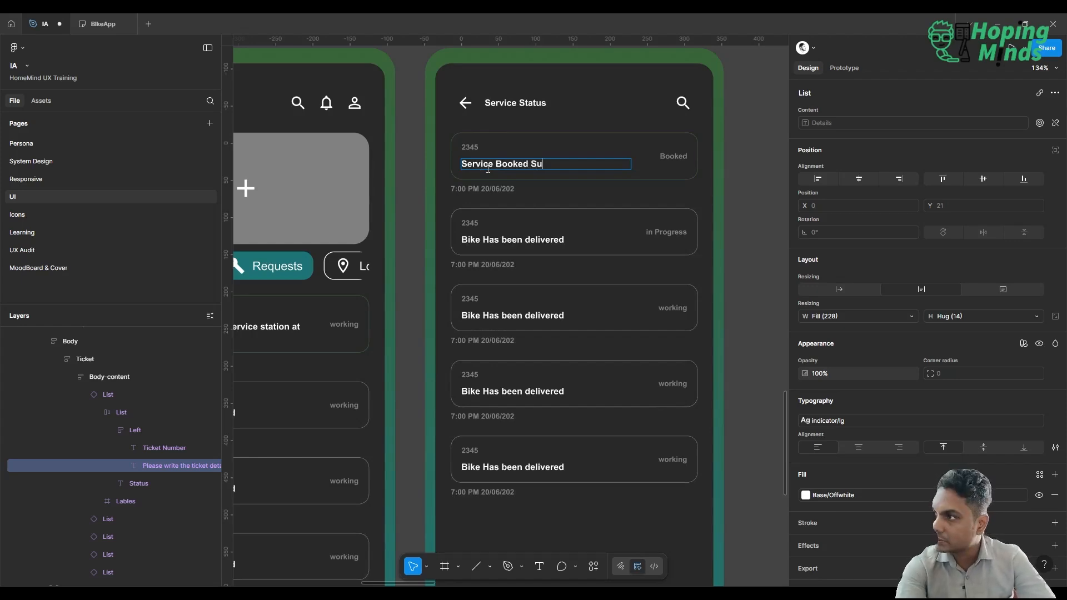
{"action": "type", "text": "ccessfu"}
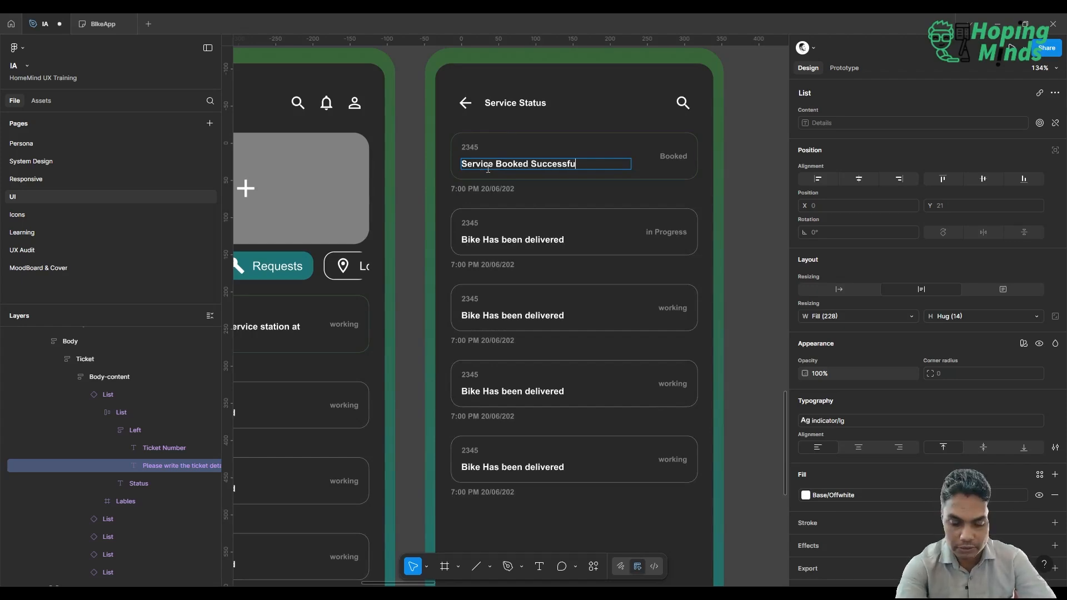
{"action": "type", "text": "ly"}
{"action": "key", "text": "Escape"}
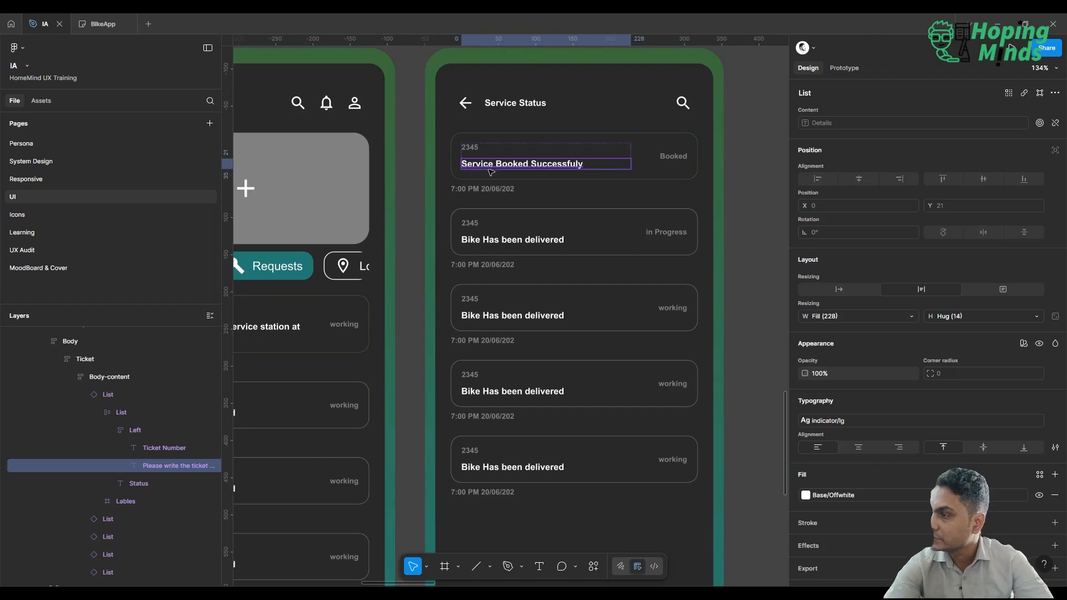
Try Indicators/Warning as the stroke of the second List item's inner card and replace it with Indicators/Information.
{"action": "left_click", "coordinate": [497, 239]}
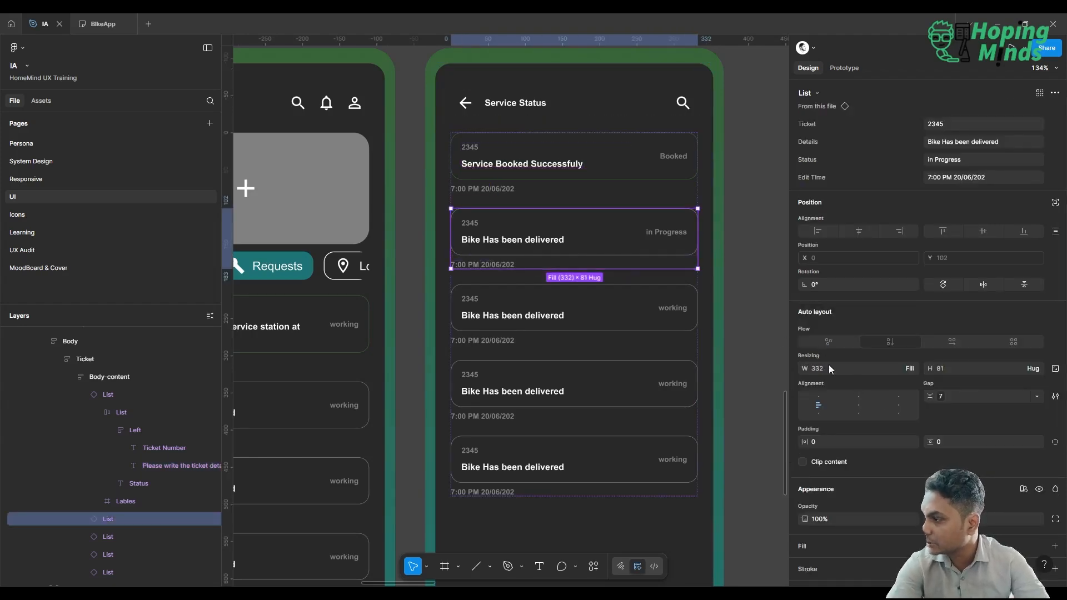
{"action": "double_click", "coordinate": [613, 254]}
{"action": "scroll", "coordinate": [915, 477], "scroll_direction": "down", "scroll_amount": 3}
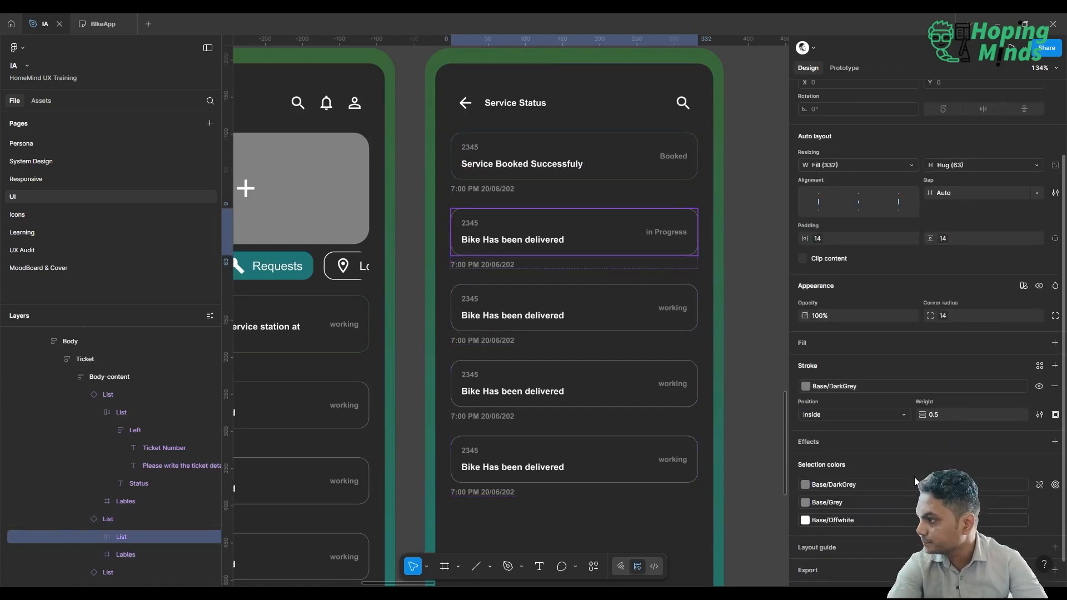
{"action": "left_click", "coordinate": [825, 383]}
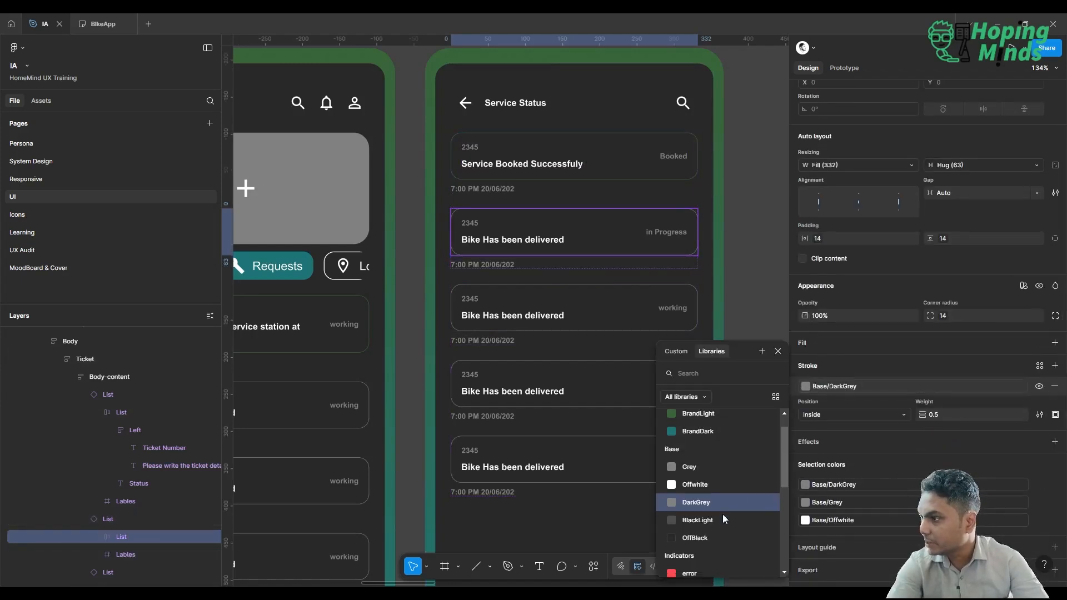
{"action": "scroll", "coordinate": [722, 515], "scroll_direction": "down", "scroll_amount": 2}
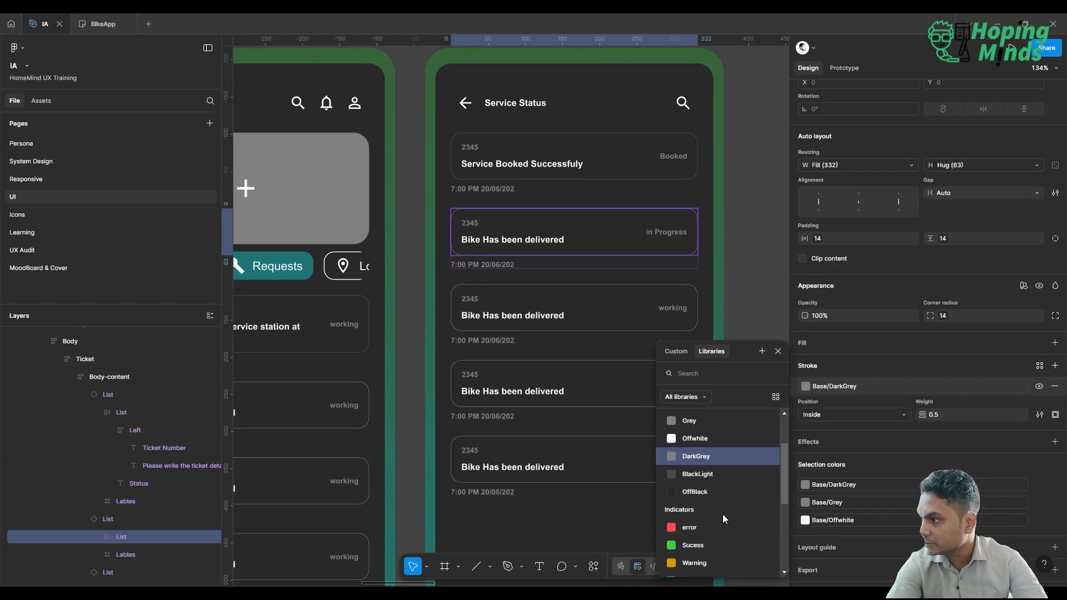
{"action": "scroll", "coordinate": [723, 515], "scroll_direction": "down", "scroll_amount": 3}
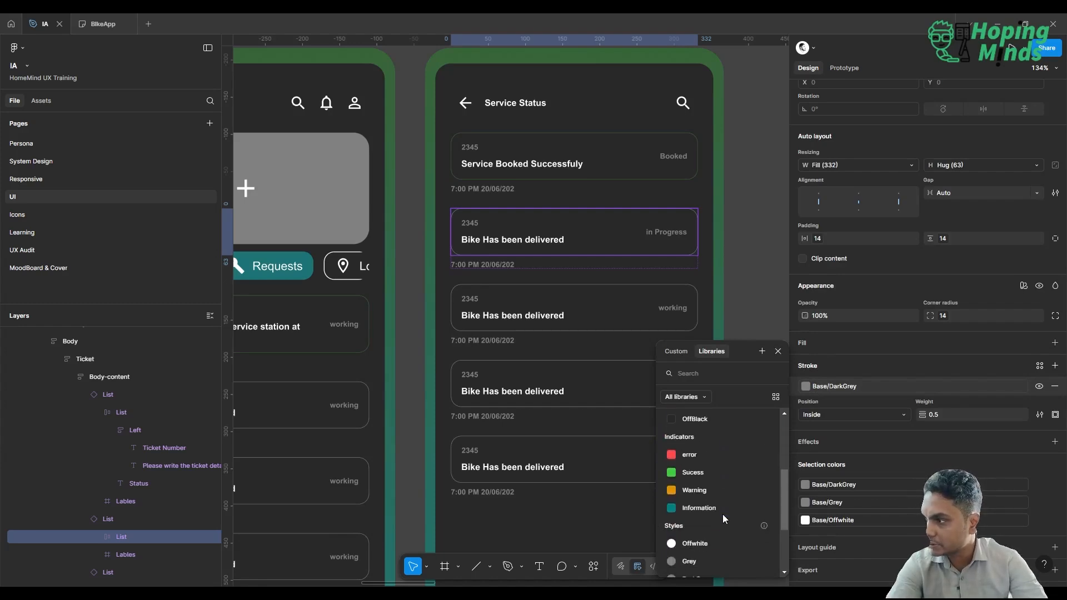
{"action": "left_click", "coordinate": [698, 490]}
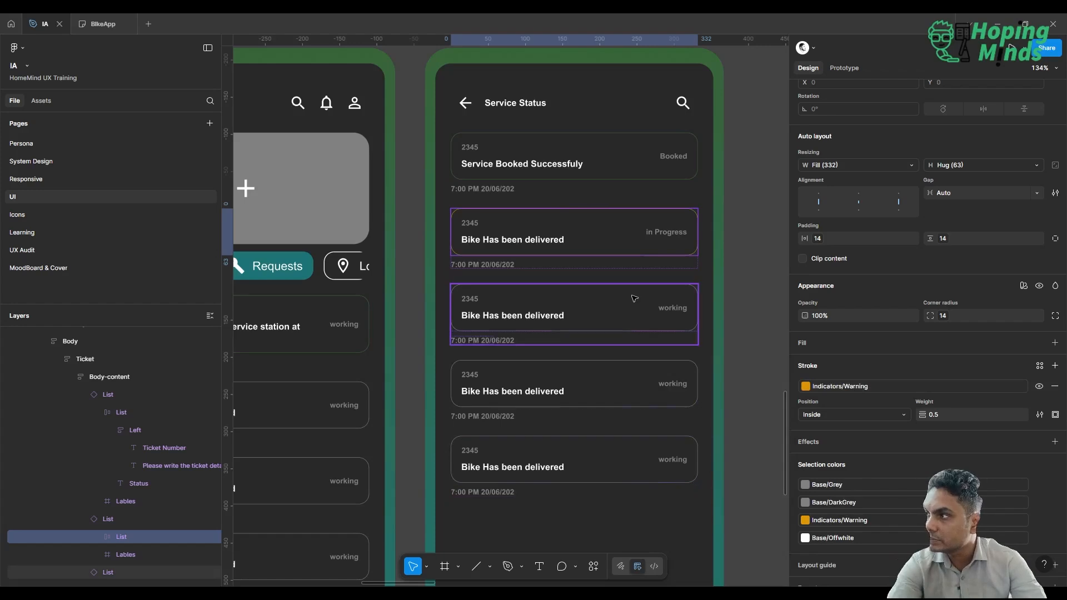
{"action": "left_click", "coordinate": [840, 392]}
{"action": "left_click", "coordinate": [694, 522]}
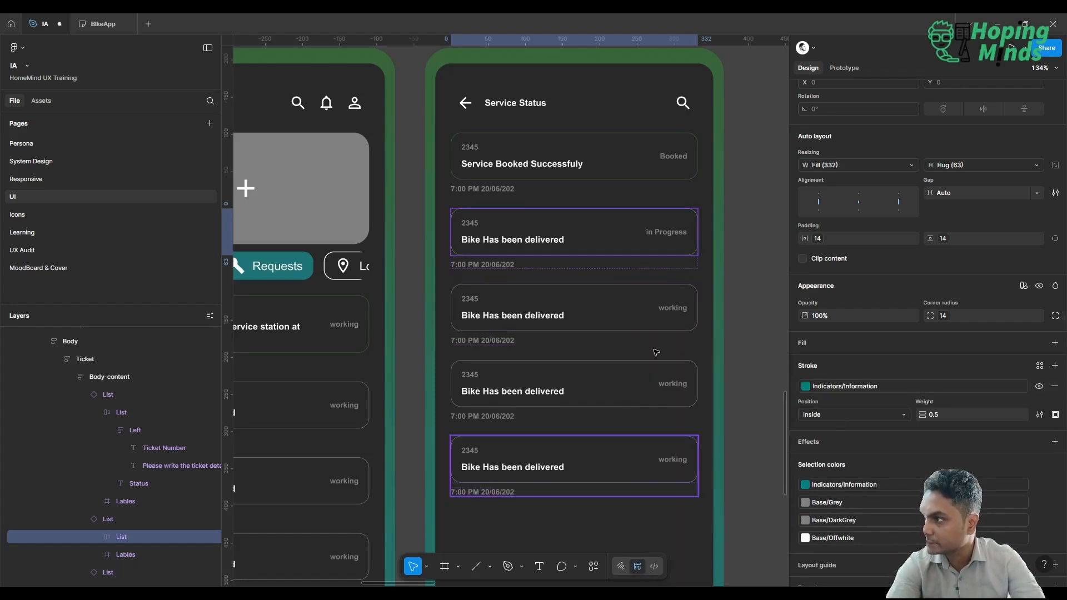
{"action": "left_click", "coordinate": [640, 326]}
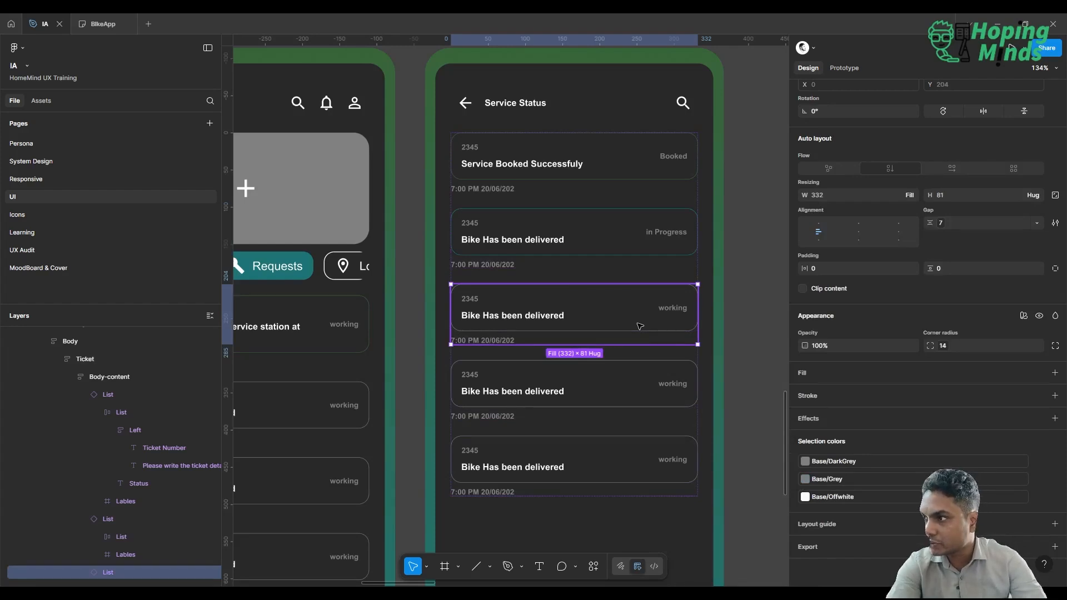
{"action": "double_click", "coordinate": [679, 315]}
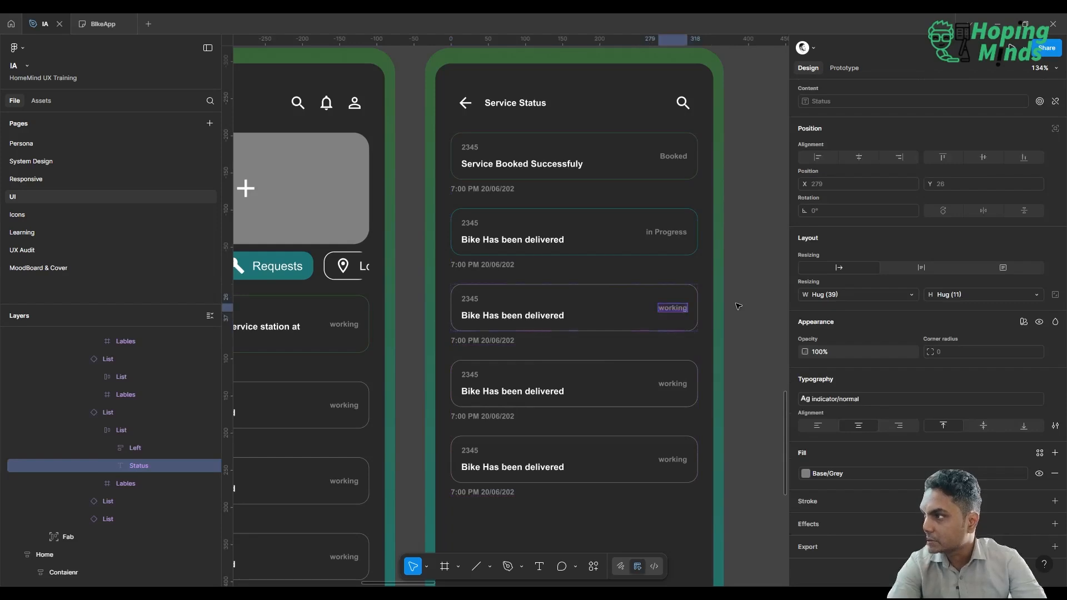
{"action": "key", "text": "Escape"}
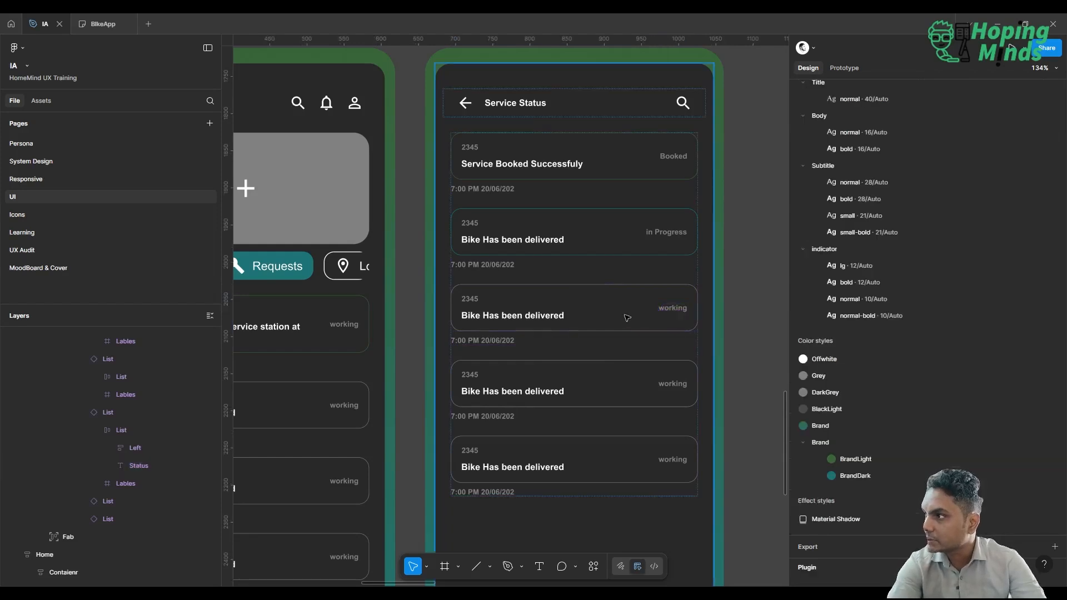
Set the status of the third List item on the Service Status screen to "In Service".
{"action": "left_click", "coordinate": [627, 318]}
{"action": "key", "text": "Return"}
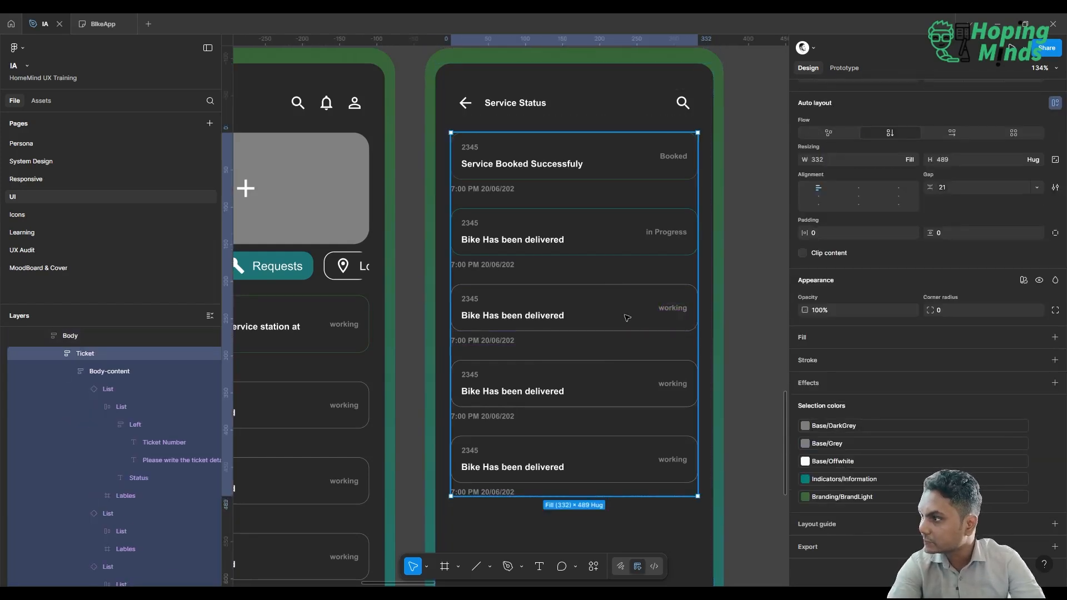
{"action": "key", "text": "Return"}
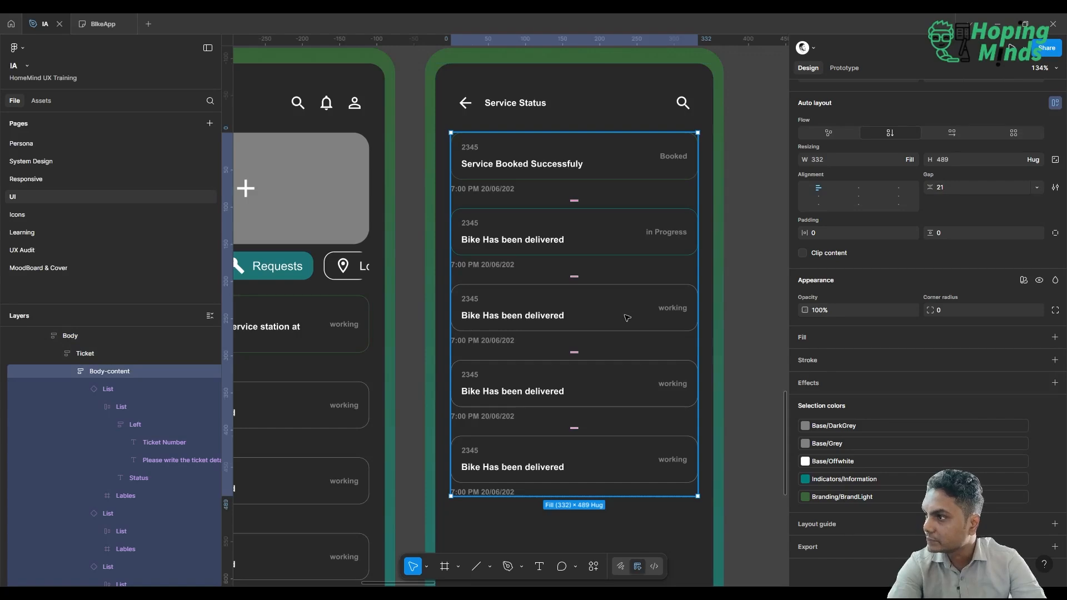
{"action": "left_click", "coordinate": [592, 312]}
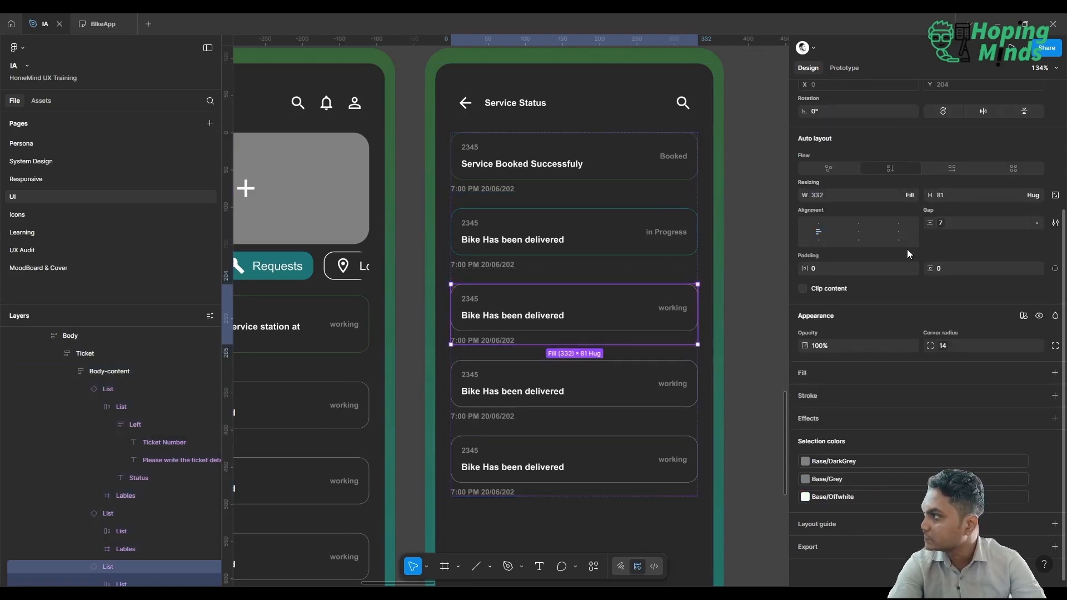
{"action": "scroll", "coordinate": [985, 298], "scroll_direction": "up", "scroll_amount": 3}
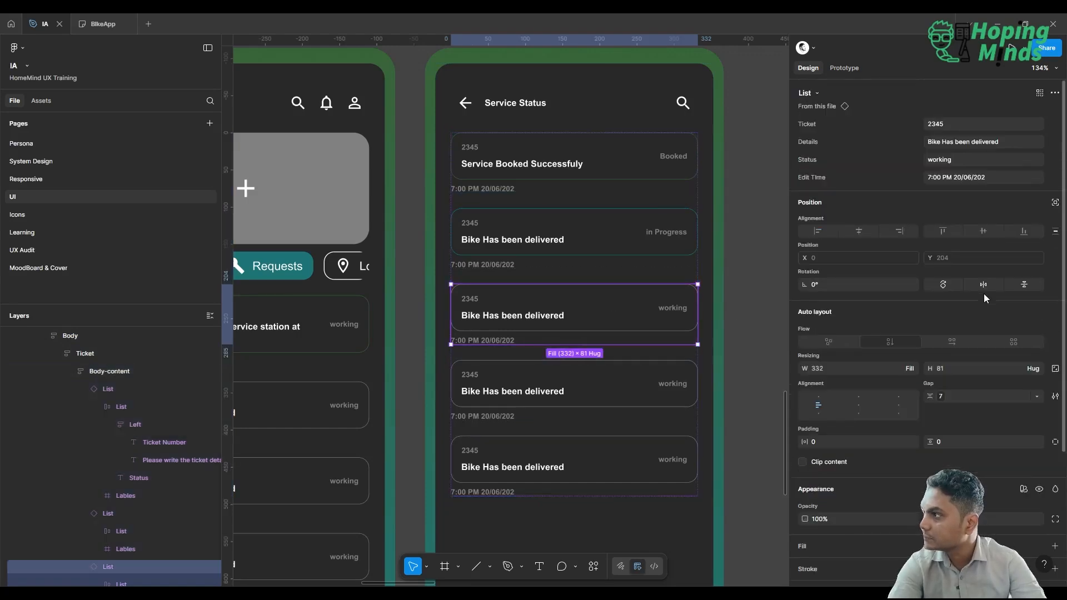
{"action": "left_click", "coordinate": [980, 159]}
{"action": "type", "text": "In S"}
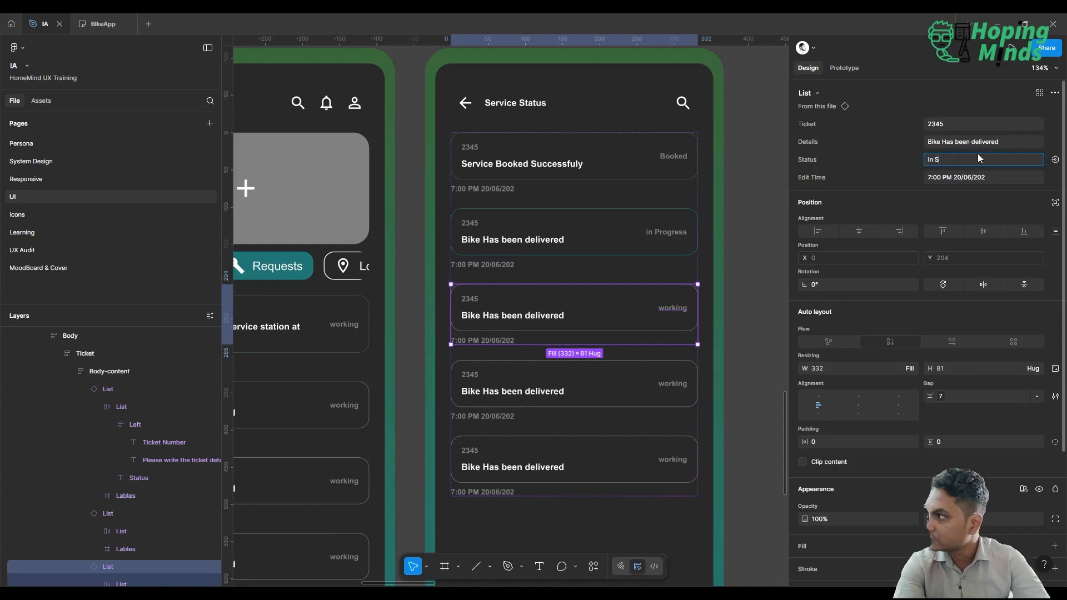
{"action": "type", "text": "ervice"}
{"action": "key", "text": "Return"}
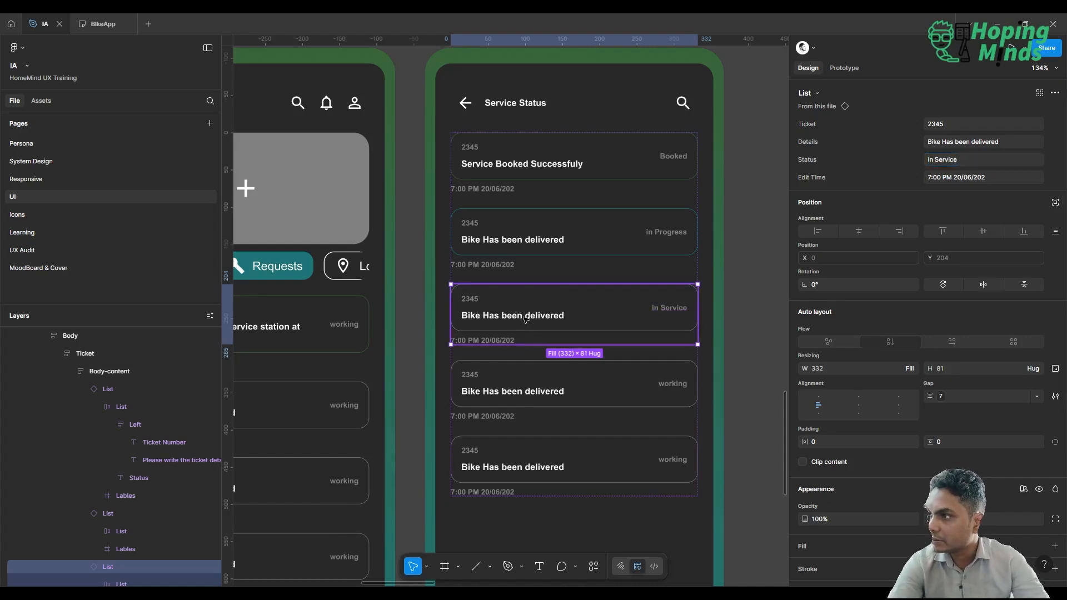
Replace the third List item's details text on the Service Status screen with "In Service".
{"action": "left_click", "coordinate": [1006, 140]}
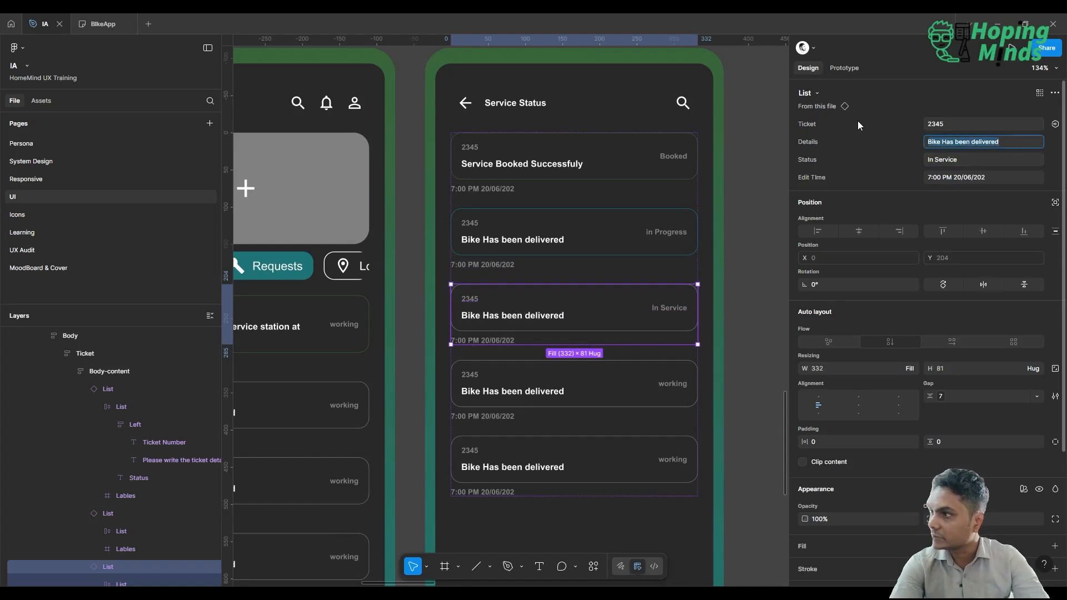
{"action": "type", "text": "In Seri"}
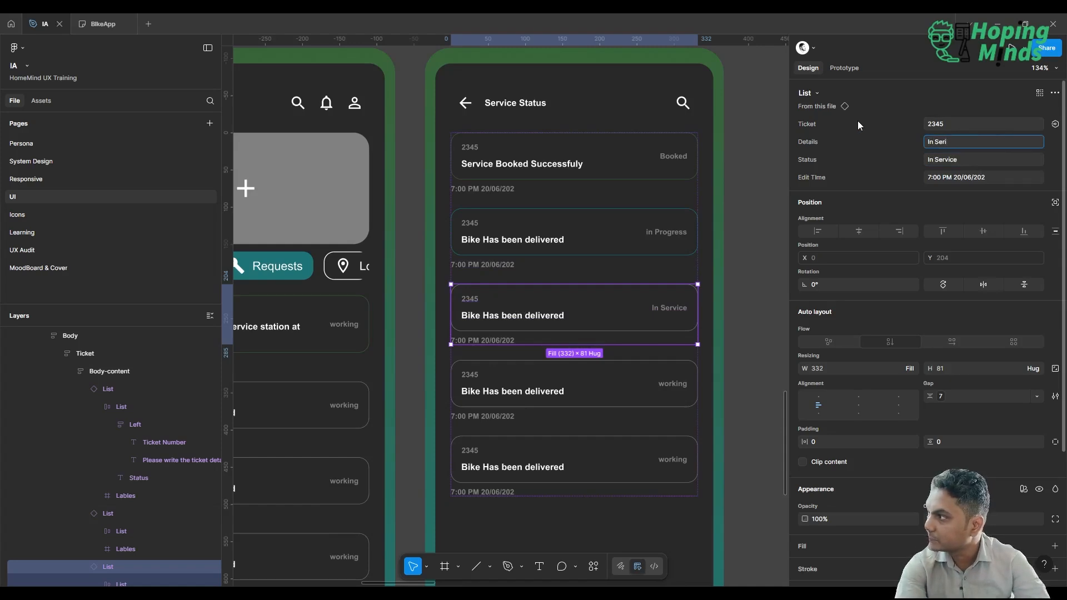
{"action": "type", "text": "vice"}
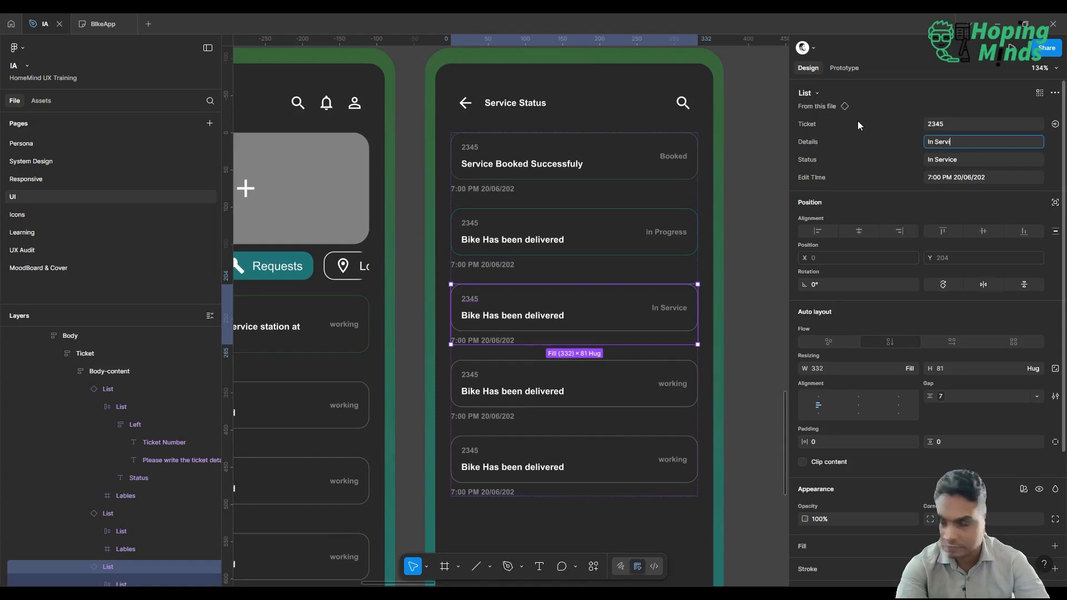
{"action": "key", "text": "Return"}
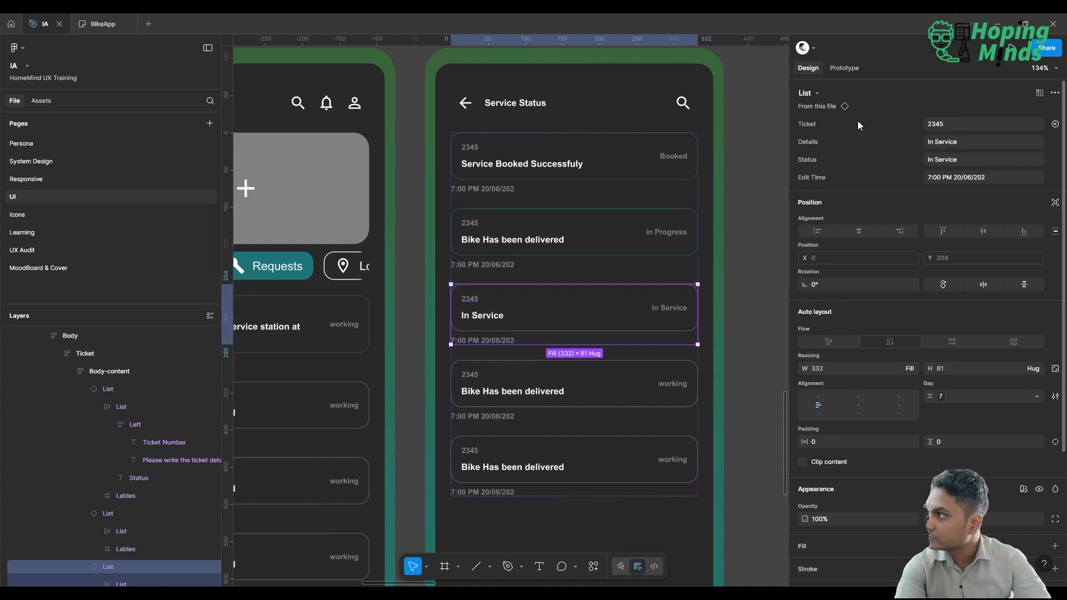
Set the status of the second List item on the Service Status screen to "At service Station".
{"action": "left_click", "coordinate": [529, 245]}
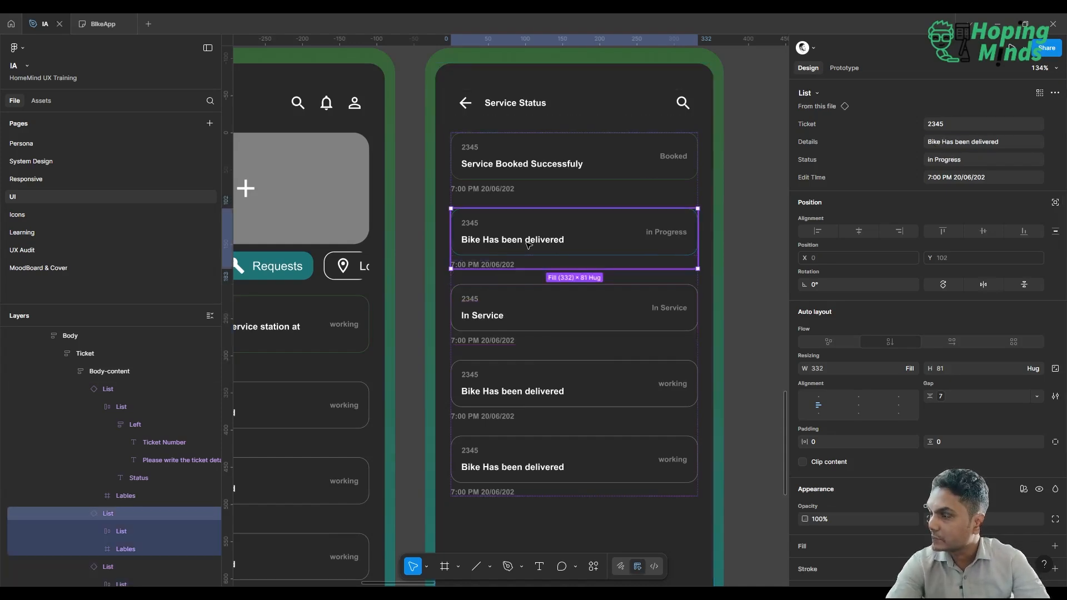
{"action": "left_click", "coordinate": [968, 160]}
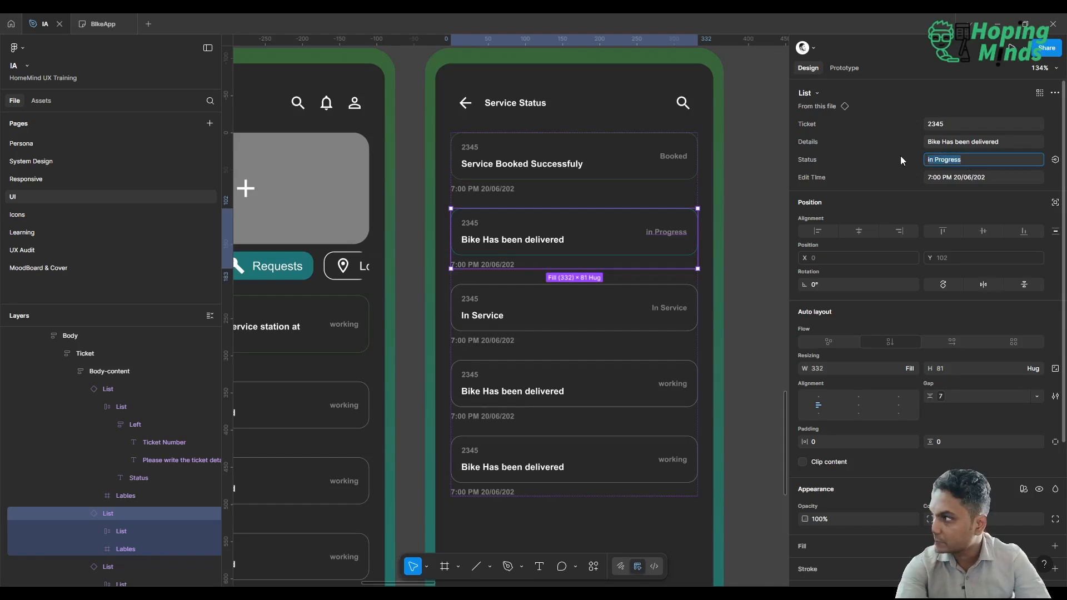
{"action": "type", "text": "At"}
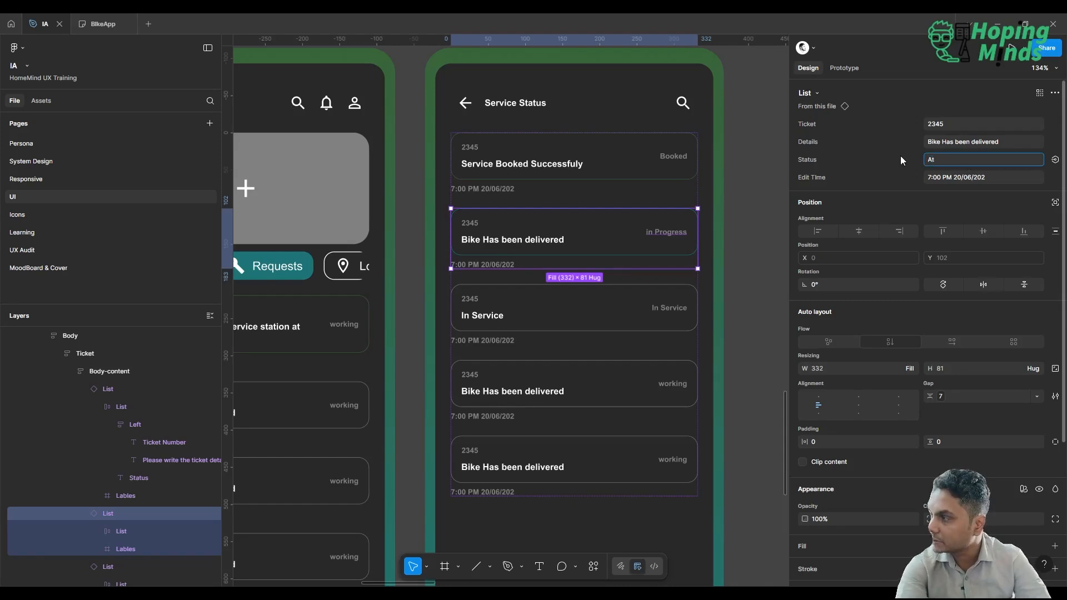
{"action": "type", "text": " sservice"}
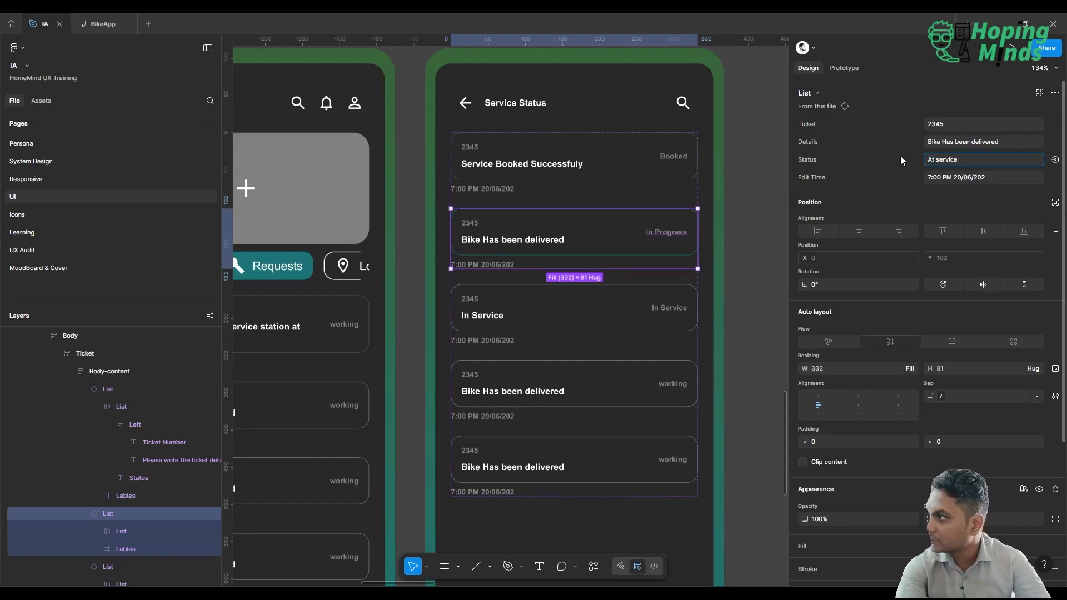
{"action": "type", "text": " Station"}
{"action": "key", "text": "Return"}
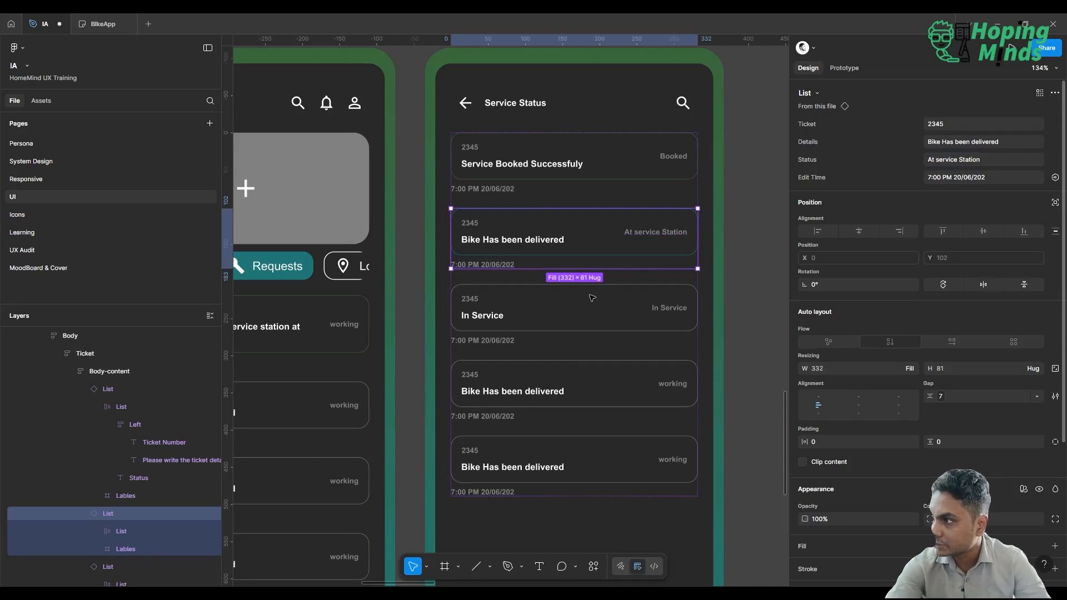
Recolor the third List item's status text by replacing its Base/Grey selection color with Indicators/Warning.
{"action": "left_click", "coordinate": [590, 383]}
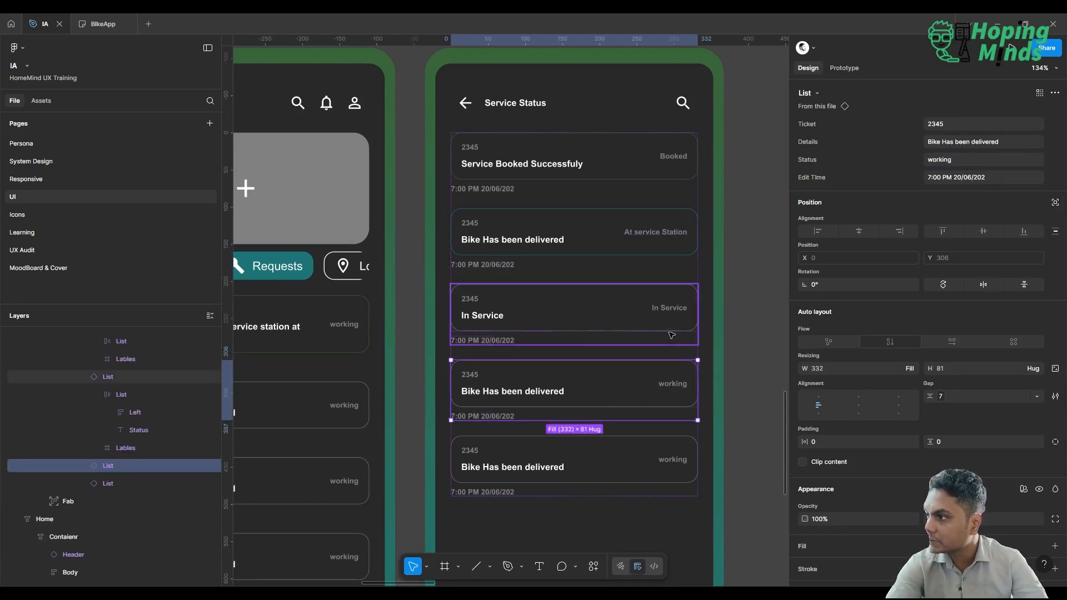
{"action": "double_click", "coordinate": [629, 300]}
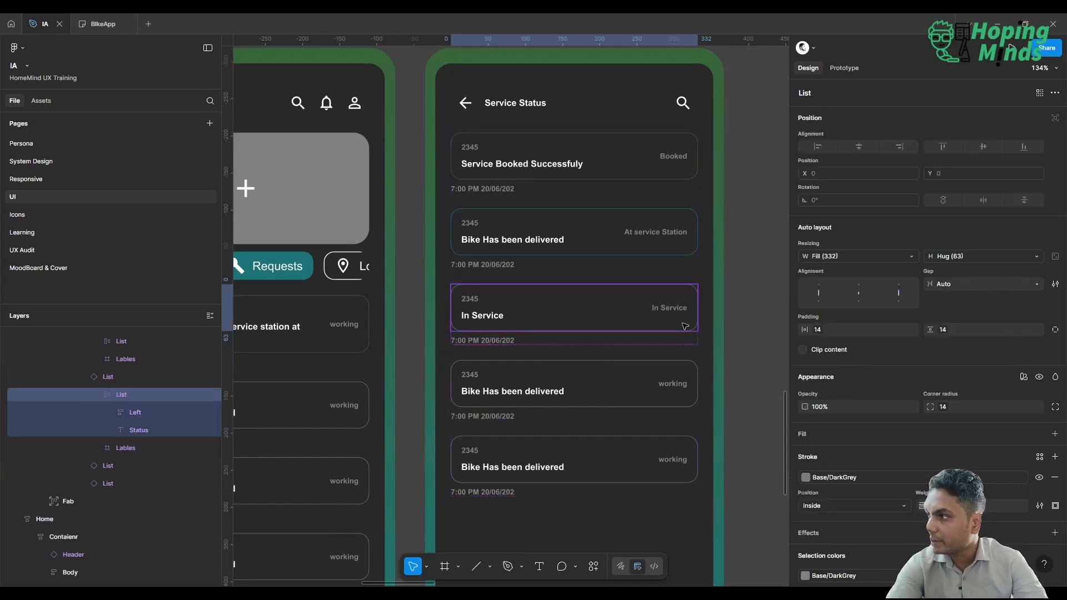
{"action": "left_click", "coordinate": [763, 347]}
{"action": "left_click", "coordinate": [672, 322]}
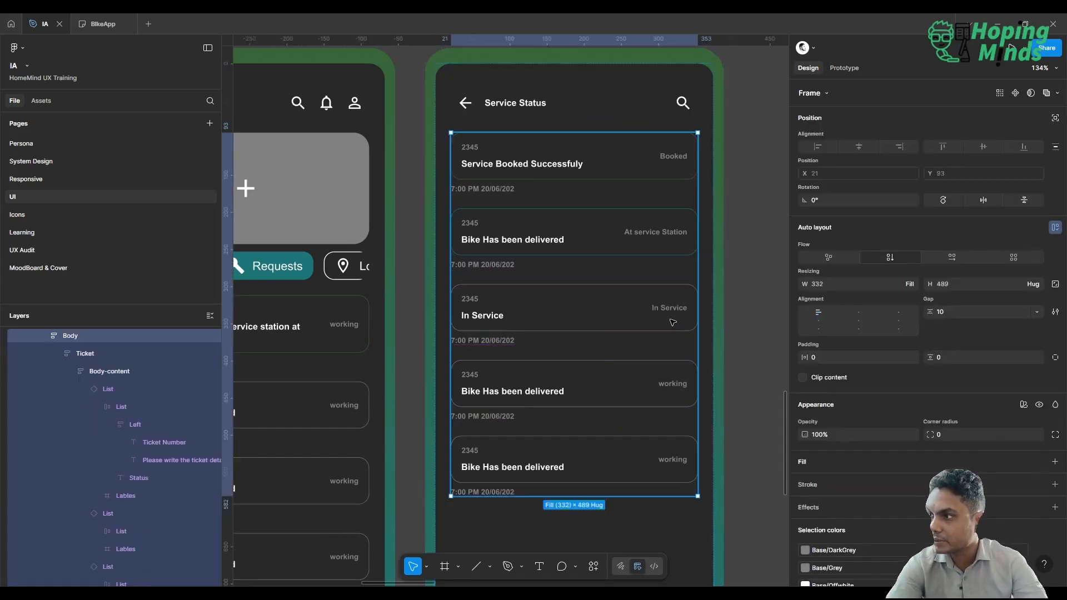
{"action": "key", "text": "Return"}
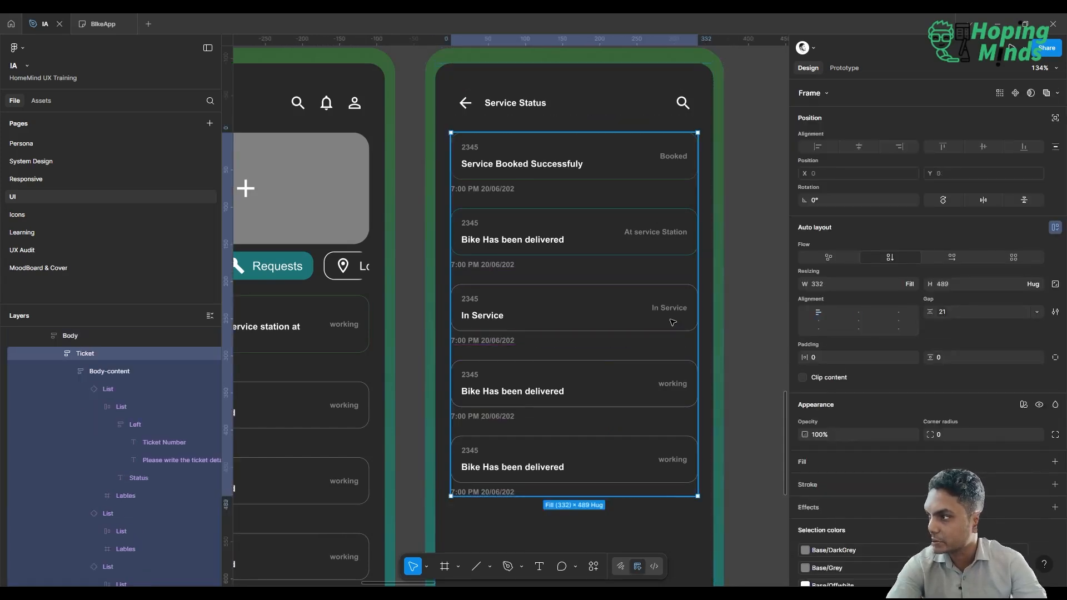
{"action": "key", "text": "Return"}
{"action": "left_click", "coordinate": [634, 322]}
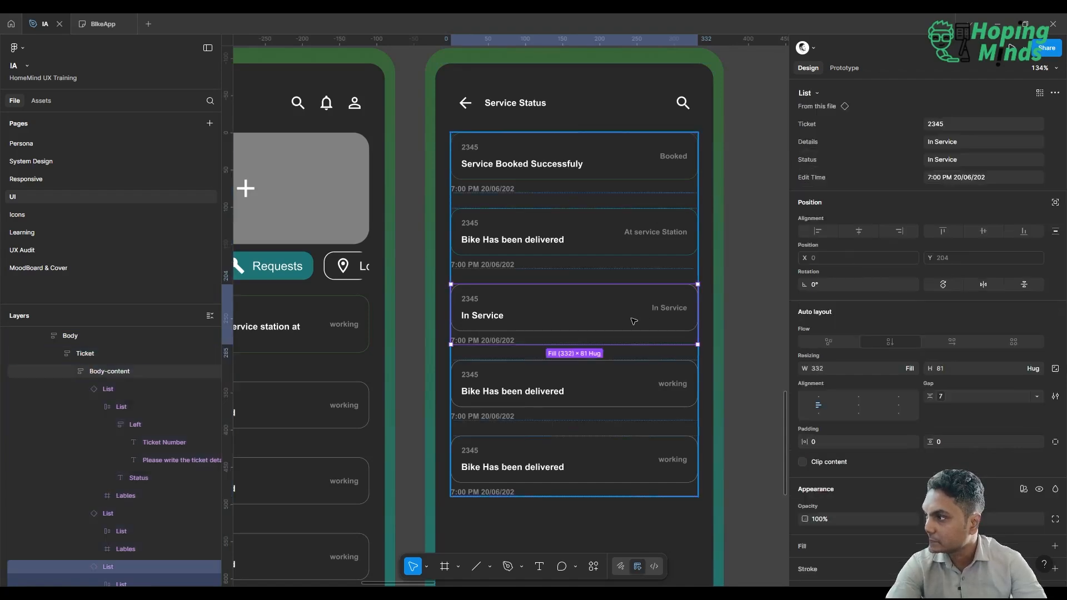
{"action": "scroll", "coordinate": [972, 302], "scroll_direction": "down", "scroll_amount": 2}
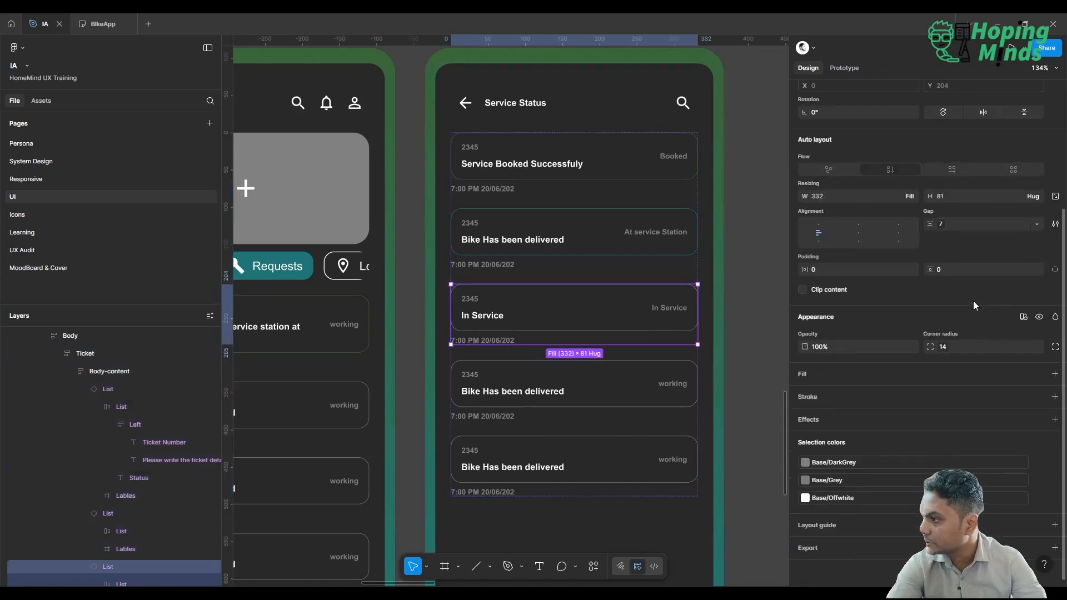
{"action": "left_click", "coordinate": [898, 467]}
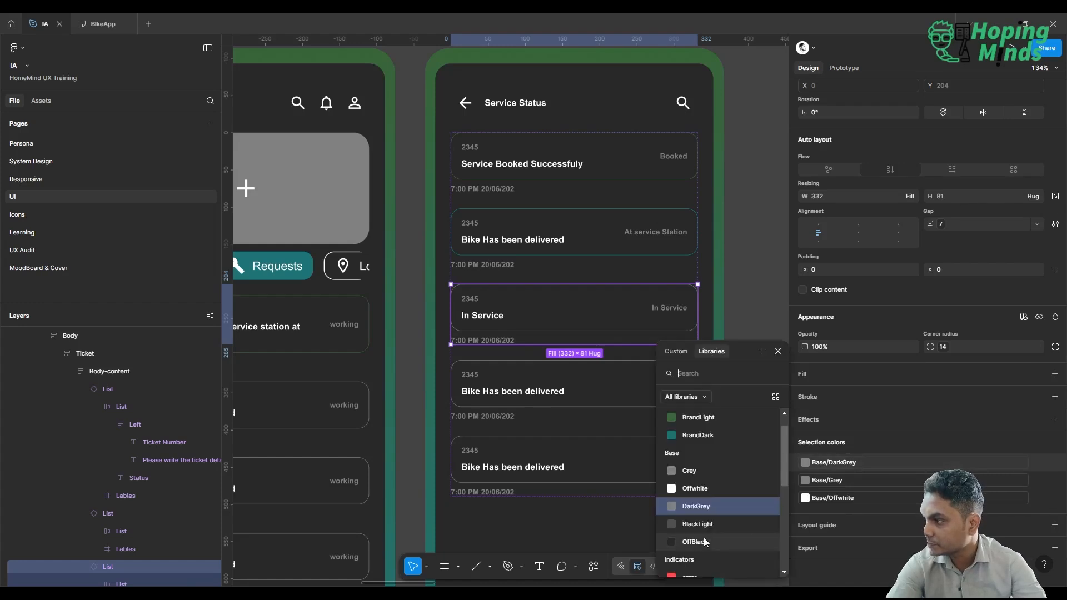
{"action": "left_click", "coordinate": [888, 481]}
{"action": "scroll", "coordinate": [708, 518], "scroll_direction": "down", "scroll_amount": 3}
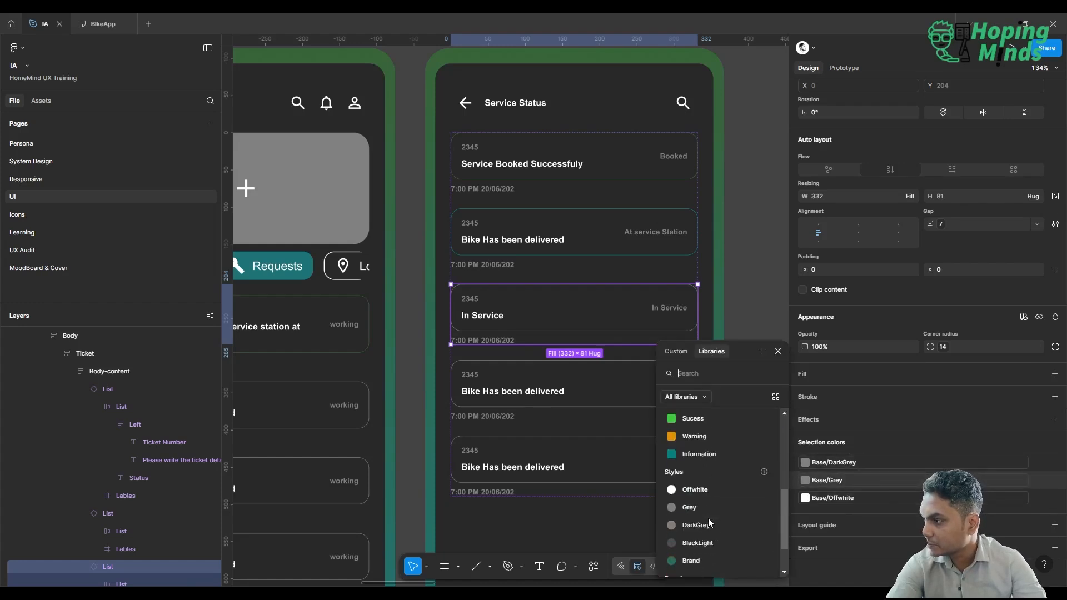
{"action": "left_click", "coordinate": [712, 439]}
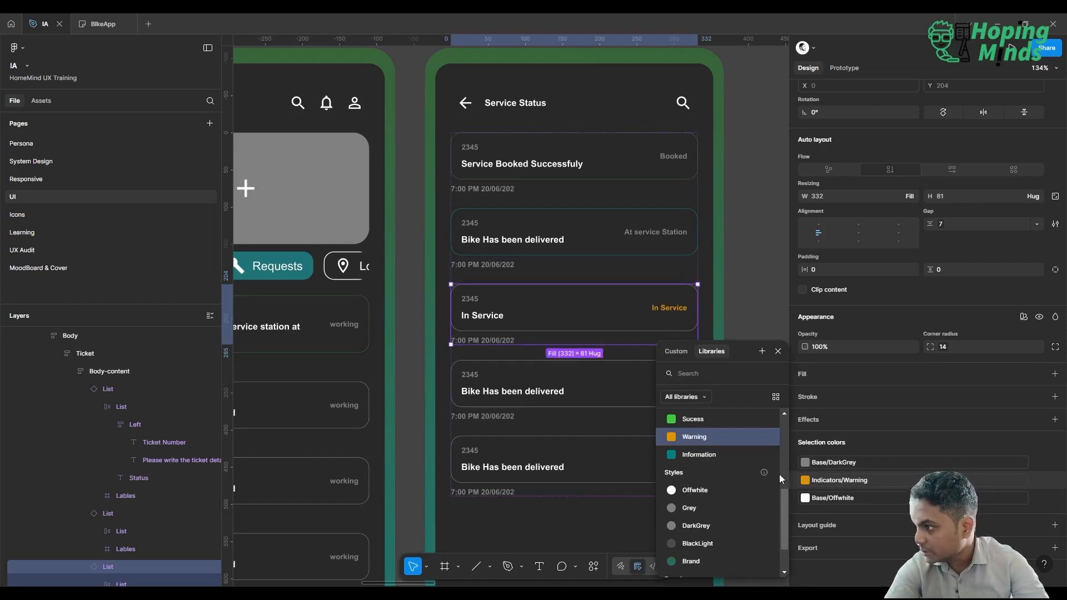
Try replacing Base/DarkGrey with Indicators/Warning across the whole third List item, and undo it.
{"action": "left_click", "coordinate": [837, 463]}
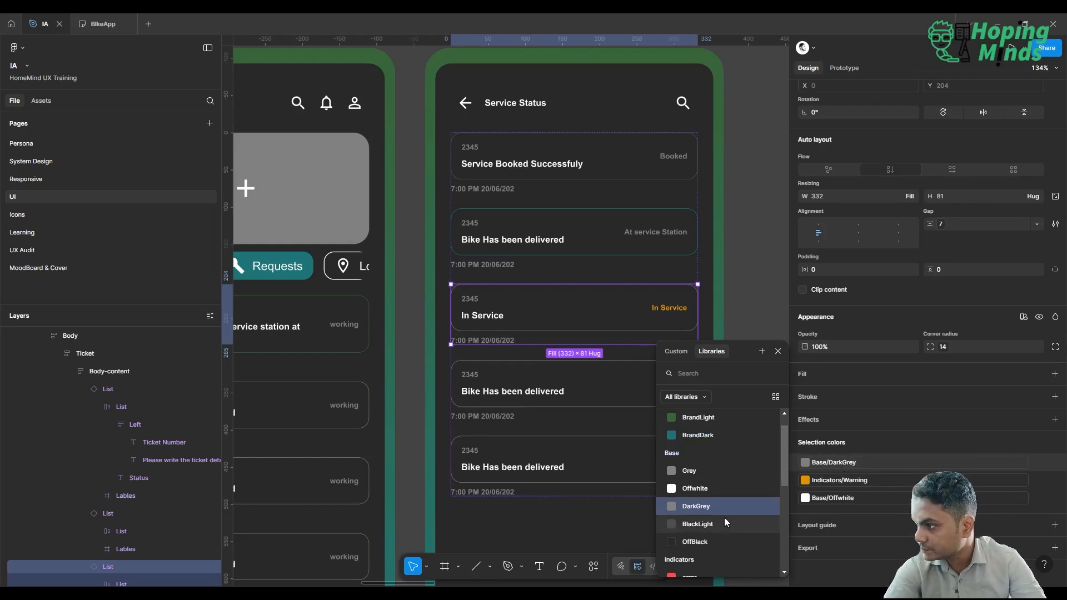
{"action": "scroll", "coordinate": [725, 518], "scroll_direction": "down", "scroll_amount": 3}
{"action": "left_click", "coordinate": [713, 487]}
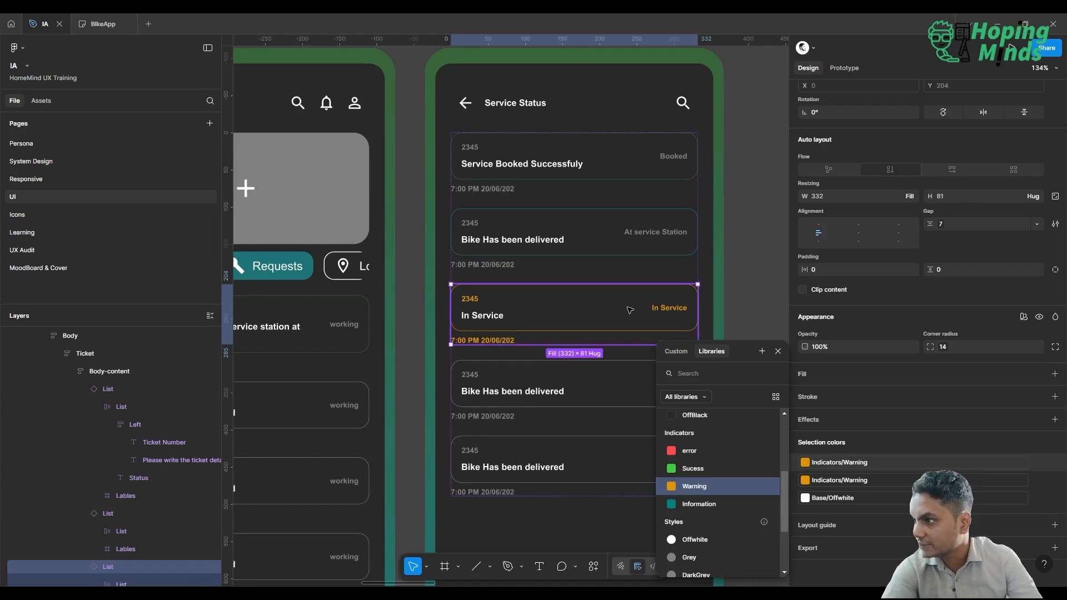
{"action": "key", "text": "ctrl+z"}
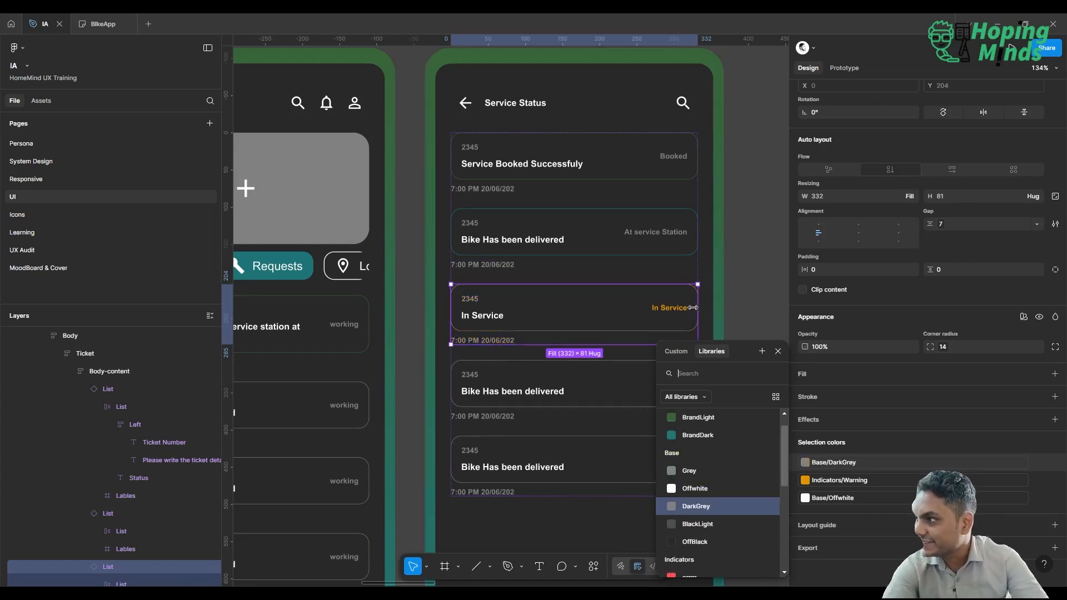
Replace Base/DarkGrey with Indicators/Warning in the third List item's inner card only, covering its stroke and ticket number.
{"action": "scroll", "coordinate": [734, 217], "scroll_direction": "right", "scroll_amount": 4}
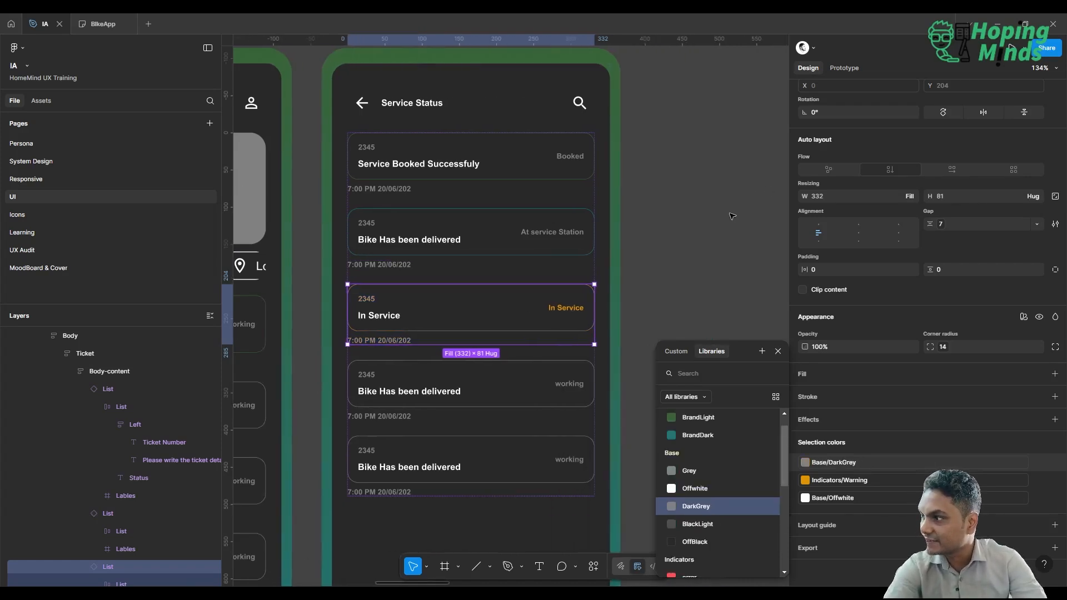
{"action": "left_click", "coordinate": [473, 328]}
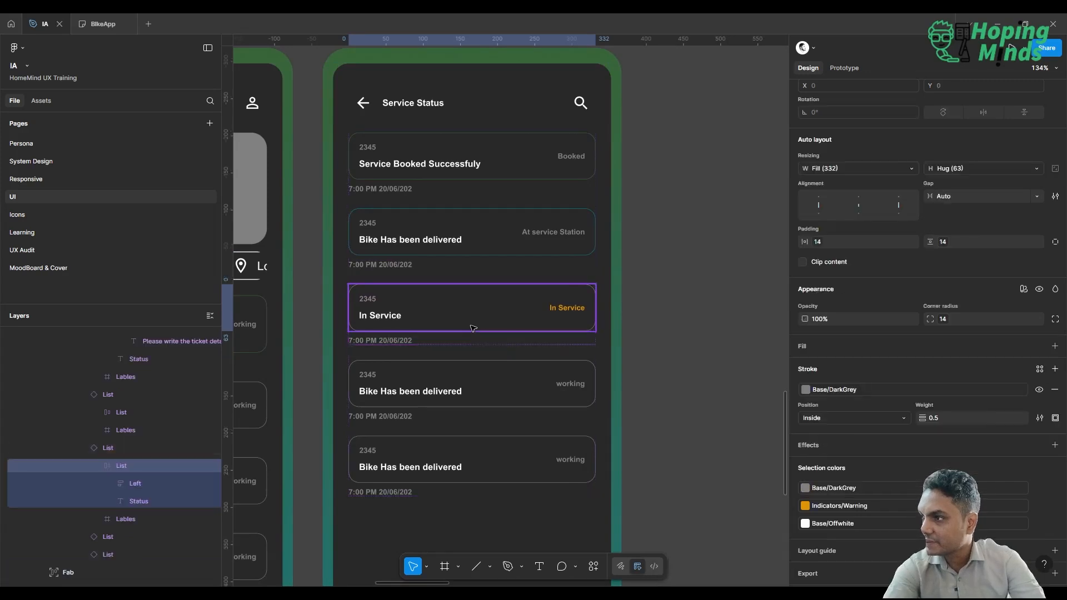
{"action": "left_click", "coordinate": [863, 485]}
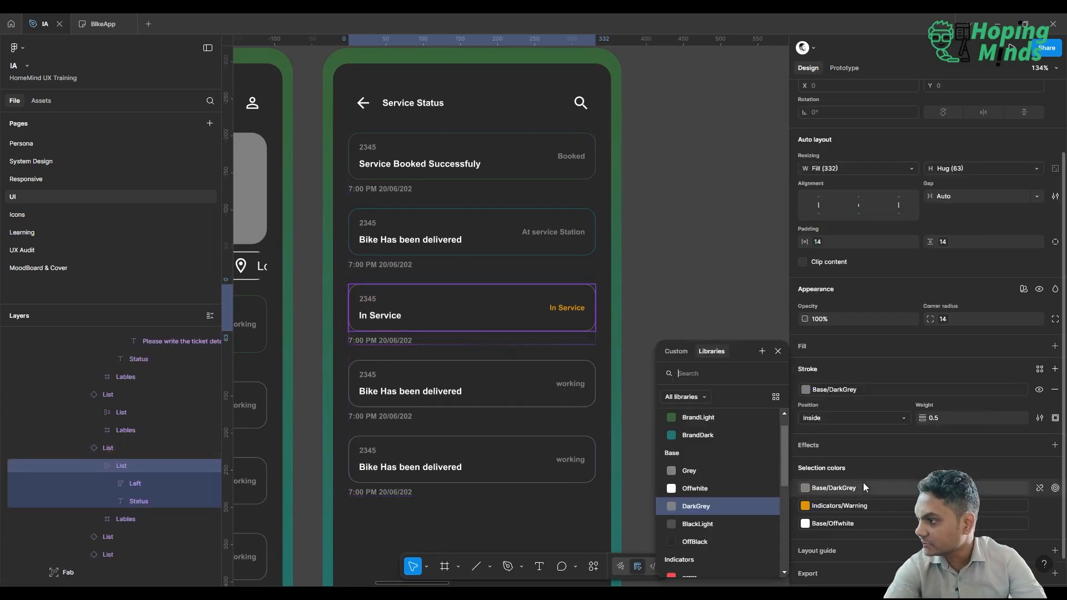
{"action": "scroll", "coordinate": [735, 480], "scroll_direction": "down", "scroll_amount": 3}
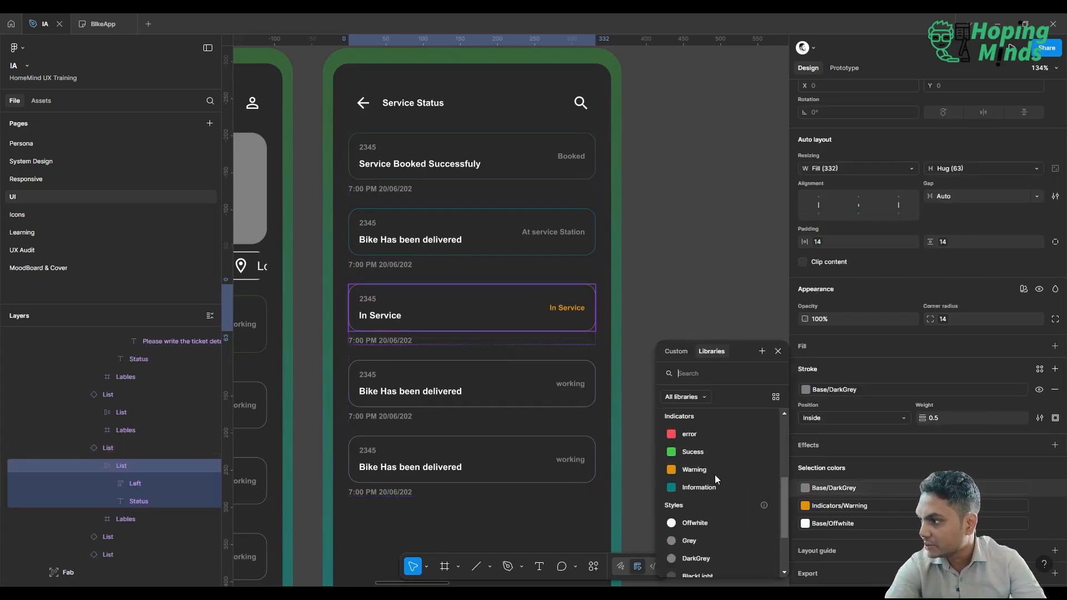
{"action": "left_click", "coordinate": [697, 469]}
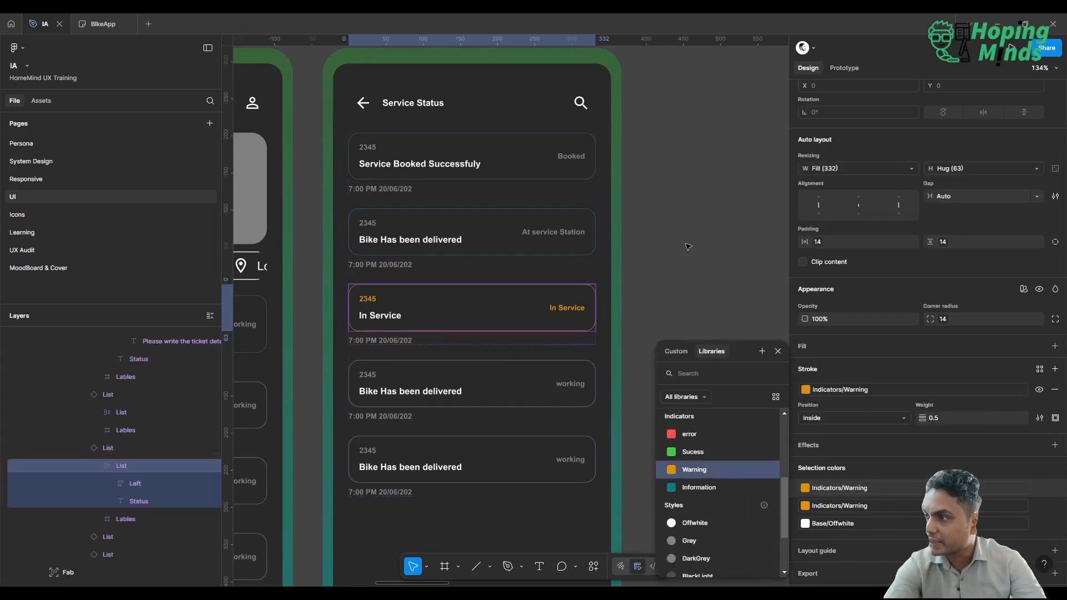
{"action": "left_click", "coordinate": [616, 248]}
{"action": "scroll", "coordinate": [522, 247], "scroll_direction": "up", "scroll_amount": 1}
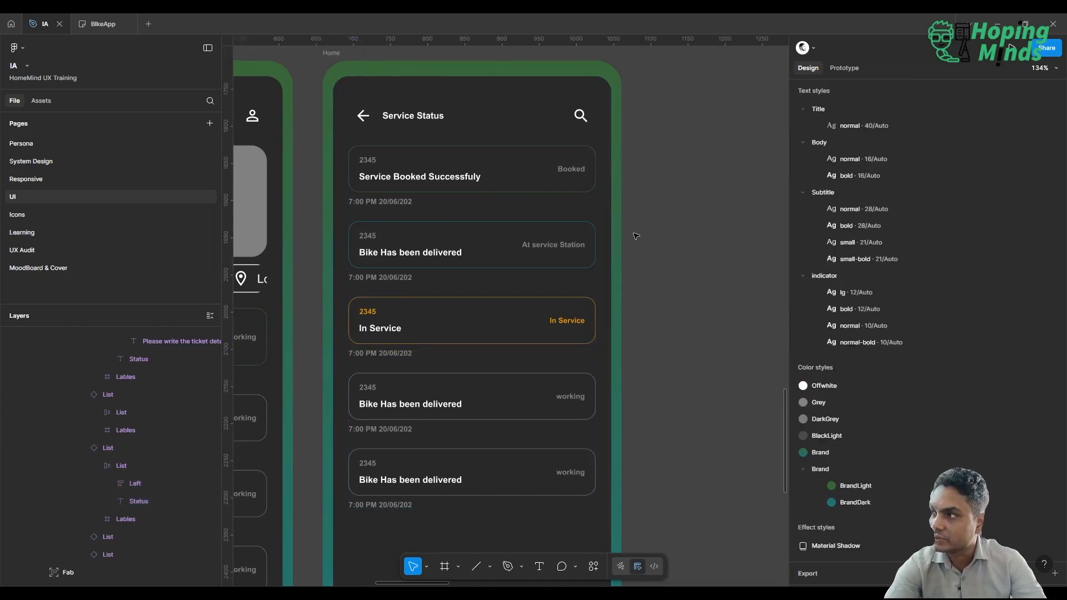
Try replacing Base/DarkGrey with Indicators/Information across the whole second List item, and undo it.
{"action": "double_click", "coordinate": [530, 245]}
{"action": "double_click", "coordinate": [530, 245]}
{"action": "double_click", "coordinate": [534, 246]}
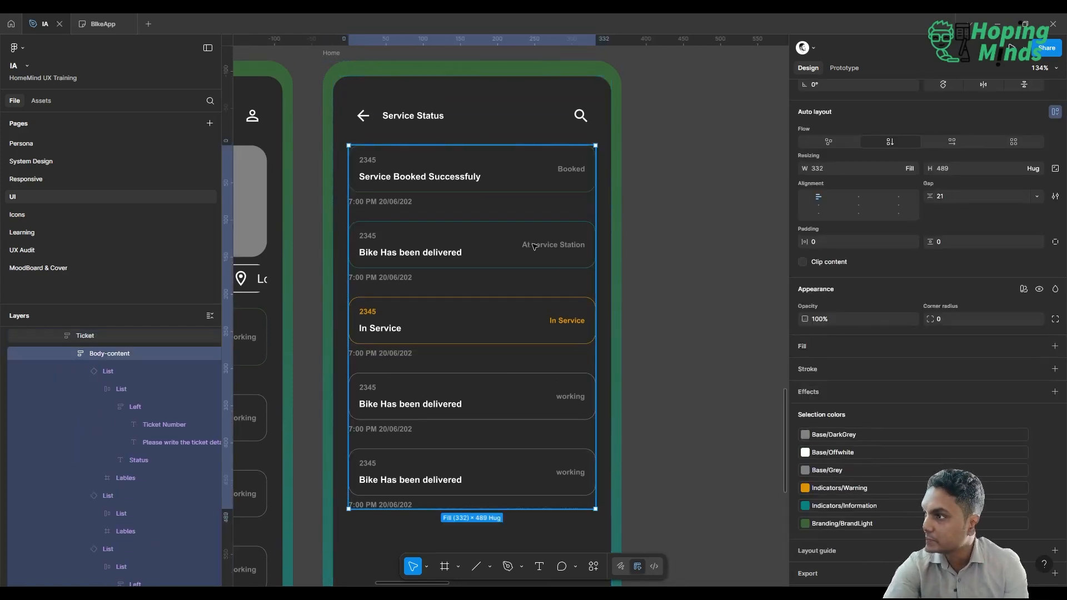
{"action": "double_click", "coordinate": [535, 246]}
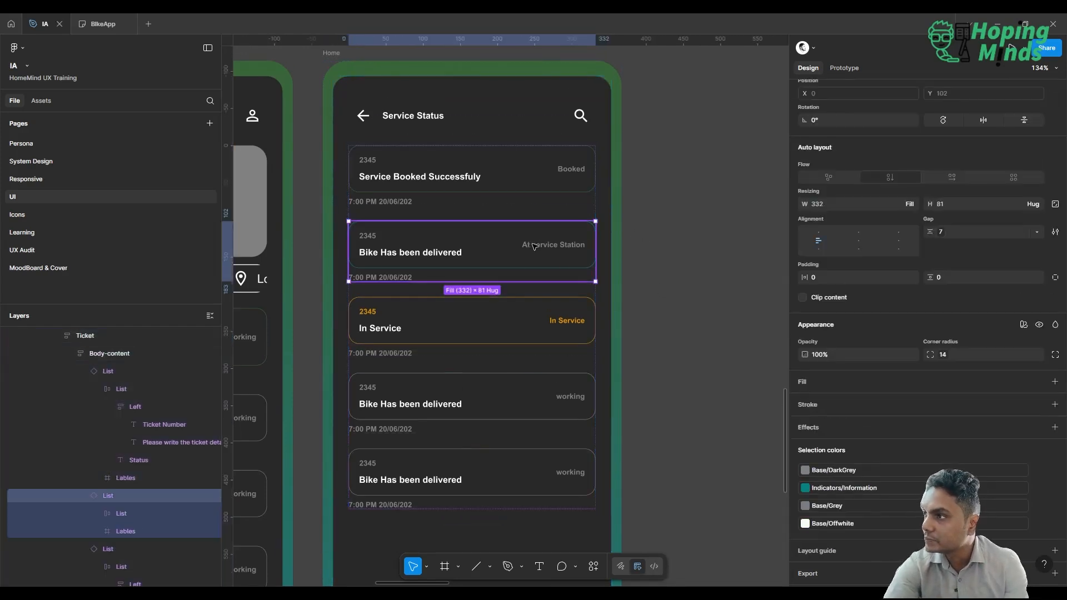
{"action": "left_click", "coordinate": [865, 473]}
{"action": "scroll", "coordinate": [730, 501], "scroll_direction": "down", "scroll_amount": 4}
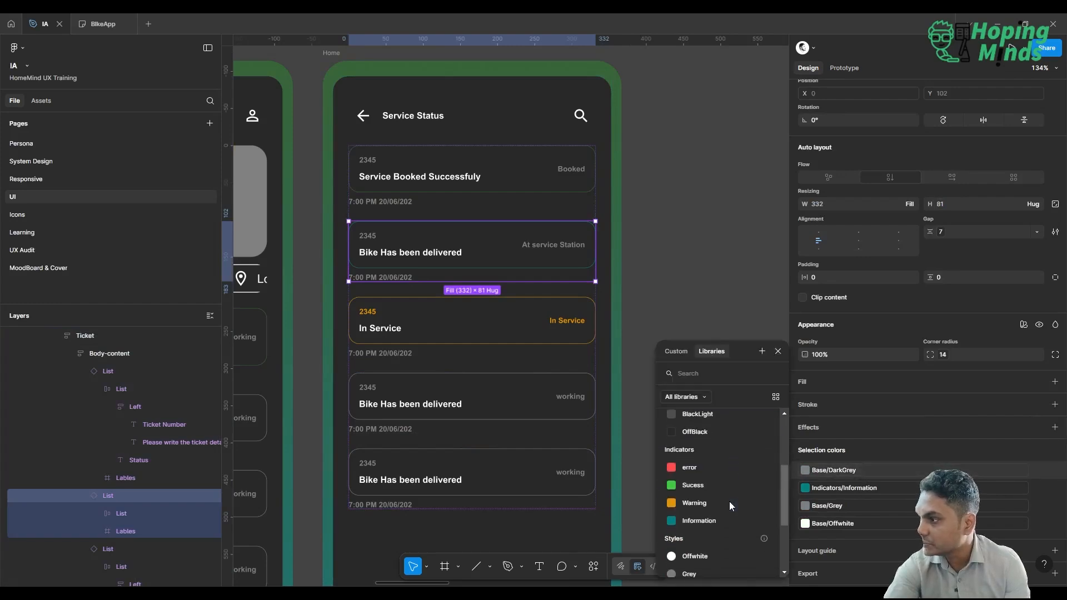
{"action": "left_click", "coordinate": [715, 520]}
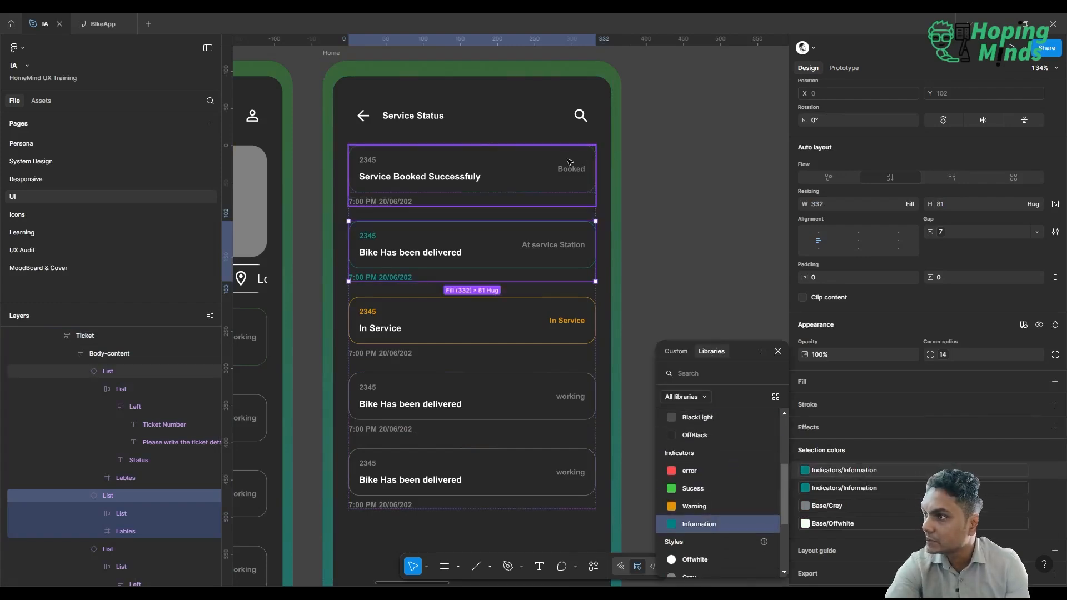
{"action": "key", "text": "ctrl+z"}
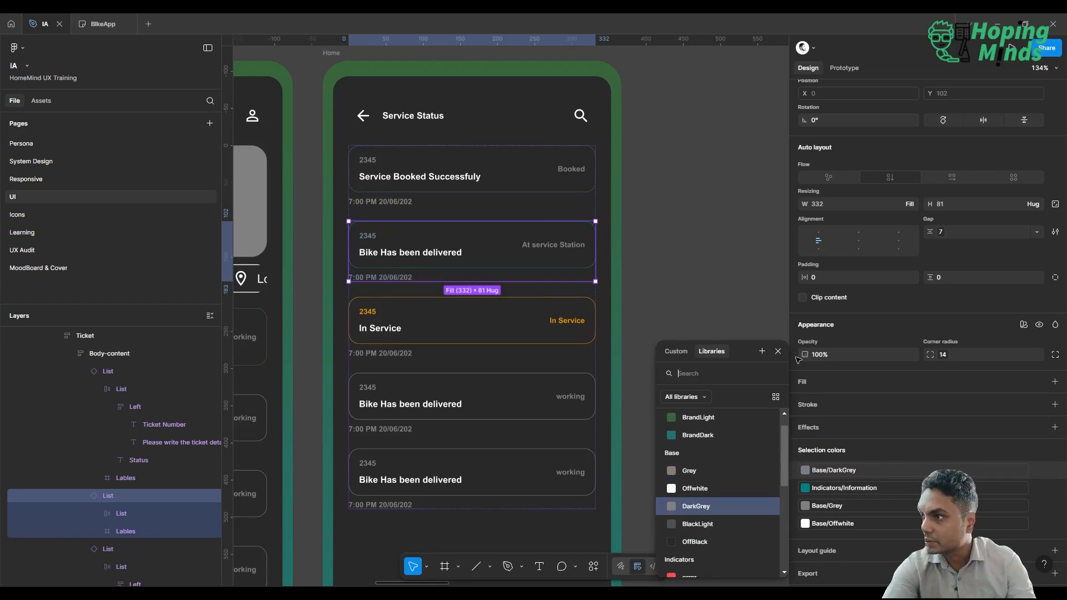
Recolor the second List item's status text by replacing its Base/Grey selection color with Branding/BrandDark.
{"action": "left_click", "coordinate": [849, 506]}
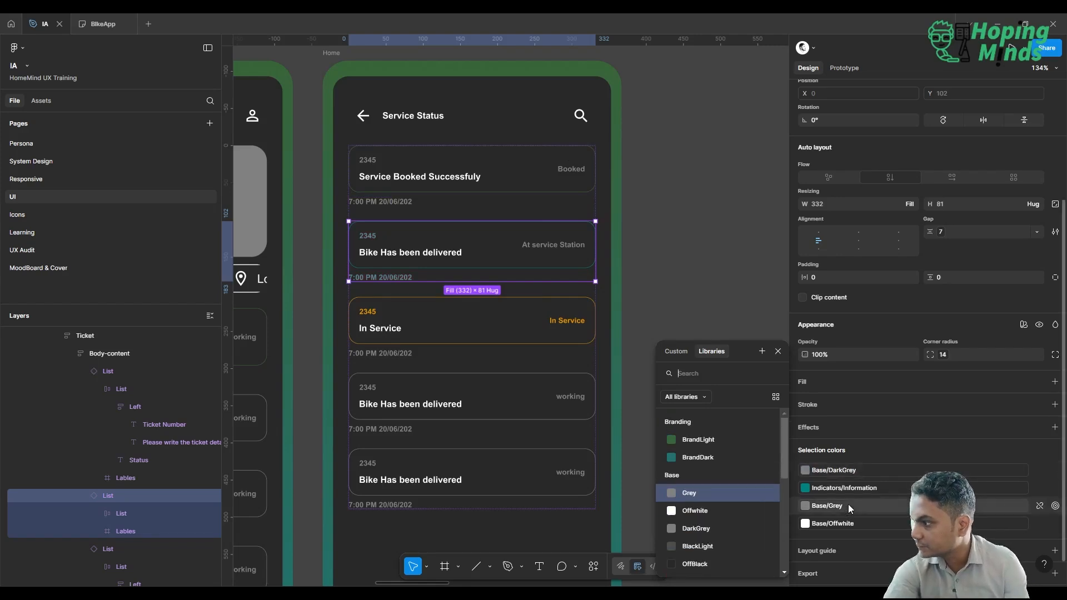
{"action": "left_click", "coordinate": [703, 452]}
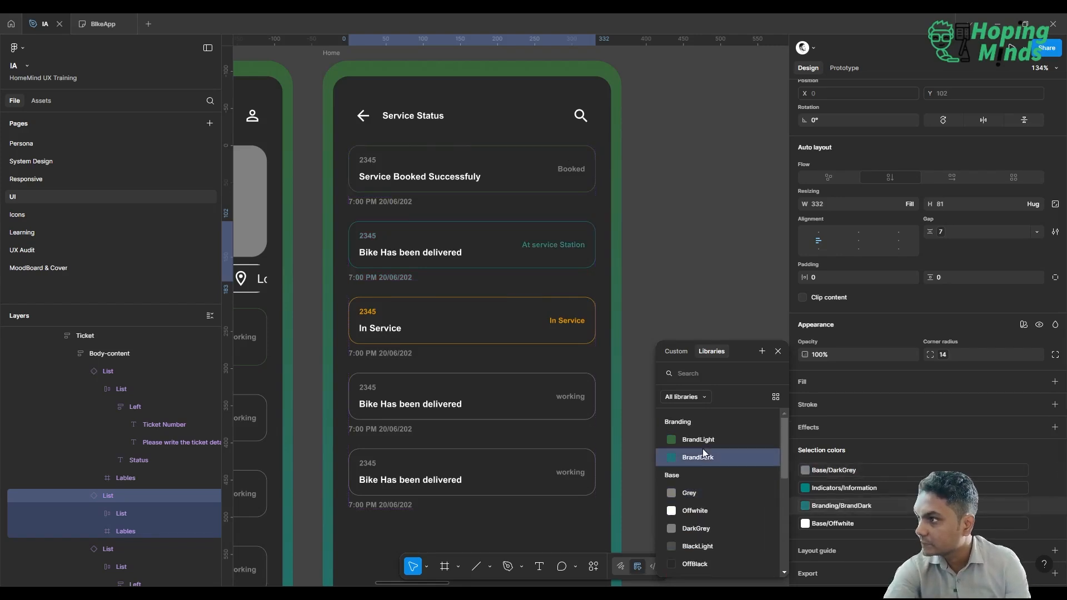
Recolor the first List item's status text by replacing Base/Grey with Branding/BrandLight in its inner card.
{"action": "left_click", "coordinate": [539, 191]}
{"action": "double_click", "coordinate": [539, 191]}
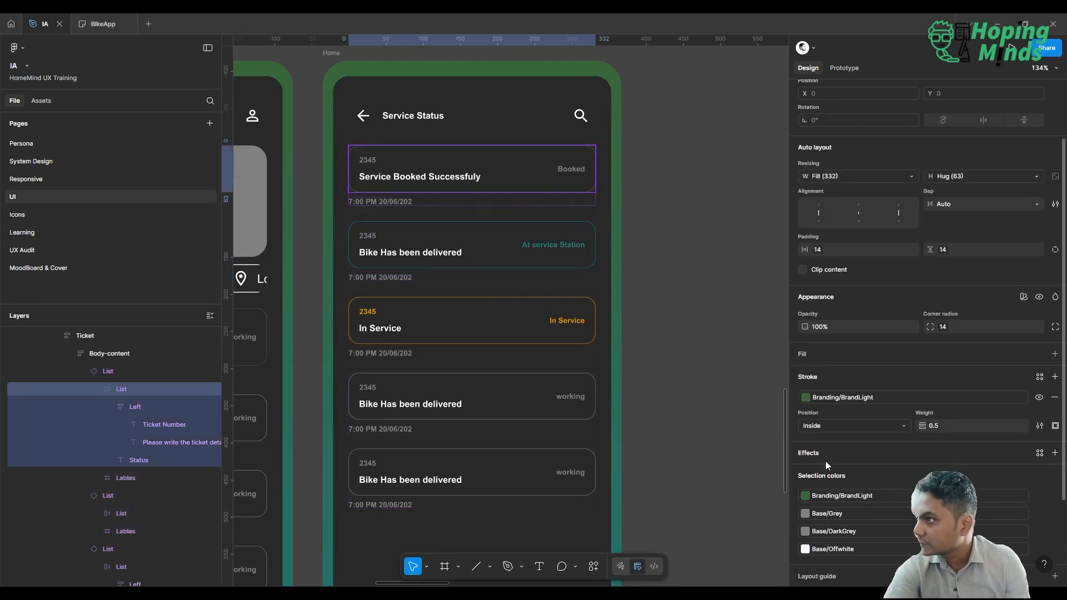
{"action": "scroll", "coordinate": [826, 462], "scroll_direction": "down", "scroll_amount": 1}
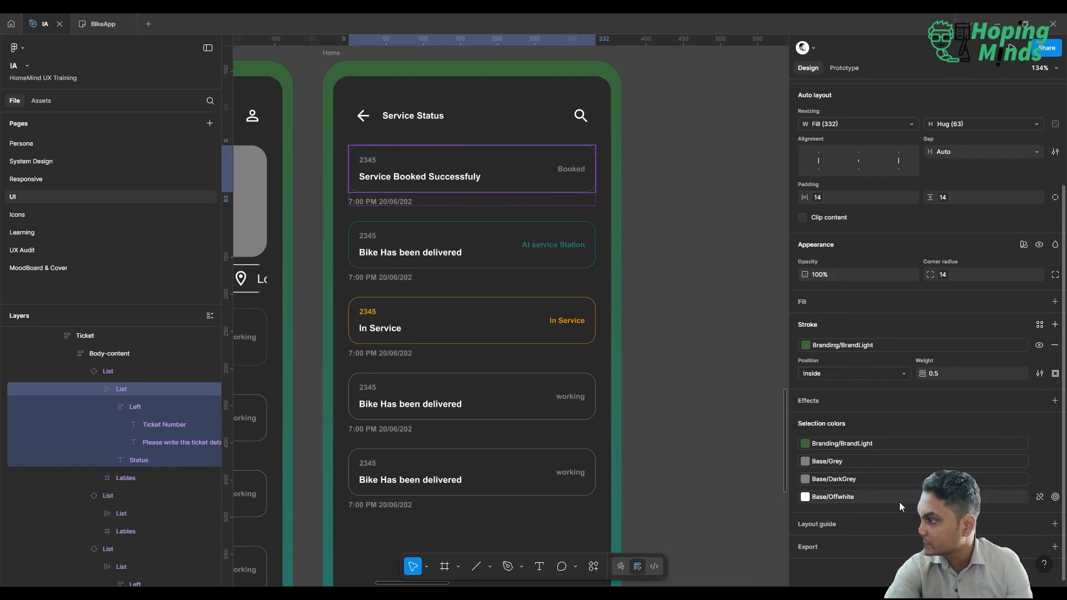
{"action": "left_click", "coordinate": [882, 464]}
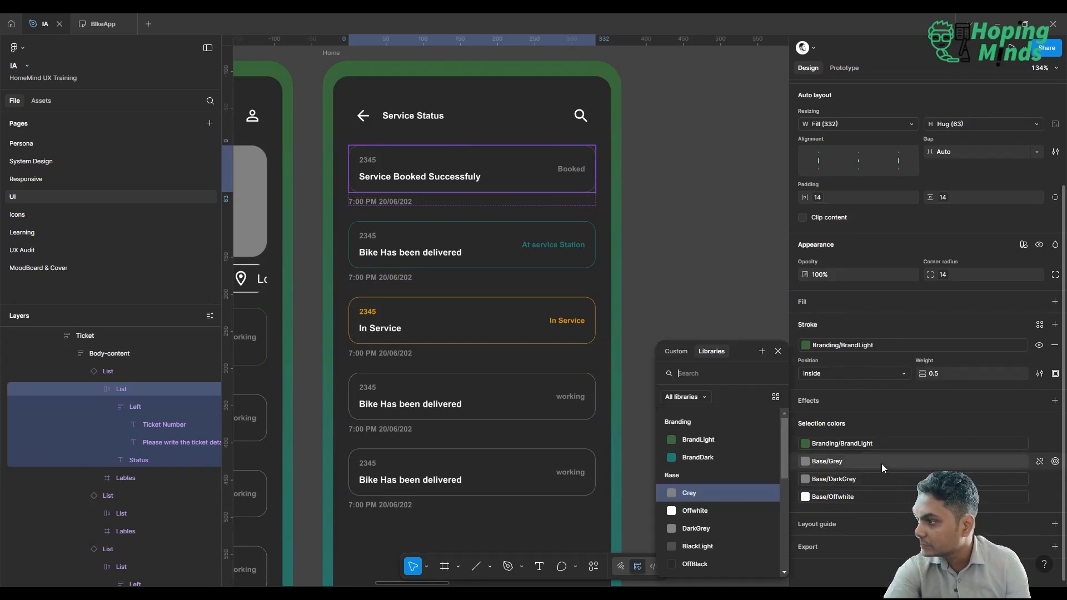
{"action": "left_click", "coordinate": [702, 442]}
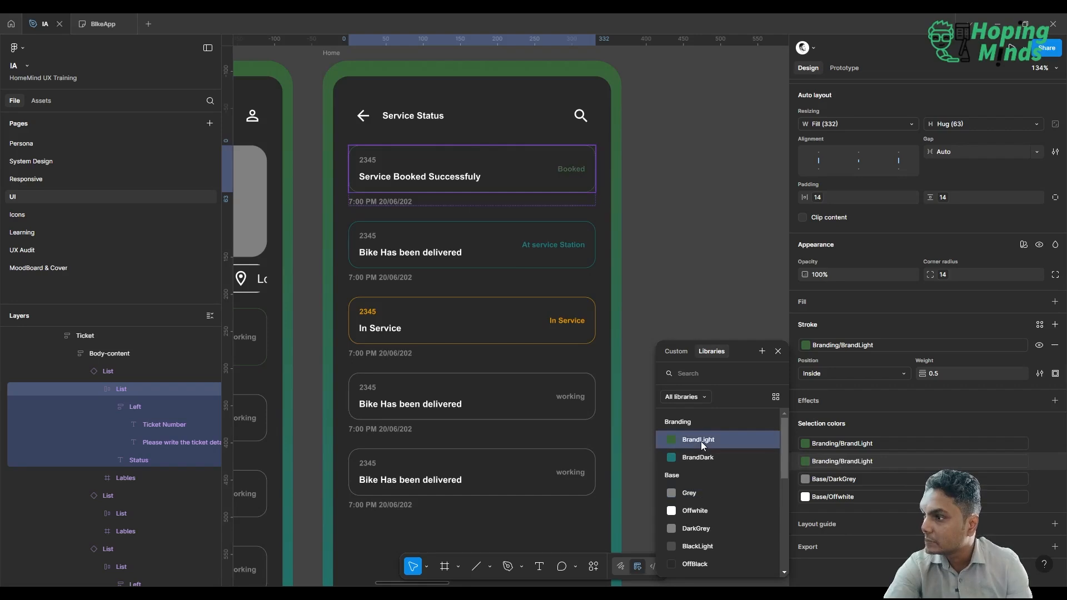
{"action": "left_click", "coordinate": [707, 296]}
Set the fourth List item's Status property to "Service Completed".
{"action": "scroll", "coordinate": [708, 278], "scroll_direction": "down", "scroll_amount": 2}
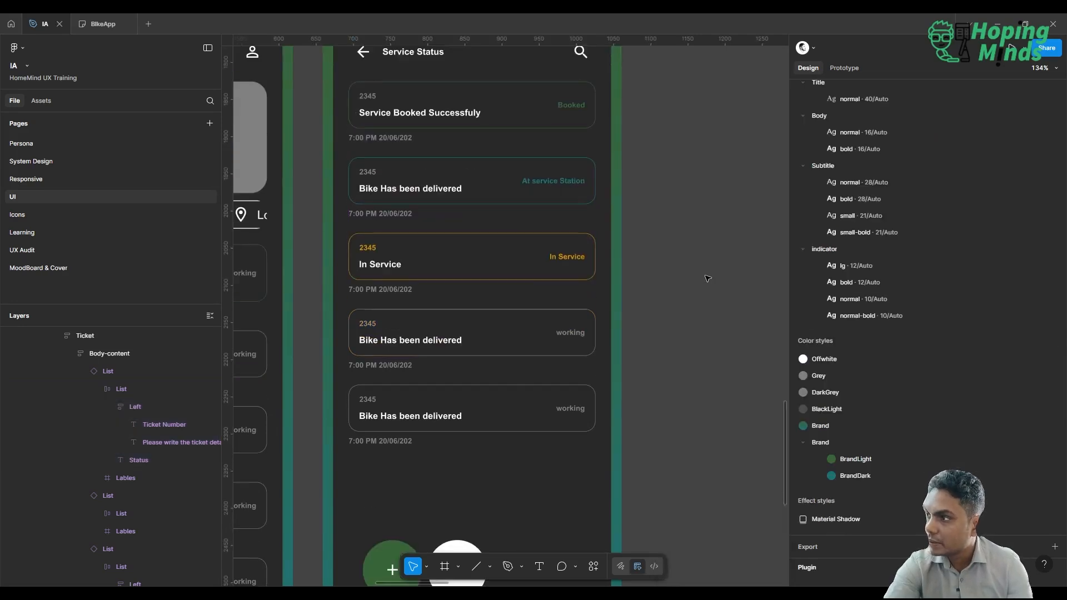
{"action": "scroll", "coordinate": [509, 348], "scroll_direction": "left", "scroll_amount": 2}
{"action": "scroll", "coordinate": [509, 347], "scroll_direction": "up", "scroll_amount": 1}
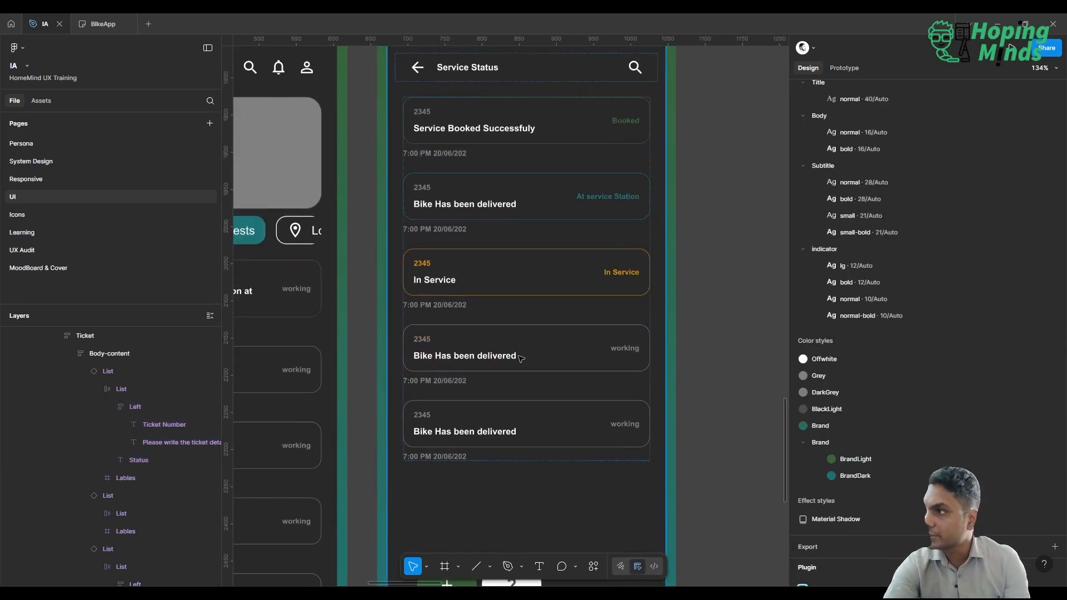
{"action": "left_click", "coordinate": [521, 359]}
{"action": "double_click", "coordinate": [520, 359]}
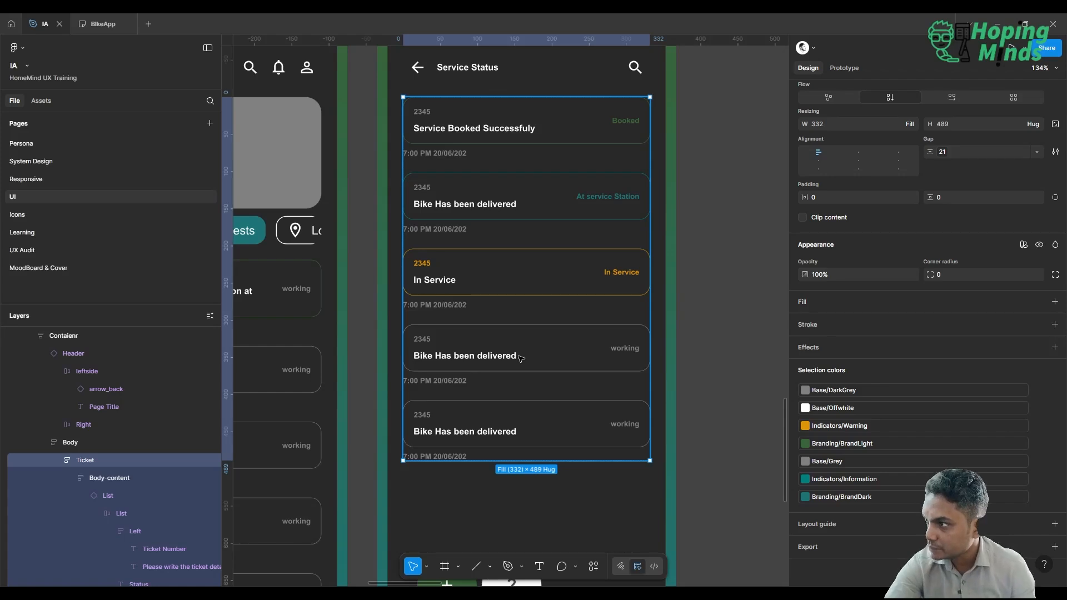
{"action": "double_click", "coordinate": [521, 359]}
{"action": "double_click", "coordinate": [481, 355]}
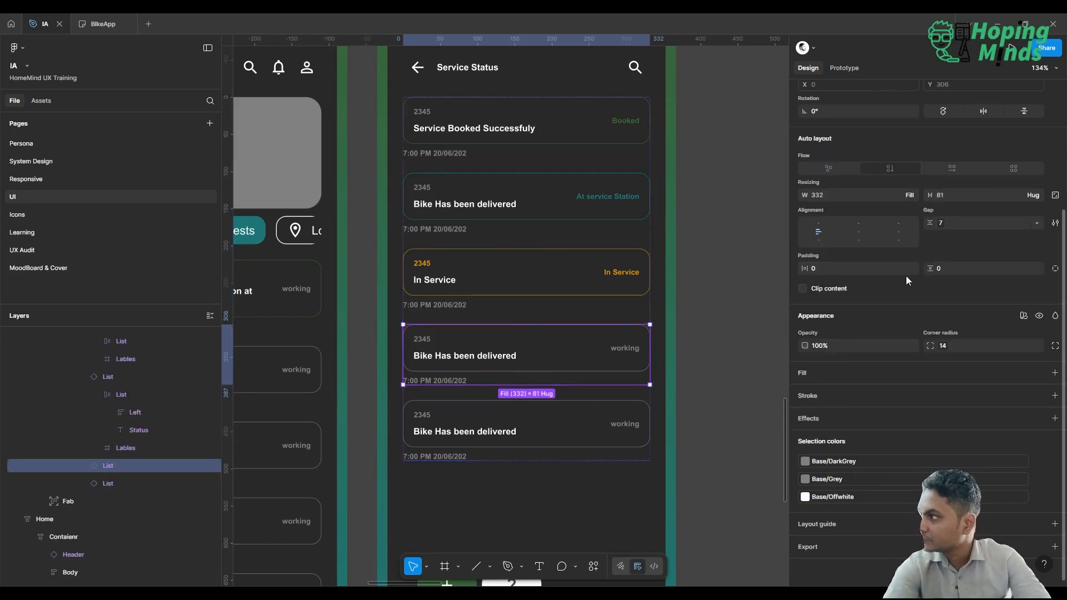
{"action": "scroll", "coordinate": [959, 233], "scroll_direction": "up", "scroll_amount": 3}
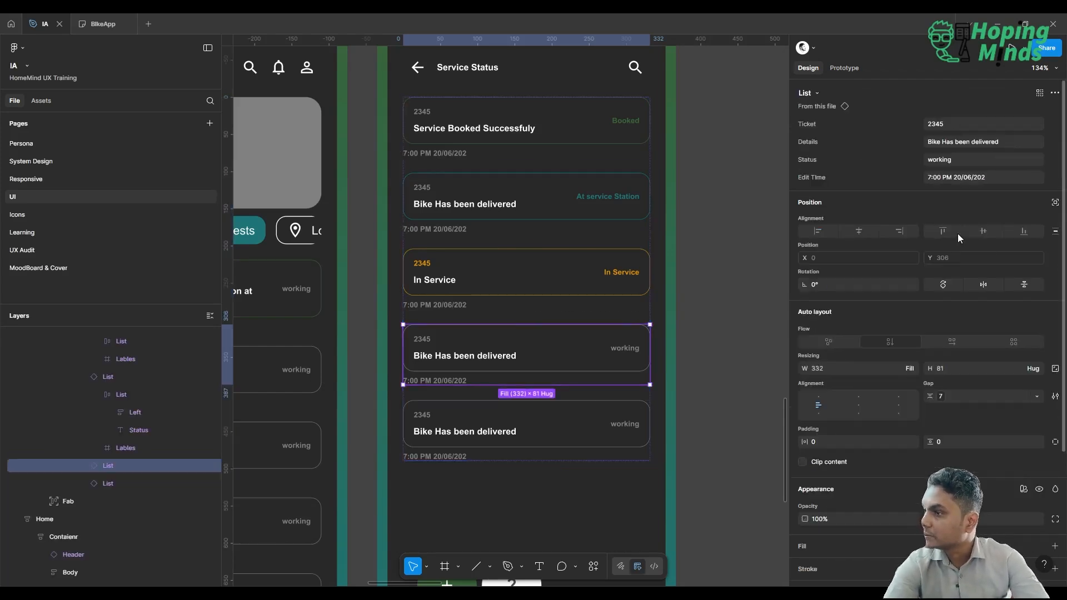
{"action": "left_click", "coordinate": [974, 159]}
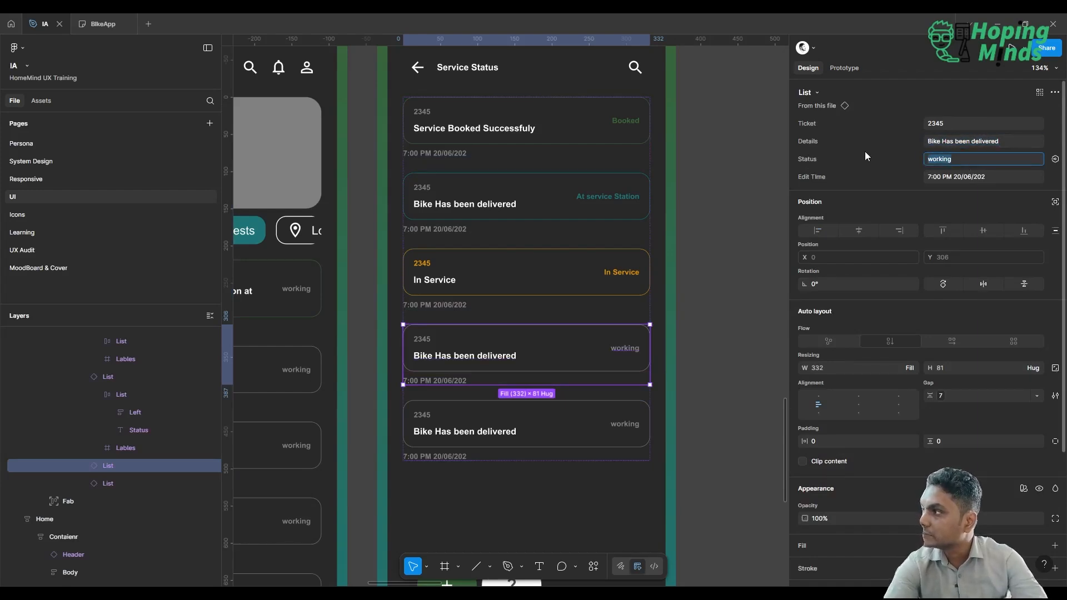
{"action": "type", "text": "Service "}
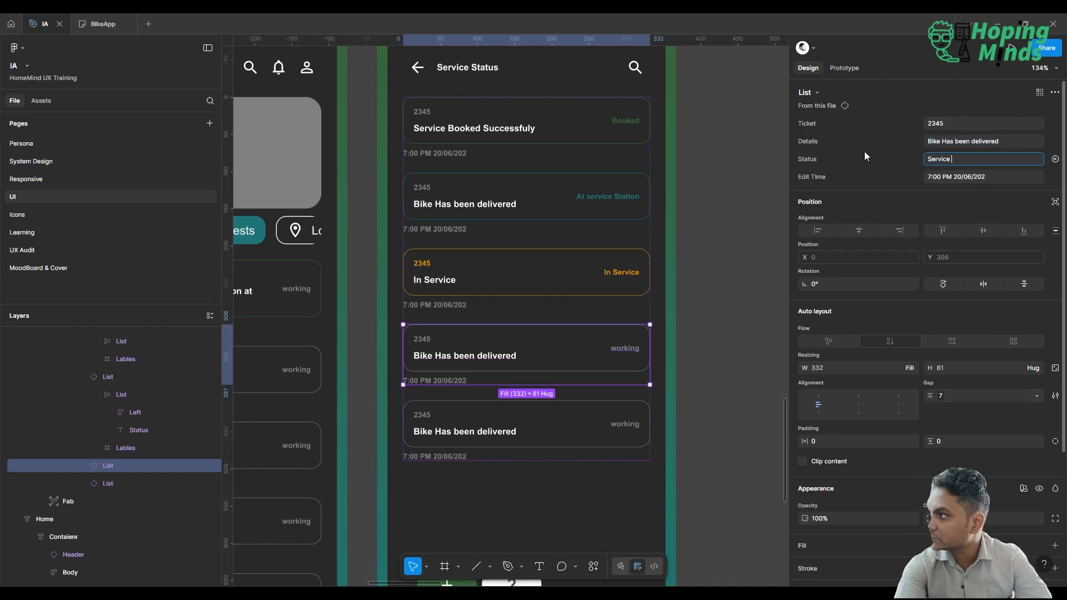
{"action": "type", "text": "Completed"}
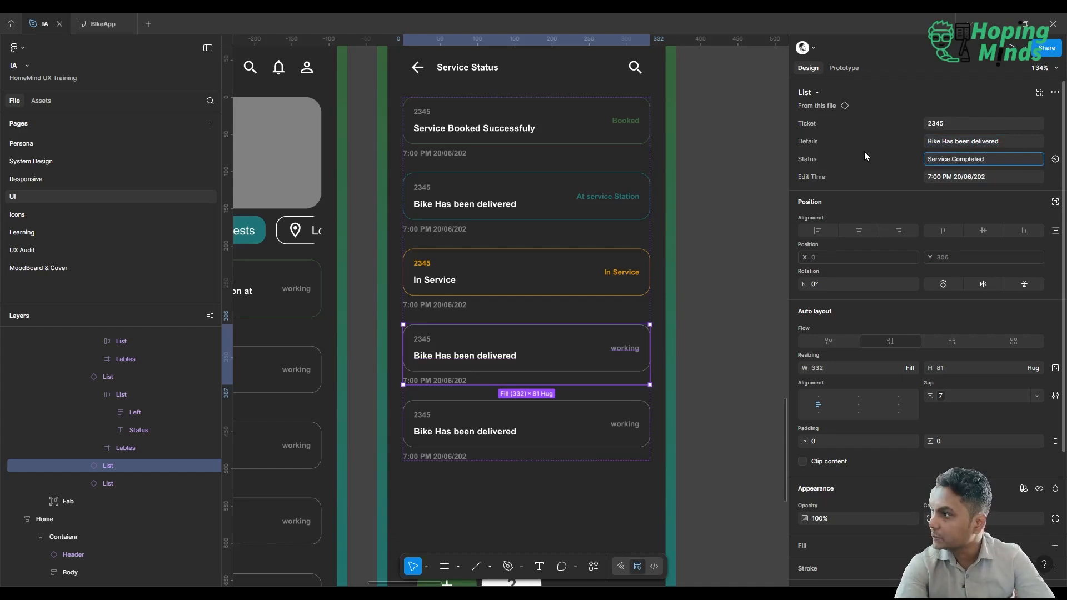
{"action": "key", "text": "Return"}
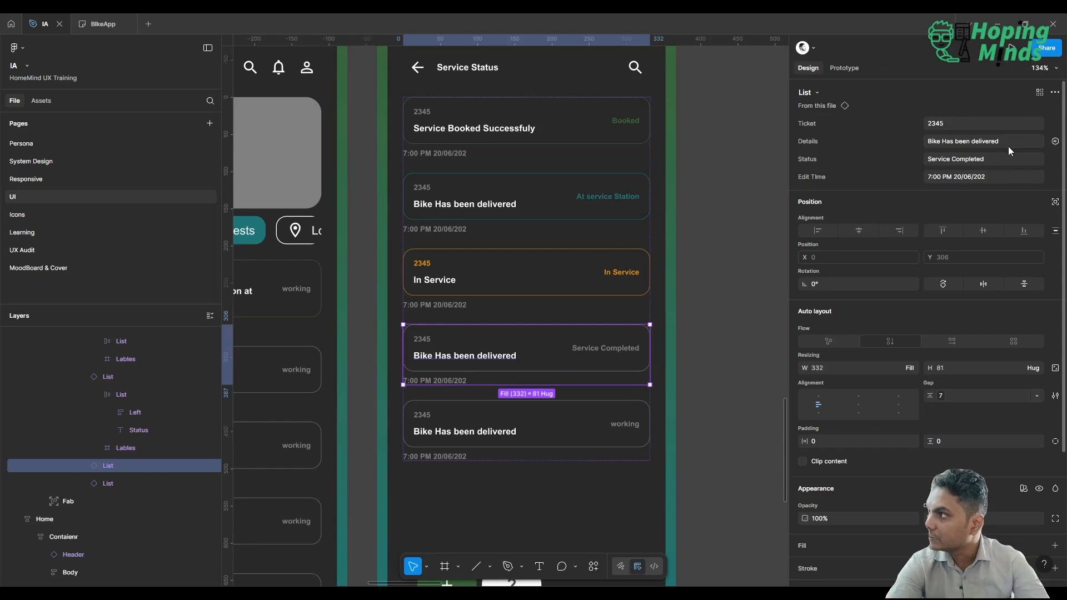
Set the fourth List item's Details property to "Will be Delivered soon".
{"action": "left_click", "coordinate": [917, 138]}
{"action": "type", "text": "Wi"}
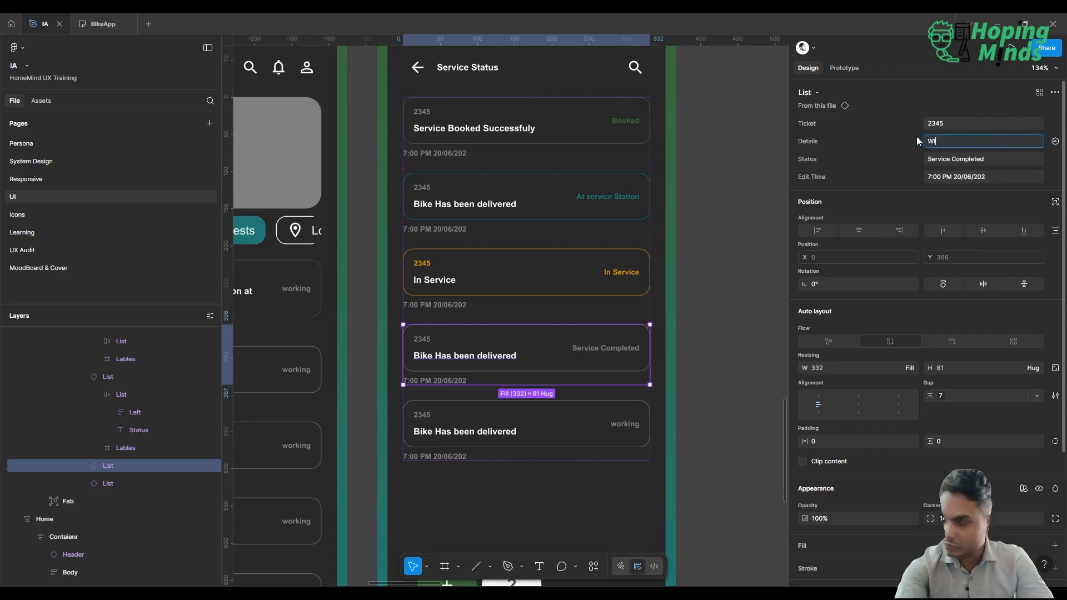
{"action": "type", "text": "ll be "}
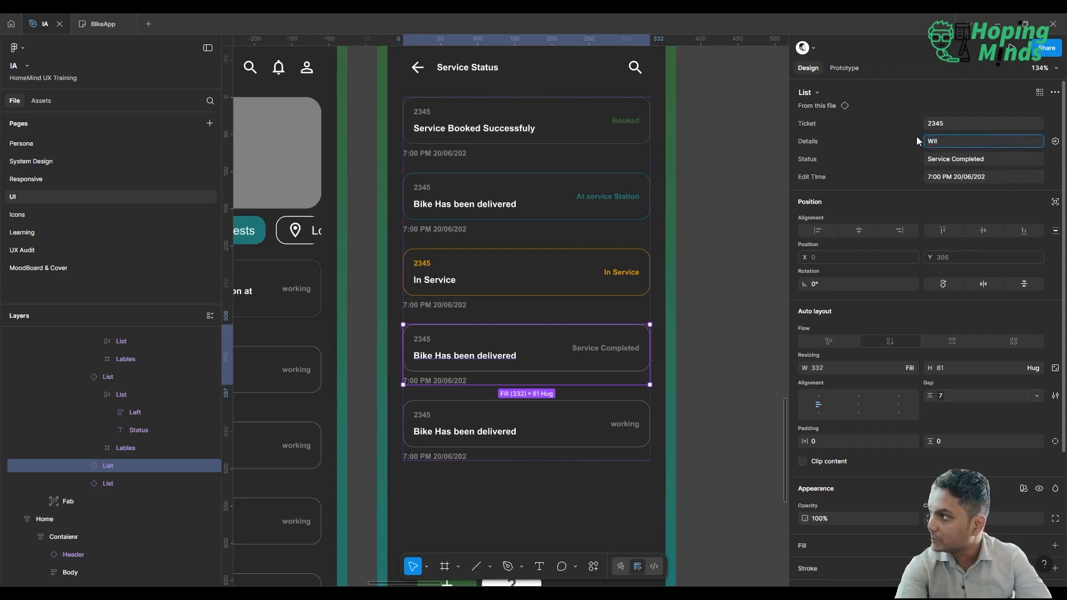
{"action": "type", "text": "l"}
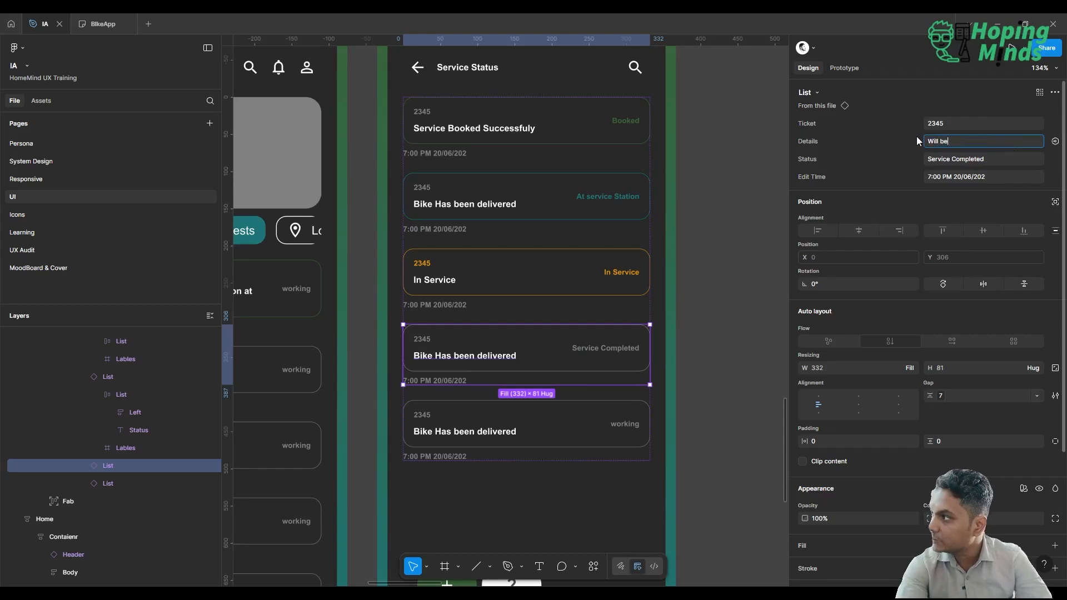
{"action": "type", "text": " Deli"}
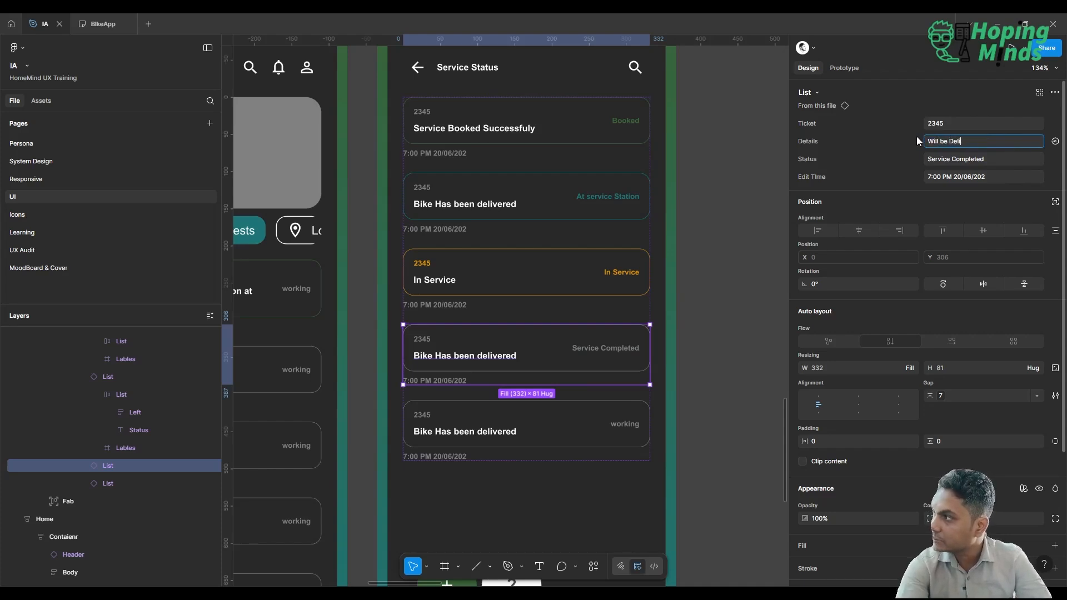
{"action": "type", "text": "vered soon"}
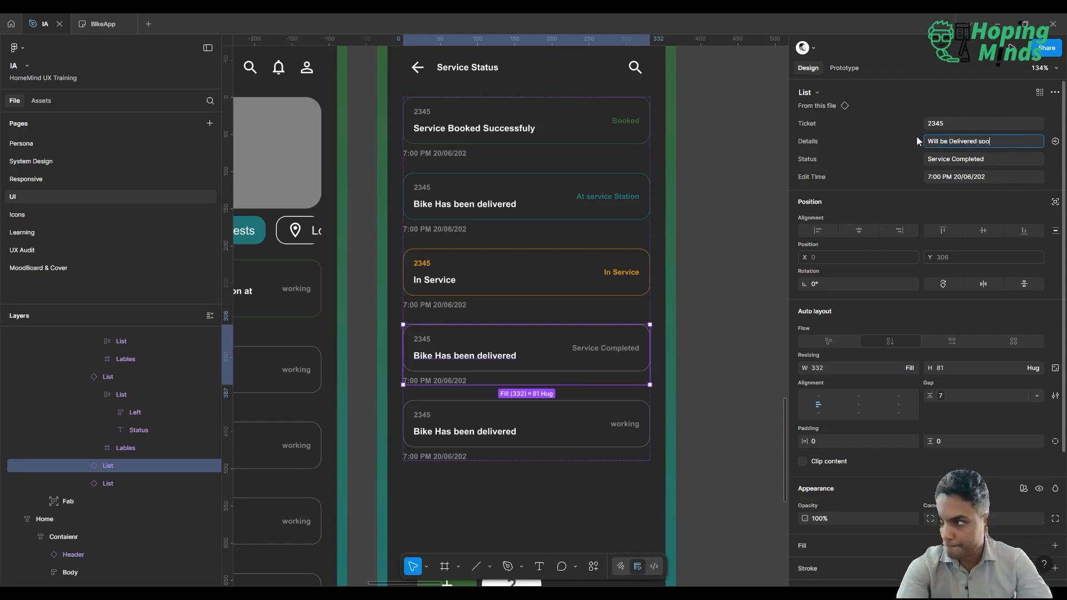
{"action": "key", "text": "Return"}
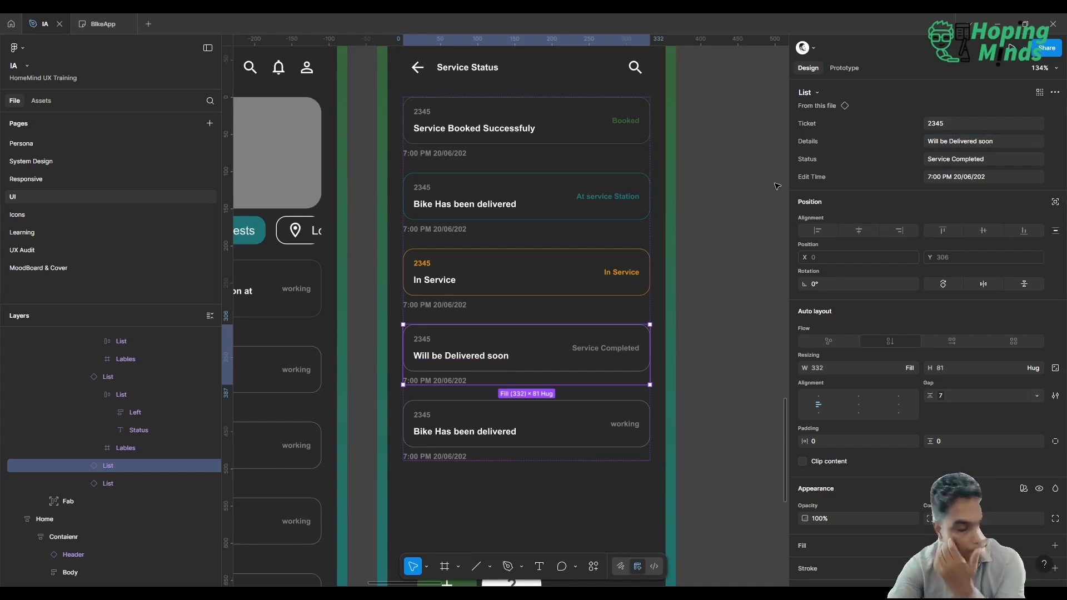
Try replacing Base/DarkGrey with Branding/BrandLight across the whole fourth List item.
{"action": "scroll", "coordinate": [934, 361], "scroll_direction": "down", "scroll_amount": 3}
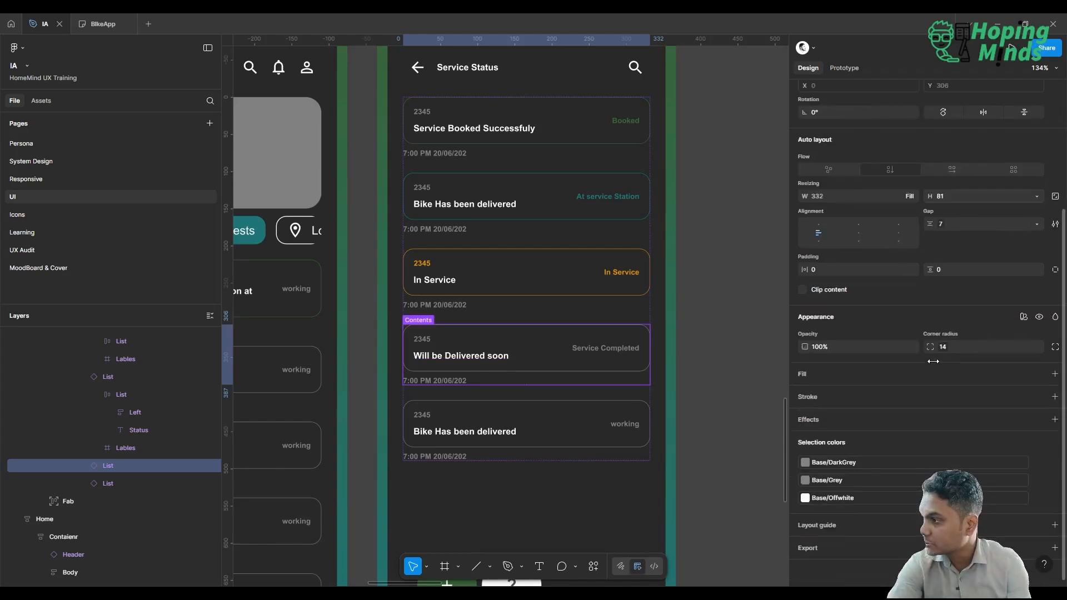
{"action": "left_click", "coordinate": [880, 461]}
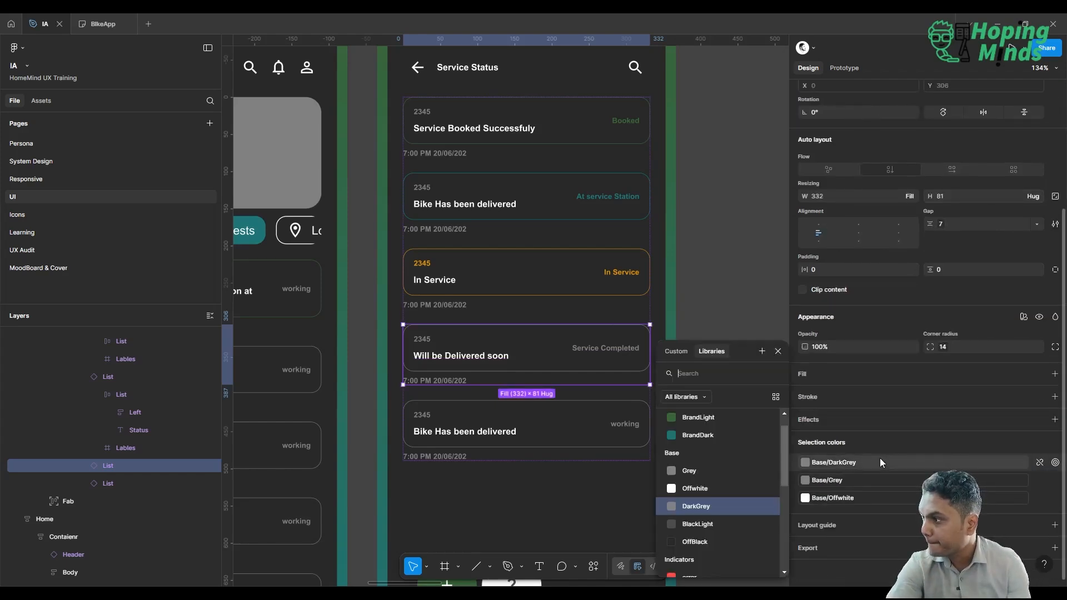
{"action": "left_click", "coordinate": [723, 420]}
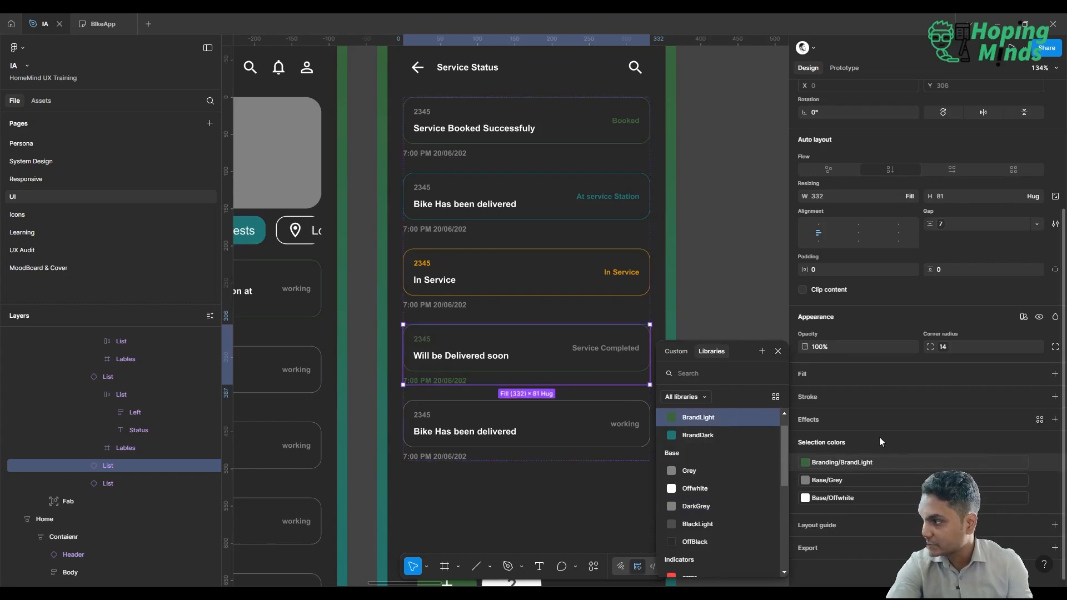
Recolor the fourth List item's status text by replacing its Base/Grey selection color with Indicators/Sucess.
{"action": "left_click", "coordinate": [901, 482]}
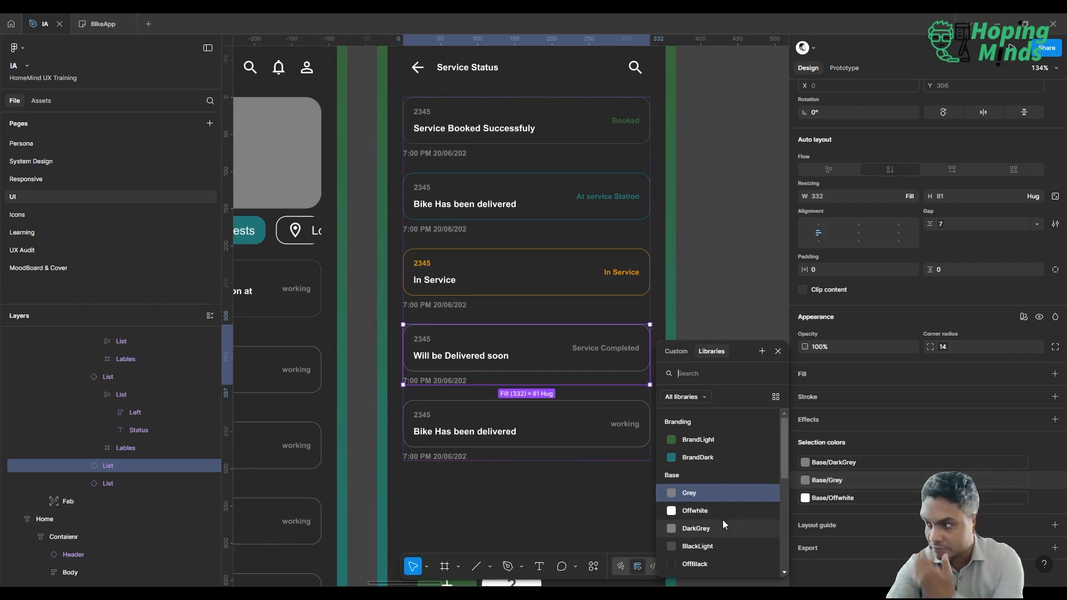
{"action": "scroll", "coordinate": [723, 519], "scroll_direction": "down", "scroll_amount": 3}
{"action": "left_click", "coordinate": [710, 532]}
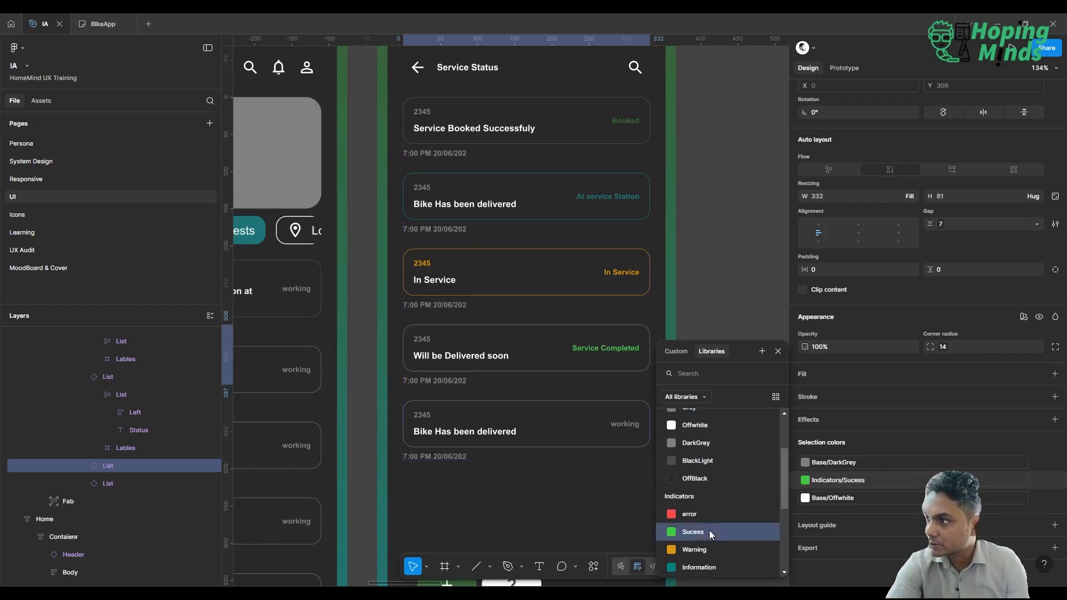
{"action": "left_click", "coordinate": [754, 169]}
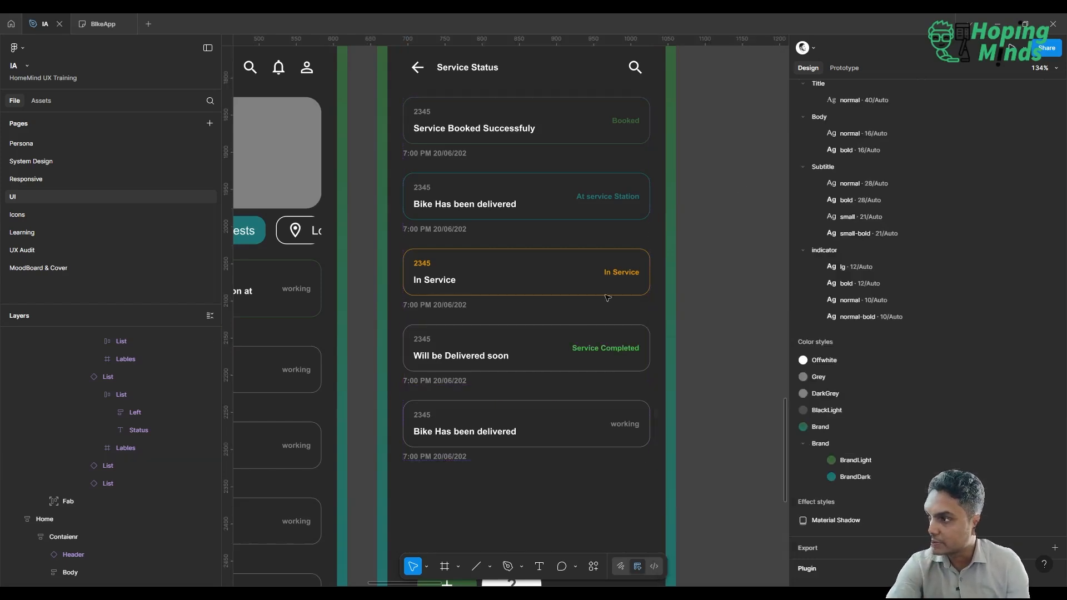
Replace Base/DarkGrey with Indicators/Sucess in the fourth List item's inner card only, covering its stroke and ticket number.
{"action": "left_click", "coordinate": [554, 341]}
{"action": "double_click", "coordinate": [555, 342]}
{"action": "left_click", "coordinate": [555, 342]}
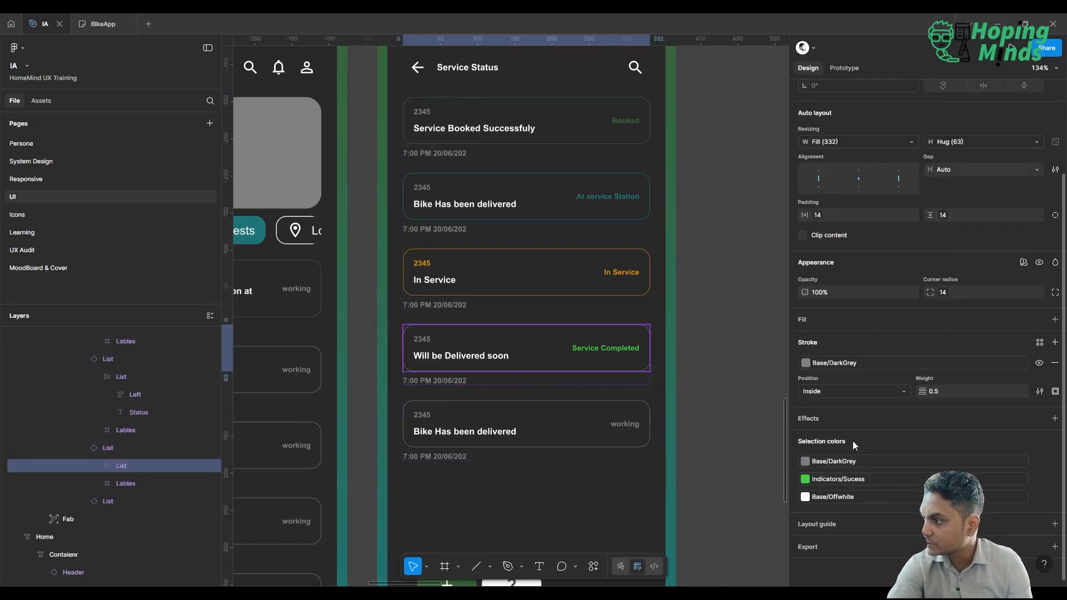
{"action": "left_click", "coordinate": [849, 463]}
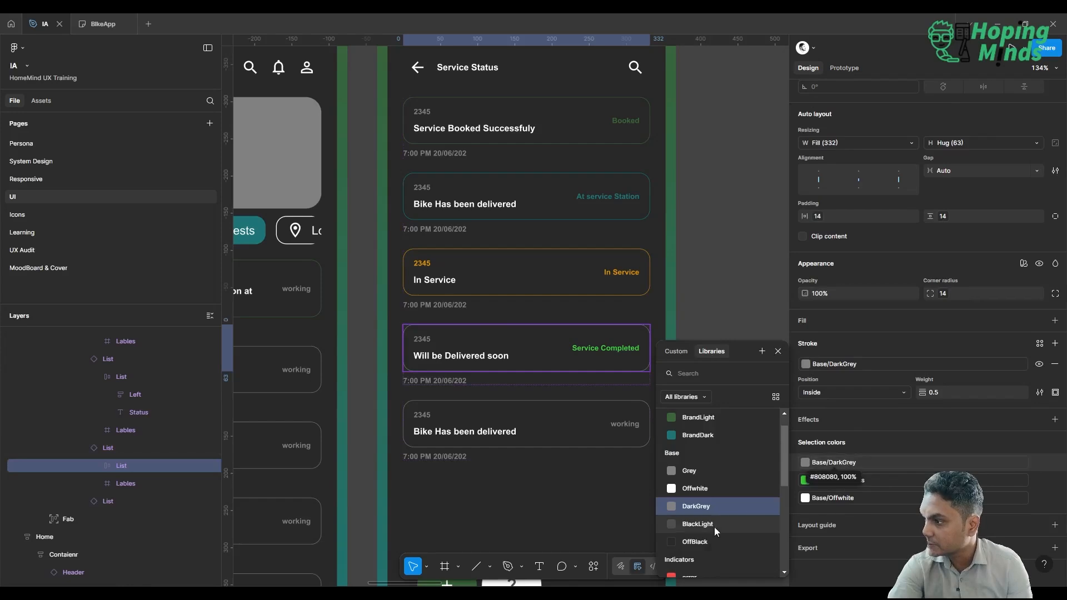
{"action": "scroll", "coordinate": [735, 493], "scroll_direction": "down", "scroll_amount": 3}
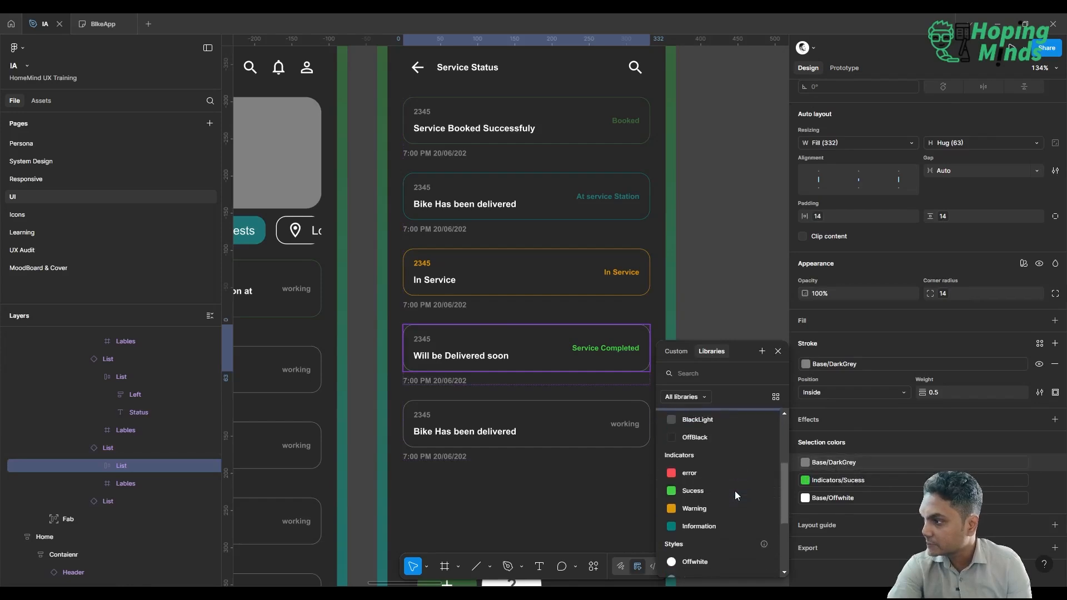
{"action": "left_click", "coordinate": [706, 492]}
Set the fifth List item's Details property to "Pay the Invoice for Final Delivery".
{"action": "left_click", "coordinate": [578, 440]}
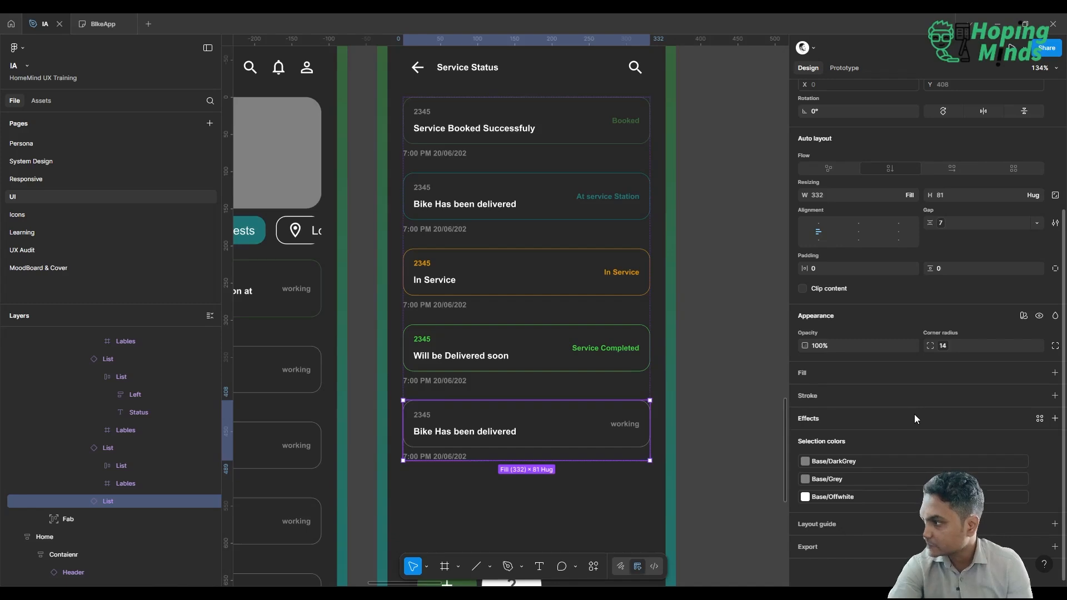
{"action": "scroll", "coordinate": [915, 415], "scroll_direction": "up", "scroll_amount": 3}
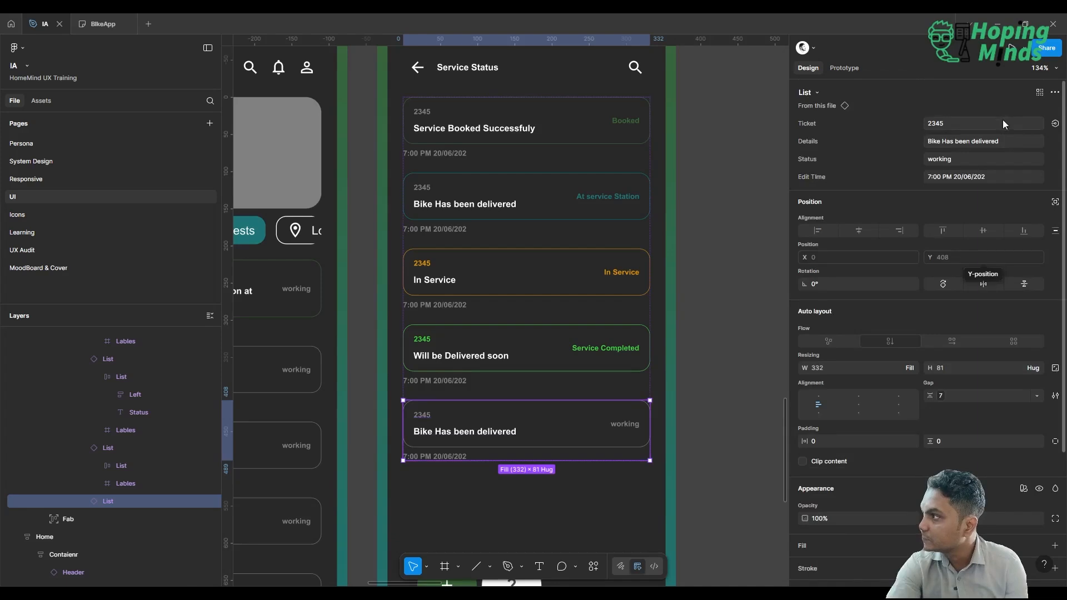
{"action": "left_click", "coordinate": [1005, 142]}
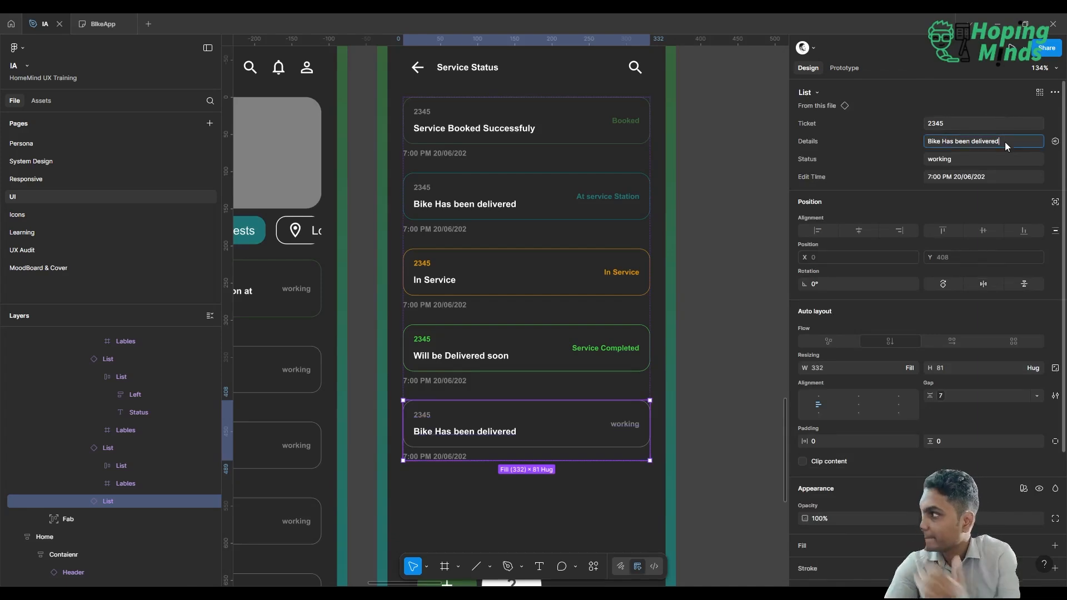
{"action": "type", "text": "Pay t"}
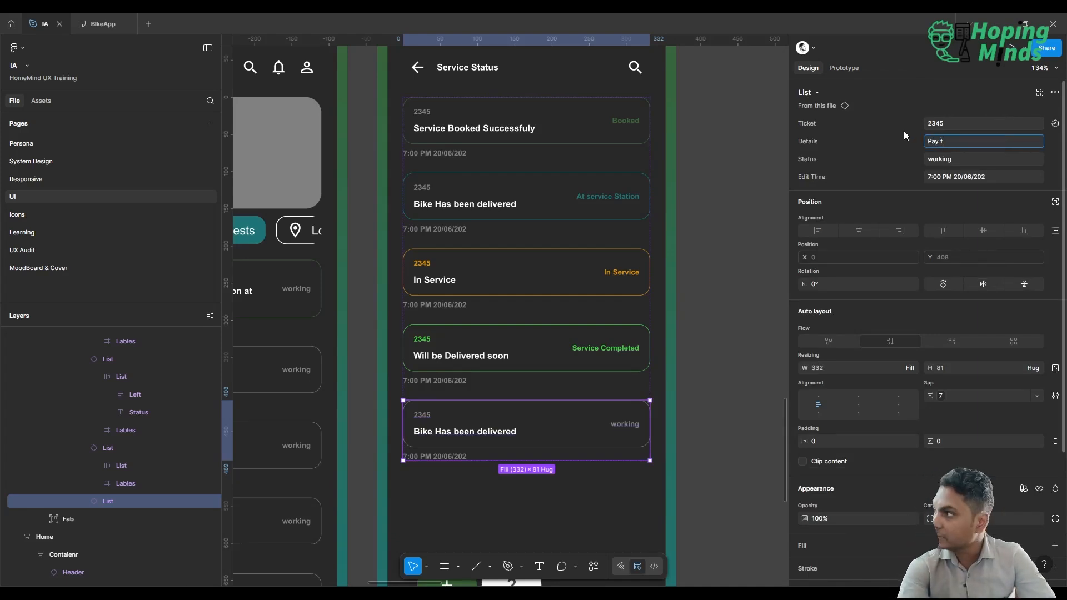
{"action": "type", "text": "he Info"}
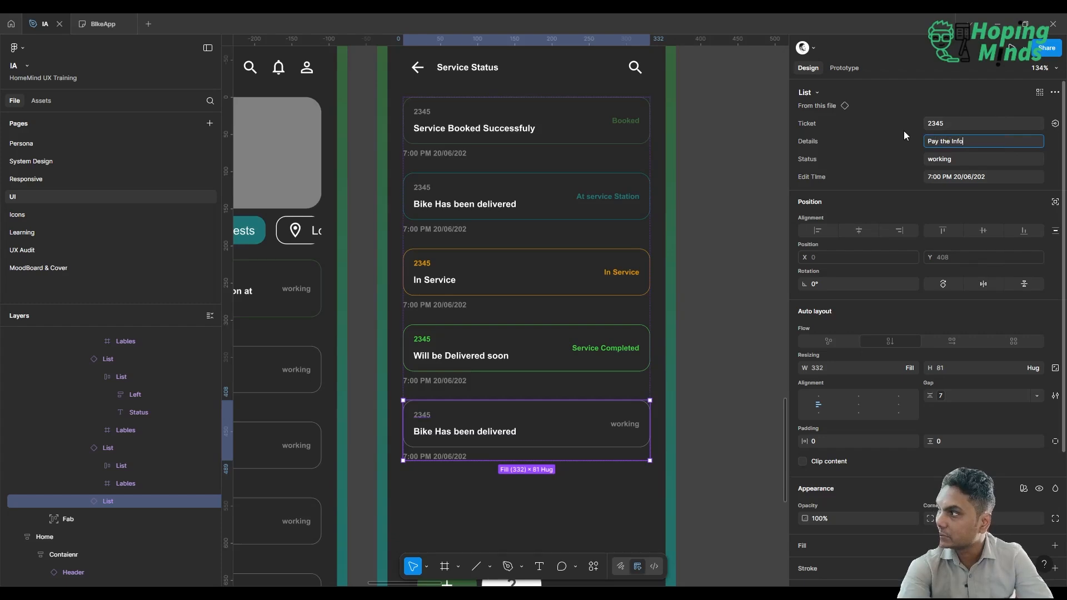
{"action": "key", "text": "BackSpace"}
{"action": "key", "text": "BackSpace"}
{"action": "type", "text": "voice to"}
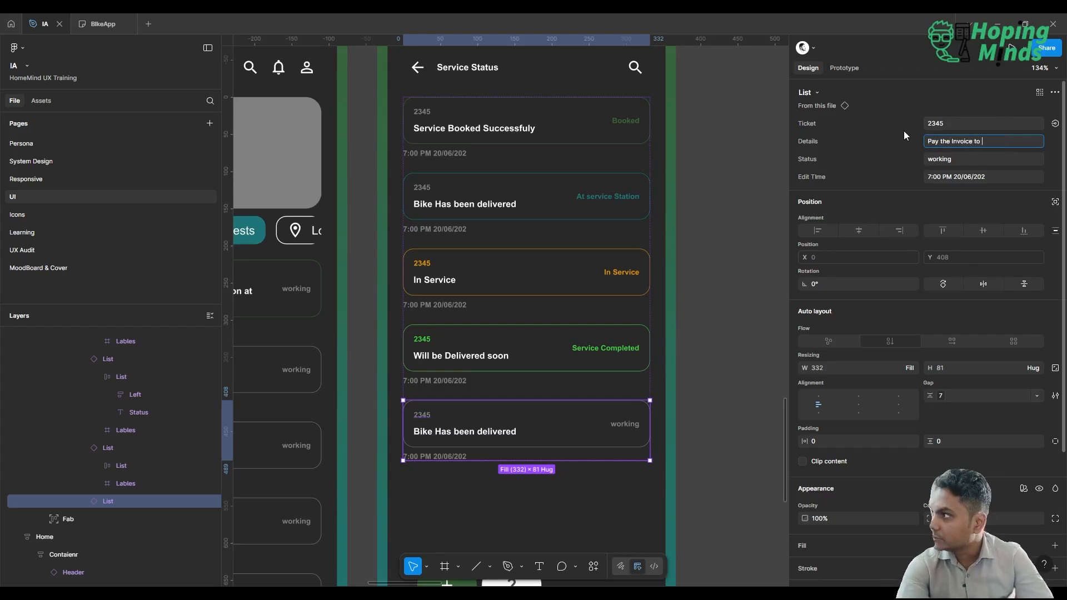
{"action": "key", "text": "BackSpace"}
{"action": "key", "text": "BackSpace"}
{"action": "key", "text": "BackSpace"}
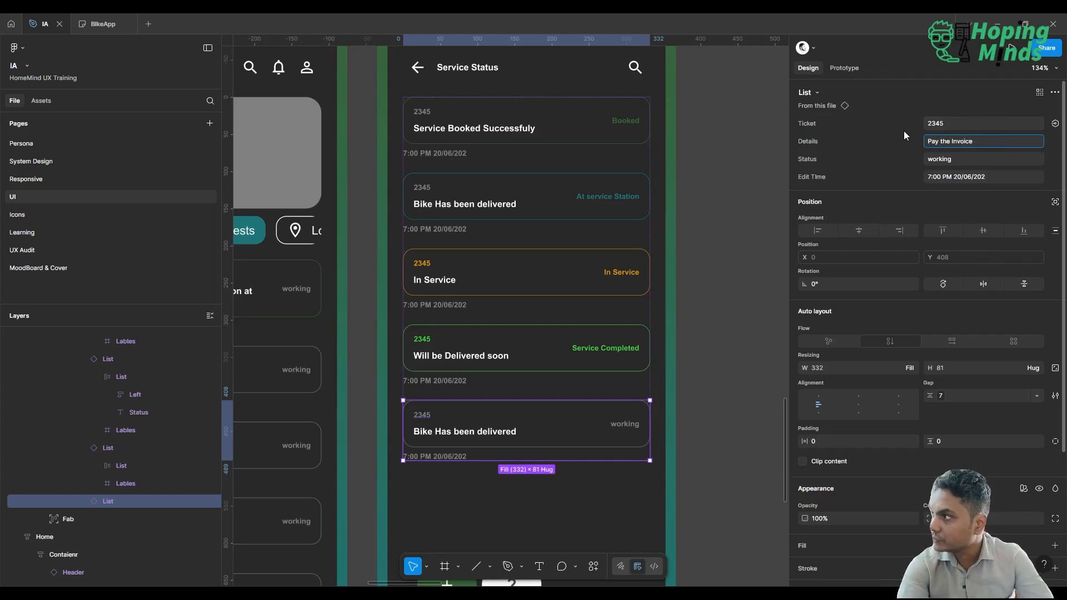
{"action": "type", "text": "for "}
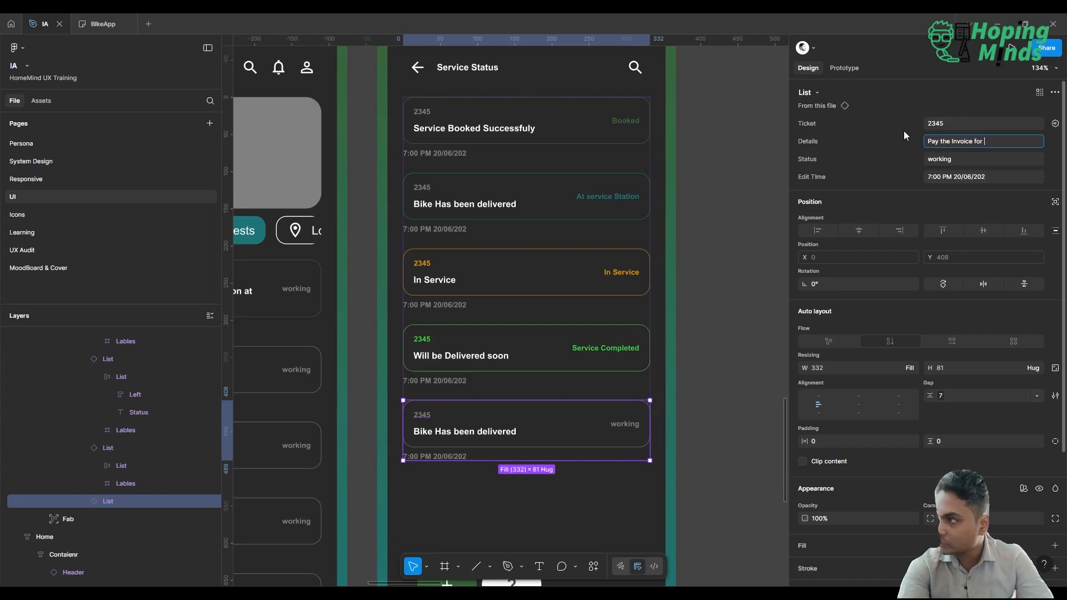
{"action": "type", "text": "Final Delivery"}
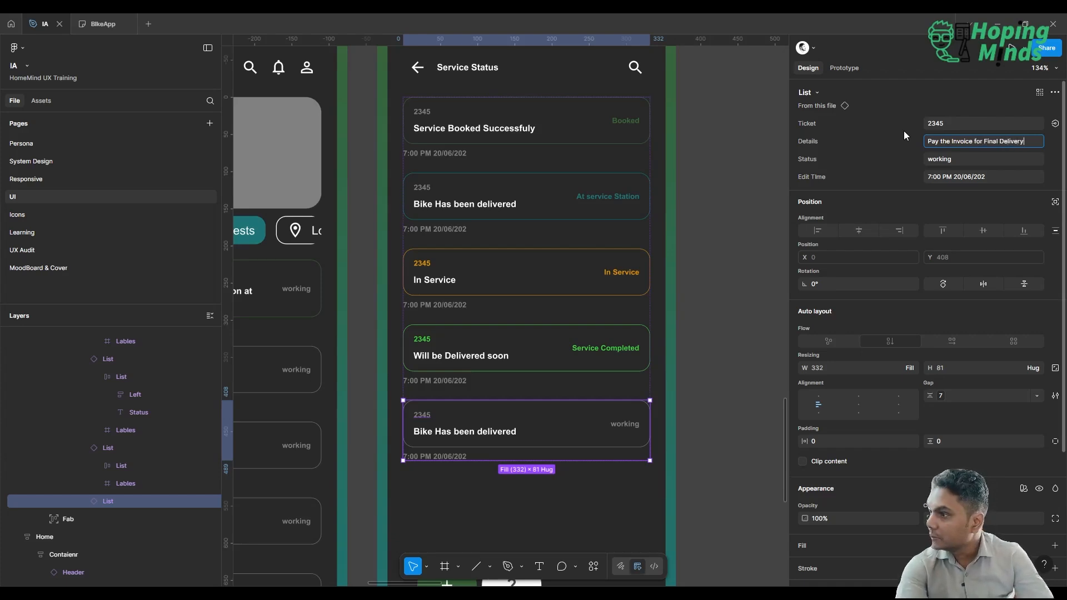
{"action": "key", "text": "Return"}
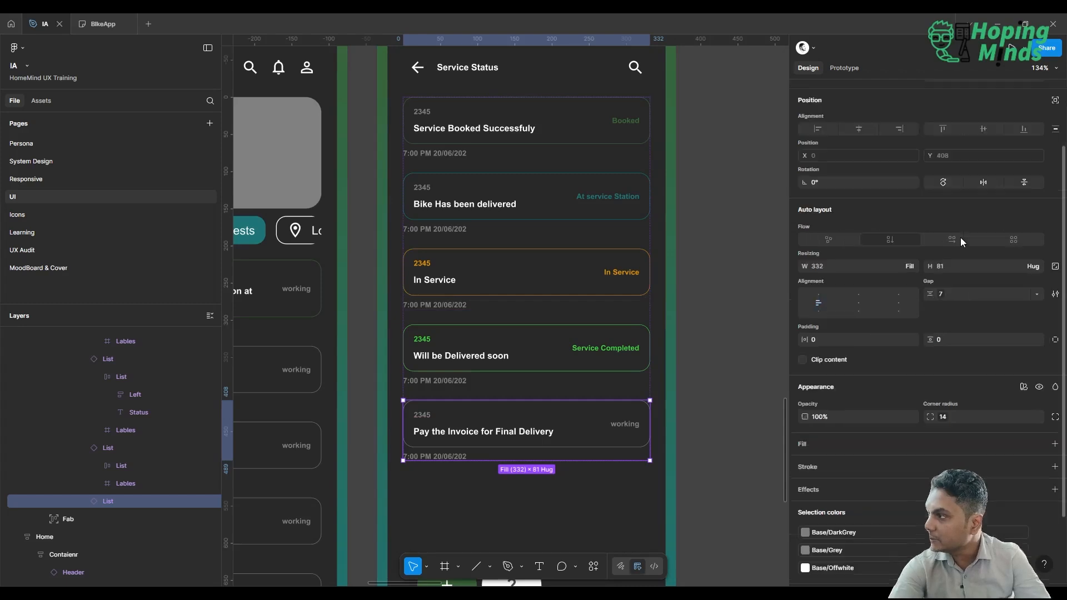
Set the fifth List item's Status property to "Payment".
{"action": "left_click", "coordinate": [963, 158]}
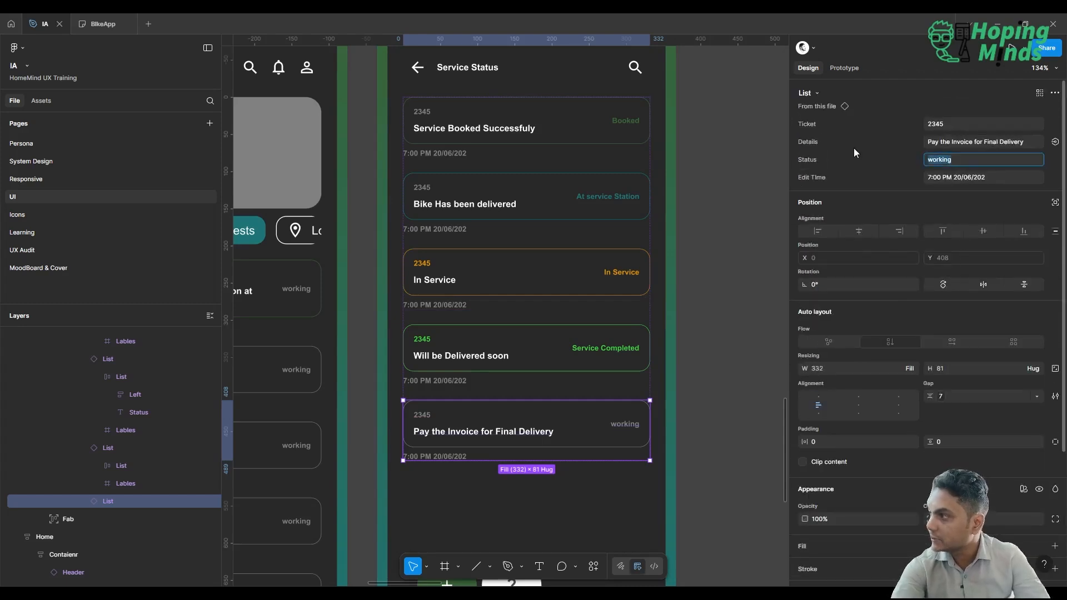
{"action": "key", "text": "BackSpace"}
{"action": "type", "text": "Payment"}
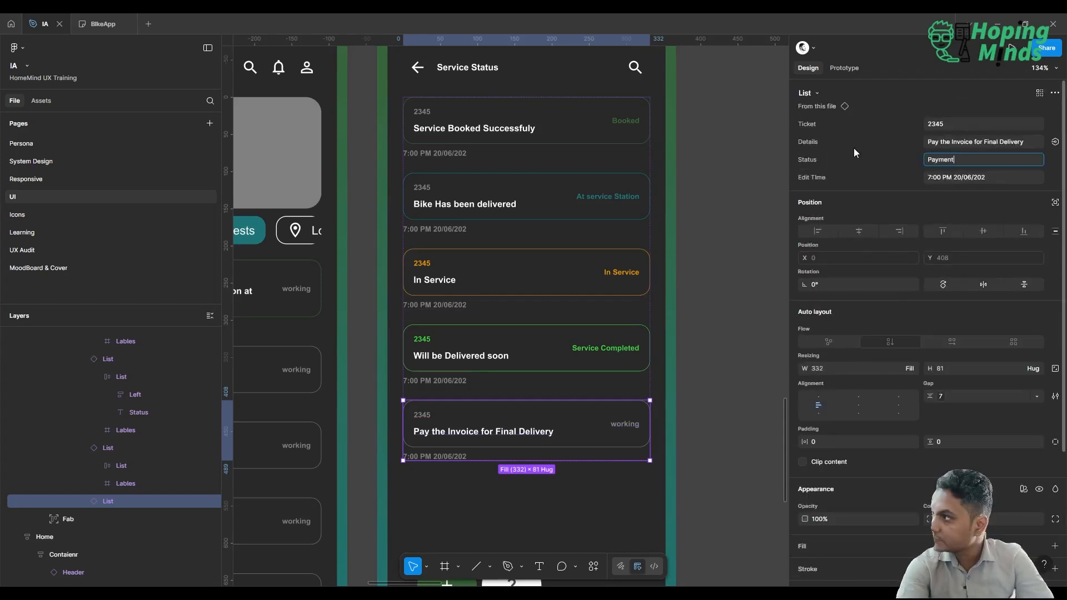
{"action": "key", "text": "Return"}
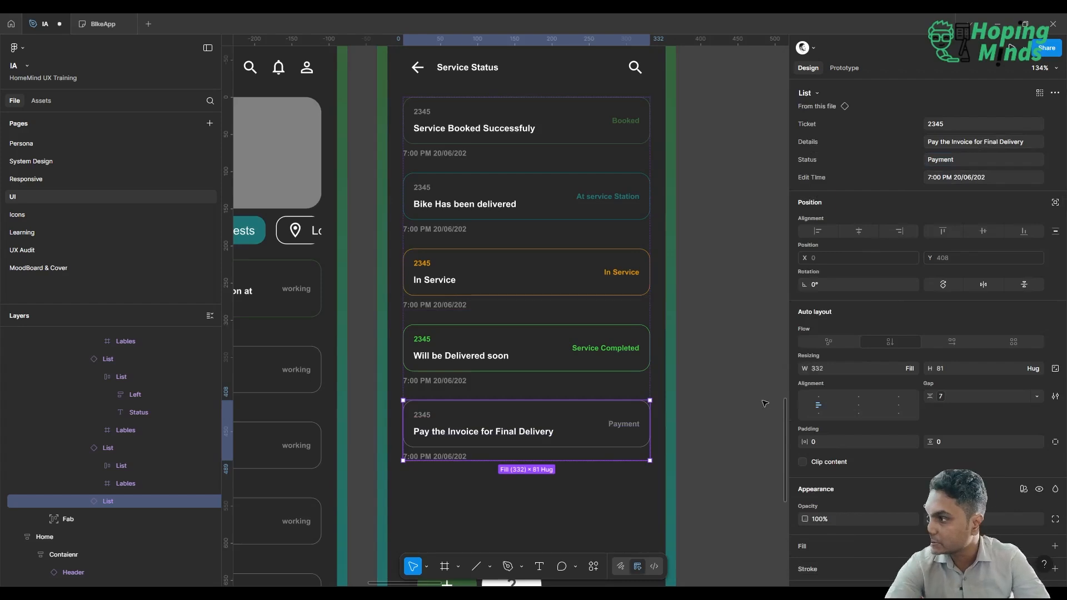
Change the stroke color of the fifth List item's inner card to Indicators/Warning.
{"action": "double_click", "coordinate": [626, 418]}
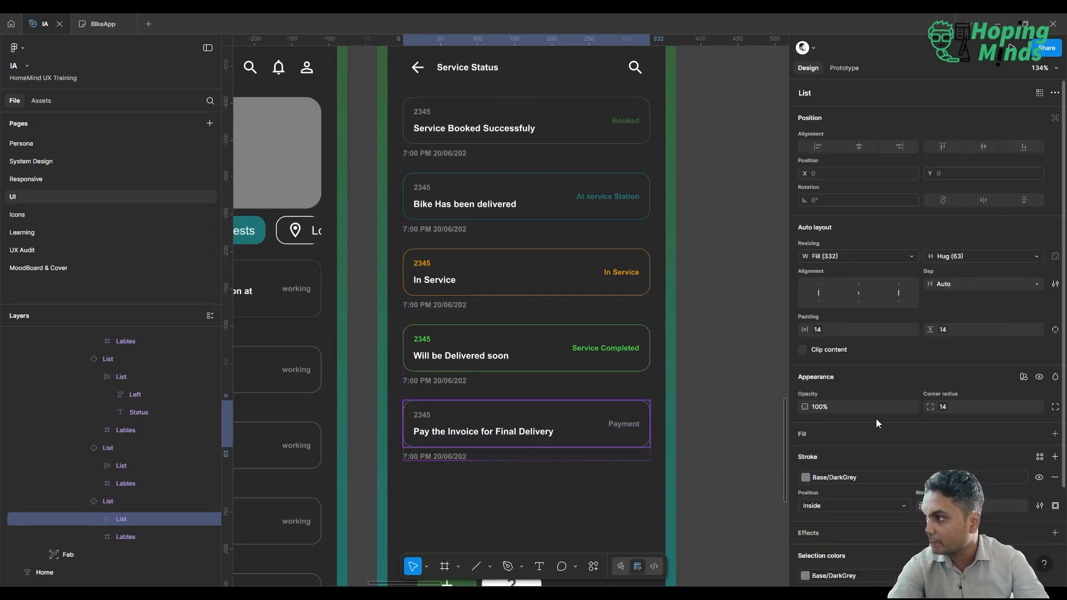
{"action": "scroll", "coordinate": [849, 474], "scroll_direction": "down", "scroll_amount": 2}
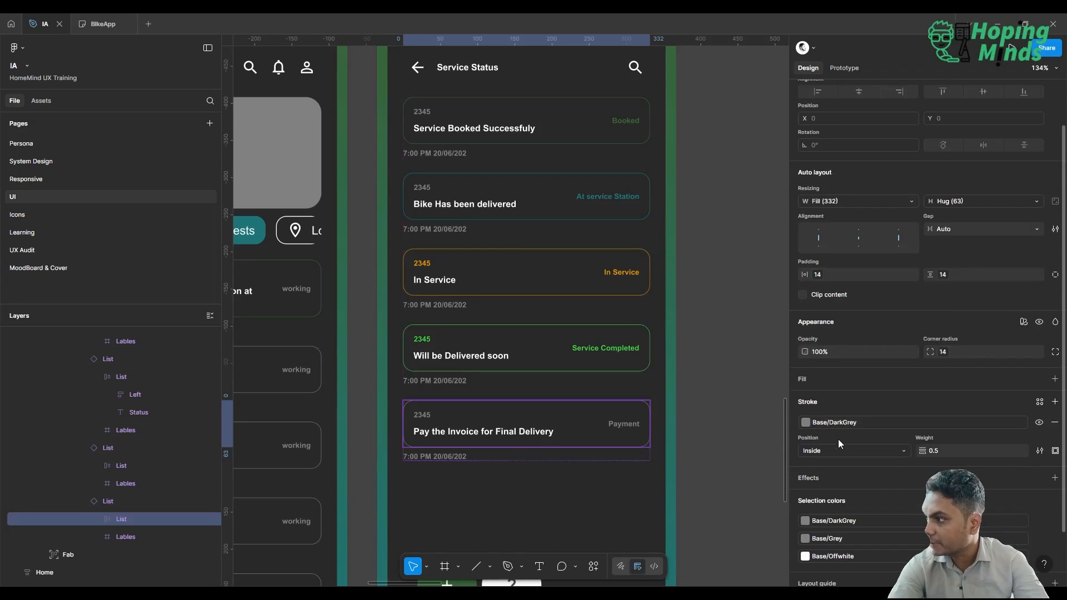
{"action": "left_click", "coordinate": [833, 422]}
{"action": "scroll", "coordinate": [743, 516], "scroll_direction": "down", "scroll_amount": 3}
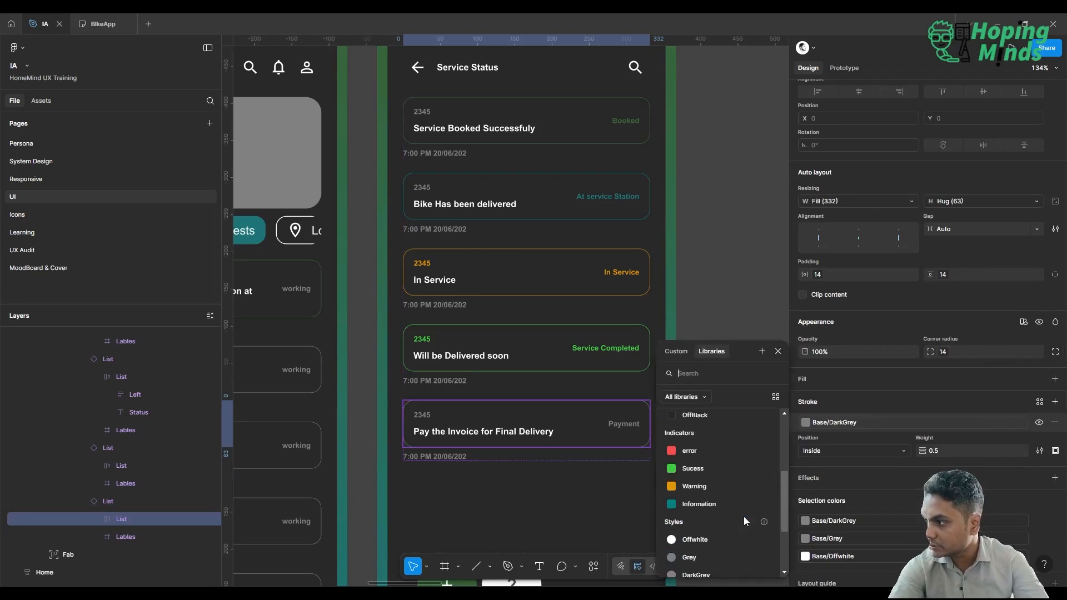
{"action": "left_click", "coordinate": [729, 487]}
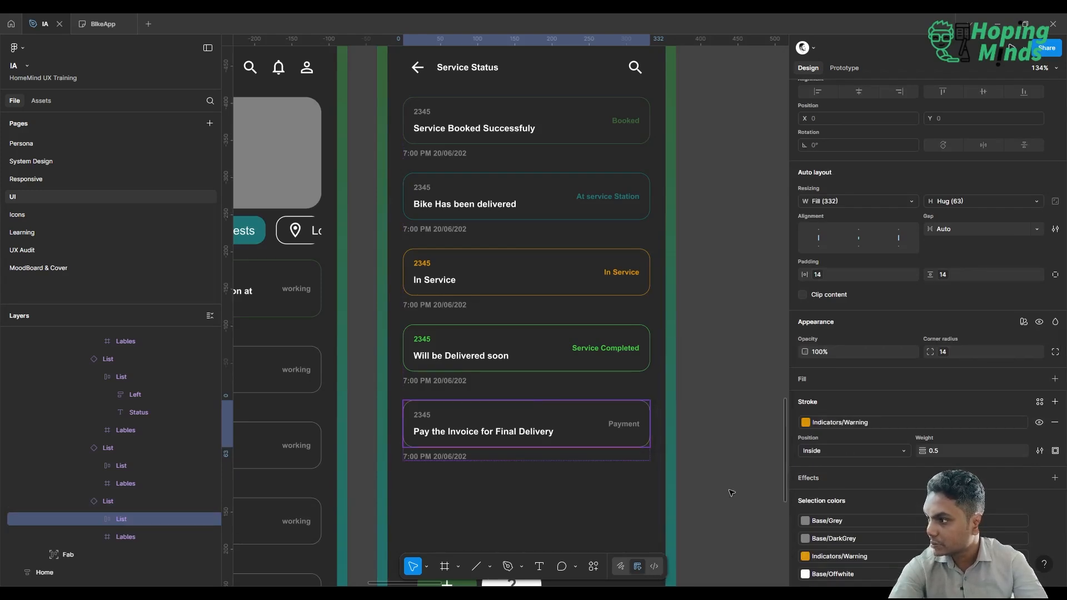
Change the fill of the fifth List item's Payment status text to Indicators/Warning and clear the selection.
{"action": "double_click", "coordinate": [614, 426]}
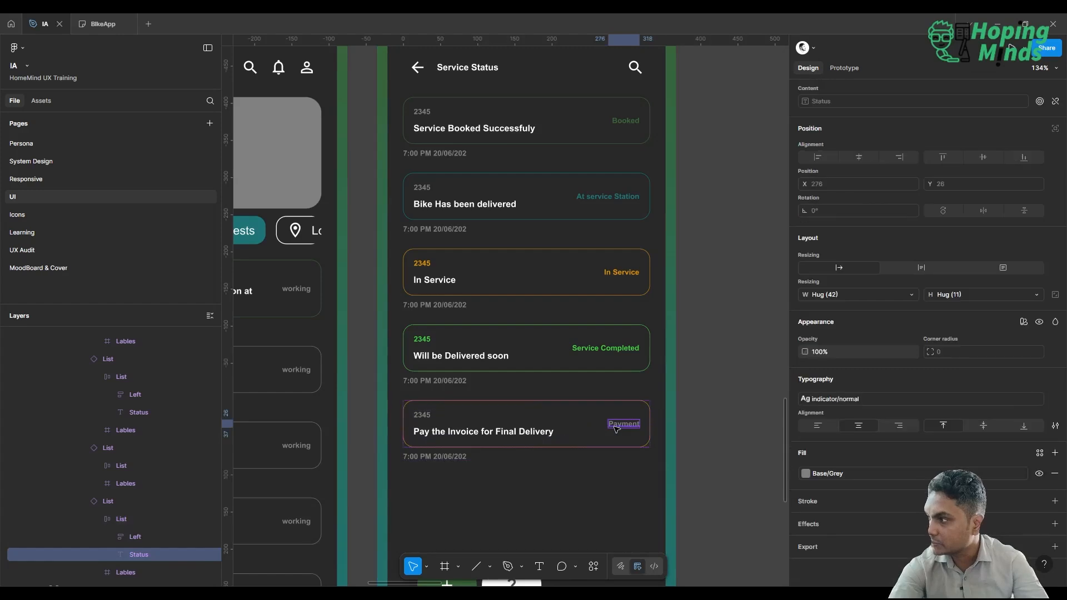
{"action": "left_click", "coordinate": [862, 470]}
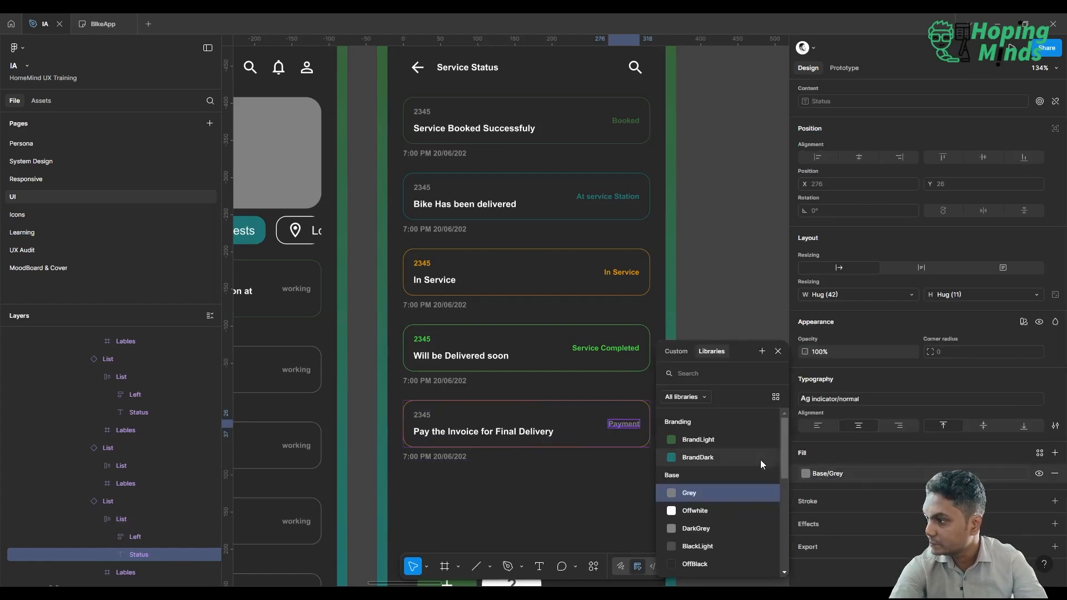
{"action": "scroll", "coordinate": [745, 530], "scroll_direction": "down", "scroll_amount": 3}
{"action": "left_click", "coordinate": [706, 432]}
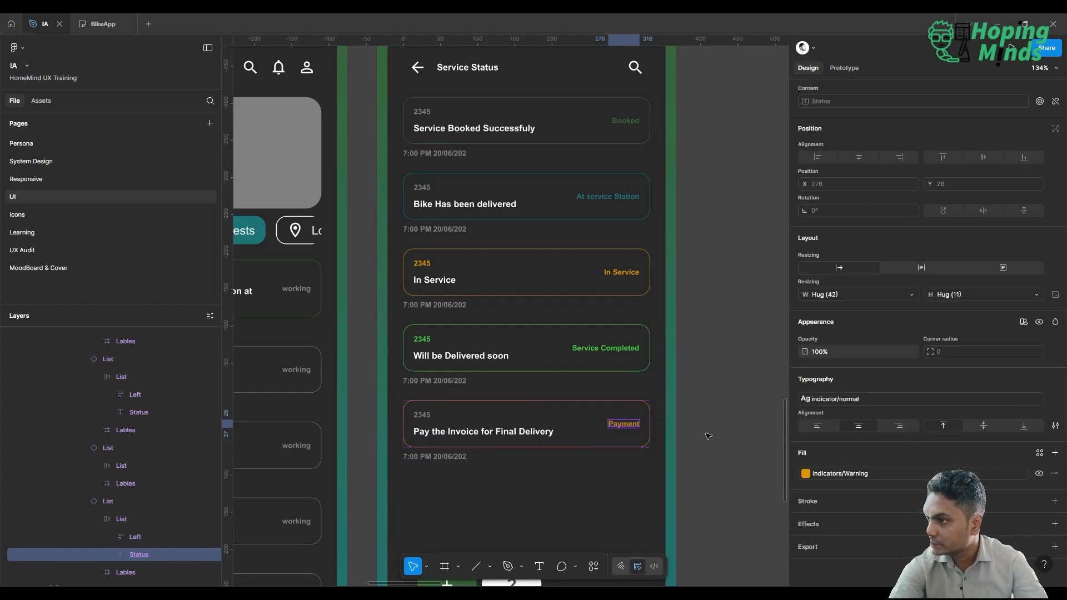
{"action": "left_click", "coordinate": [739, 277]}
Place an instance of the System Design's Button component centered below the fifth List item on the Service Status screen.
{"action": "scroll", "coordinate": [739, 276], "scroll_direction": "down", "scroll_amount": 3}
{"action": "scroll", "coordinate": [739, 276], "scroll_direction": "up", "scroll_amount": 3}
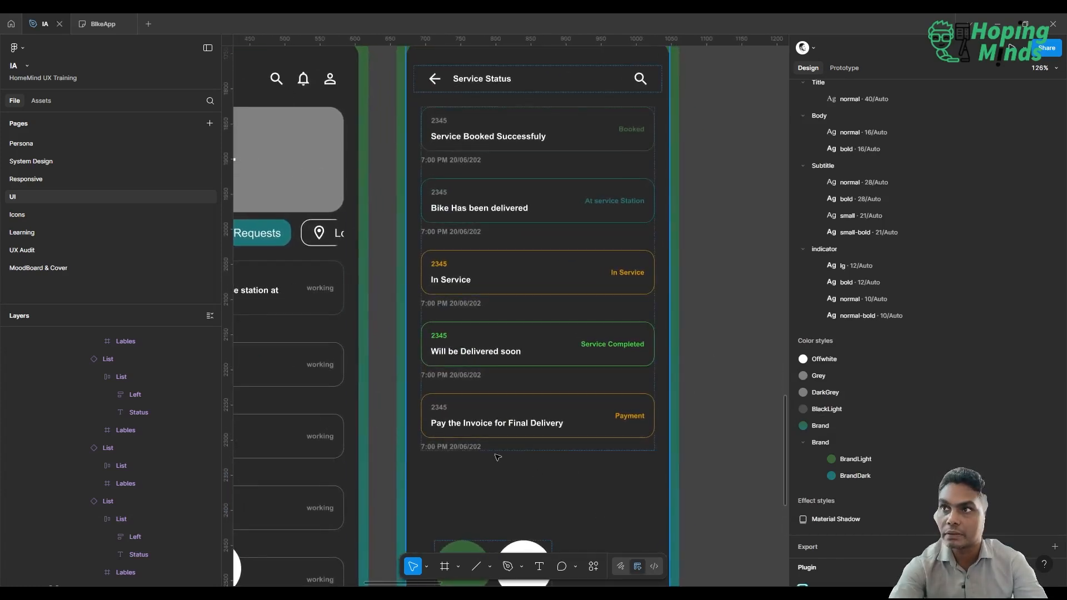
{"action": "left_click", "coordinate": [48, 102]}
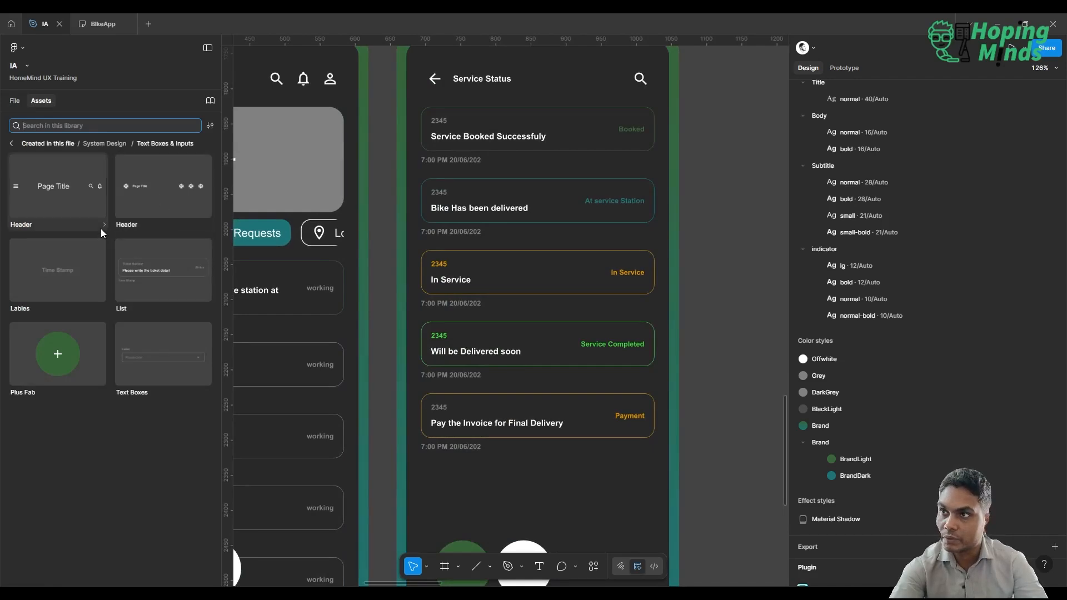
{"action": "left_click", "coordinate": [98, 144]}
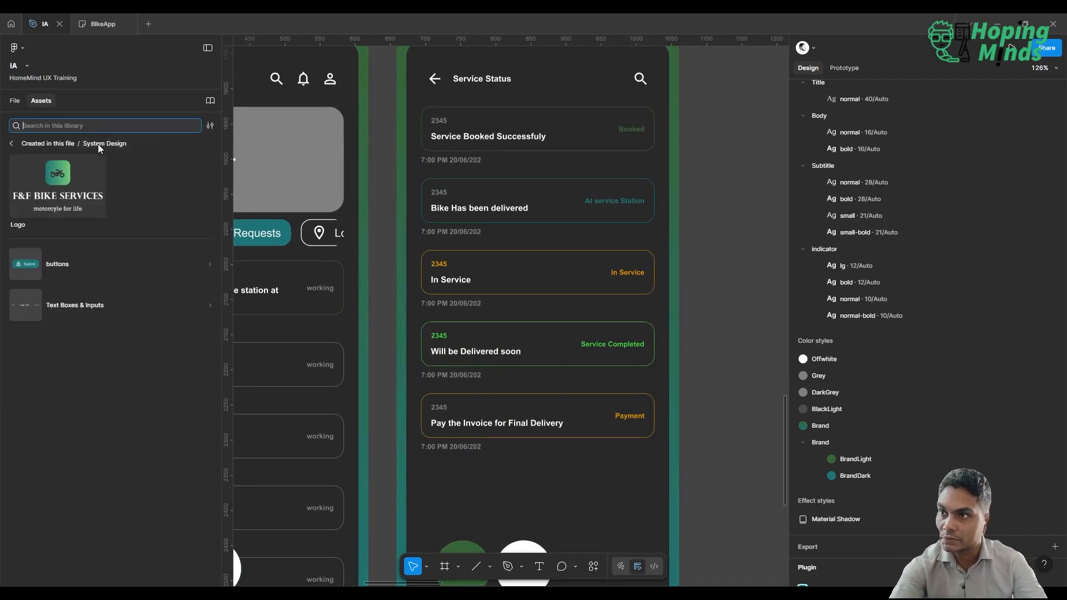
{"action": "left_click", "coordinate": [69, 267]}
{"action": "left_click_drag", "start_coordinate": [66, 185], "coordinate": [543, 488]}
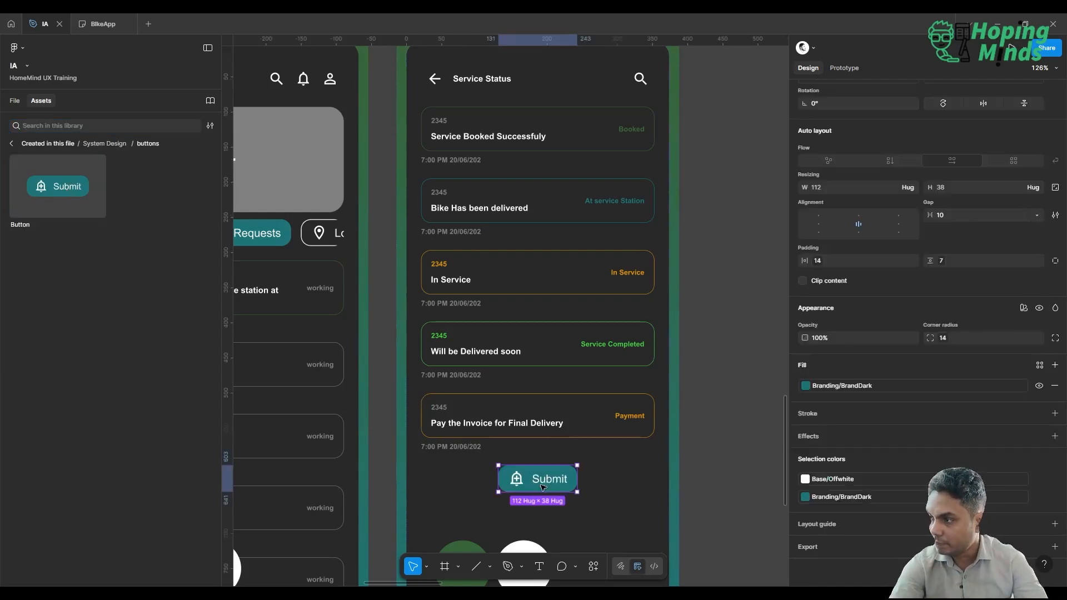
Nest the Submit Button layer inside the Service Status screen's Body frame and order it below the Ticket list.
{"action": "scroll", "coordinate": [543, 487], "scroll_direction": "down", "scroll_amount": 5}
{"action": "scroll", "coordinate": [543, 488], "scroll_direction": "up", "scroll_amount": 4}
{"action": "scroll", "coordinate": [543, 488], "scroll_direction": "down", "scroll_amount": 3}
{"action": "scroll", "coordinate": [543, 488], "scroll_direction": "left", "scroll_amount": 1}
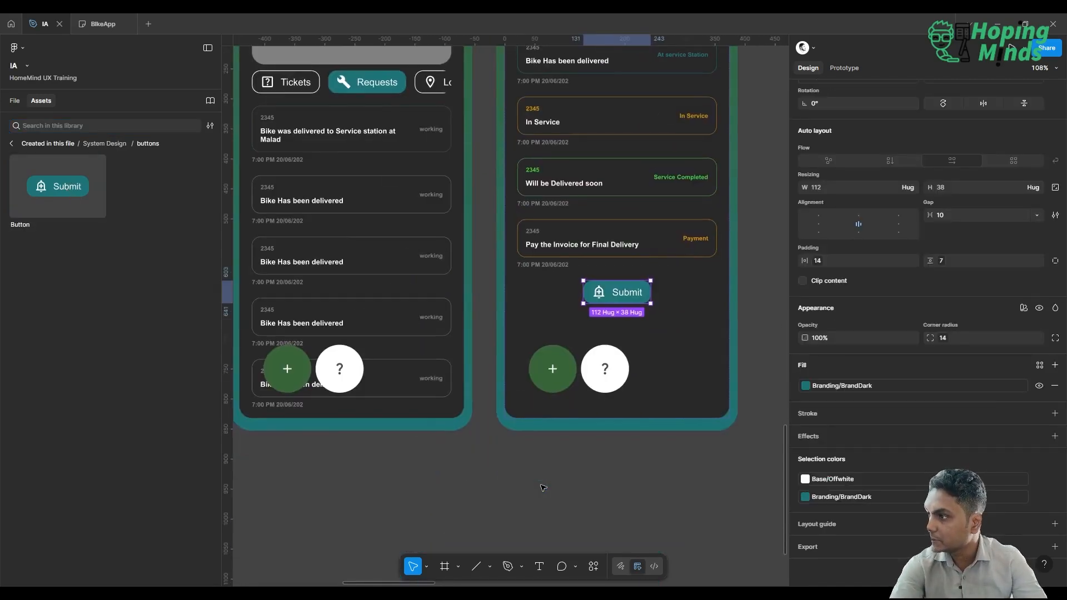
{"action": "scroll", "coordinate": [543, 487], "scroll_direction": "down", "scroll_amount": 2}
{"action": "scroll", "coordinate": [543, 488], "scroll_direction": "down", "scroll_amount": 1}
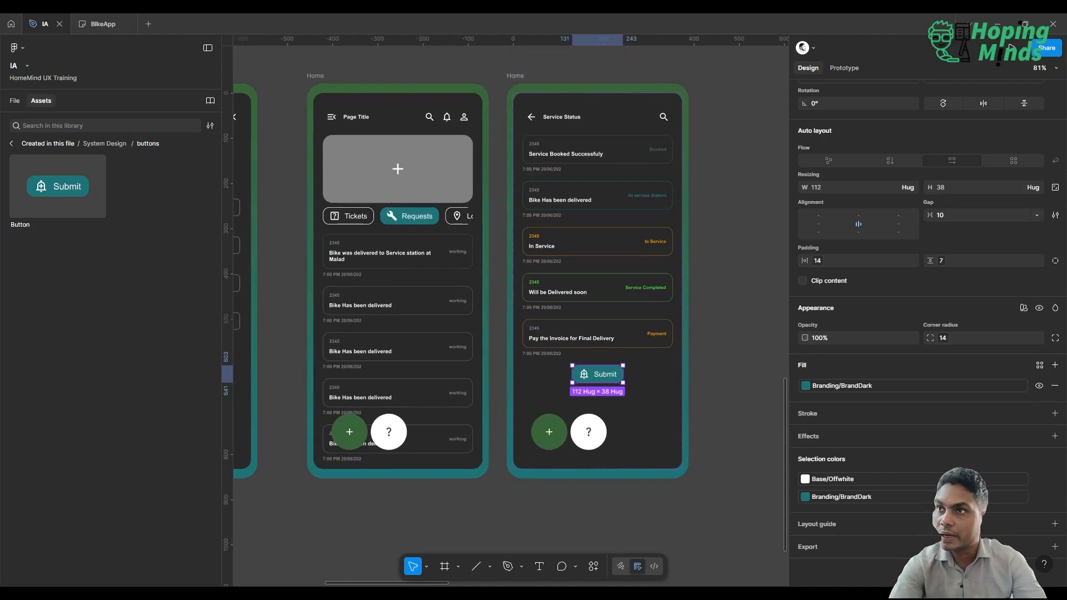
{"action": "left_click", "coordinate": [15, 102]}
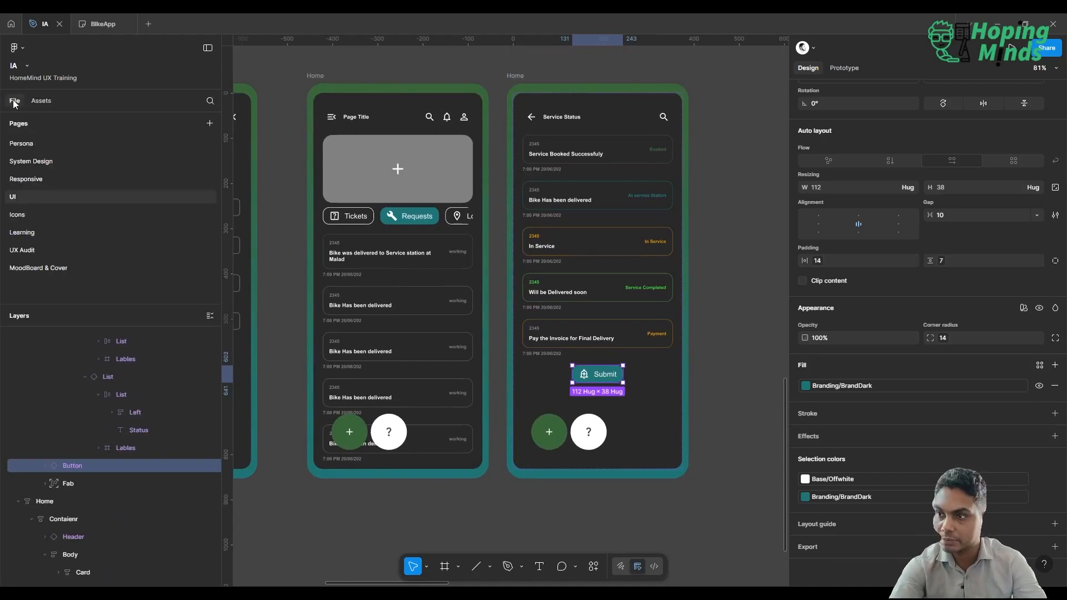
{"action": "scroll", "coordinate": [149, 449], "scroll_direction": "down", "scroll_amount": 3}
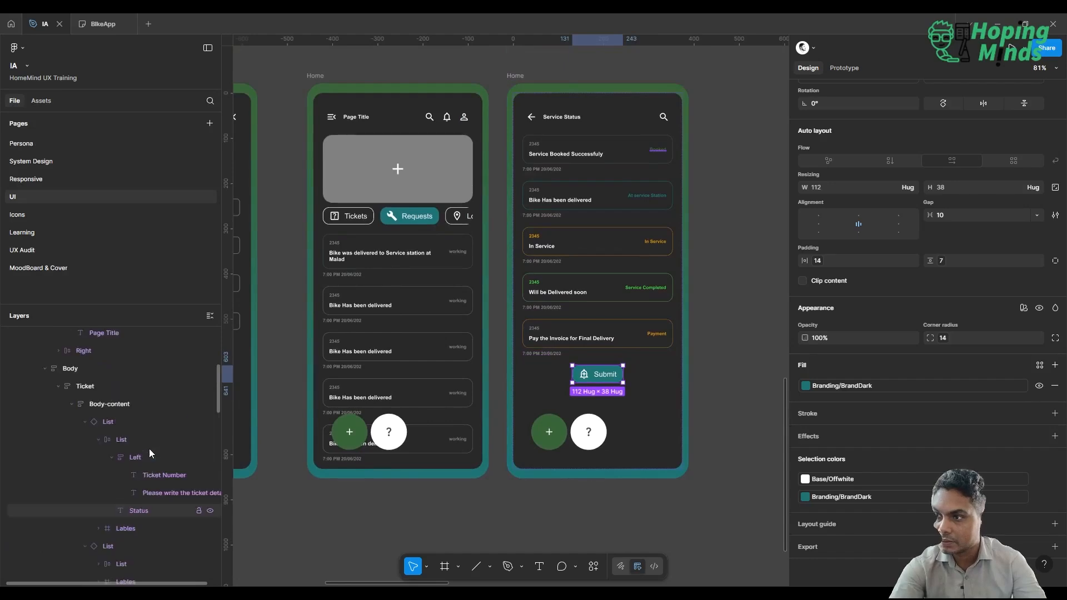
{"action": "scroll", "coordinate": [96, 439], "scroll_direction": "up", "scroll_amount": 3}
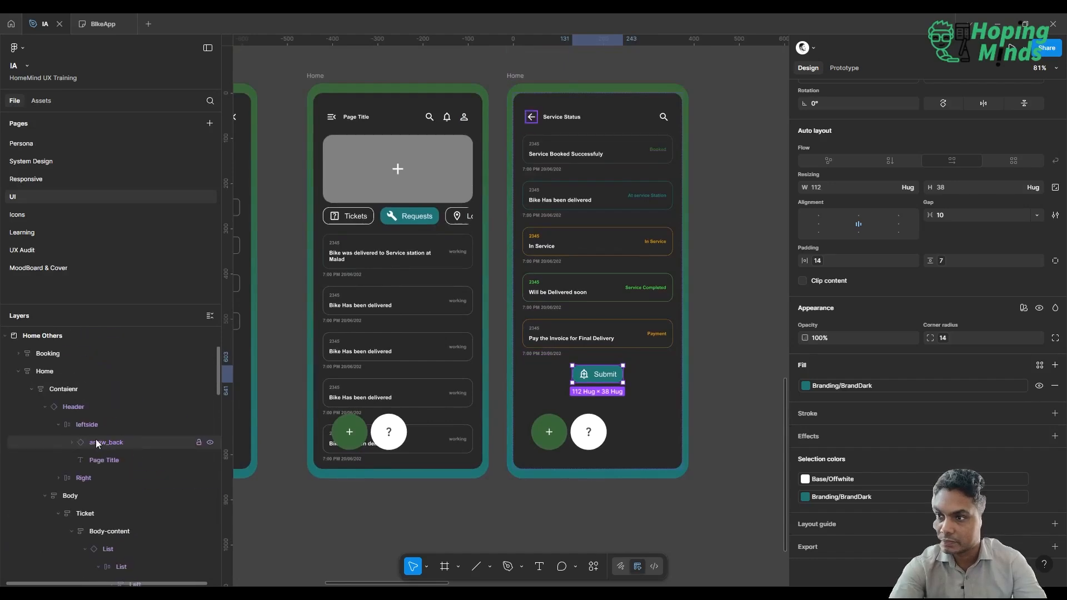
{"action": "left_click", "coordinate": [71, 533]}
{"action": "scroll", "coordinate": [71, 532], "scroll_direction": "down", "scroll_amount": 2}
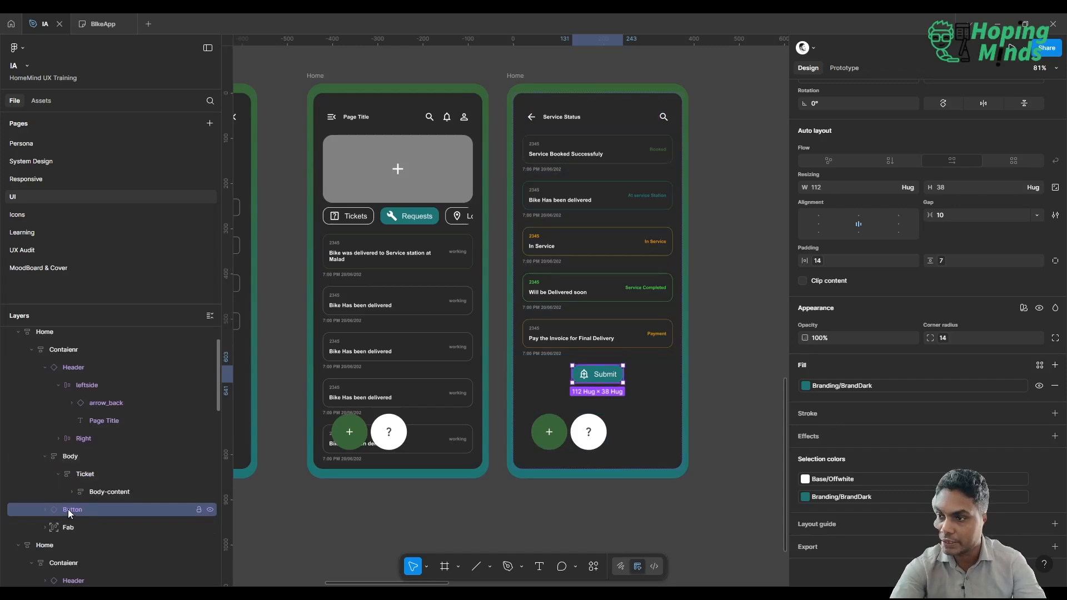
{"action": "left_click_drag", "start_coordinate": [68, 509], "coordinate": [67, 461]}
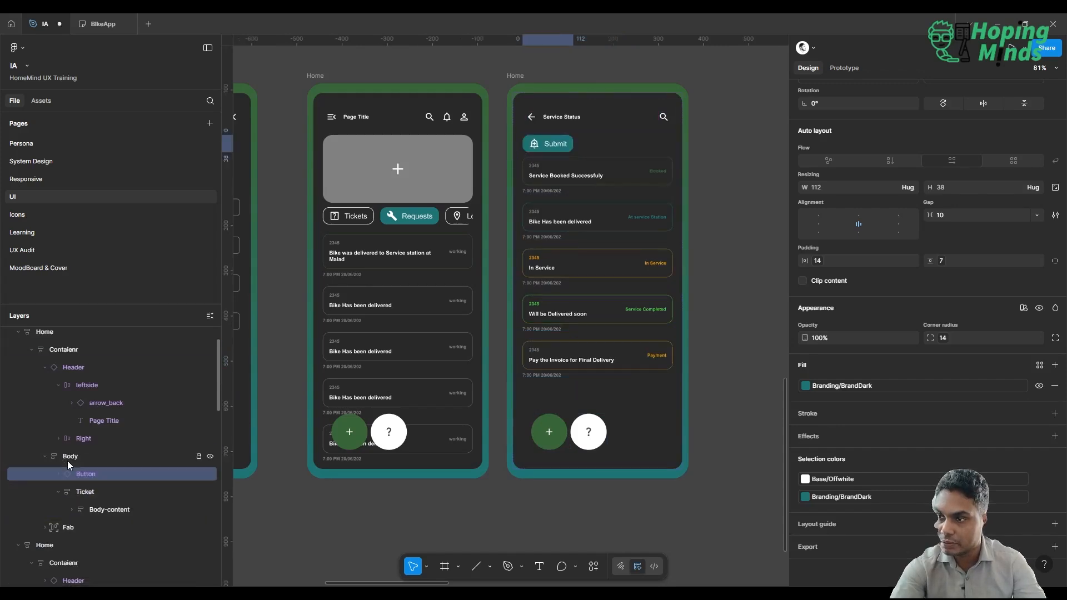
{"action": "left_click", "coordinate": [57, 494]}
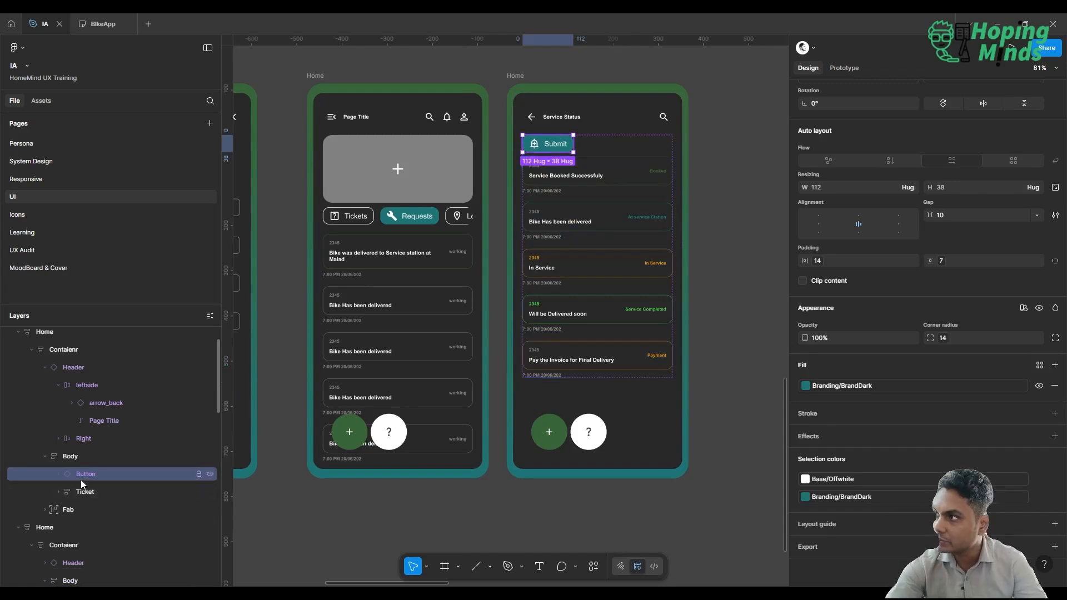
{"action": "key", "text": "Down"}
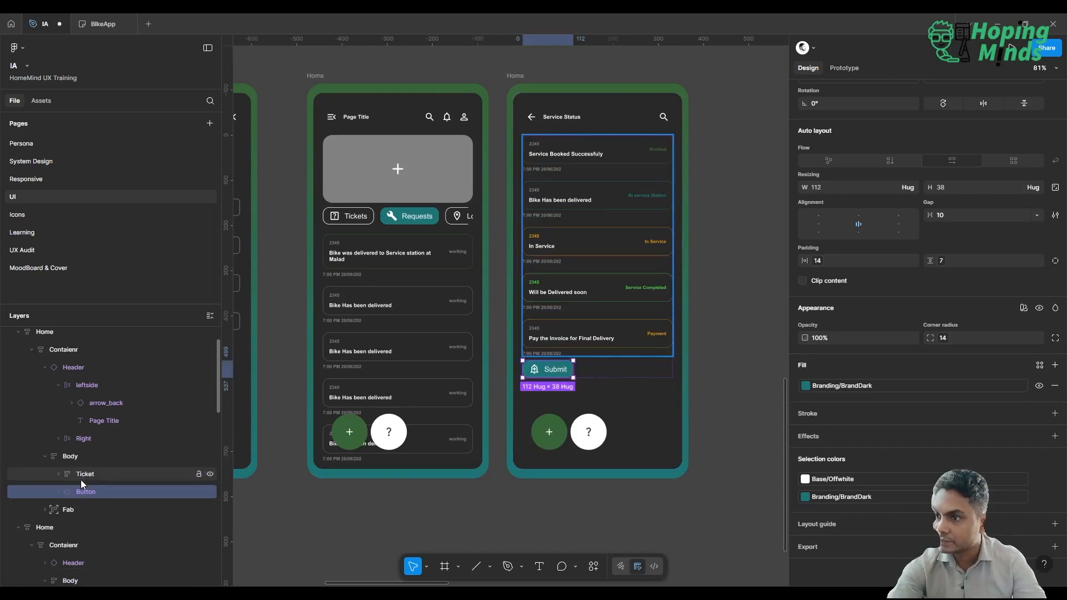
Align the Service Status Body frame's contents to top center and delete the screen's Fab group.
{"action": "left_click", "coordinate": [70, 456]}
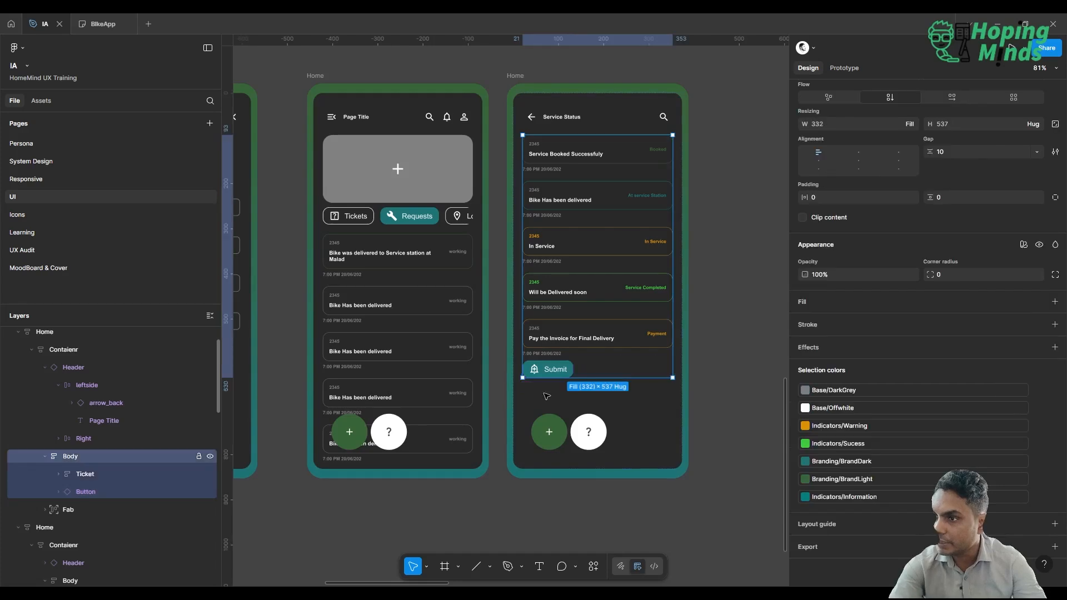
{"action": "scroll", "coordinate": [861, 240], "scroll_direction": "up", "scroll_amount": 1}
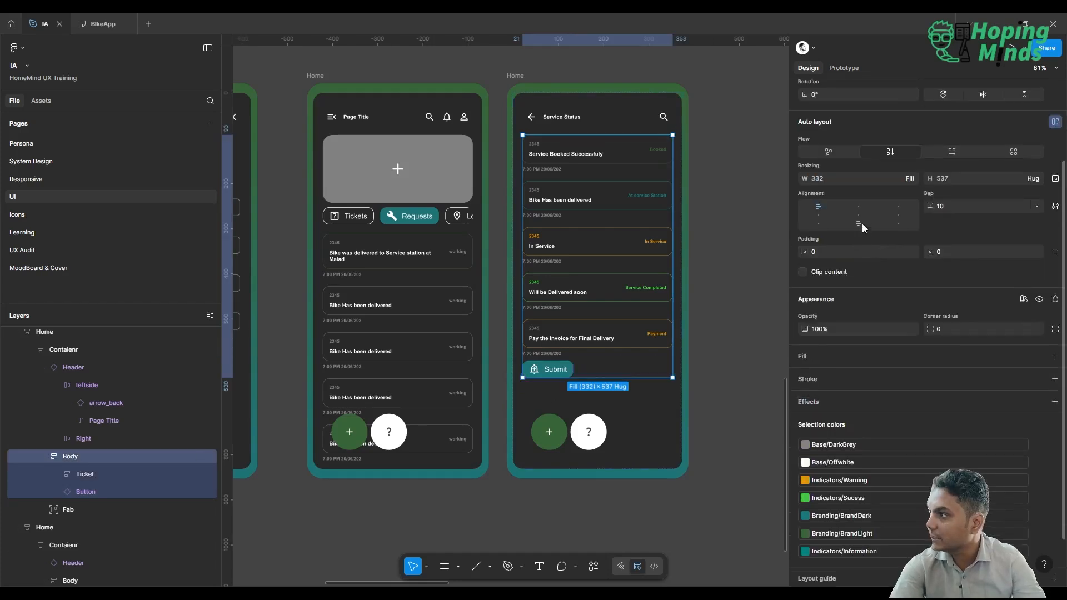
{"action": "left_click", "coordinate": [859, 203]}
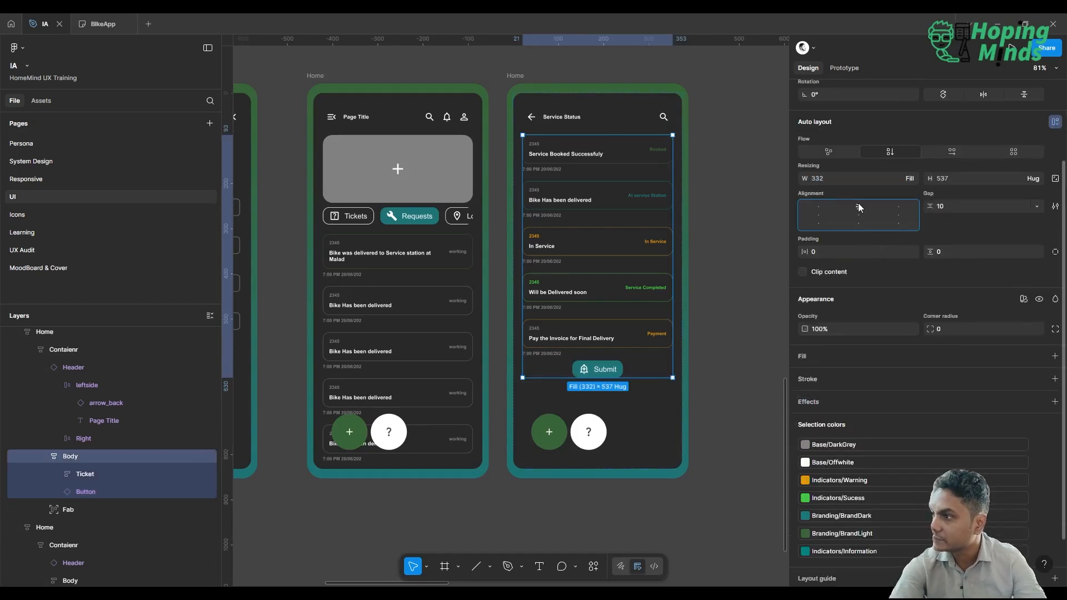
{"action": "left_click", "coordinate": [557, 422]}
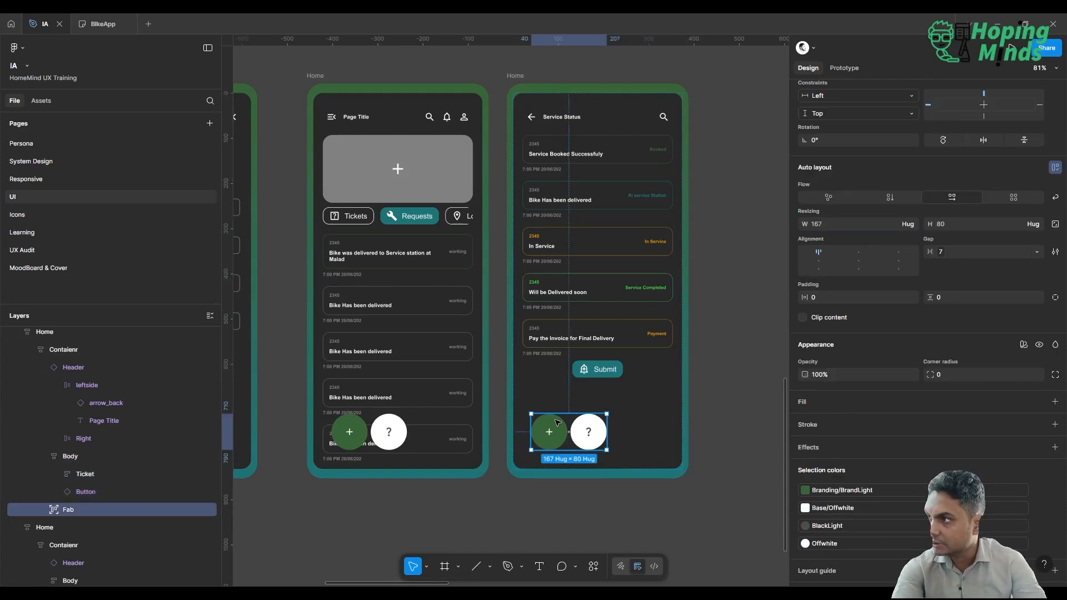
{"action": "key", "text": "Delete"}
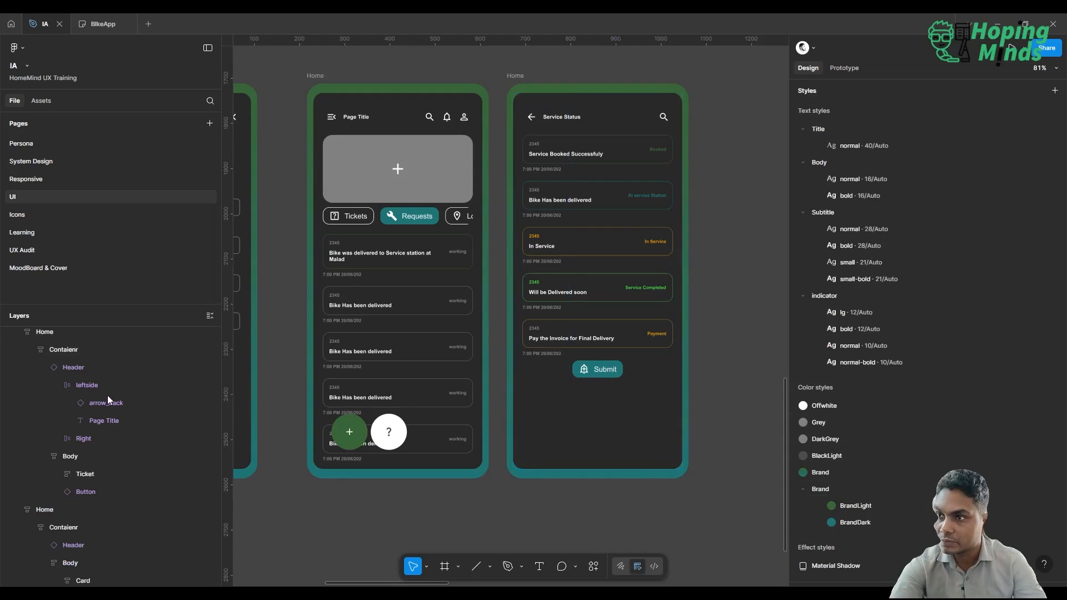
Move the Submit Button layer out of Body into the Service Status screen's container and order it below Body.
{"action": "scroll", "coordinate": [108, 396], "scroll_direction": "up", "scroll_amount": 1}
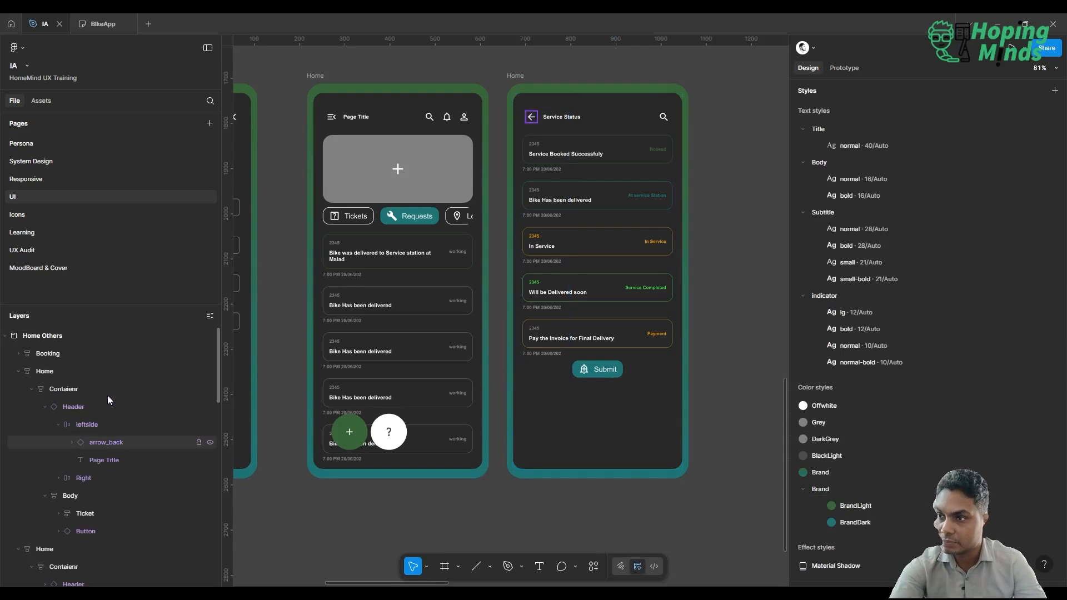
{"action": "left_click", "coordinate": [89, 533]}
{"action": "left_click", "coordinate": [46, 406]}
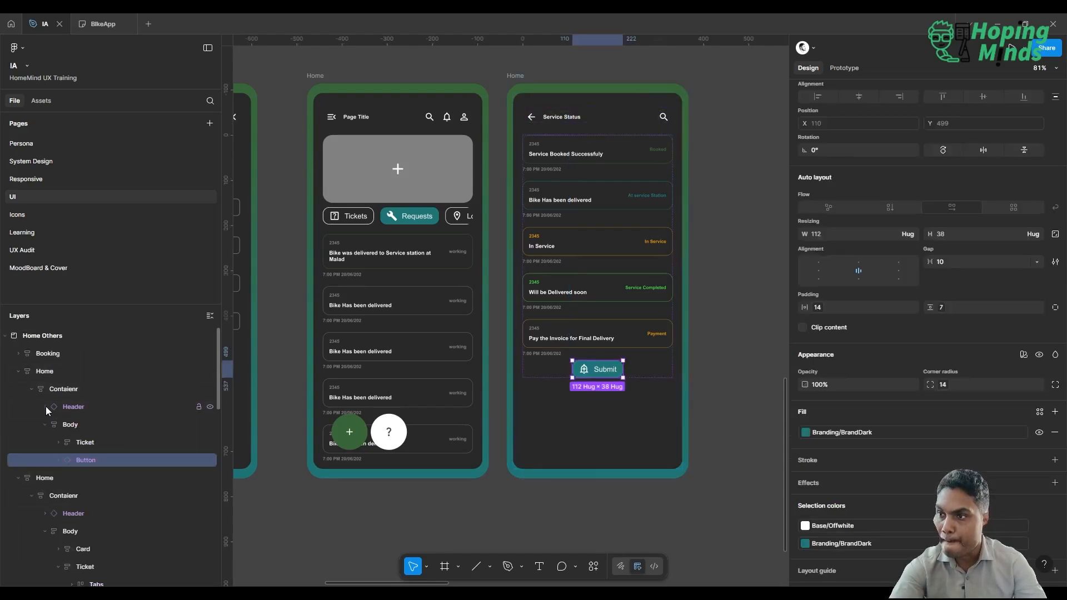
{"action": "left_click_drag", "start_coordinate": [66, 409], "coordinate": [62, 393]}
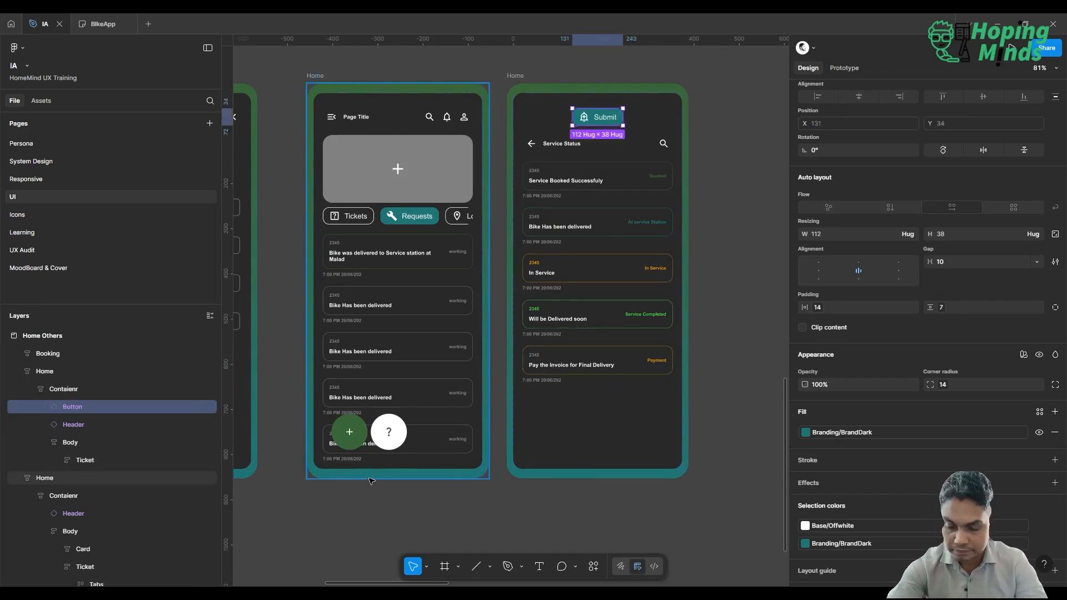
{"action": "key", "text": "Down"}
{"action": "key", "text": "Down"}
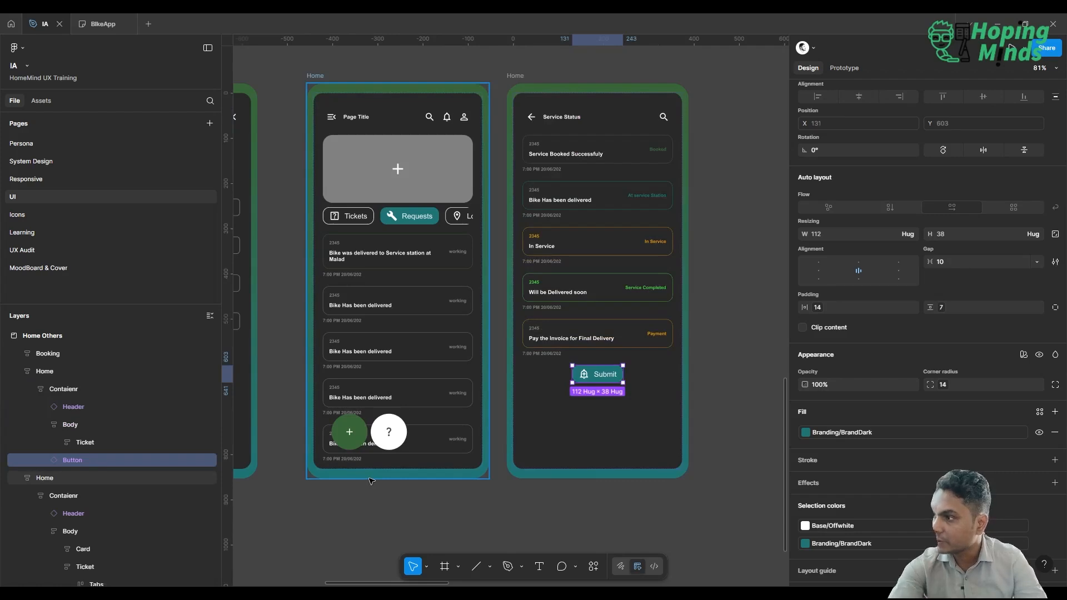
Swap the Service Status button's icon instance to payments.
{"action": "scroll", "coordinate": [961, 377], "scroll_direction": "up", "scroll_amount": 3}
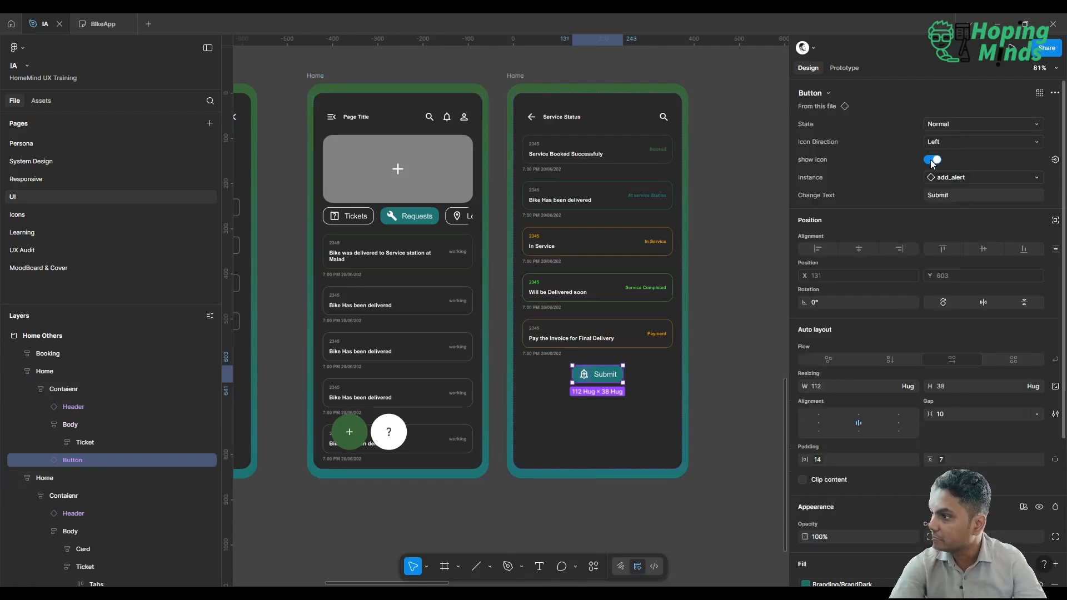
{"action": "left_click", "coordinate": [955, 179]}
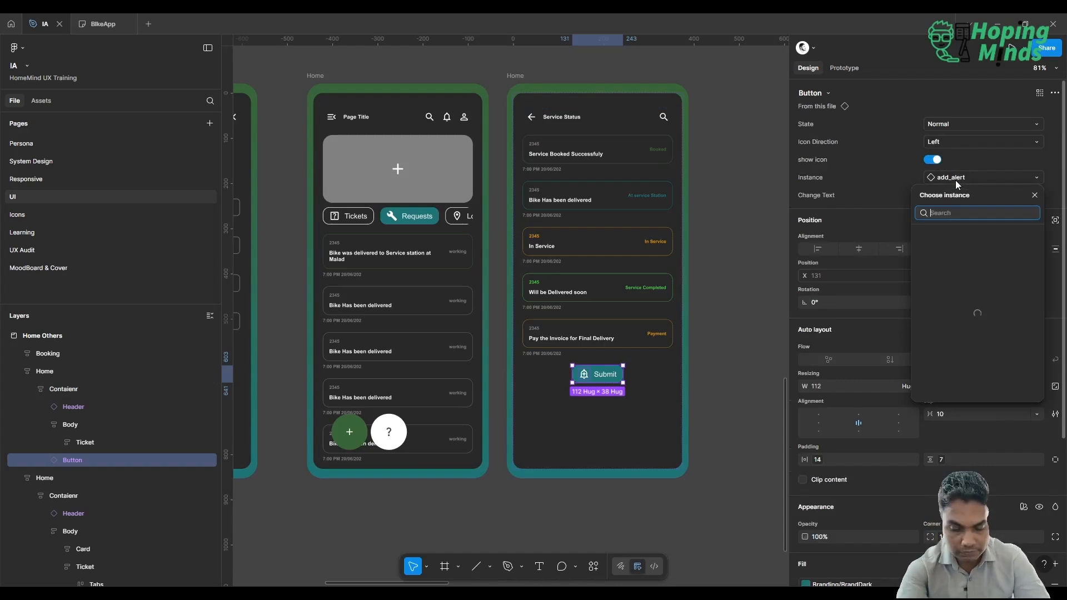
{"action": "type", "text": "payment"}
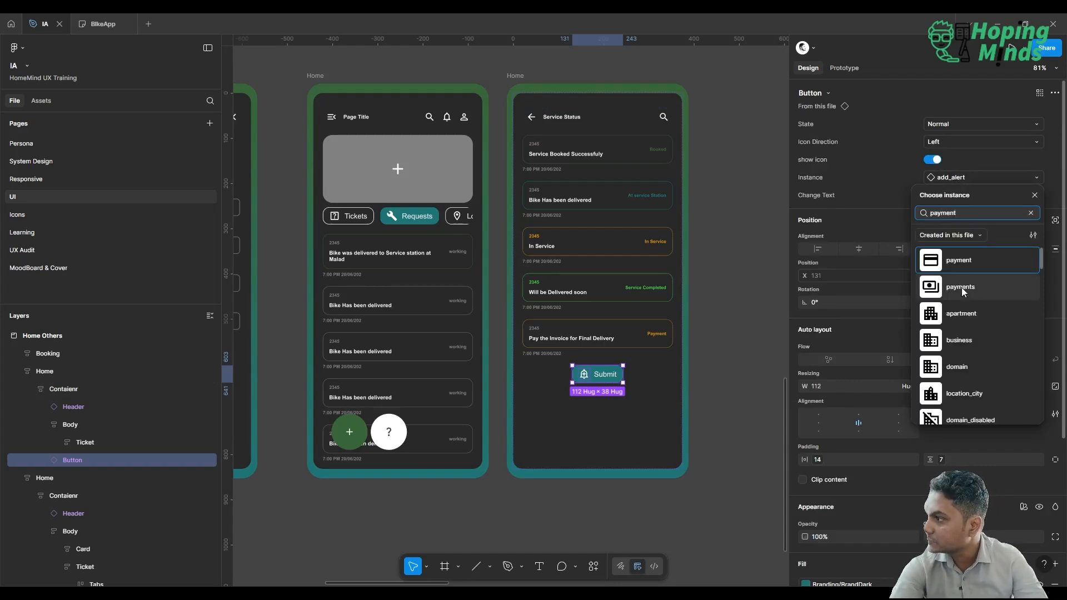
{"action": "left_click", "coordinate": [962, 288]}
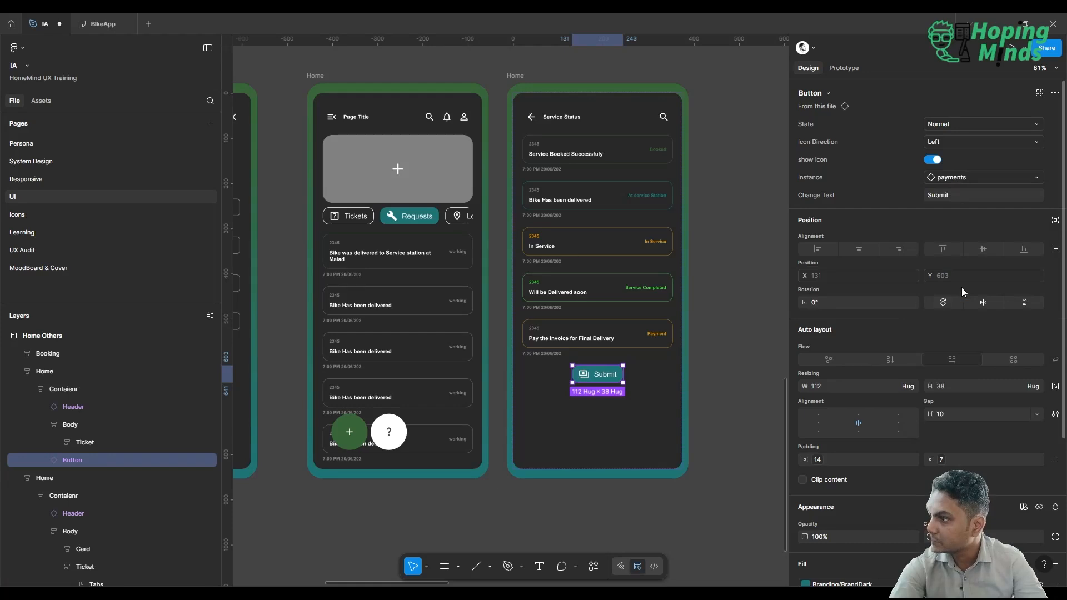
Set the Service Status button's text to "Make Payment" and clear the selection.
{"action": "left_click", "coordinate": [969, 198]}
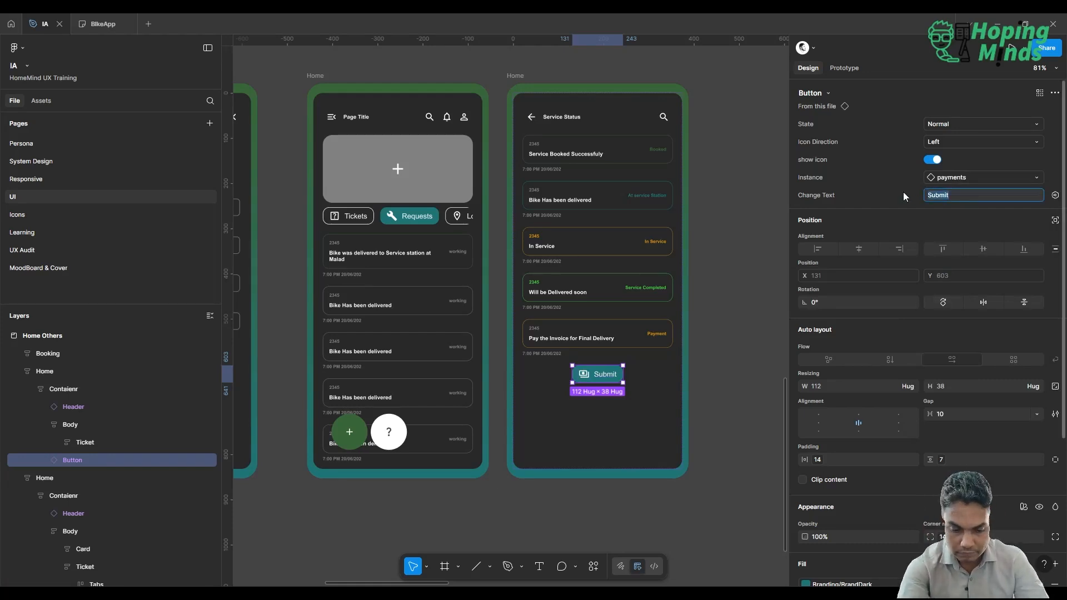
{"action": "type", "text": "Down"}
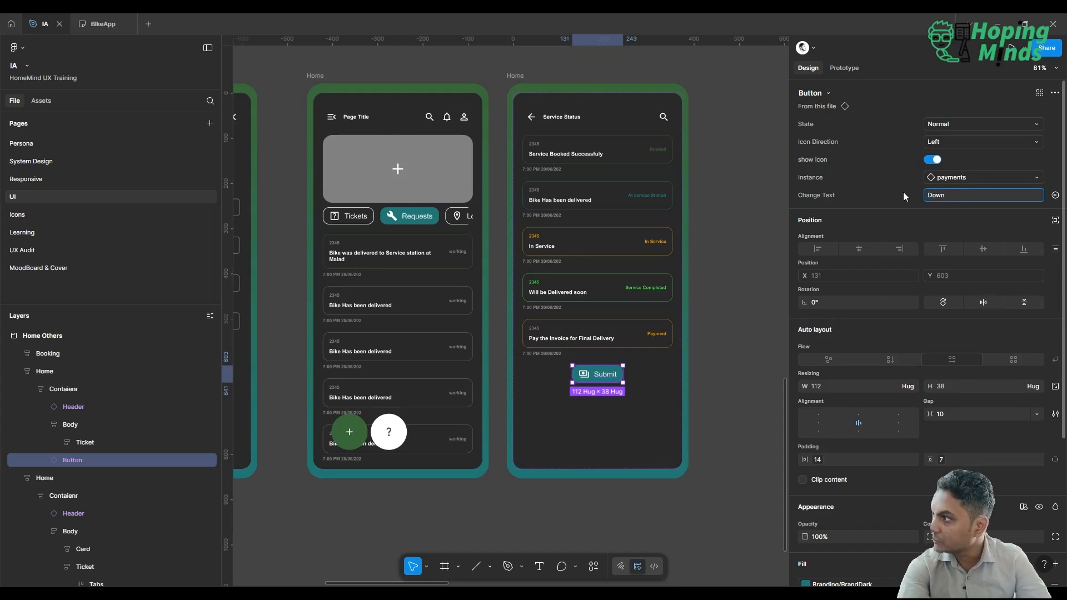
{"action": "key", "text": "BackSpace"}
{"action": "key", "text": "BackSpace"}
{"action": "key", "text": "BackSpace"}
{"action": "type", "text": "Che"}
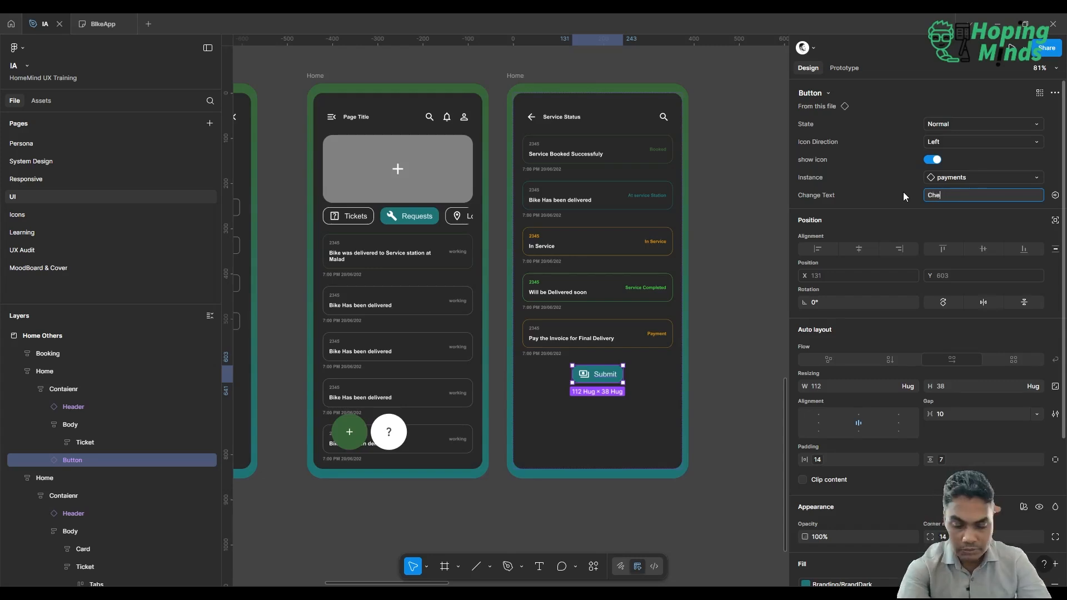
{"action": "type", "text": "Make Payment"}
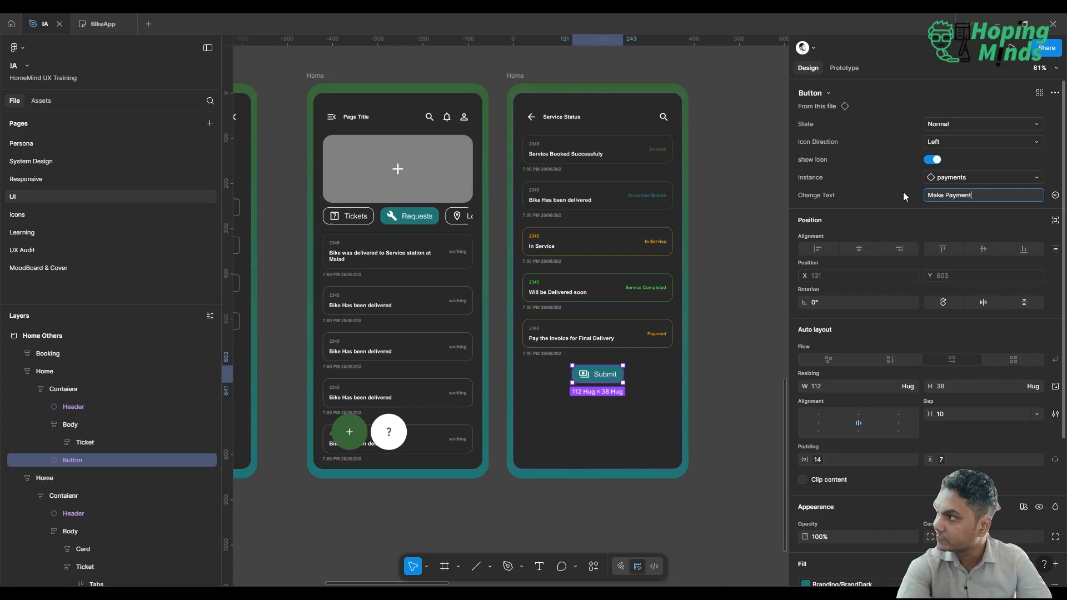
{"action": "key", "text": "Return"}
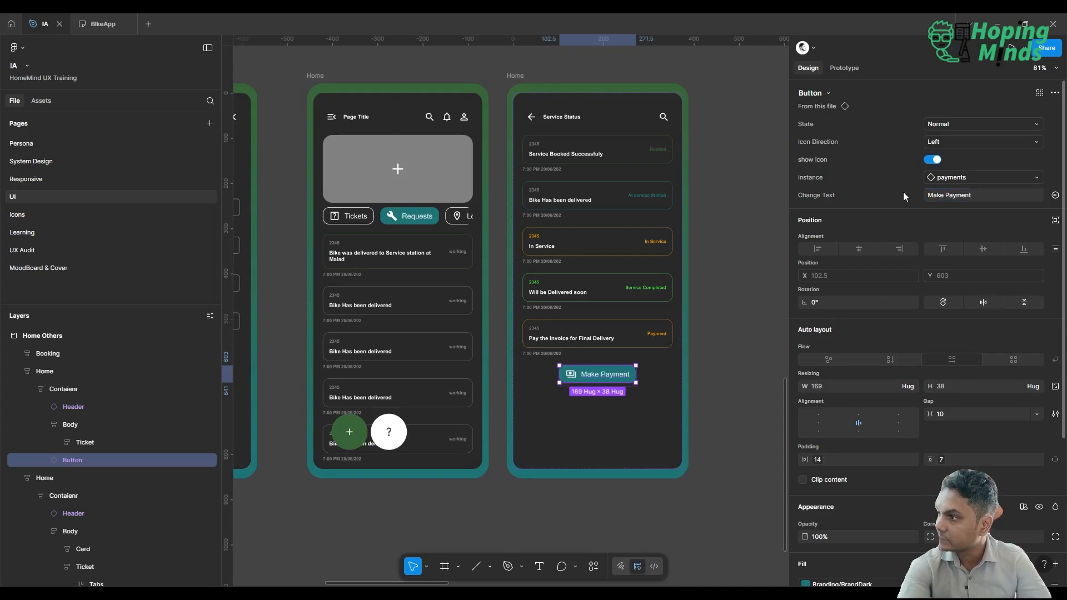
{"action": "left_click", "coordinate": [747, 273]}
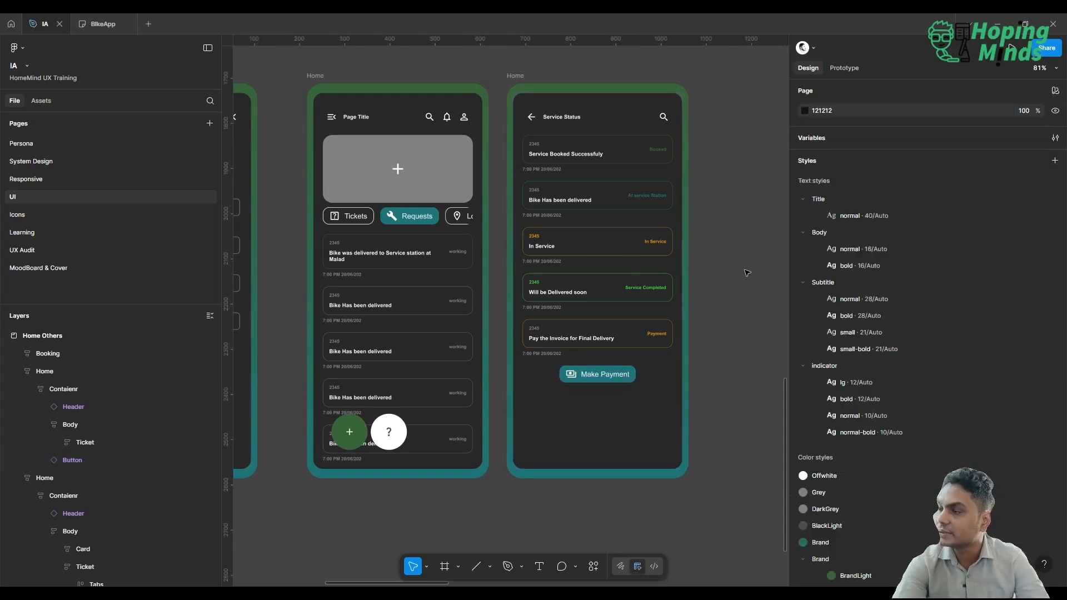
Review the Service Status screen alongside the Tickets, Booking and Requests screens.
{"action": "scroll", "coordinate": [777, 240], "scroll_direction": "right", "scroll_amount": 3}
{"action": "scroll", "coordinate": [777, 240], "scroll_direction": "up", "scroll_amount": 2}
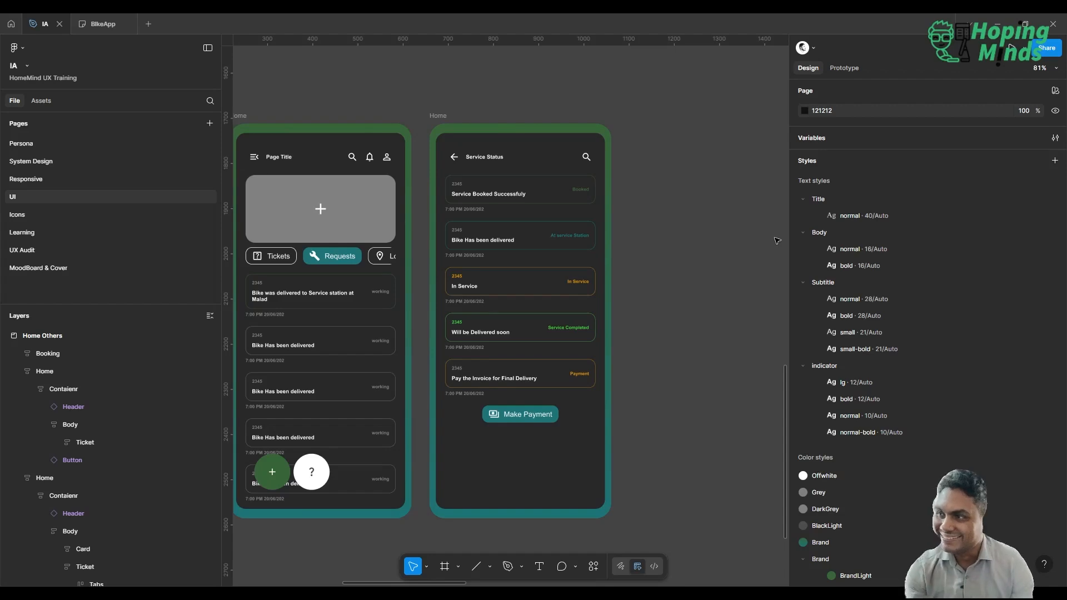
{"action": "scroll", "coordinate": [778, 241], "scroll_direction": "left", "scroll_amount": 2}
{"action": "scroll", "coordinate": [777, 241], "scroll_direction": "down", "scroll_amount": 1}
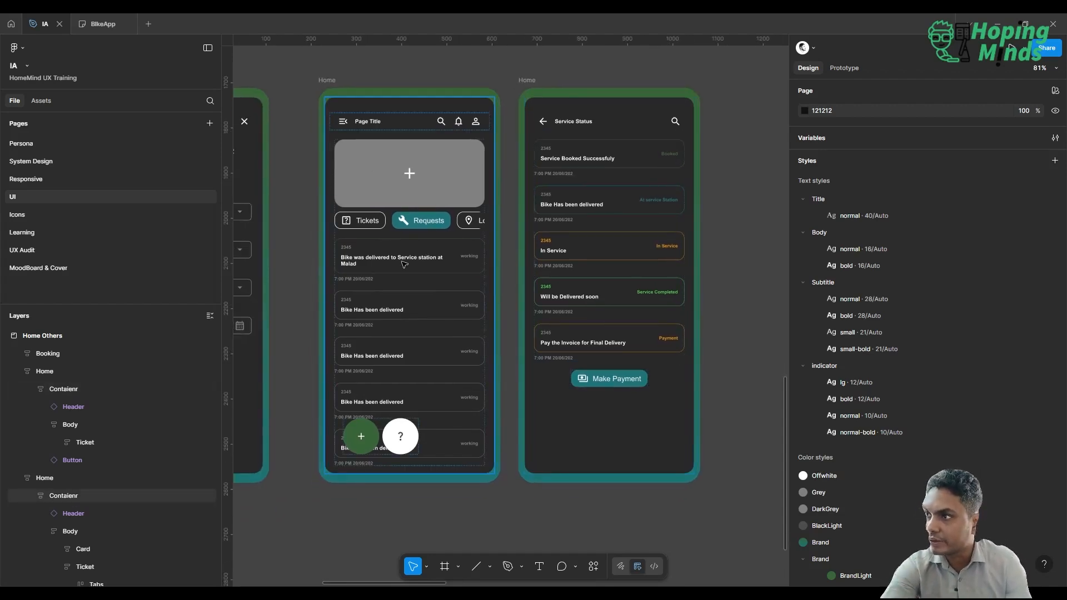
{"action": "scroll", "coordinate": [404, 264], "scroll_direction": "left", "scroll_amount": 2}
{"action": "scroll", "coordinate": [404, 265], "scroll_direction": "down", "scroll_amount": 3}
{"action": "scroll", "coordinate": [404, 265], "scroll_direction": "up", "scroll_amount": 3}
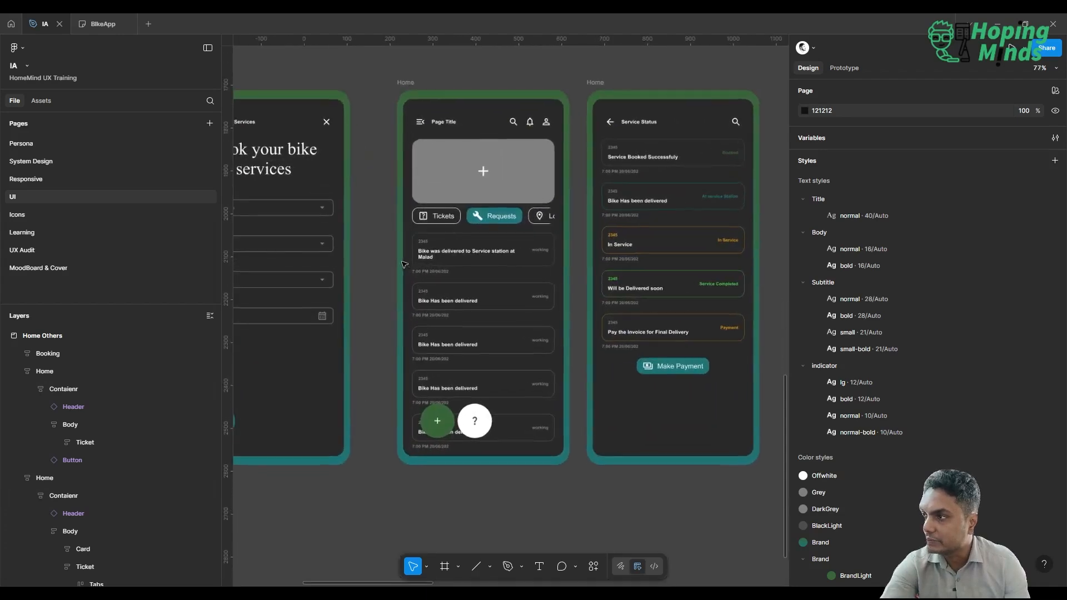
{"action": "scroll", "coordinate": [404, 265], "scroll_direction": "left", "scroll_amount": 3}
{"action": "scroll", "coordinate": [404, 264], "scroll_direction": "left", "scroll_amount": 3}
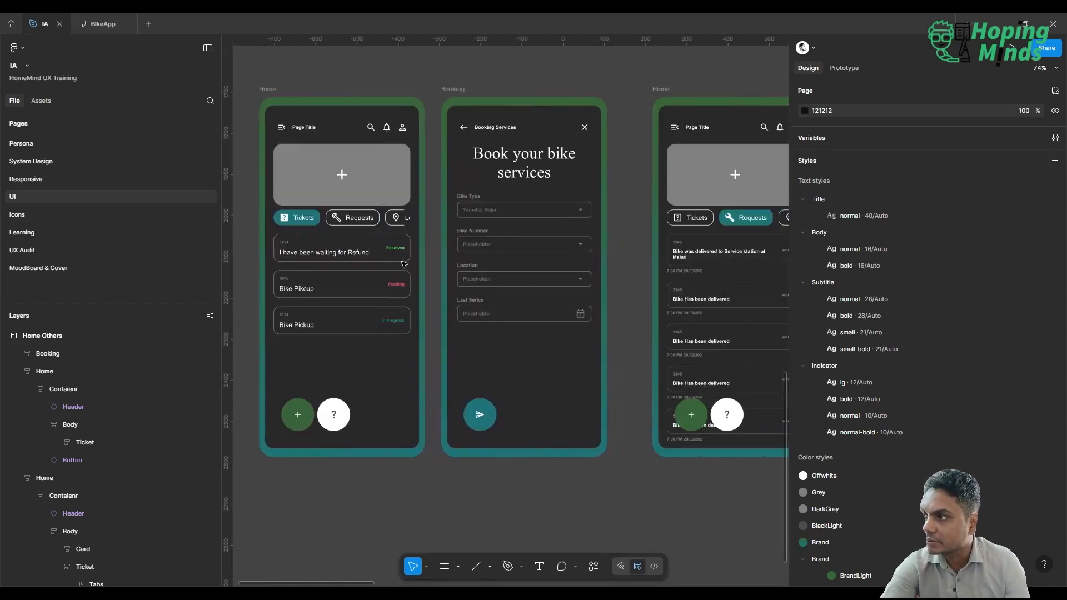
{"action": "scroll", "coordinate": [405, 264], "scroll_direction": "right", "scroll_amount": 6}
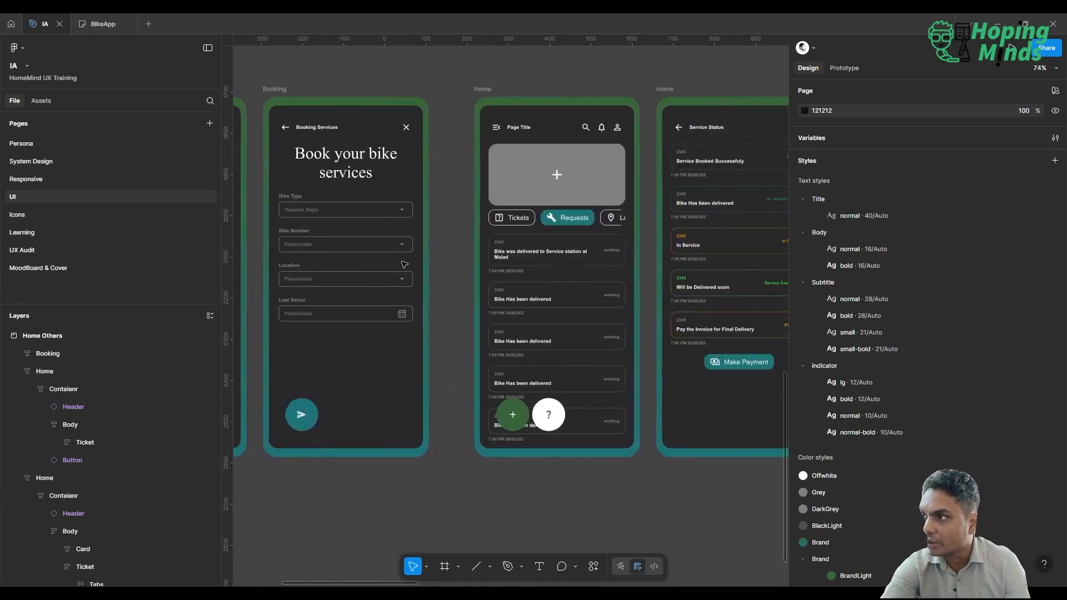
{"action": "scroll", "coordinate": [404, 265], "scroll_direction": "right", "scroll_amount": 1}
{"action": "scroll", "coordinate": [405, 265], "scroll_direction": "left", "scroll_amount": 2}
{"action": "scroll", "coordinate": [404, 265], "scroll_direction": "up", "scroll_amount": 1}
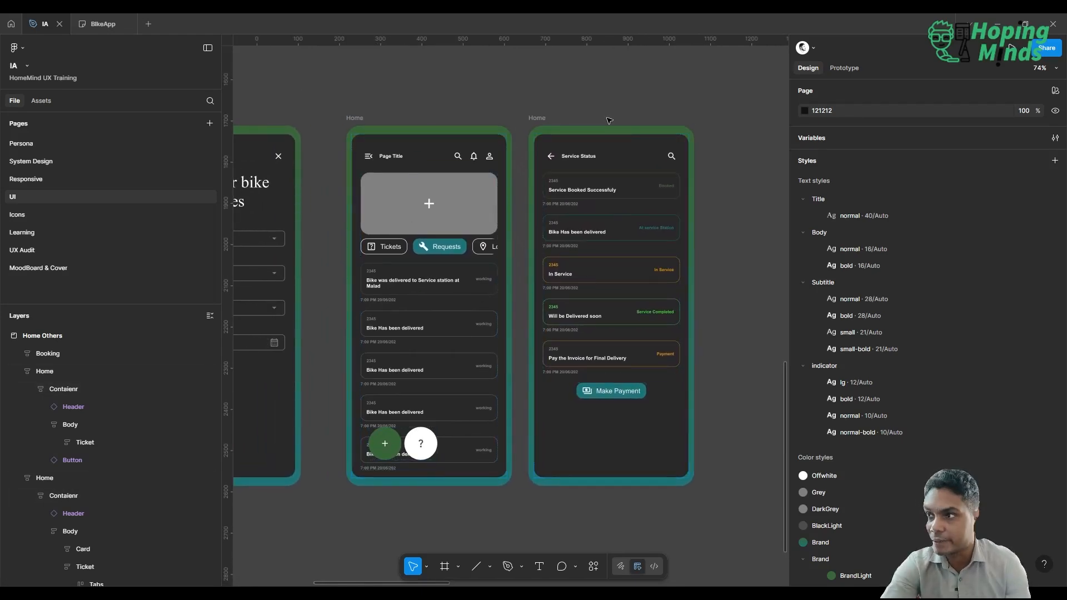
Move the Booking frame closer to the Requests Home screen, to X 729 and Y 442, and deselect it.
{"action": "scroll", "coordinate": [610, 121], "scroll_direction": "left", "scroll_amount": 3}
{"action": "scroll", "coordinate": [610, 120], "scroll_direction": "down", "scroll_amount": 4}
{"action": "scroll", "coordinate": [610, 121], "scroll_direction": "up", "scroll_amount": 3}
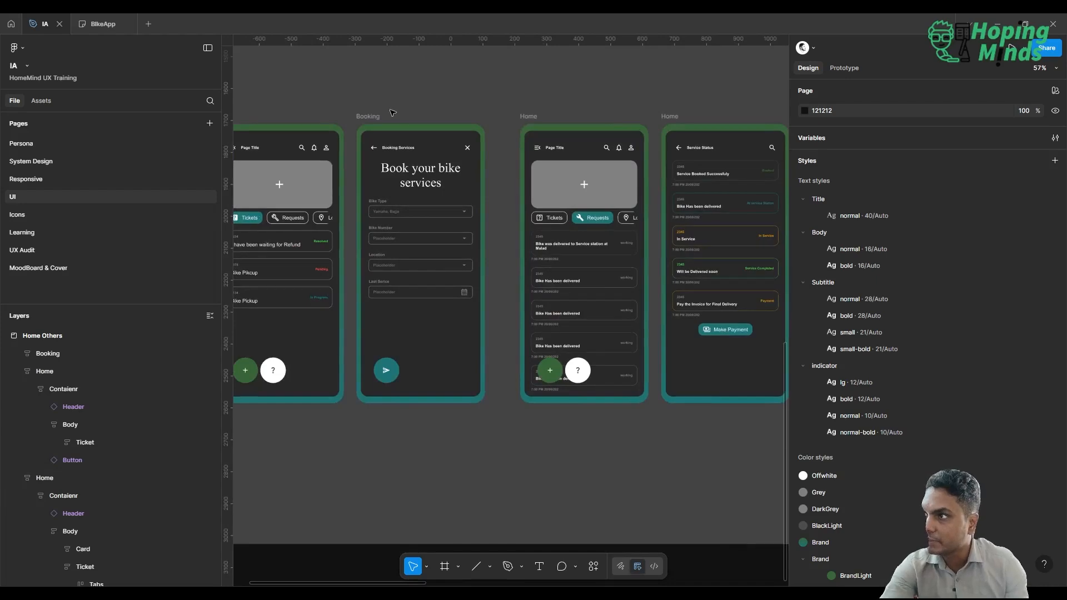
{"action": "left_click_drag", "start_coordinate": [392, 113], "coordinate": [387, 116]}
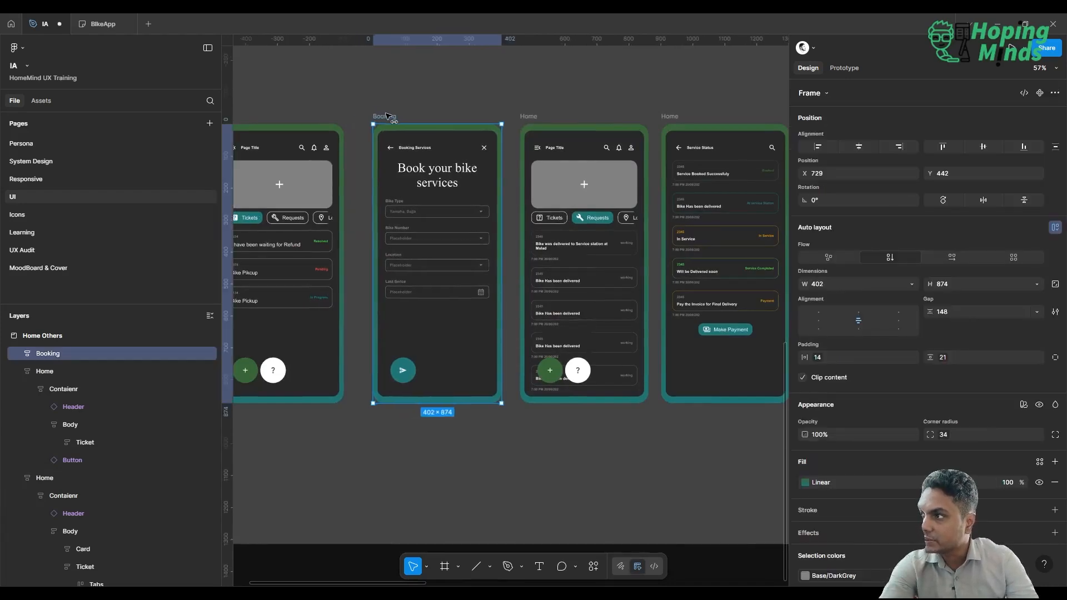
{"action": "left_click", "coordinate": [490, 84]}
Launch a prototype presentation from the Tickets Home frame and return to the IA design file.
{"action": "scroll", "coordinate": [489, 83], "scroll_direction": "left", "scroll_amount": 3}
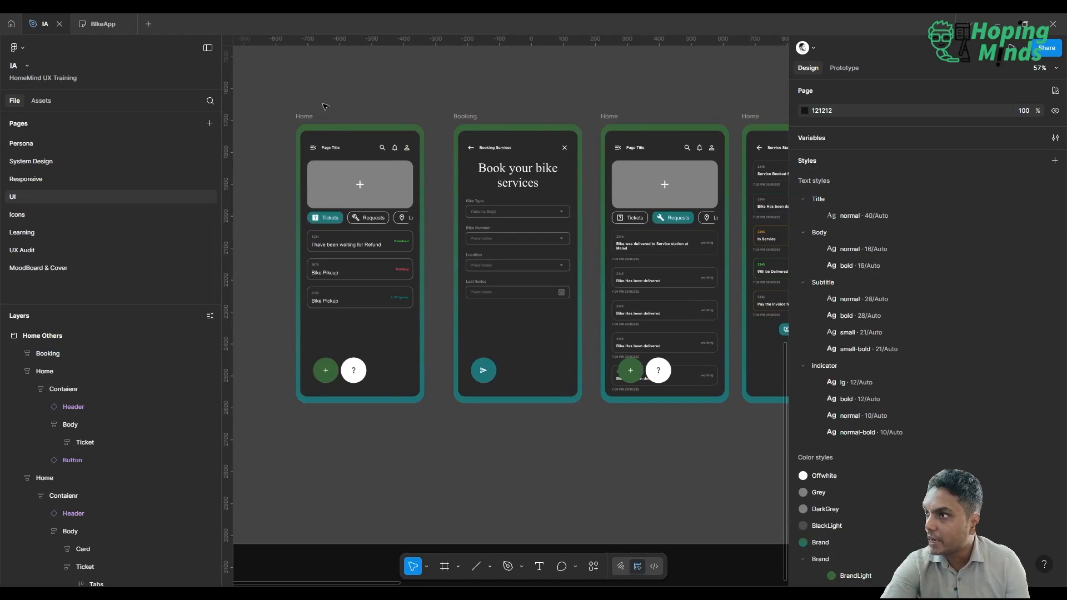
{"action": "left_click", "coordinate": [304, 116]}
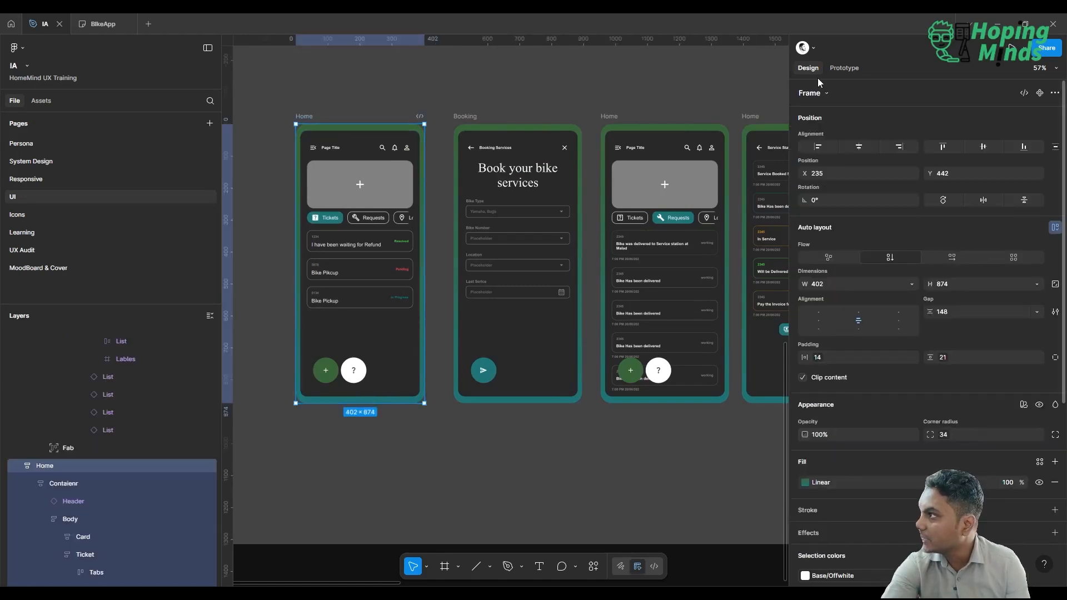
{"action": "left_click", "coordinate": [1012, 48]}
{"action": "left_click", "coordinate": [45, 26]}
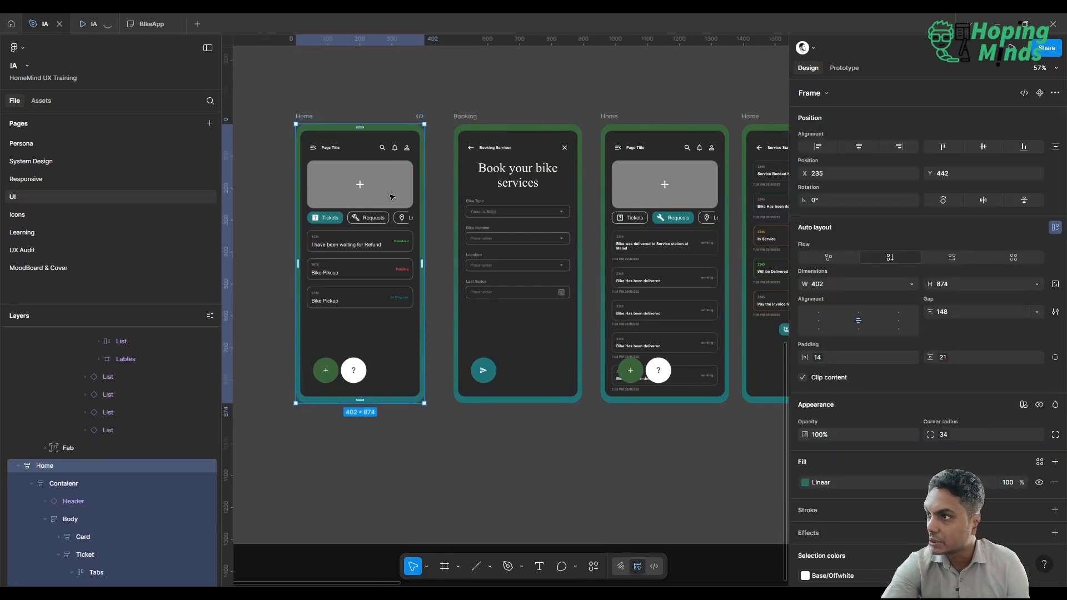
Connect the Requests button on the Tickets Home screen to the Requests Home screen with an On tap, Navigate to, Instant interaction.
{"action": "left_click", "coordinate": [371, 220]}
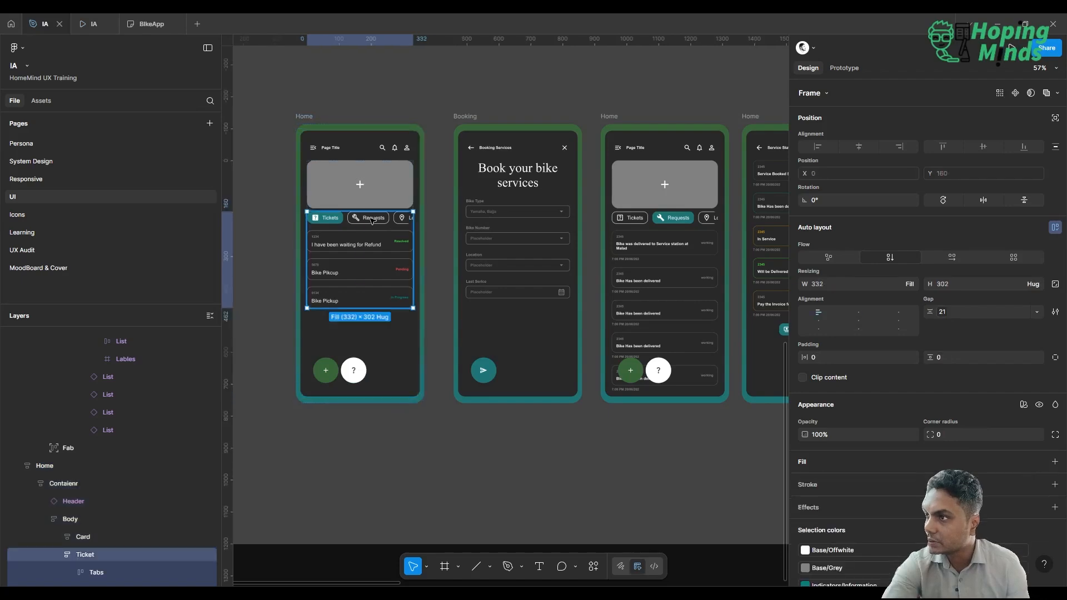
{"action": "left_click", "coordinate": [371, 220]}
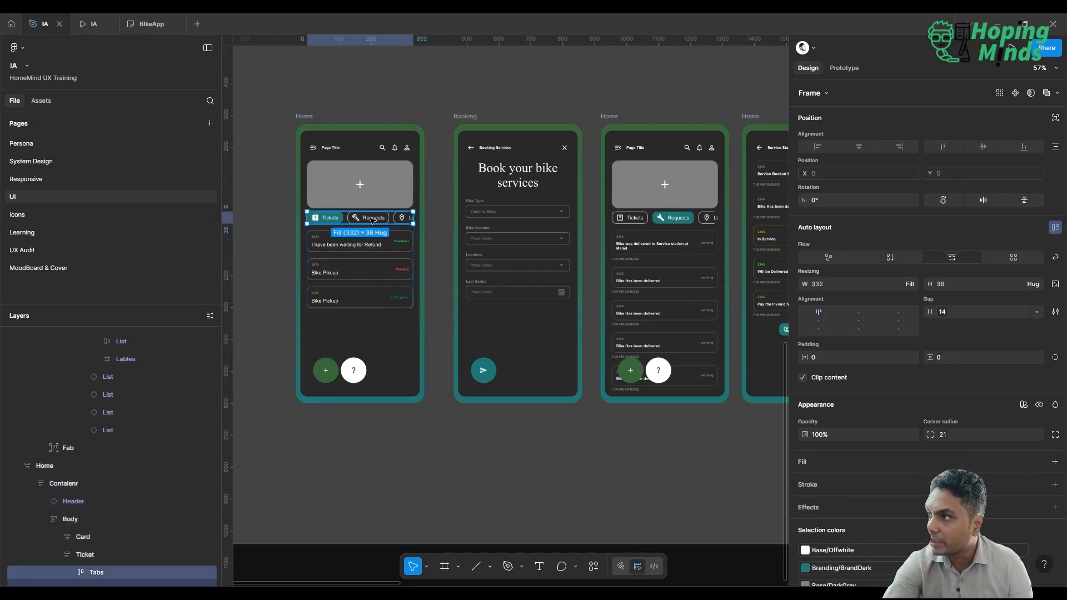
{"action": "left_click", "coordinate": [372, 220]}
{"action": "left_click", "coordinate": [847, 68]}
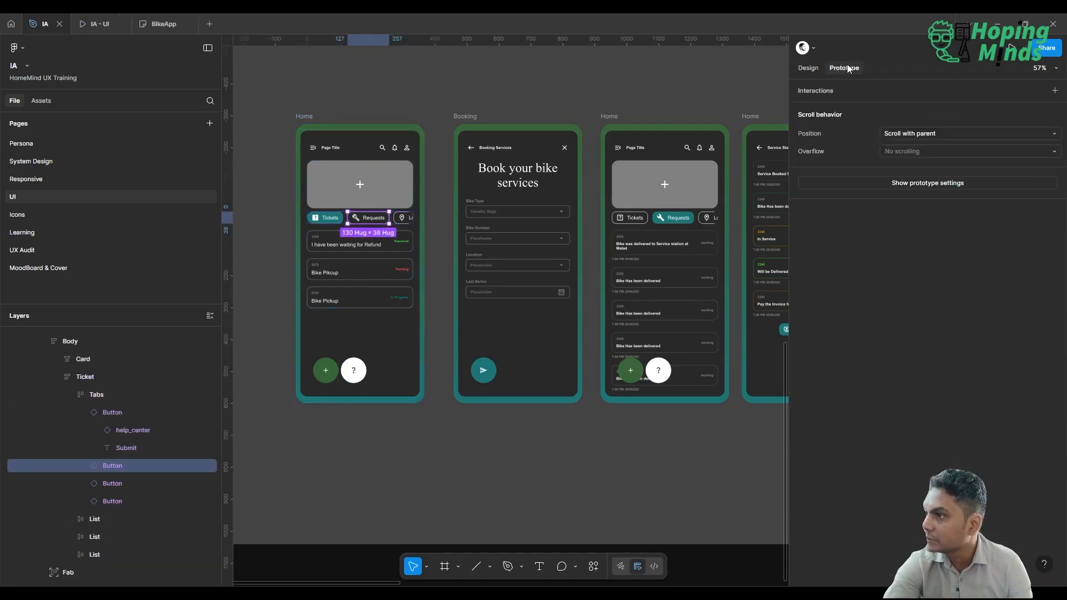
{"action": "mouse_move", "coordinate": [386, 219]}
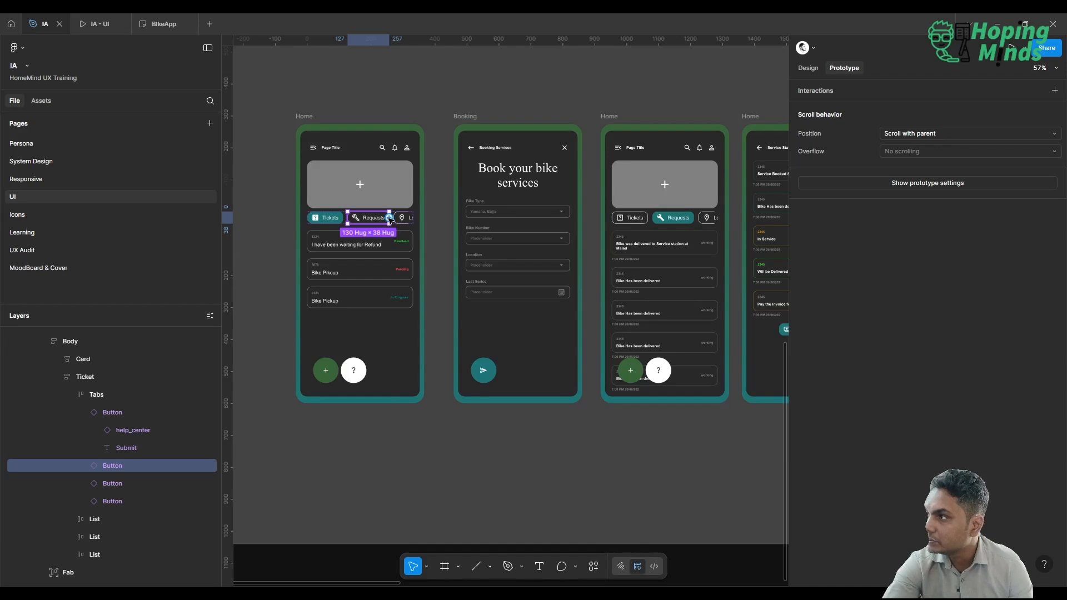
{"action": "left_click_drag", "start_coordinate": [390, 218], "coordinate": [606, 300]}
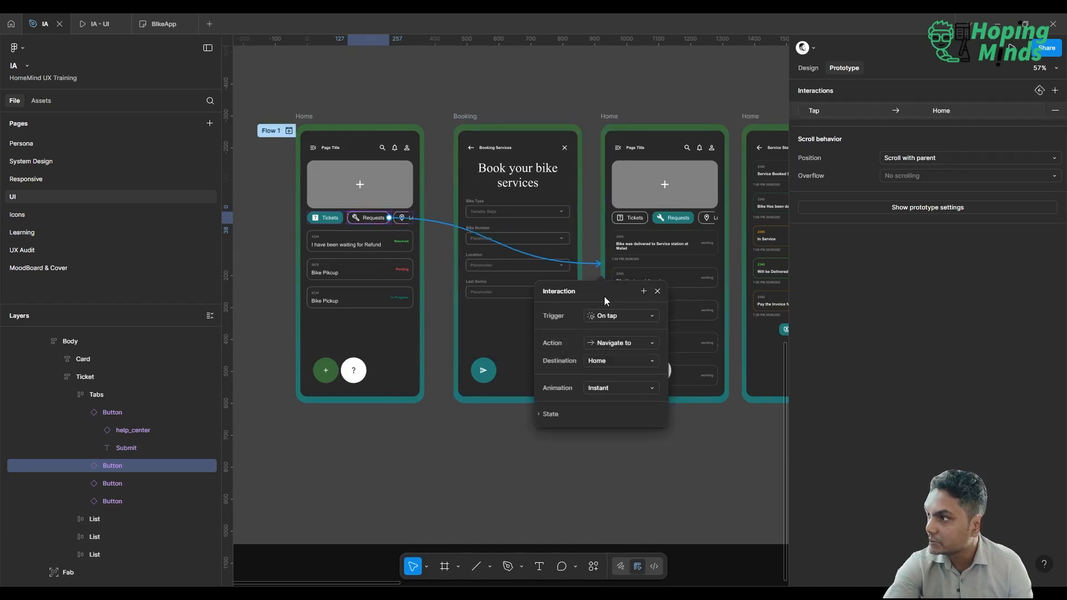
Connect the first request card on the Requests Home screen to the Service Status screen with an On tap, Navigate to, Instant interaction.
{"action": "scroll", "coordinate": [532, 418], "scroll_direction": "right", "scroll_amount": 2}
{"action": "scroll", "coordinate": [532, 418], "scroll_direction": "right", "scroll_amount": 2}
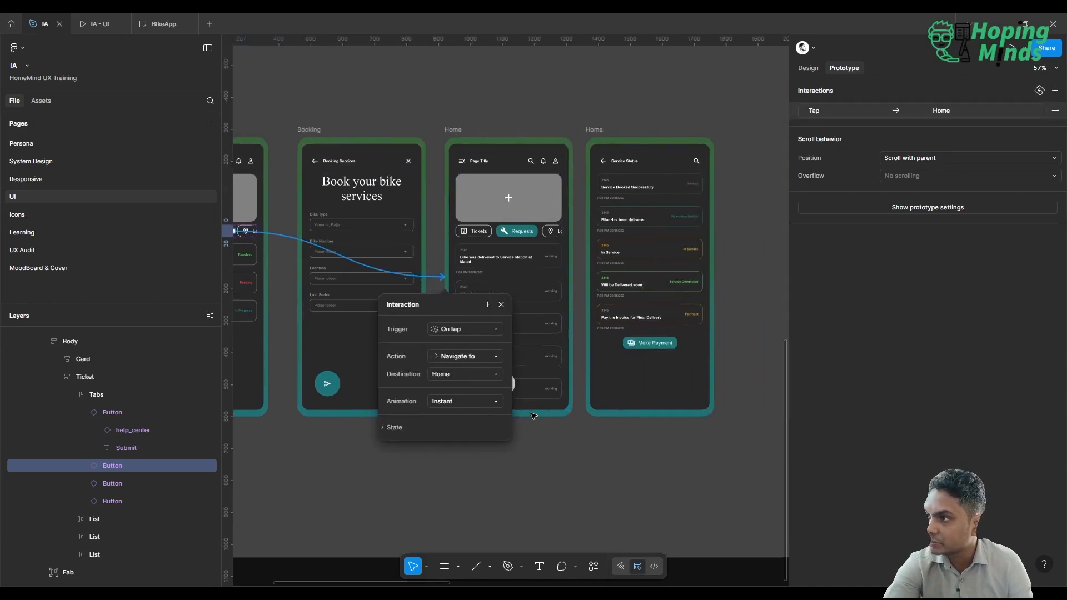
{"action": "left_click", "coordinate": [513, 257]}
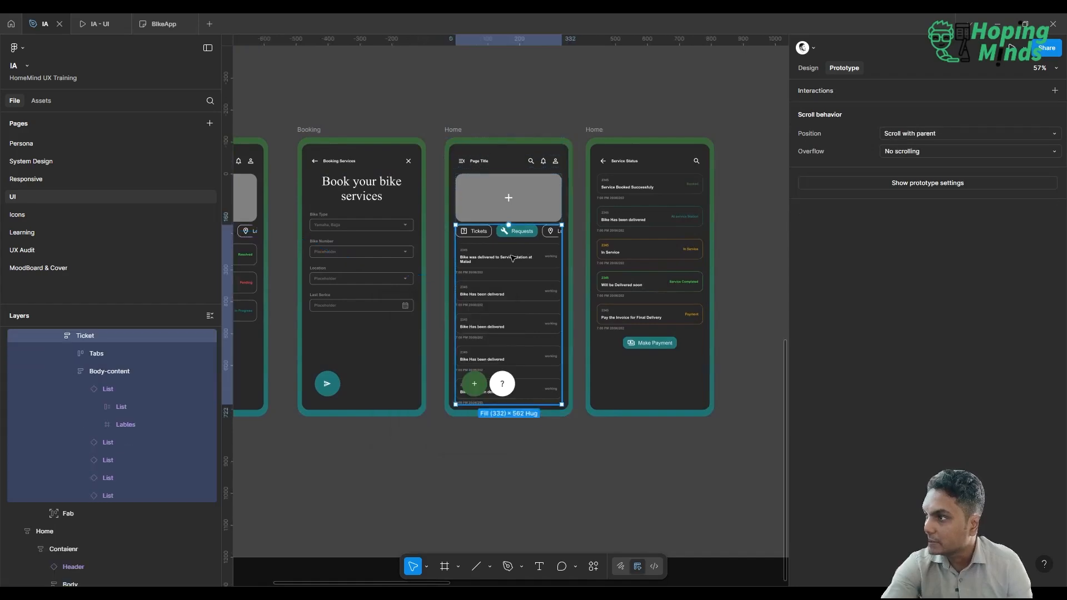
{"action": "left_click", "coordinate": [512, 258]}
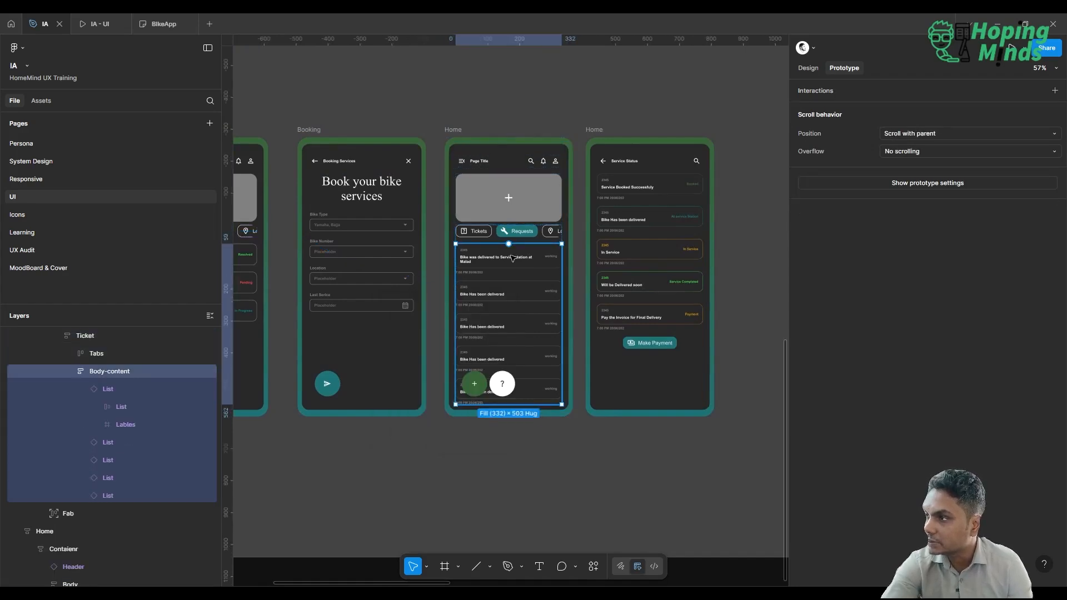
{"action": "left_click", "coordinate": [512, 257]}
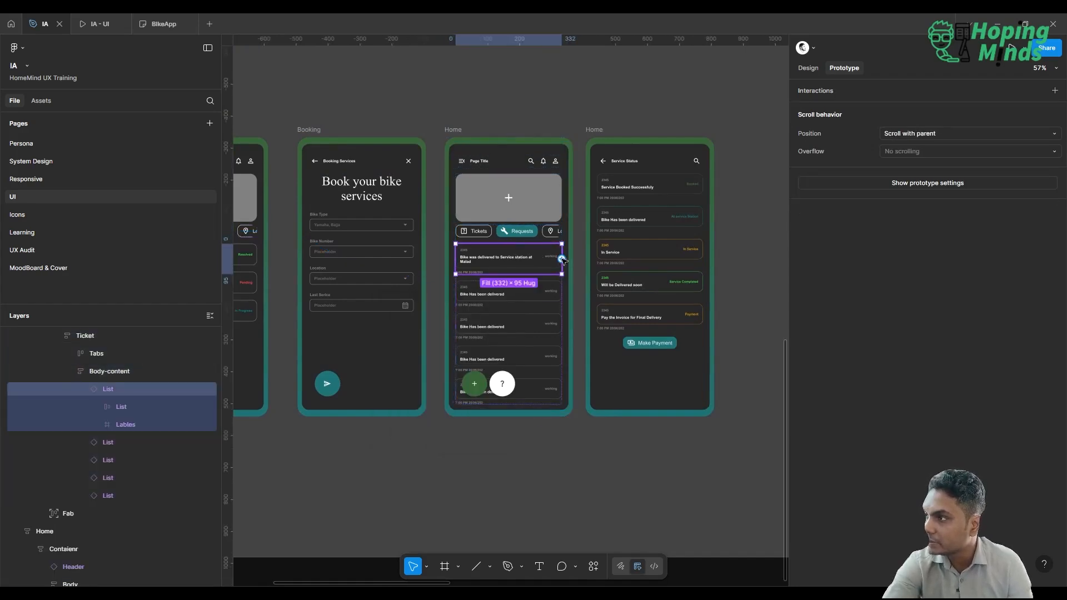
{"action": "left_click_drag", "start_coordinate": [562, 259], "coordinate": [611, 273]}
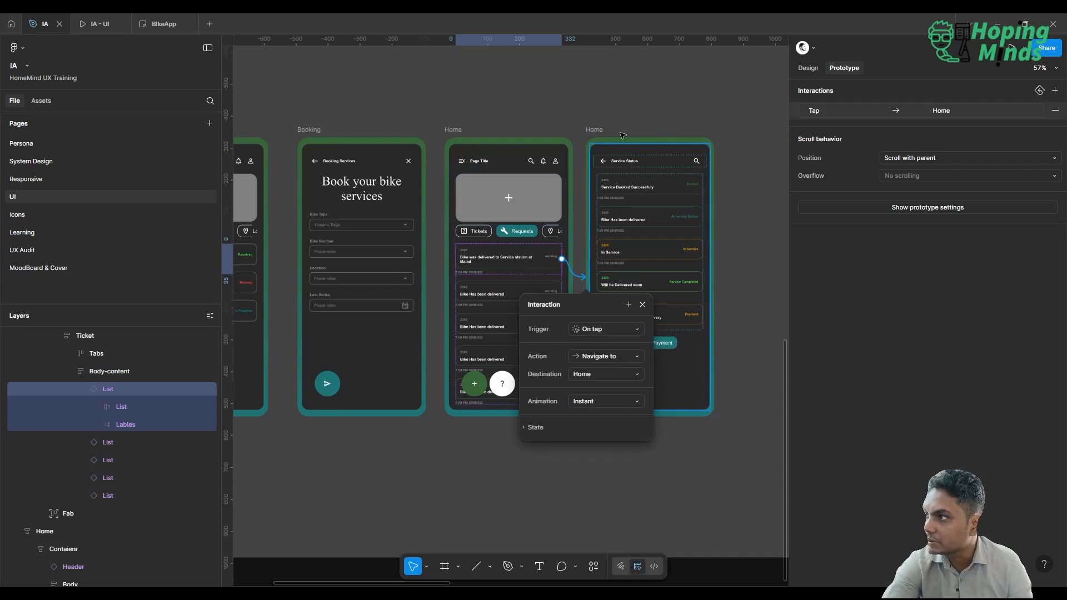
Connect the back arrow and title group in the Service Status header to the Requests Home screen with an On tap, Navigate to, Instant interaction.
{"action": "left_click", "coordinate": [604, 162]}
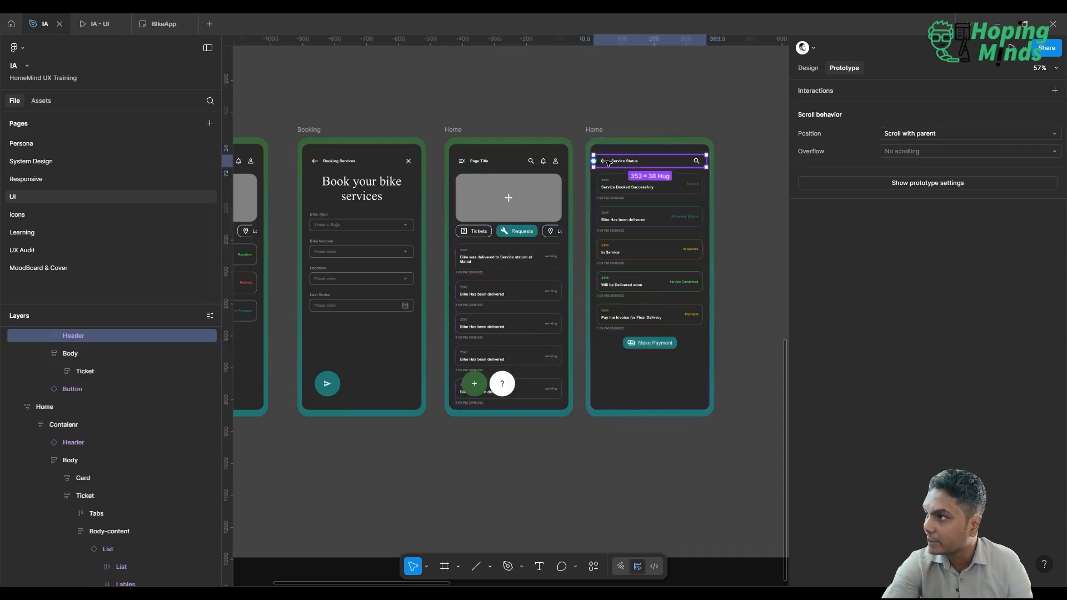
{"action": "left_click", "coordinate": [605, 163]}
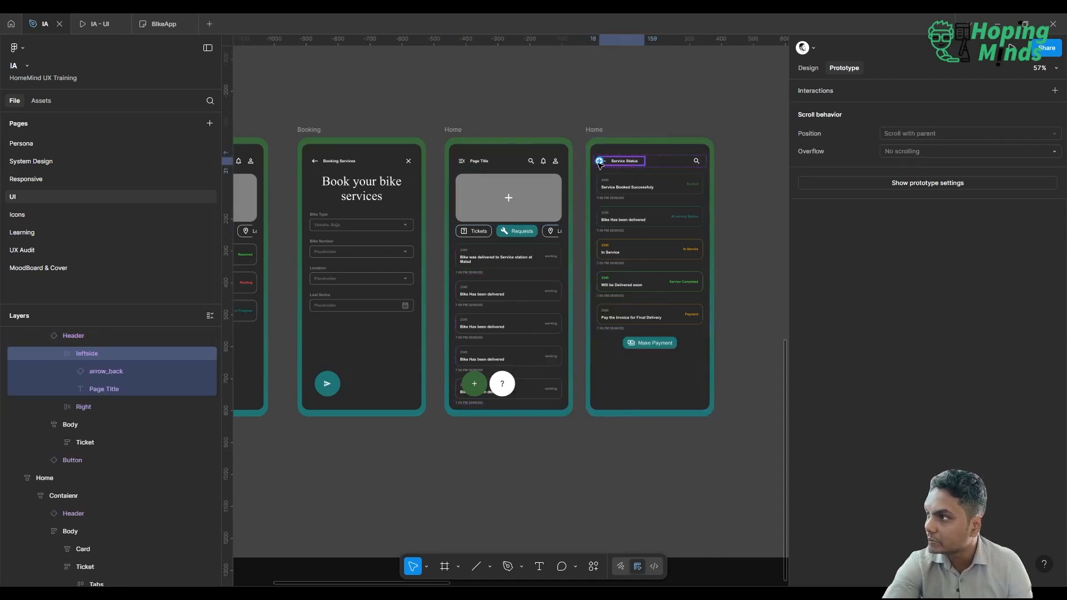
{"action": "left_click_drag", "start_coordinate": [600, 162], "coordinate": [560, 191]}
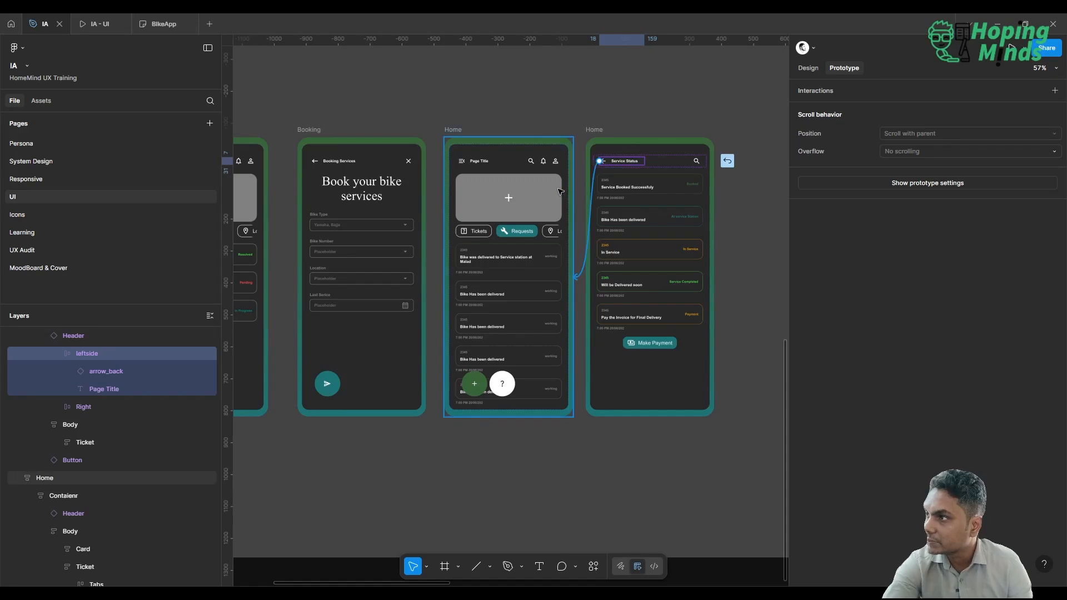
Connect the green plus button on the Tickets Home screen to the Booking screen with an On tap, Navigate to, Instant interaction.
{"action": "scroll", "coordinate": [551, 71], "scroll_direction": "left", "scroll_amount": 5}
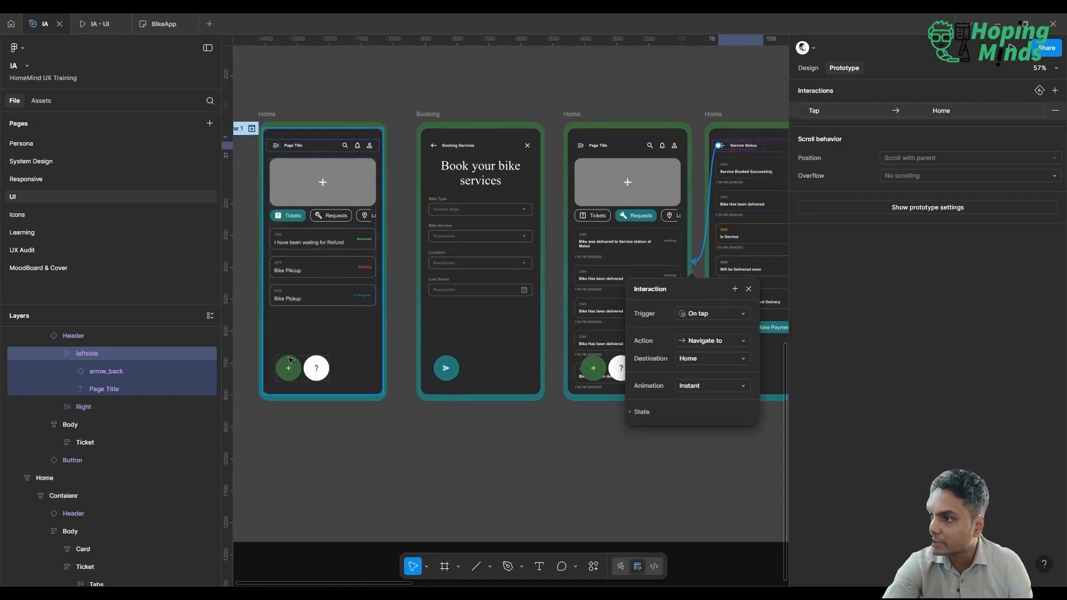
{"action": "left_click", "coordinate": [471, 436]}
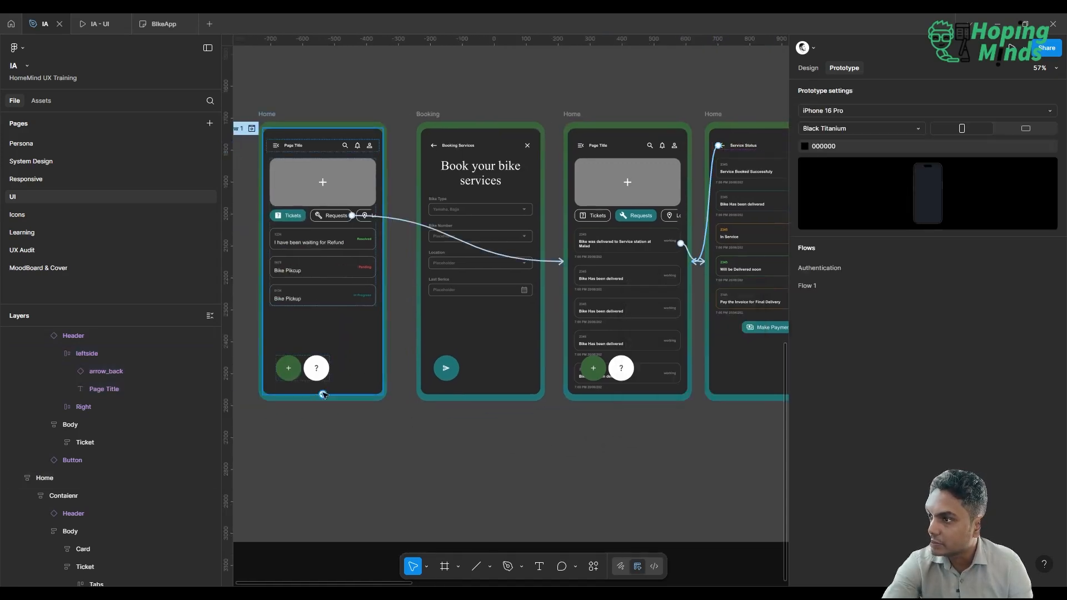
{"action": "left_click", "coordinate": [292, 371]}
{"action": "left_click", "coordinate": [291, 371]}
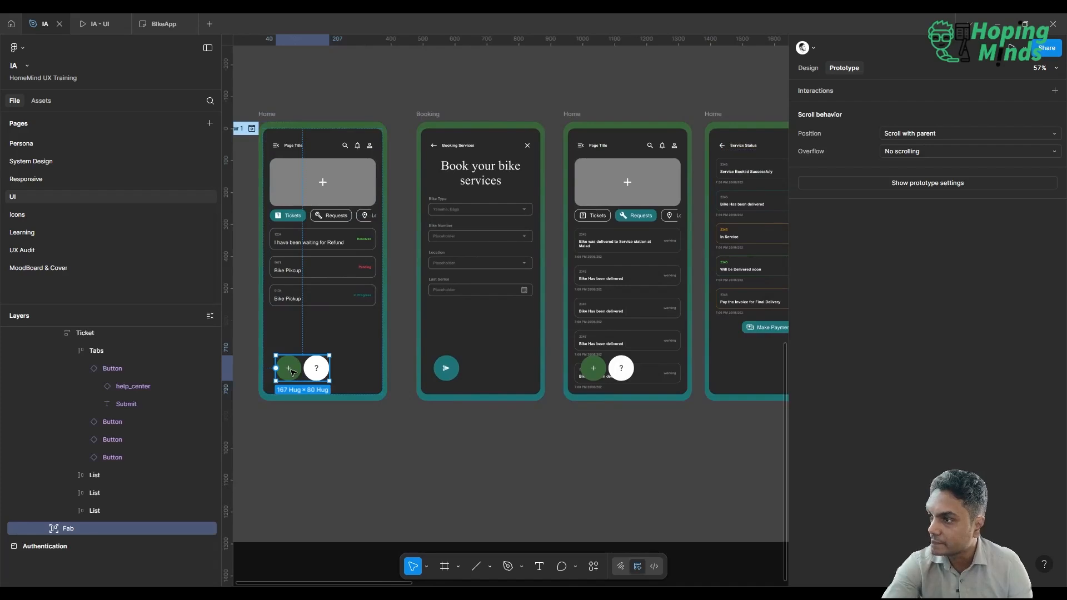
{"action": "left_click", "coordinate": [291, 371]}
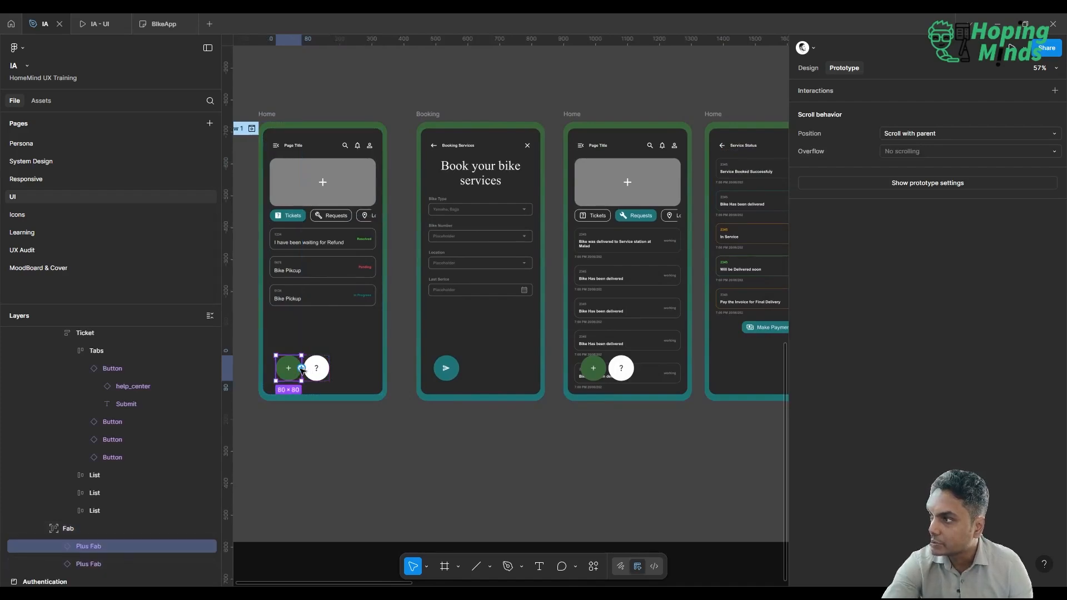
{"action": "left_click_drag", "start_coordinate": [301, 368], "coordinate": [424, 279]}
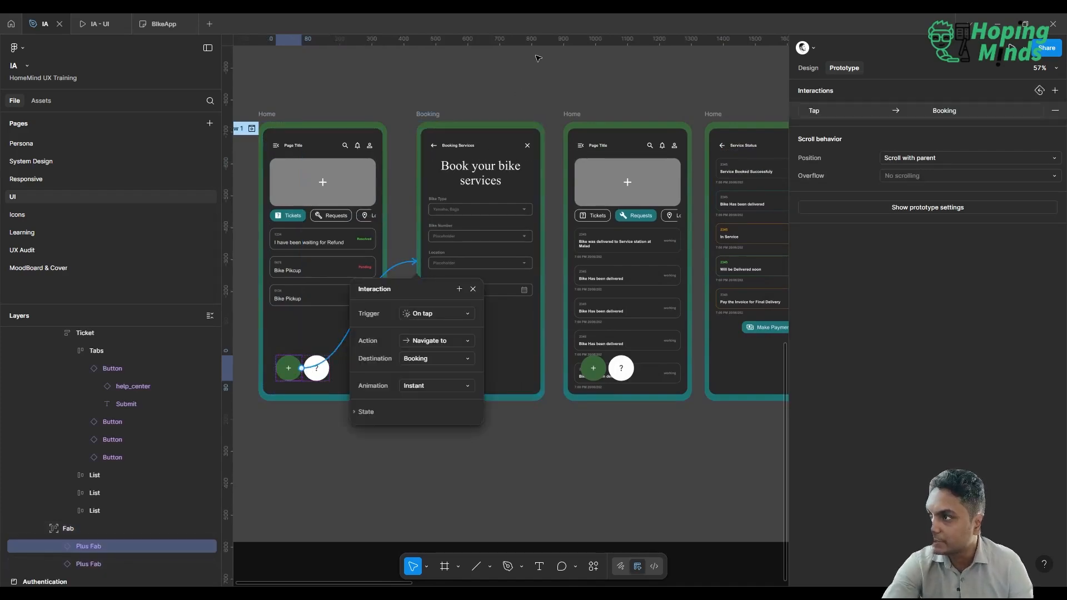
Rename the flow starting point on the Tickets Home frame to Booking.
{"action": "scroll", "coordinate": [538, 58], "scroll_direction": "left", "scroll_amount": 3}
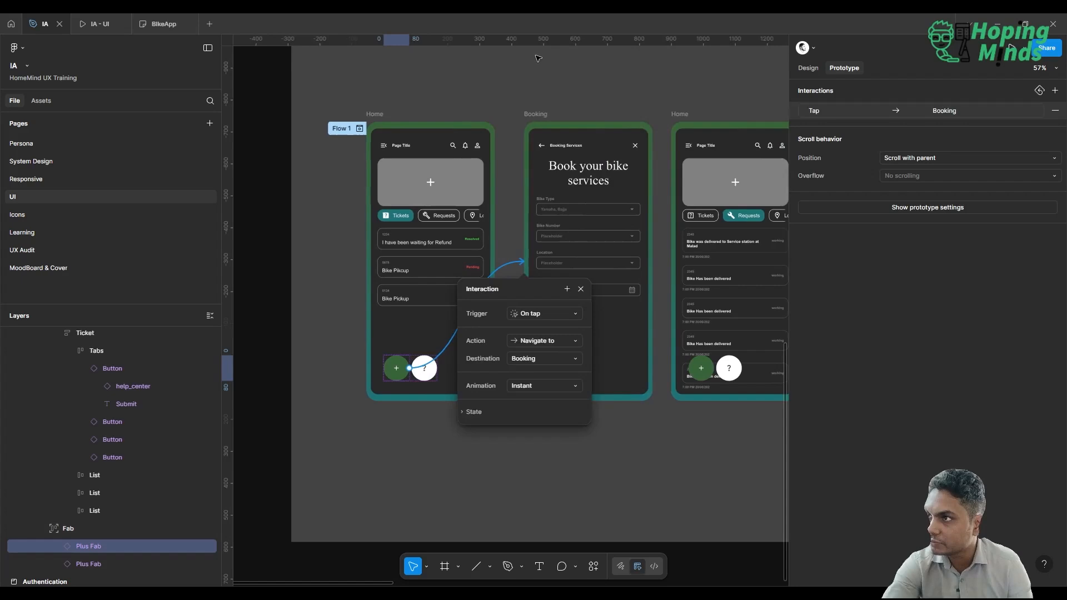
{"action": "double_click", "coordinate": [339, 129]}
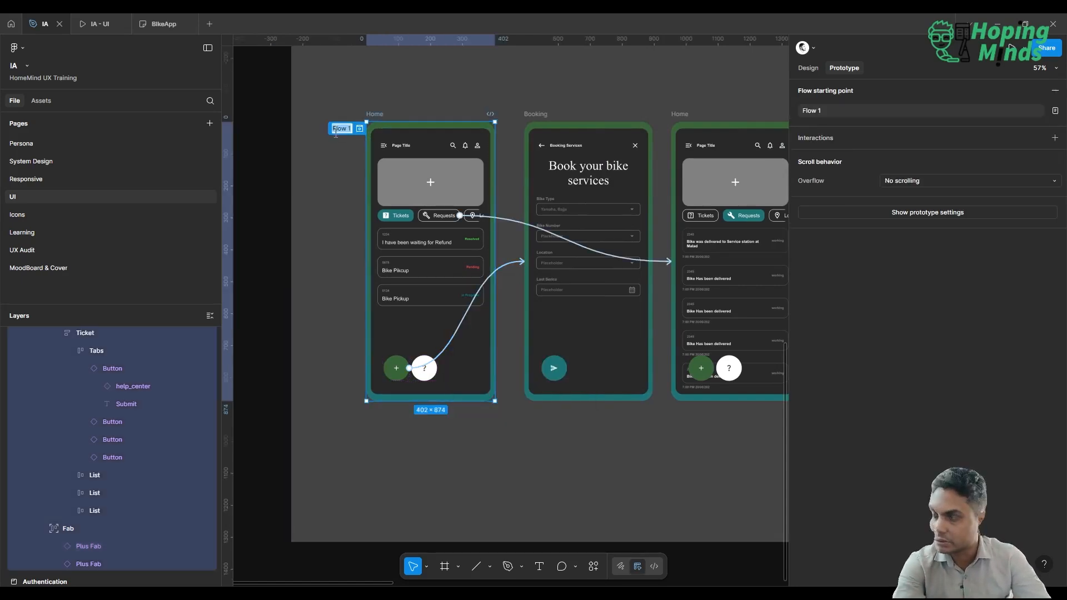
{"action": "key", "text": "BackSpace"}
{"action": "type", "text": "Booking"}
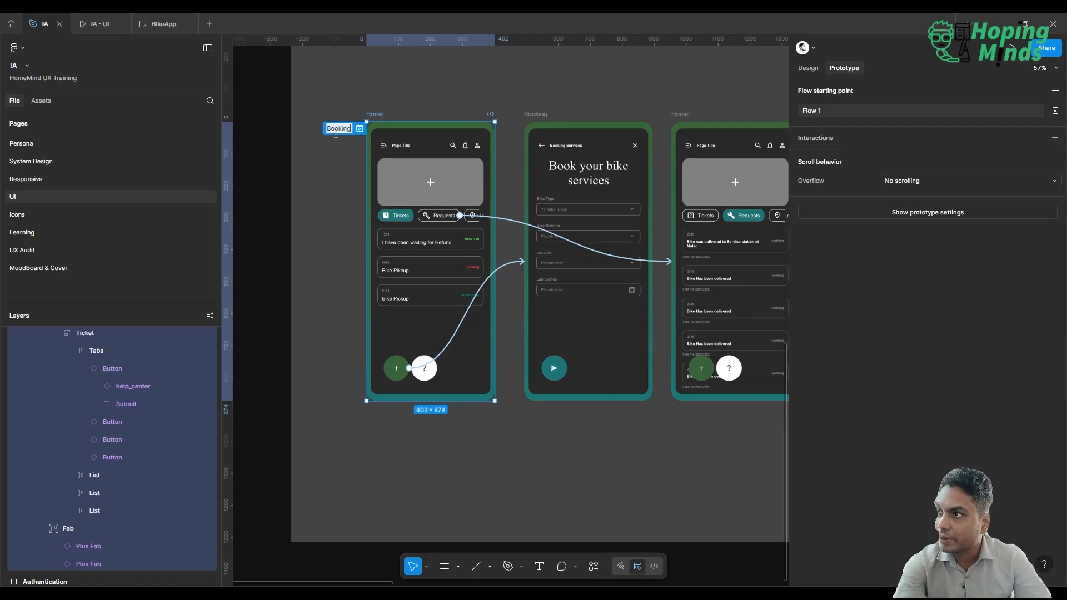
{"action": "key", "text": "Return"}
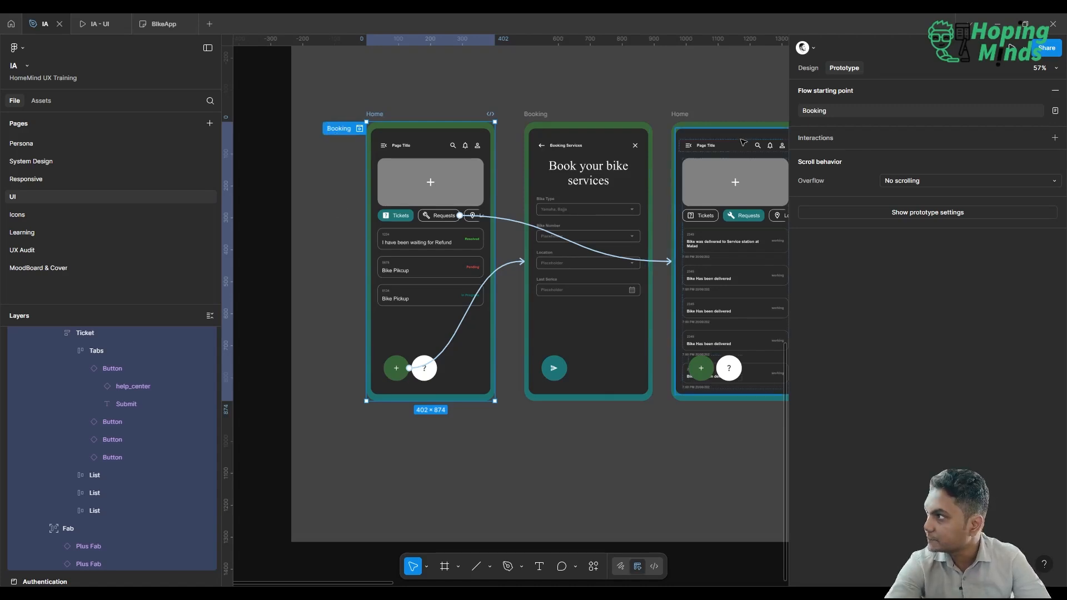
Launch the prototype presentation, restart it and go through Get Started to the sign-in options.
{"action": "left_click", "coordinate": [1011, 48]}
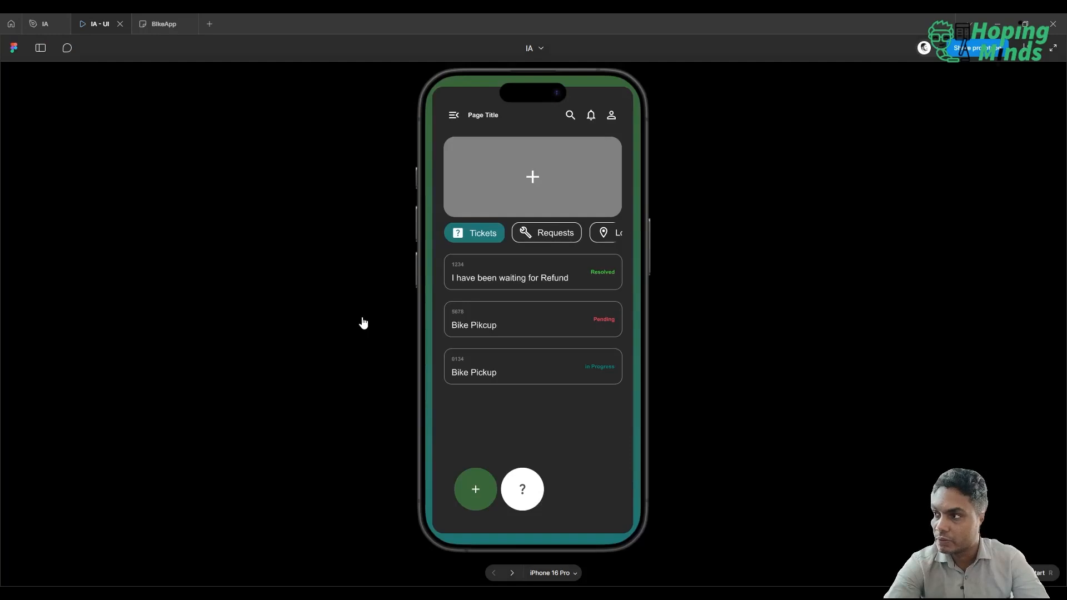
{"action": "key", "text": "r"}
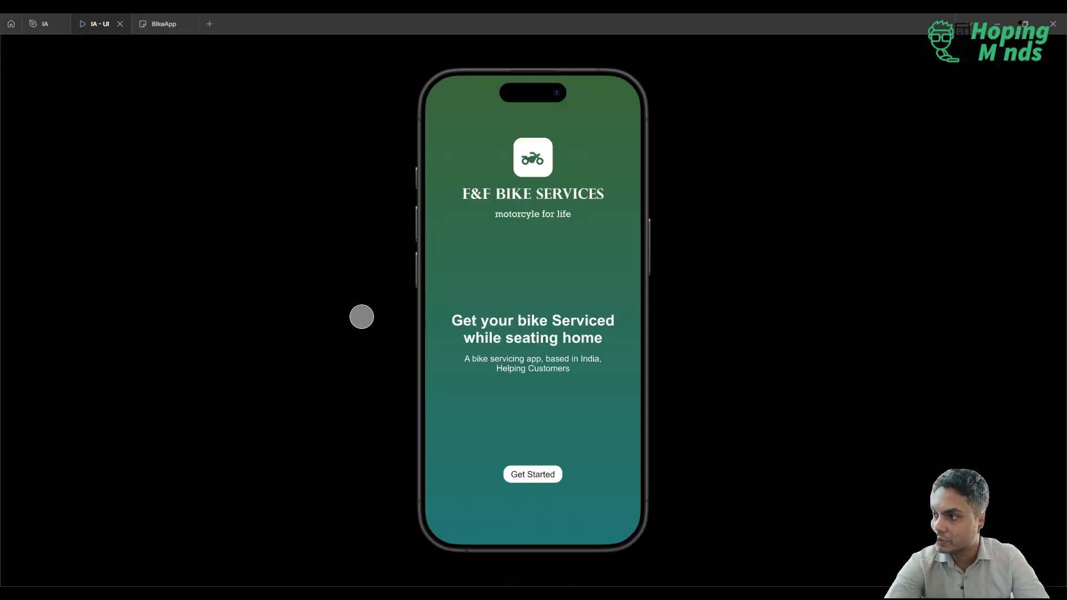
{"action": "left_click", "coordinate": [531, 472]}
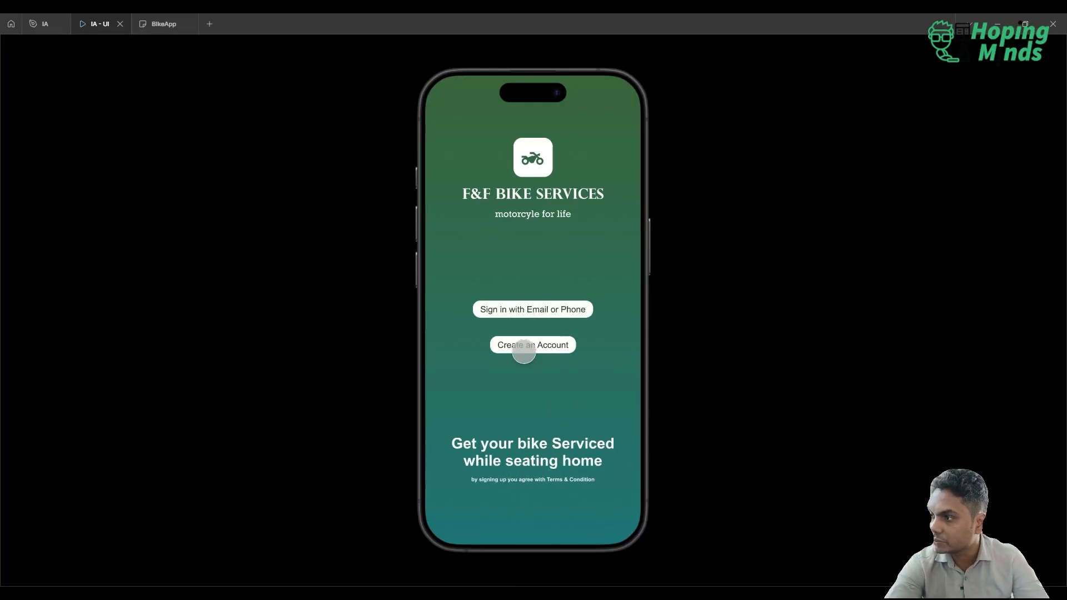
Show the presentation's list of flows, switch to the Booking flow and return to the IA design file.
{"action": "mouse_move", "coordinate": [73, 50]}
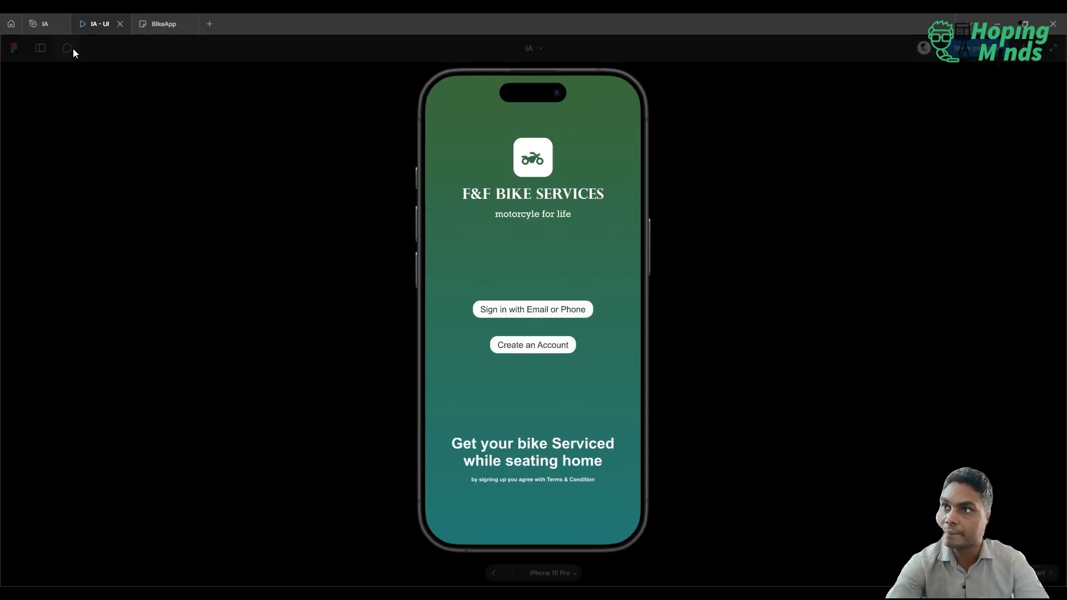
{"action": "left_click", "coordinate": [33, 55]}
{"action": "left_click", "coordinate": [34, 115]}
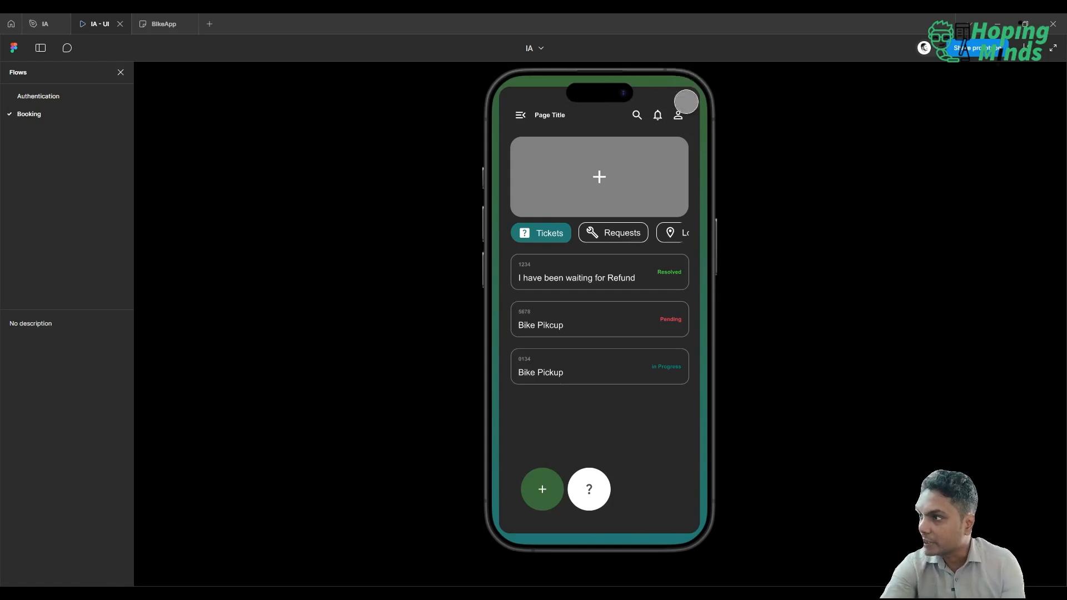
{"action": "left_click", "coordinate": [32, 25]}
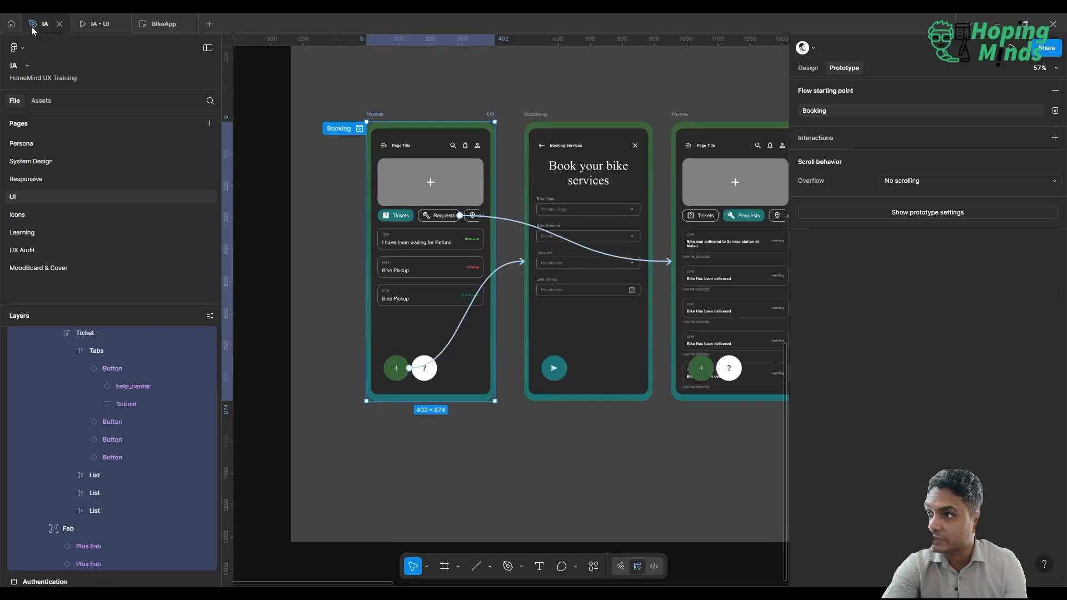
Set the corner radius of the matching inner container frames on all four screens to 34.
{"action": "left_click", "coordinate": [267, 173]}
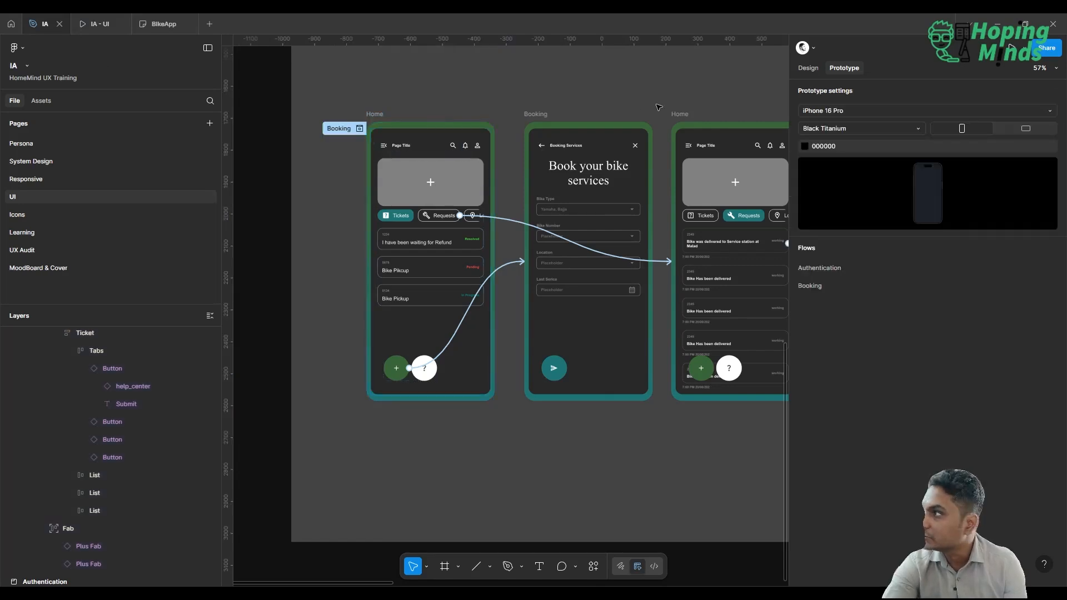
{"action": "left_click", "coordinate": [809, 68]}
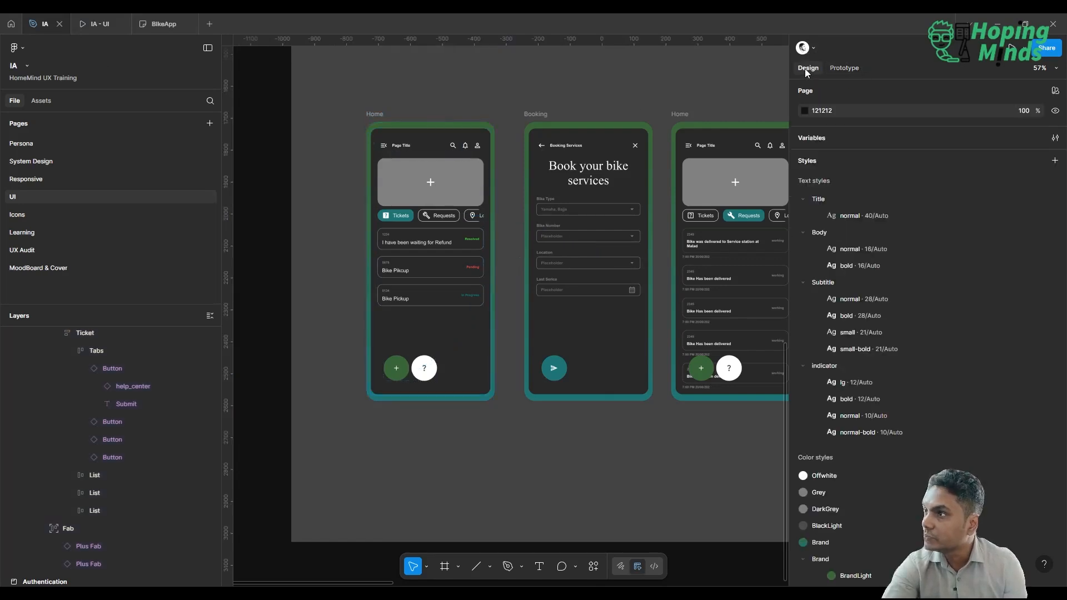
{"action": "left_click", "coordinate": [416, 147]}
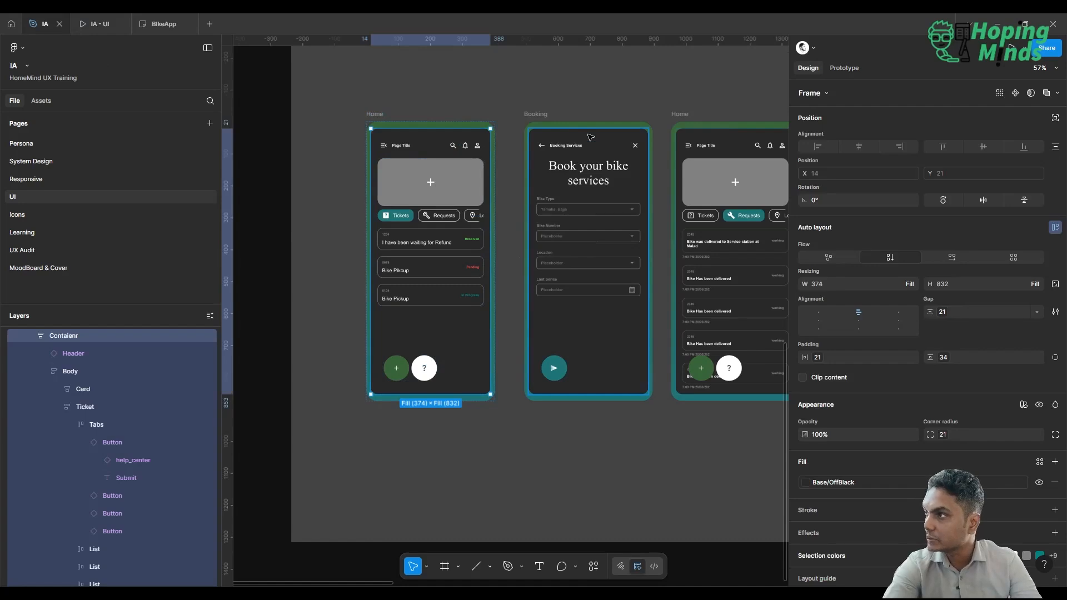
{"action": "left_click", "coordinate": [1000, 94]}
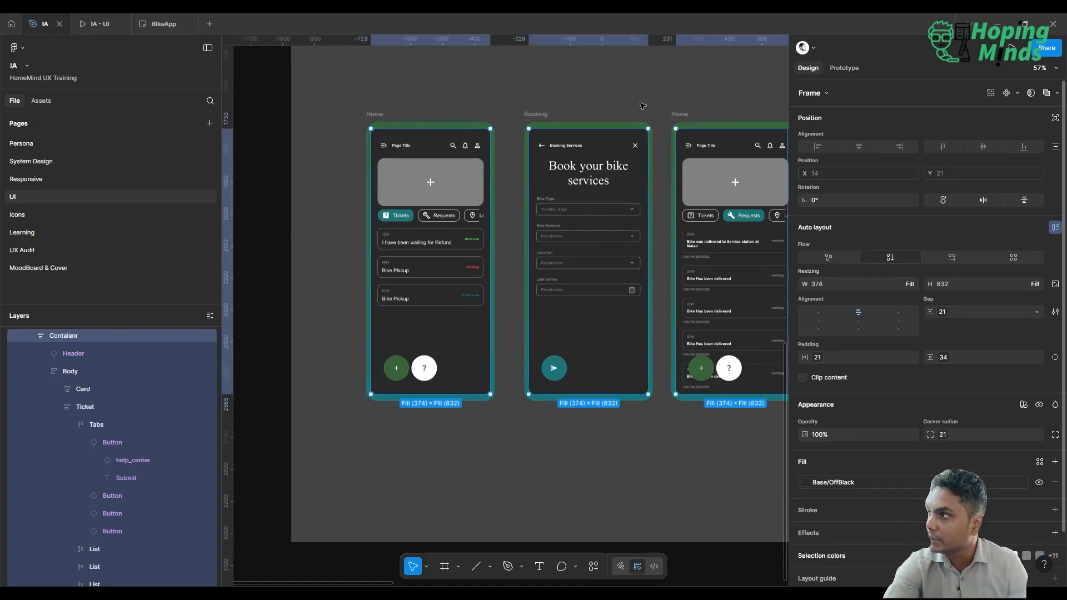
{"action": "scroll", "coordinate": [643, 106], "scroll_direction": "down", "scroll_amount": 5}
{"action": "scroll", "coordinate": [643, 105], "scroll_direction": "right", "scroll_amount": 3}
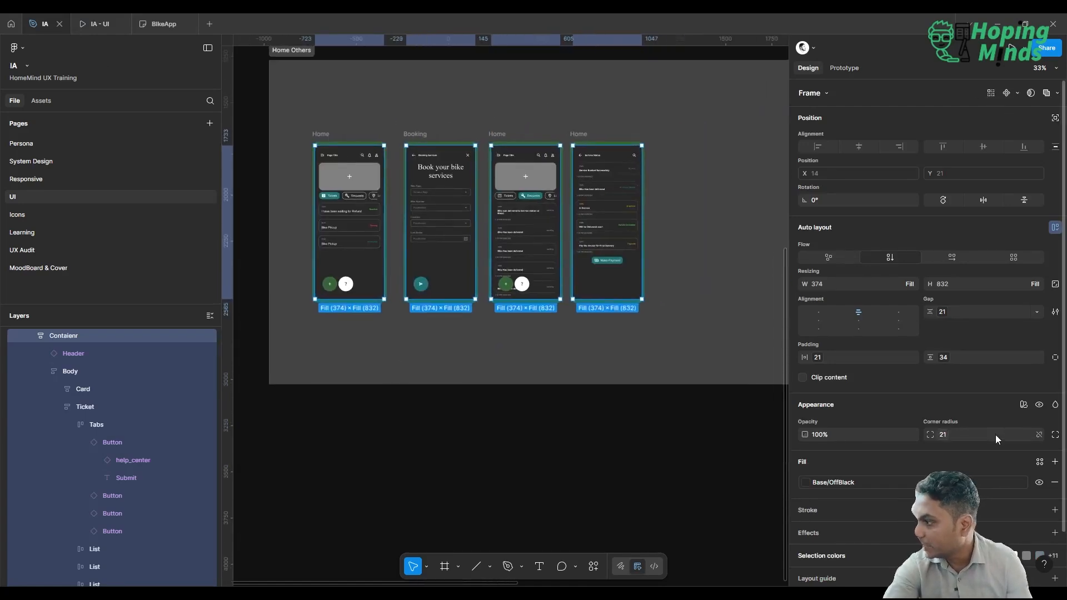
{"action": "left_click", "coordinate": [942, 433]}
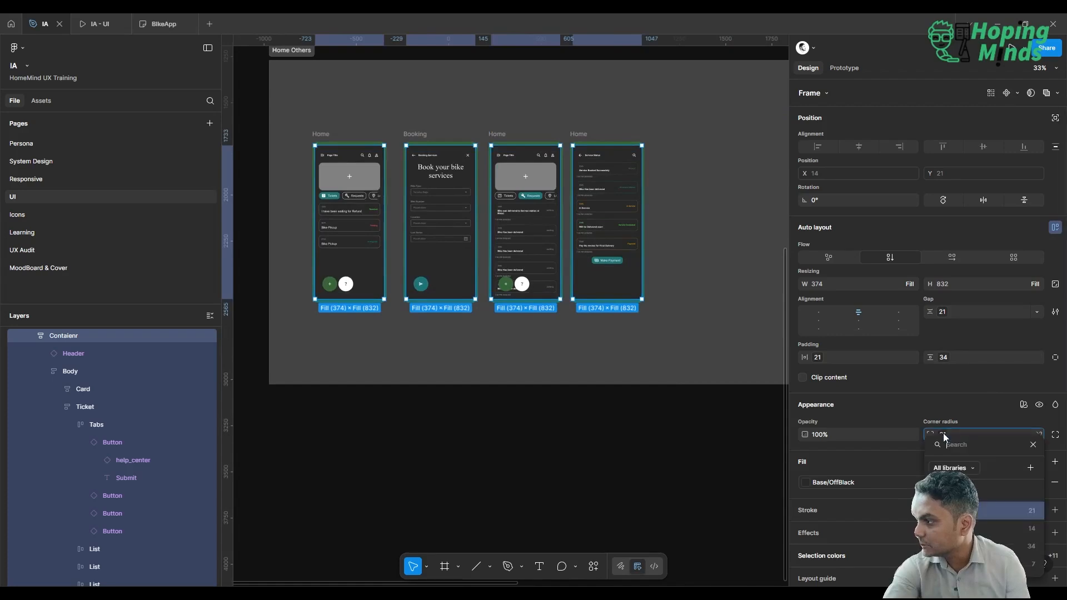
{"action": "left_click", "coordinate": [1001, 546]}
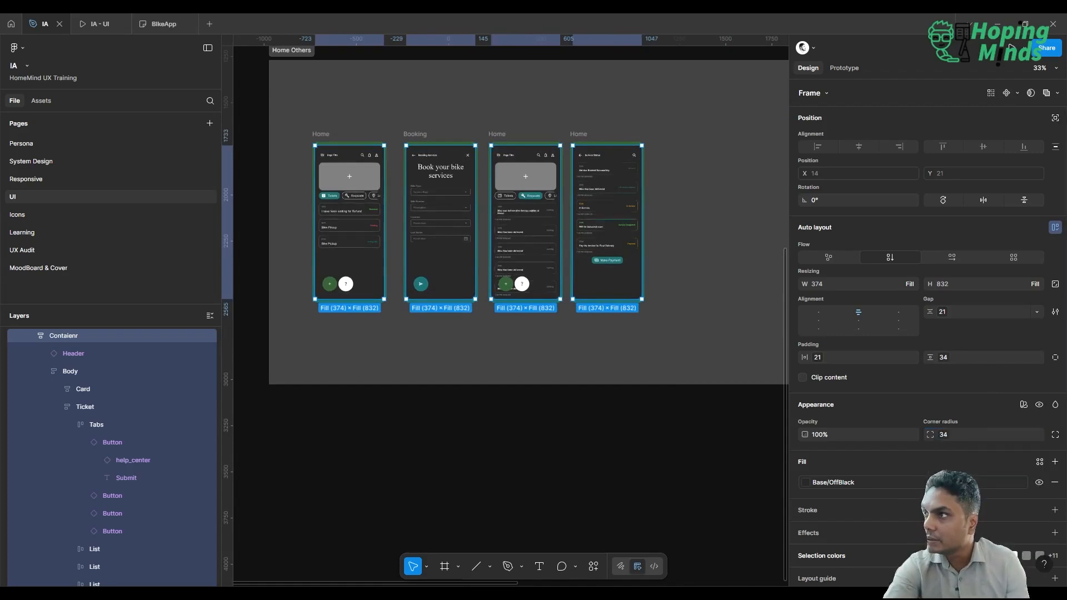
{"action": "scroll", "coordinate": [706, 171], "scroll_direction": "up", "scroll_amount": 4}
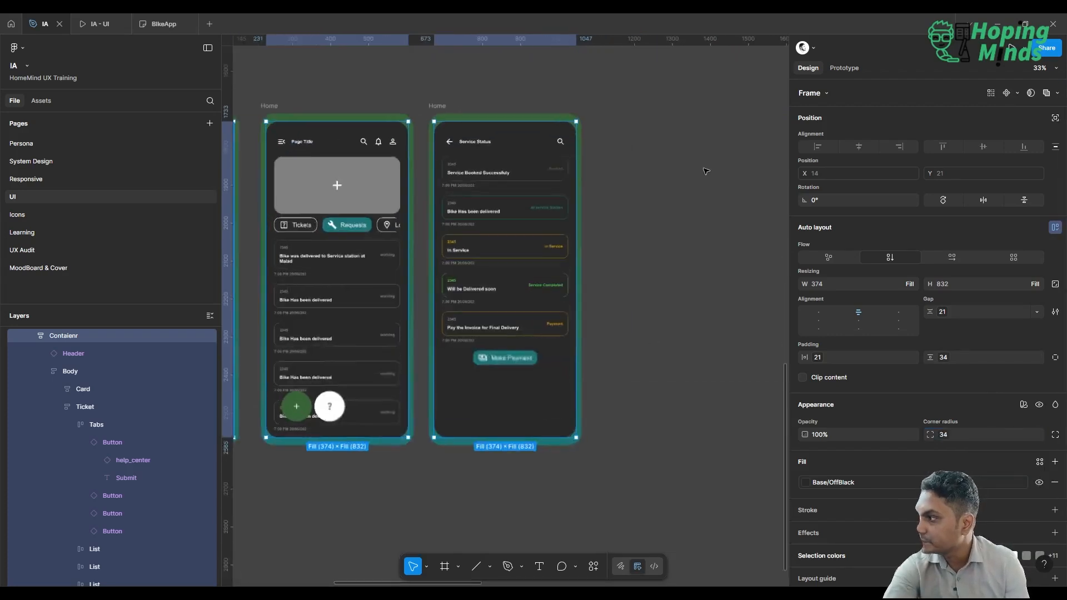
{"action": "scroll", "coordinate": [706, 171], "scroll_direction": "up", "scroll_amount": 2}
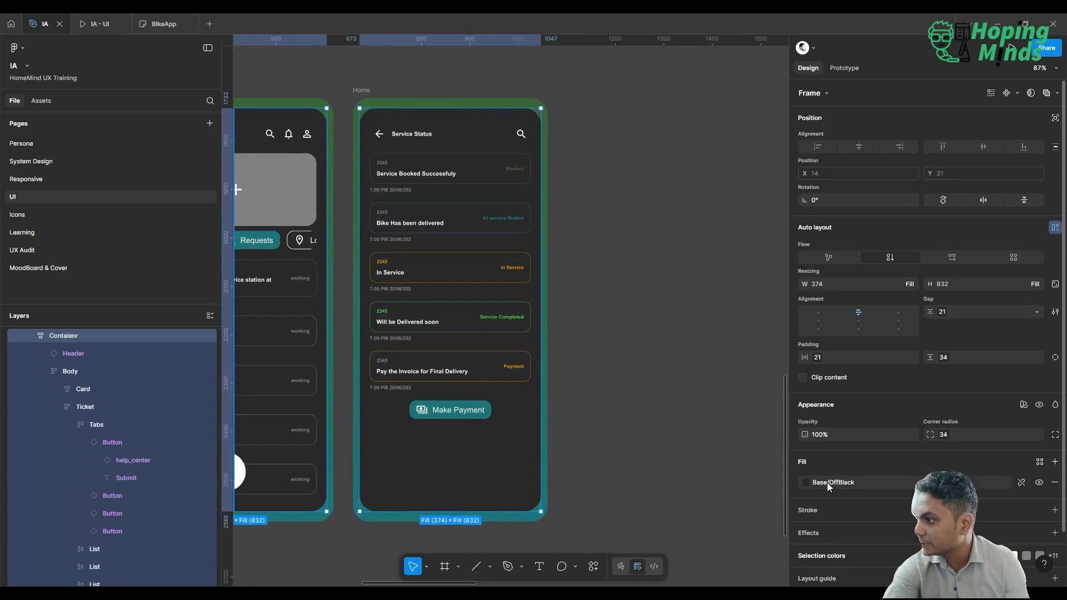
{"action": "left_click", "coordinate": [943, 436]}
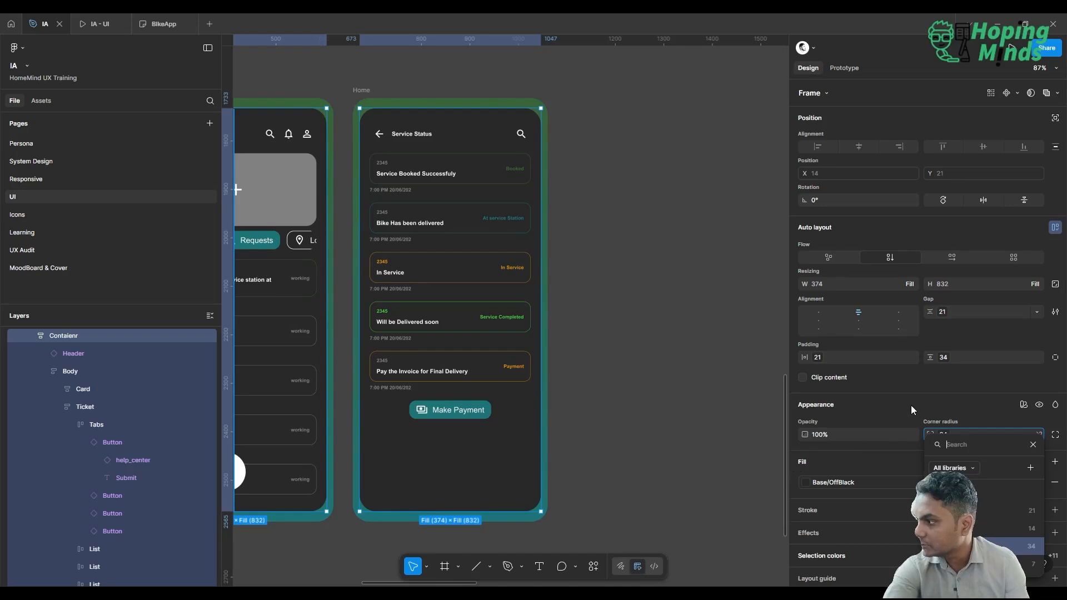
{"action": "left_click", "coordinate": [912, 411]}
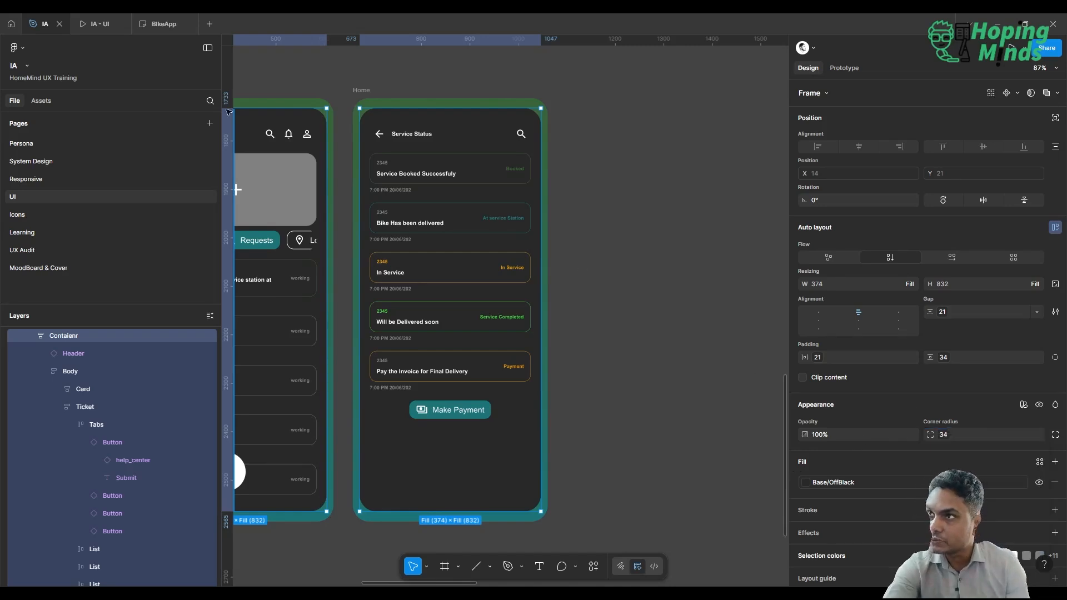
Test the Booking flow in the presentation by going from Tickets to Requests, opening the first request's Service Status and going back.
{"action": "left_click", "coordinate": [98, 25]}
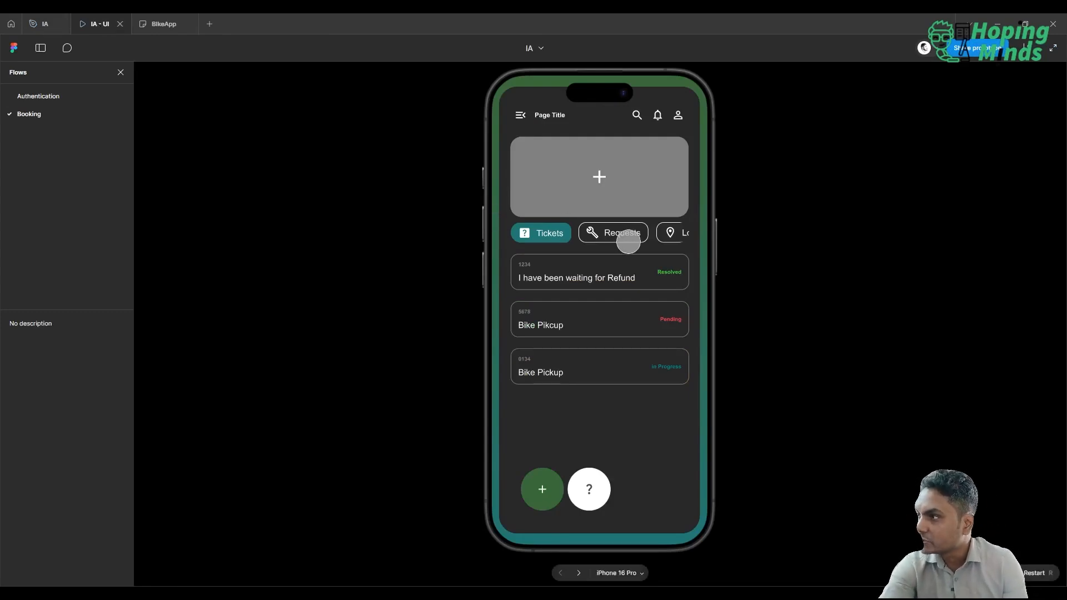
{"action": "left_click", "coordinate": [604, 232]}
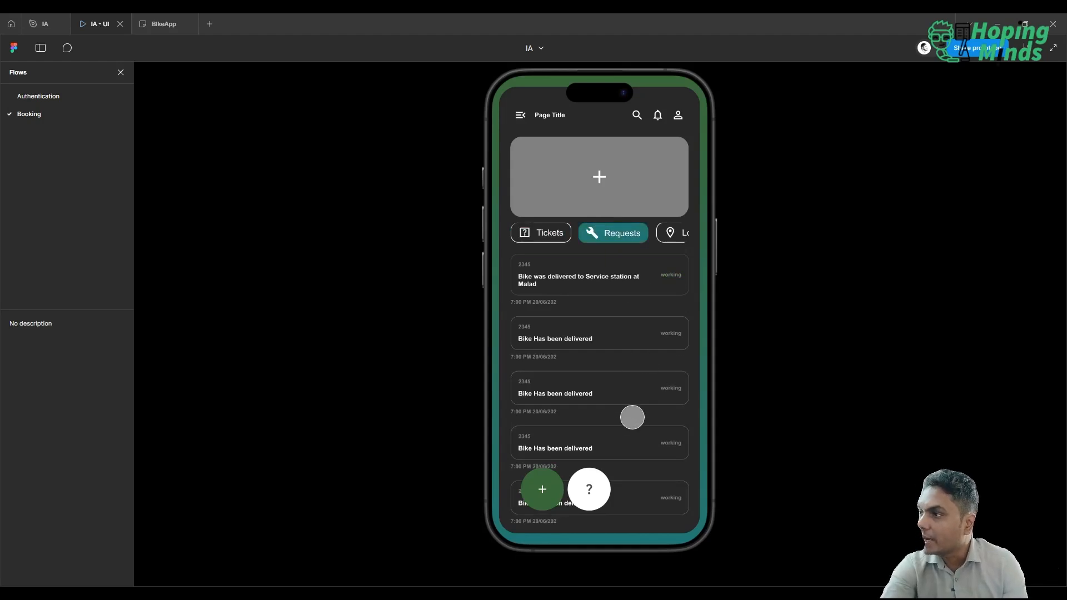
{"action": "left_click", "coordinate": [601, 284]}
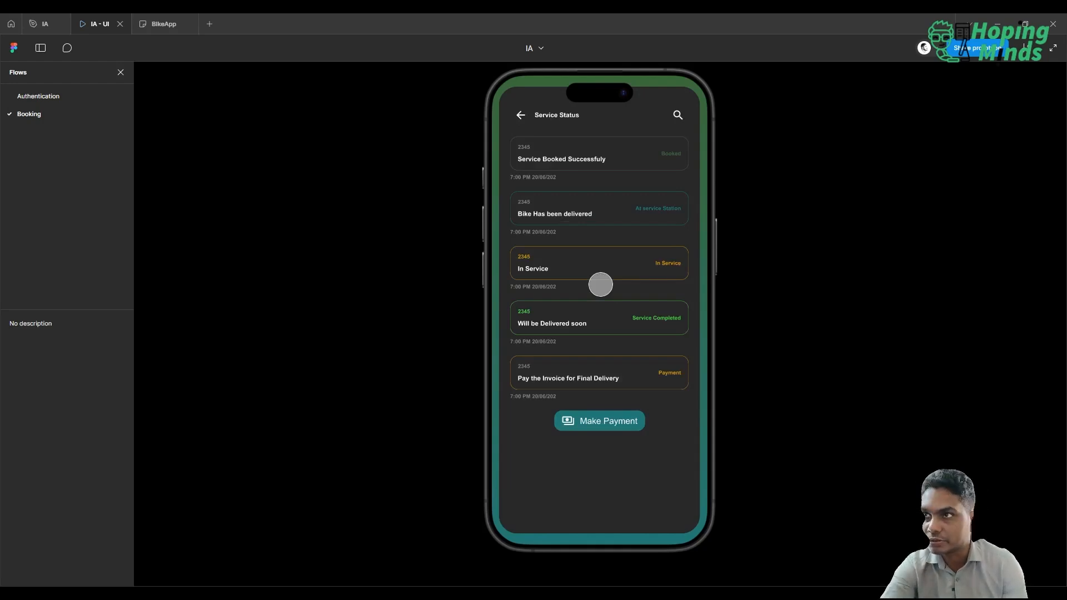
{"action": "mouse_move", "coordinate": [43, 25]}
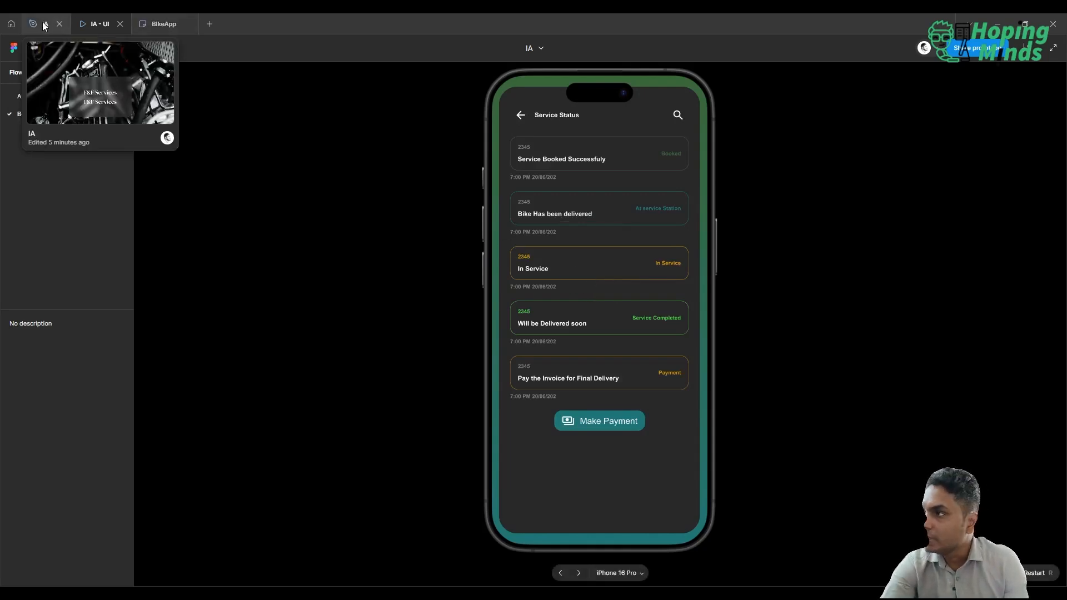
{"action": "left_click", "coordinate": [521, 115]}
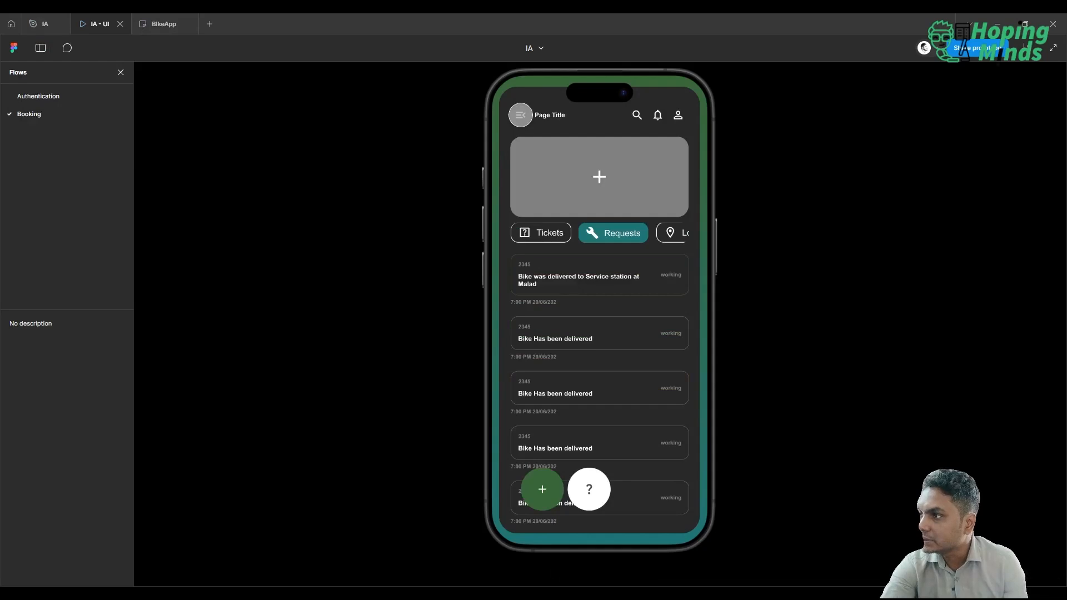